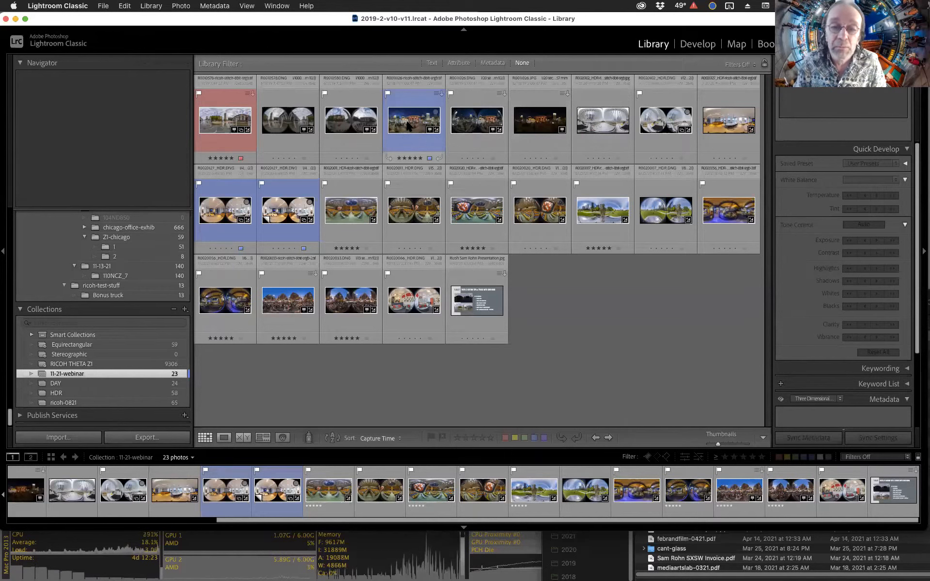
# Open the stitched TIFF panorama of the temple and inspect its detail at 100% zoom.
pyautogui.doubleClick(408, 125)
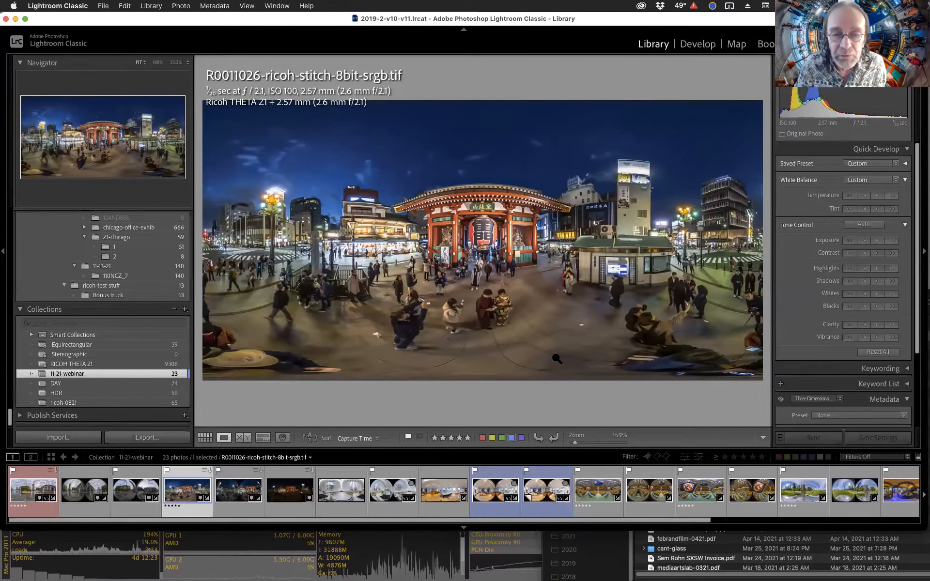
pyautogui.click(472, 234)
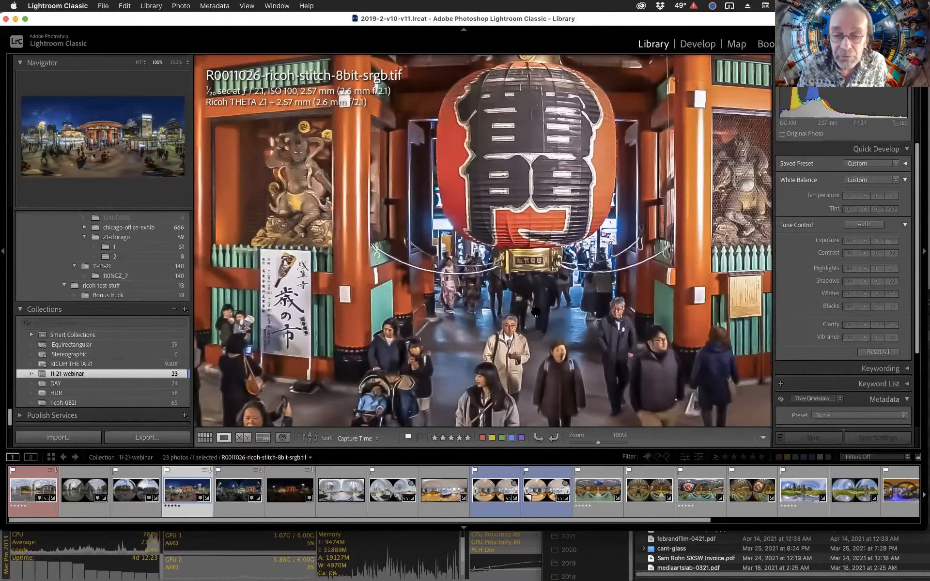
pyautogui.hscroll(10, 593, 259)
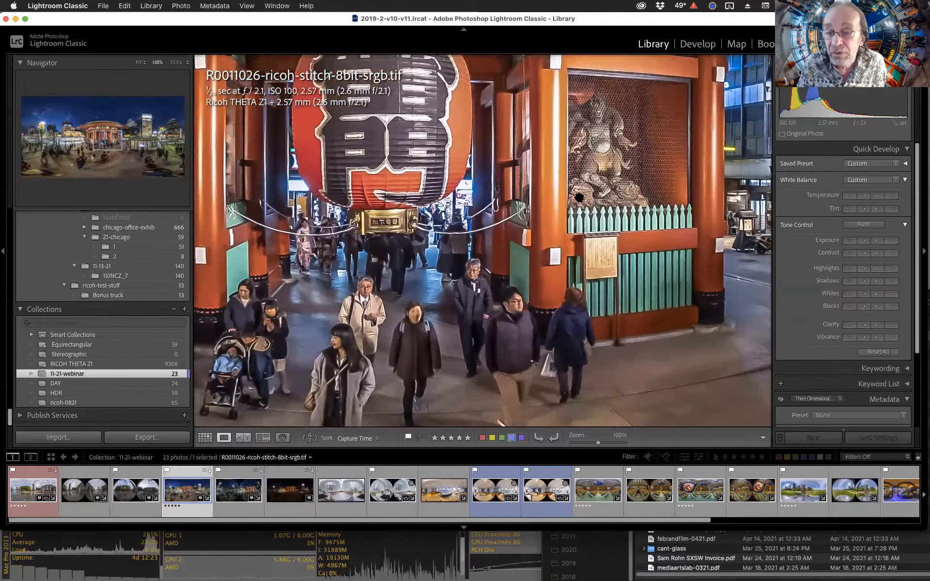
pyautogui.scroll(10, 574, 229)
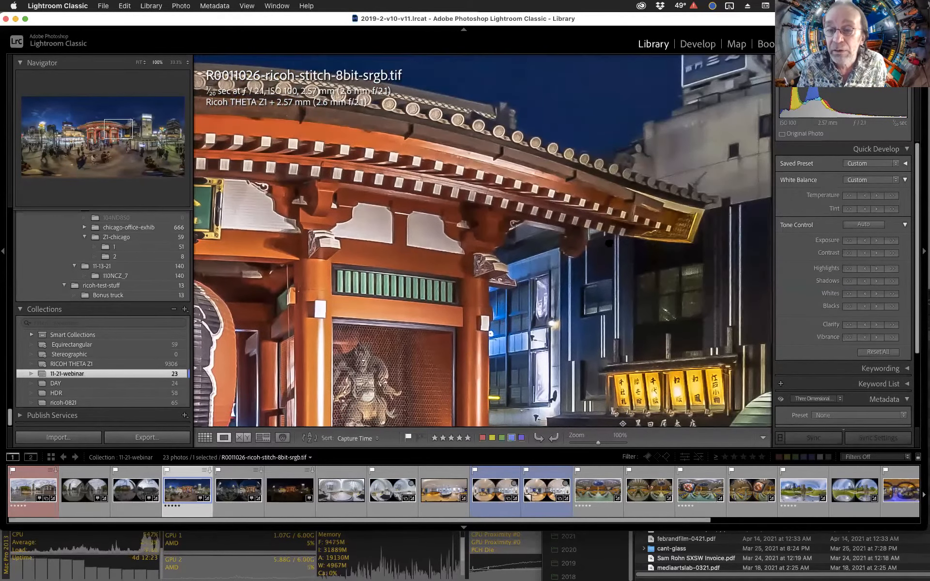
pyautogui.hscroll(8, 536, 259)
pyautogui.scroll(-5, 536, 260)
pyautogui.hscroll(4, 533, 261)
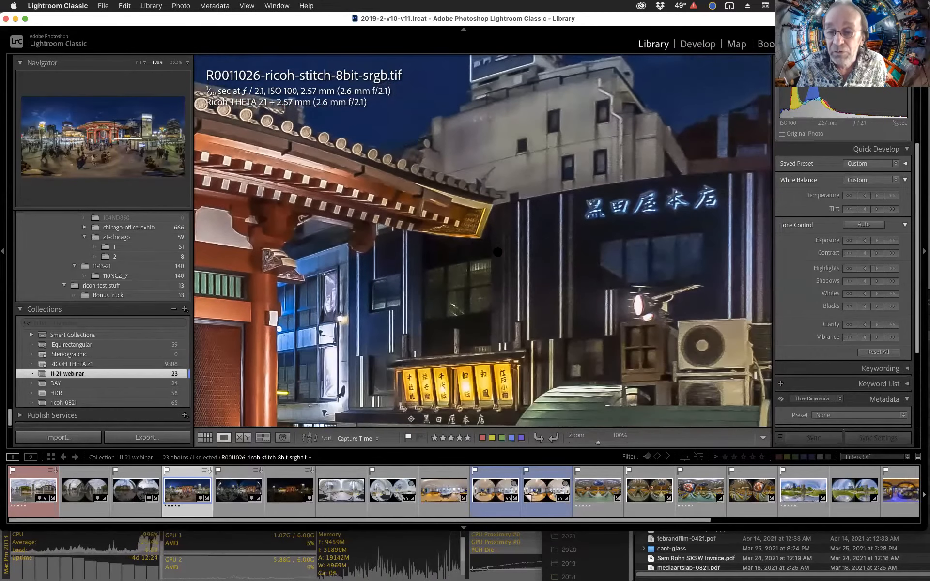
pyautogui.press('super+minus')
pyautogui.press('super+minus')
pyautogui.press('super+minus')
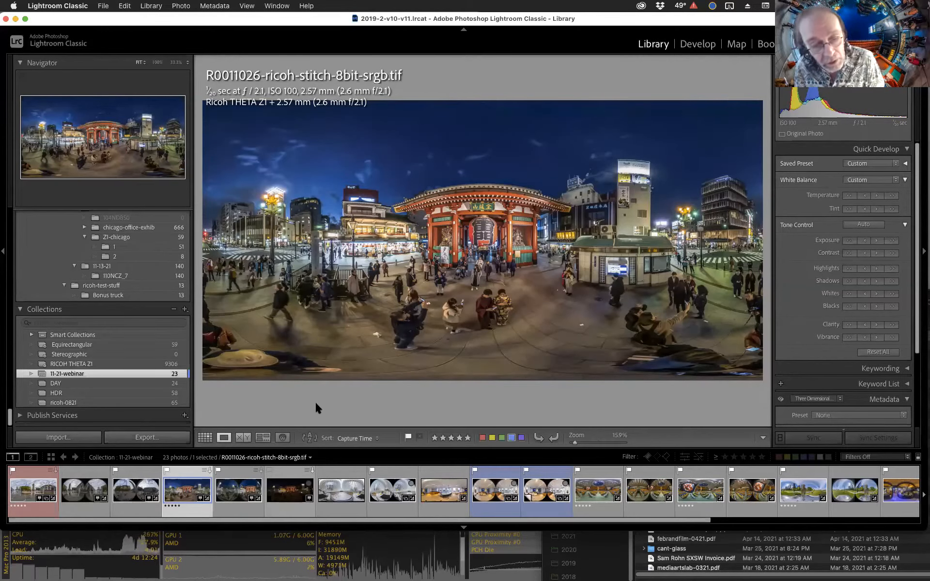
# Switch to the original JPG of the same shot and inspect its detail at 100% zoom.
pyautogui.click(294, 494)
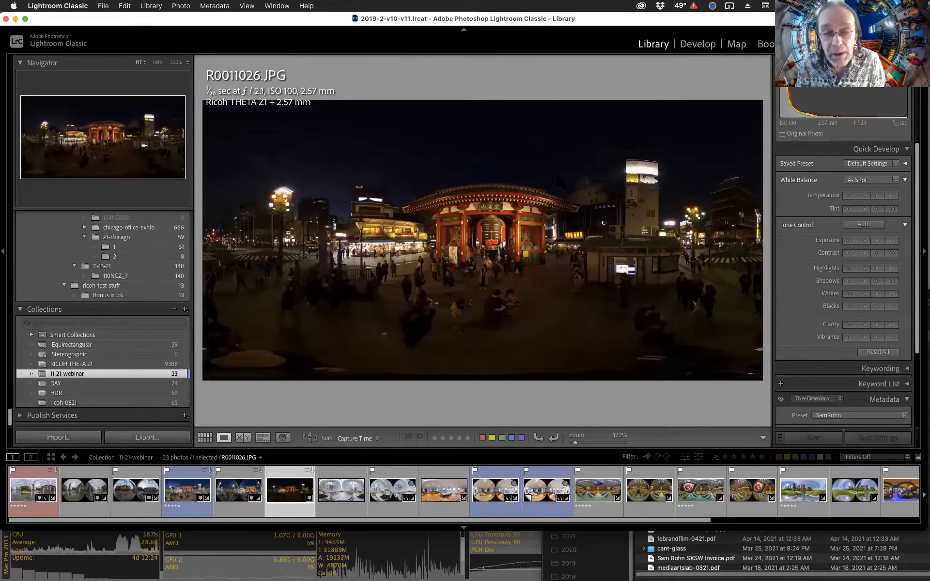
pyautogui.click(514, 233)
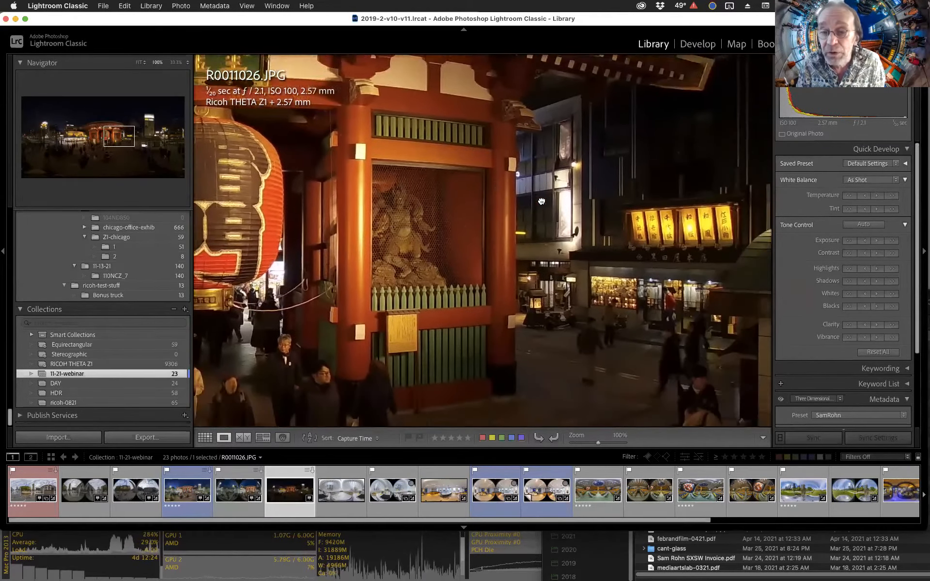
pyautogui.moveTo(541, 201); pyautogui.dragTo(500, 182)
pyautogui.moveTo(763, 109); pyautogui.dragTo(595, 164)
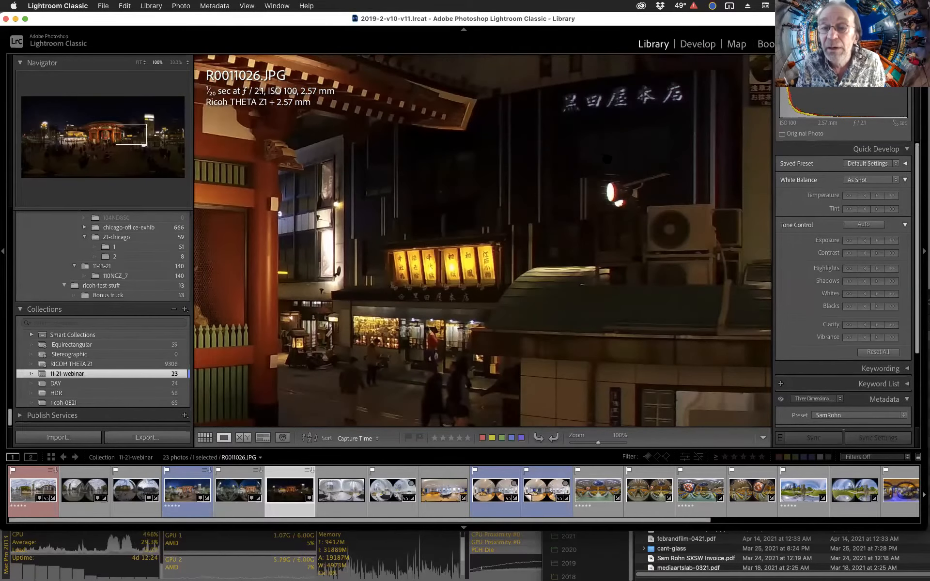
pyautogui.click(614, 193)
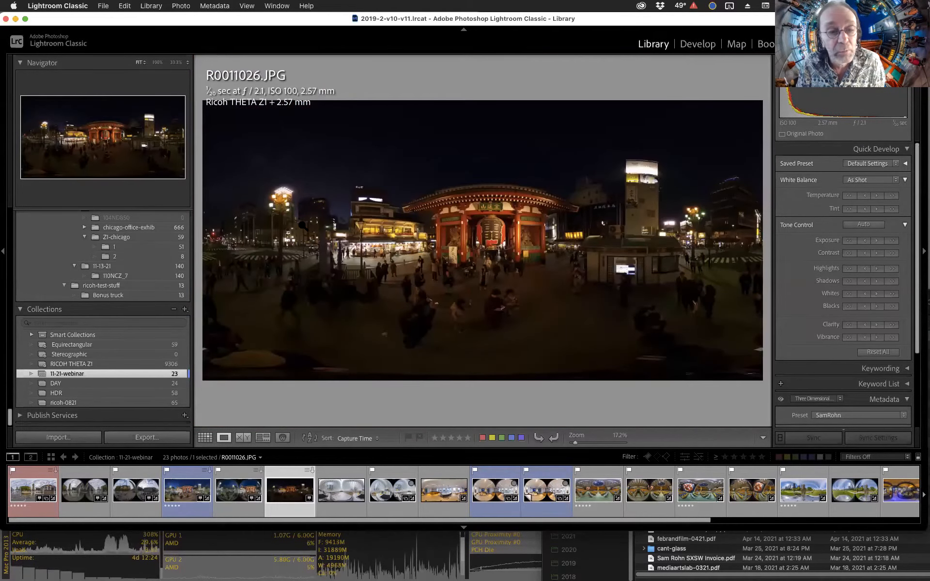
pyautogui.click(285, 286)
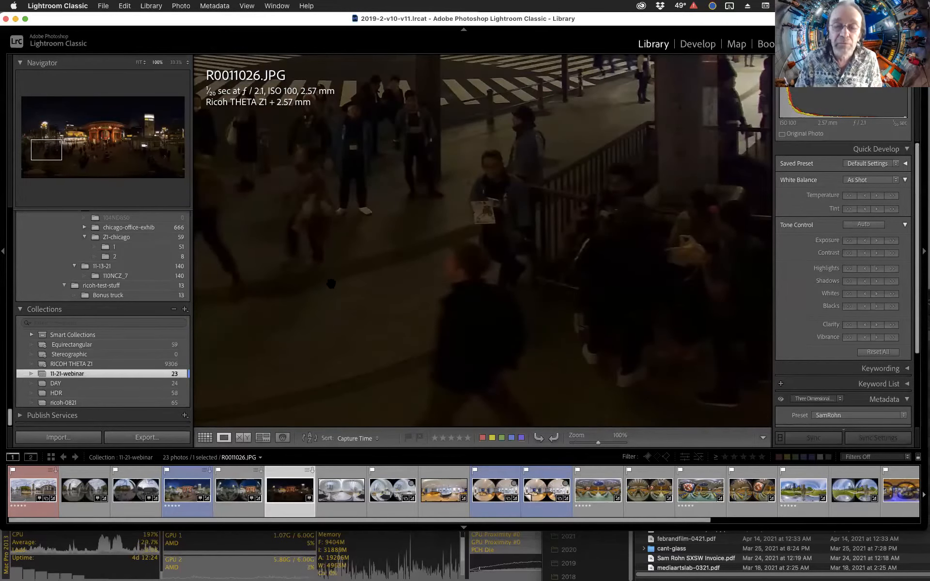
pyautogui.click(369, 268)
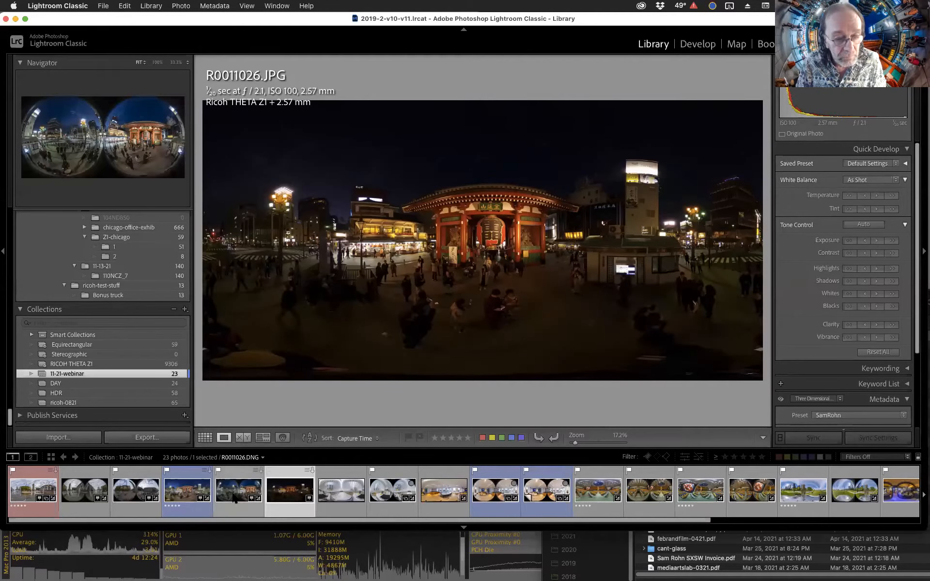
# Compare the stitched TIFF and the original JPG side by side at 100% zoom.
pyautogui.click(173, 490)
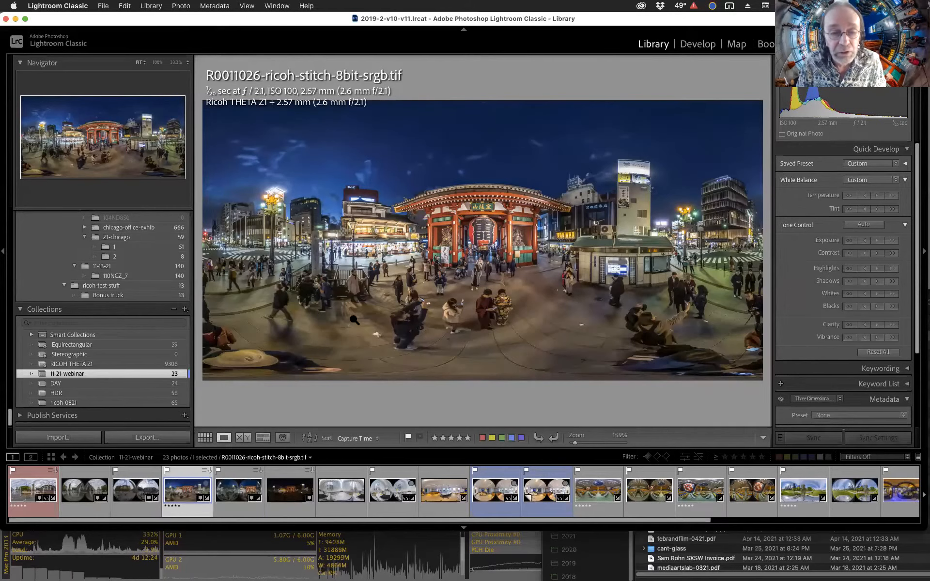
pyautogui.click(347, 275)
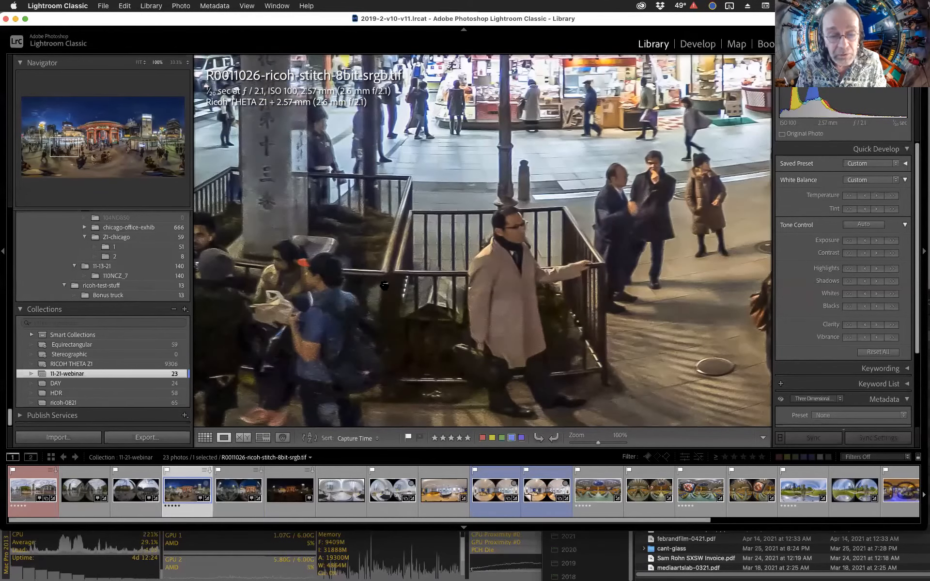
pyautogui.keyDown('super'); pyautogui.click(301, 482); pyautogui.keyUp('super')
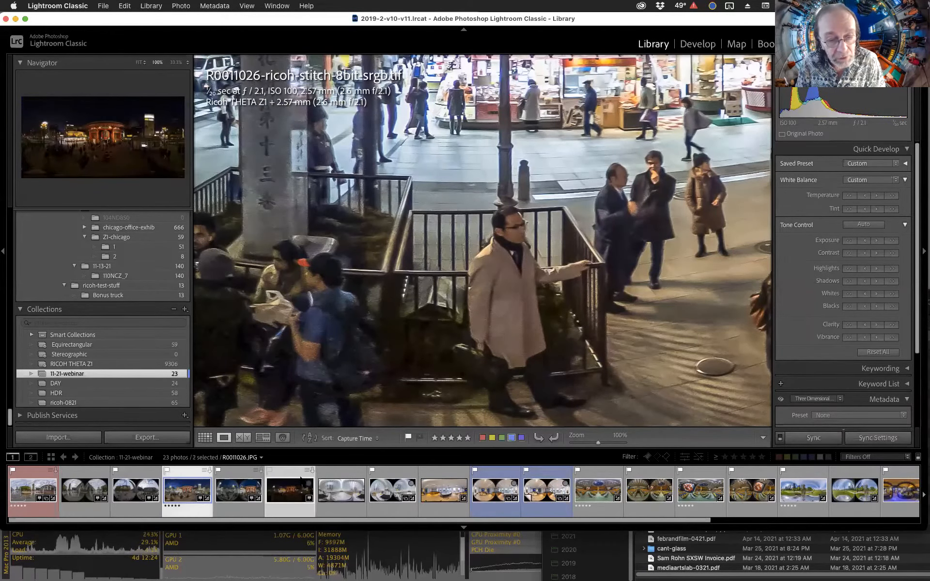
pyautogui.click(242, 438)
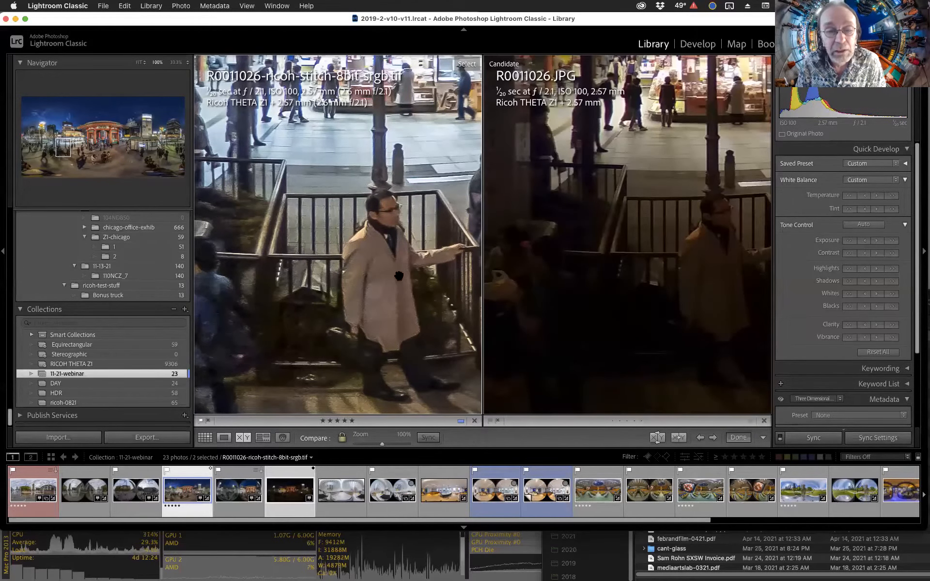
pyautogui.moveTo(385, 285); pyautogui.dragTo(347, 345)
pyautogui.moveTo(376, 205); pyautogui.dragTo(351, 288)
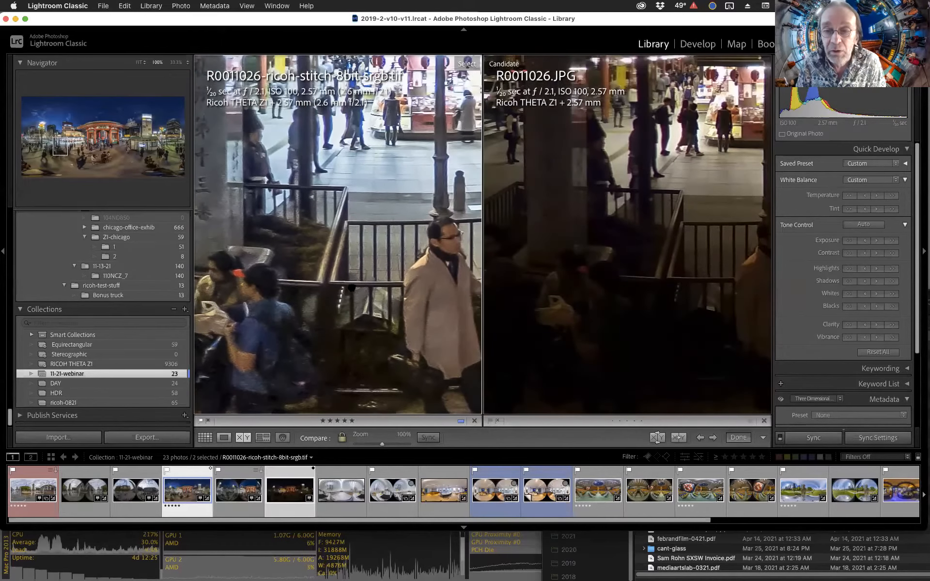
pyautogui.click(358, 299)
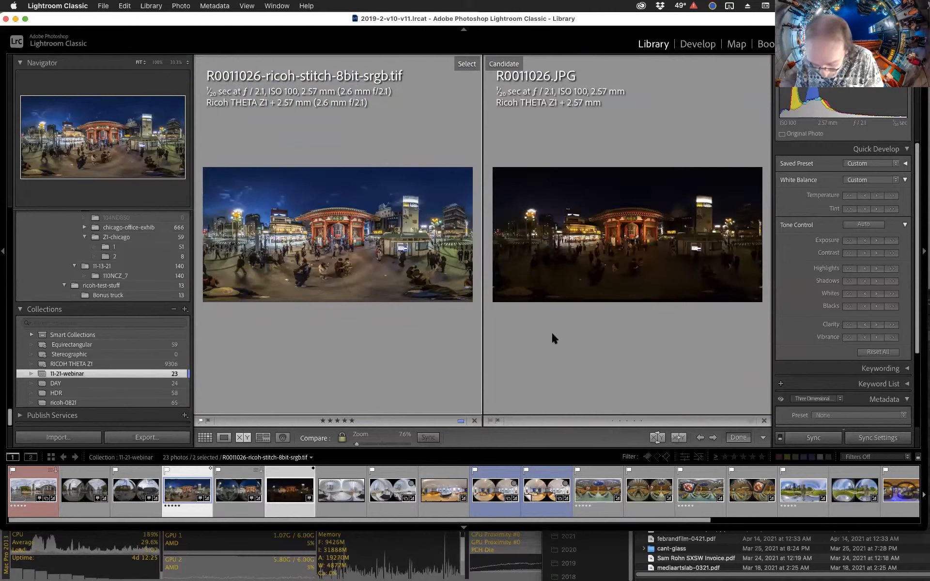
# Return to the grid and open the DNG version of the photo in loupe view.
pyautogui.press('g')
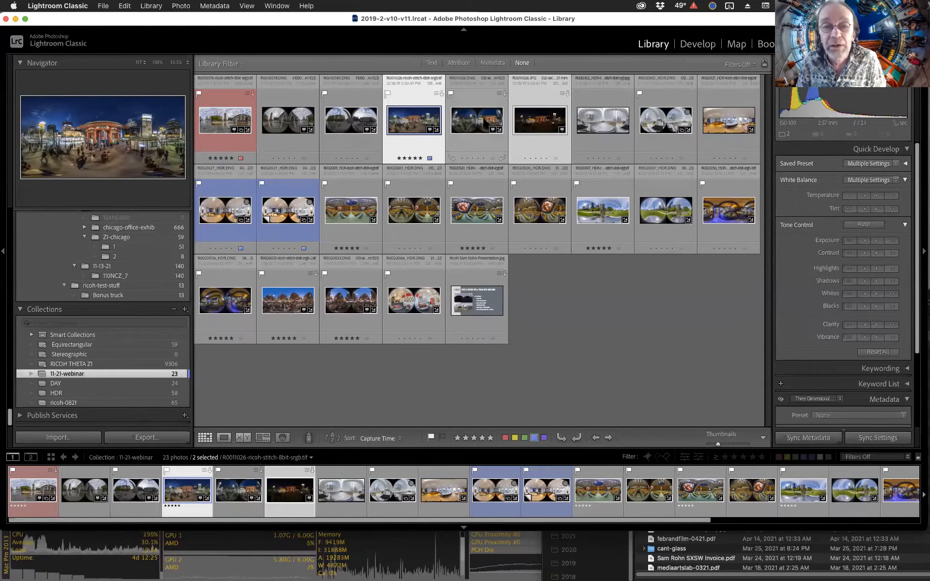
pyautogui.click(486, 122)
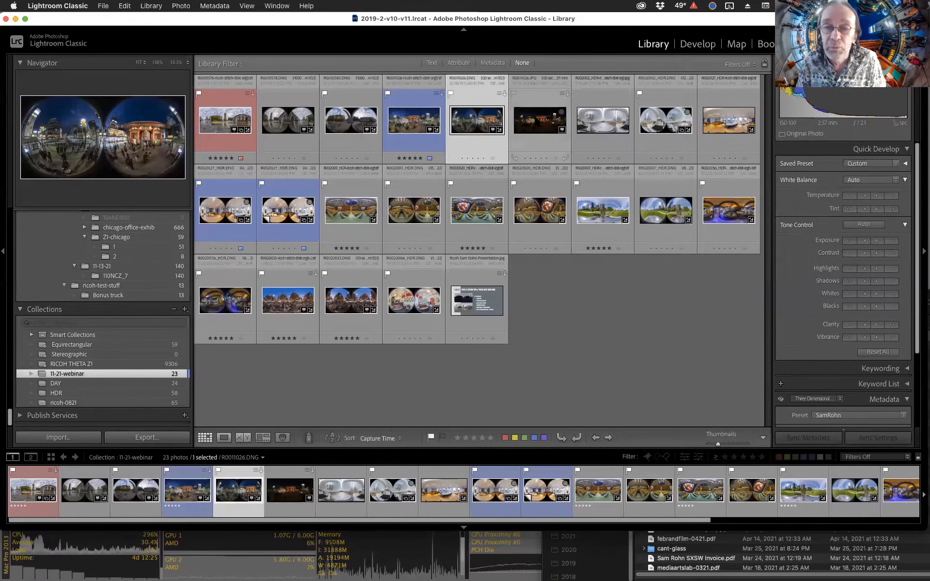
pyautogui.doubleClick(537, 117)
pyautogui.click(547, 82)
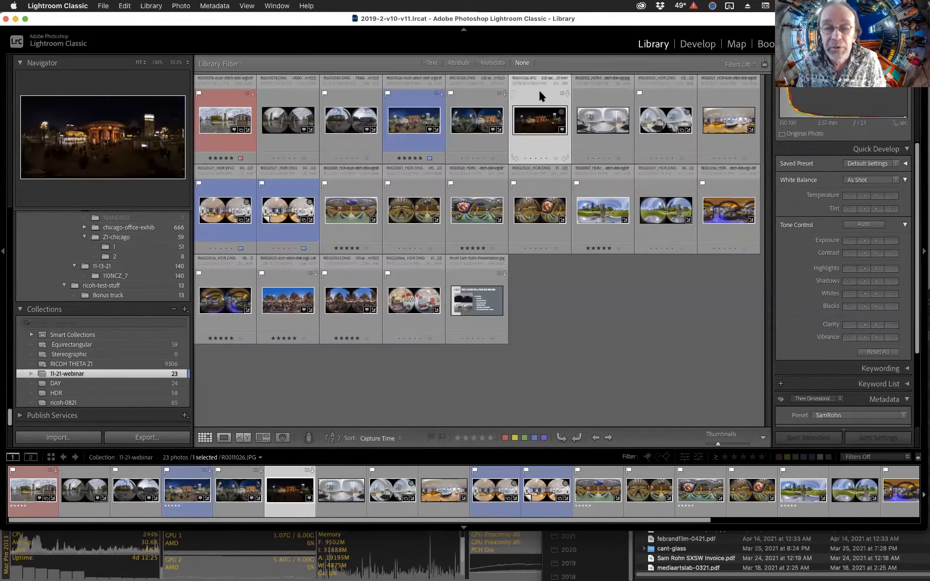
pyautogui.click(490, 131)
pyautogui.press('super+alt+3')
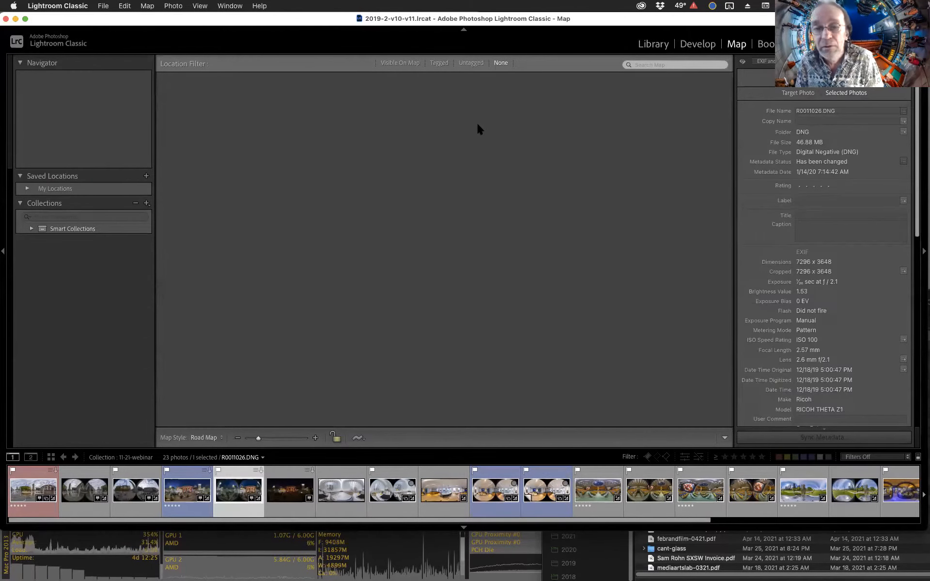
pyautogui.press('g')
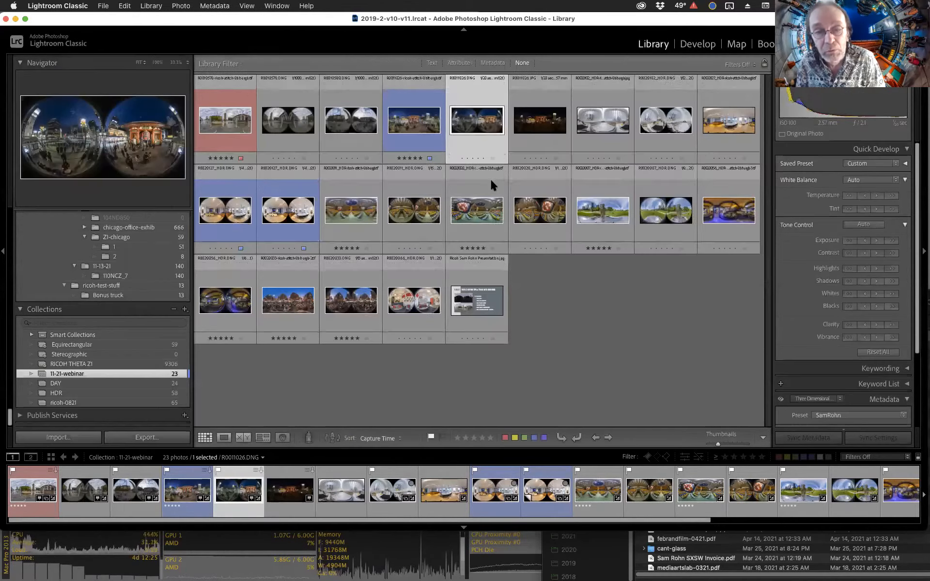
pyautogui.doubleClick(470, 119)
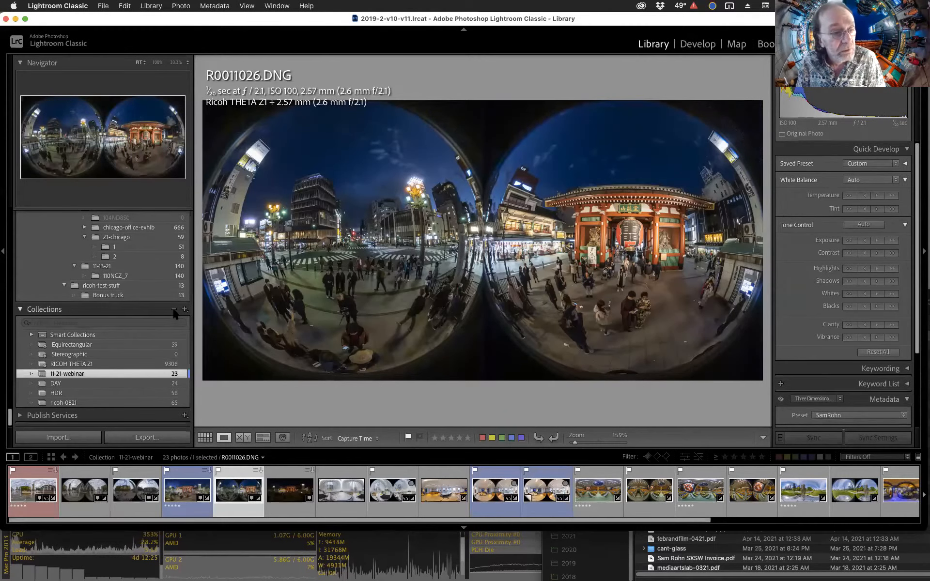
# Open the DNG in the Develop module and create a snapshot of its current settings.
pyautogui.press('d')
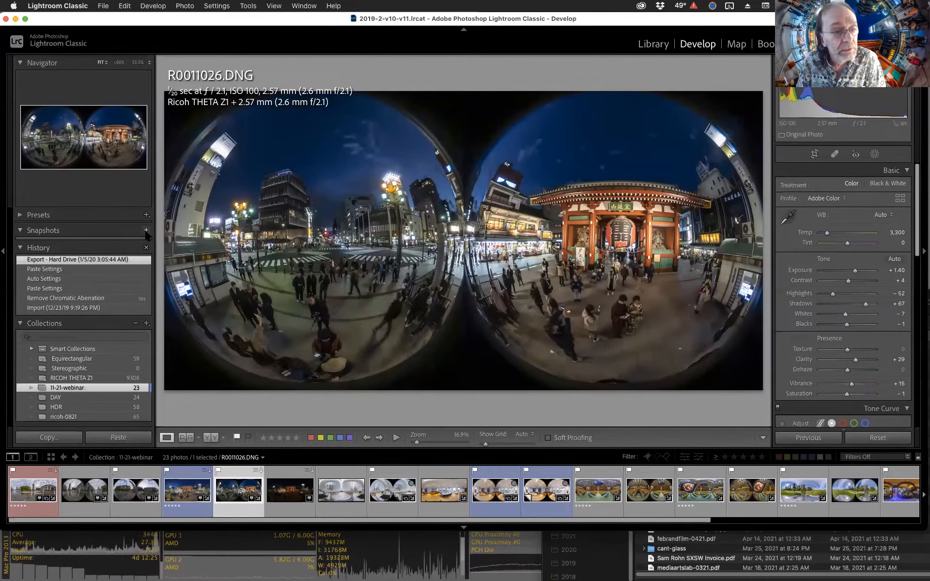
pyautogui.click(146, 230)
pyautogui.click(545, 184)
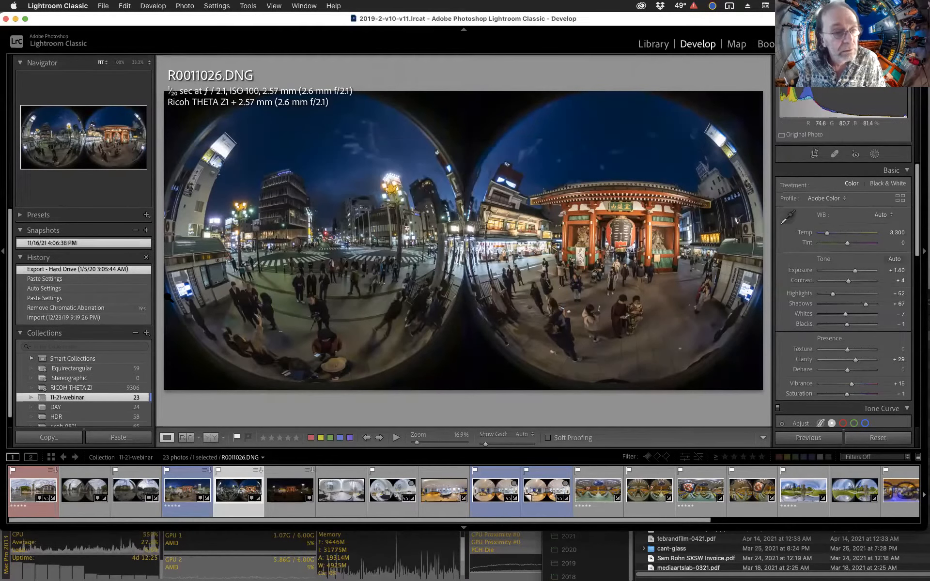
# Review the DNG's history states and its Basic, Tone Curve and Detail settings.
pyautogui.click(77, 317)
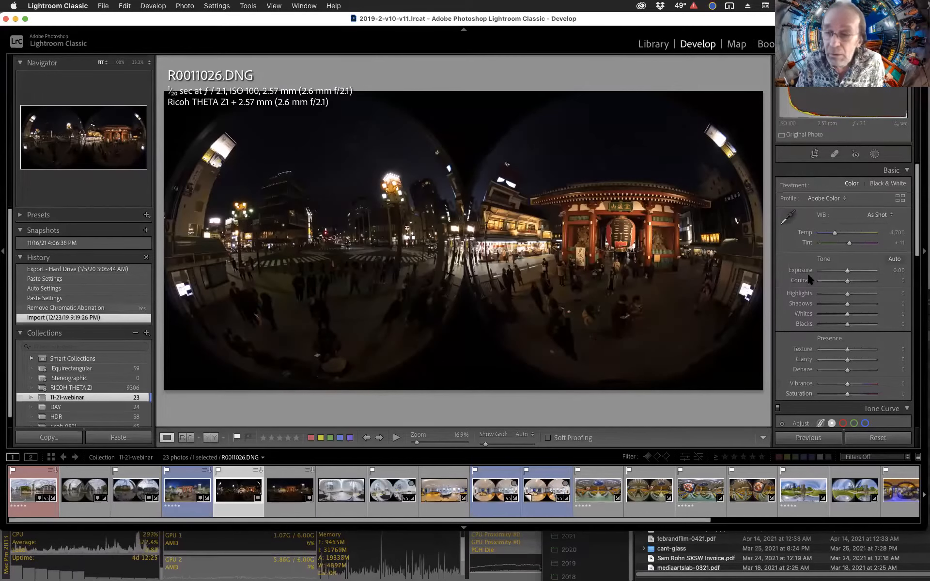
pyautogui.click(67, 270)
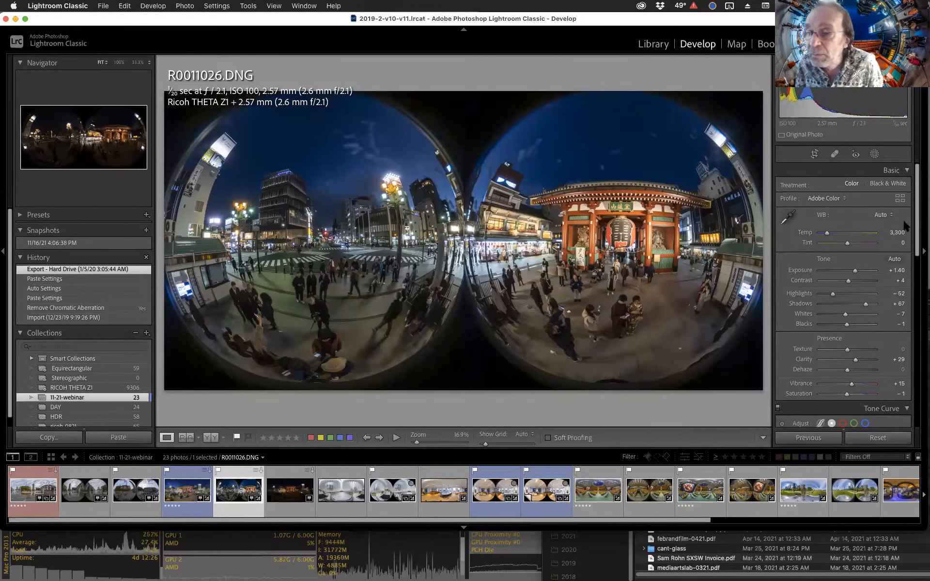
pyautogui.scroll(-3, 835, 262)
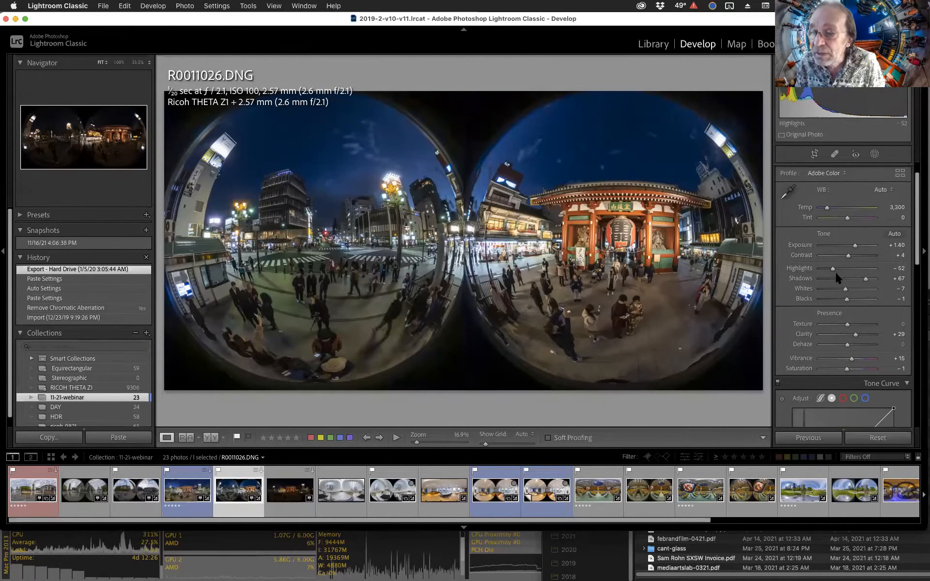
pyautogui.scroll(-8, 838, 275)
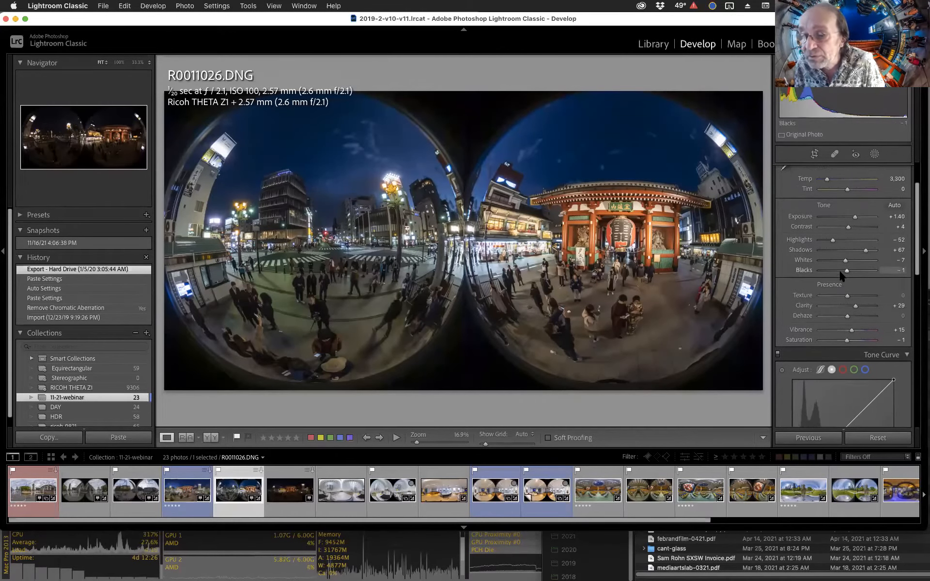
pyautogui.scroll(-7, 838, 273)
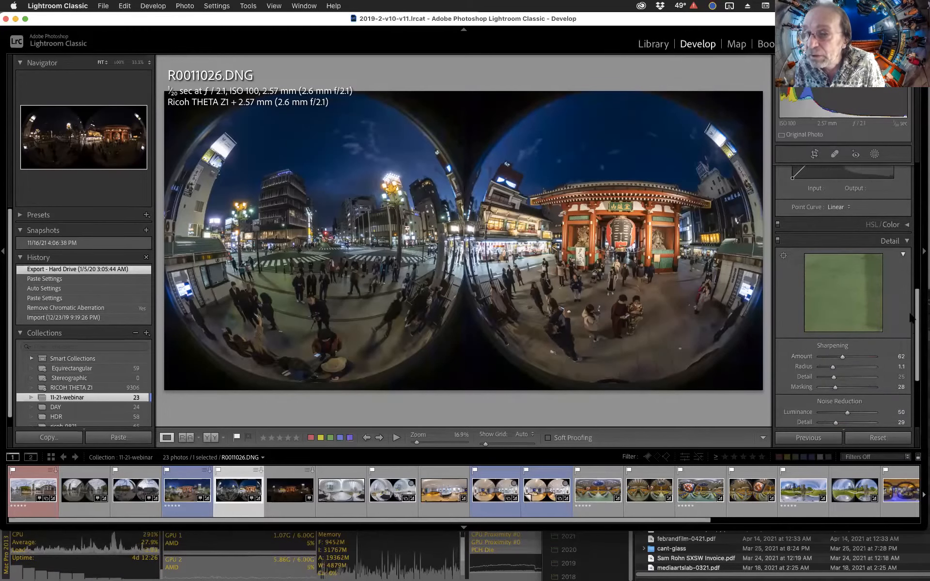
pyautogui.scroll(15, 853, 251)
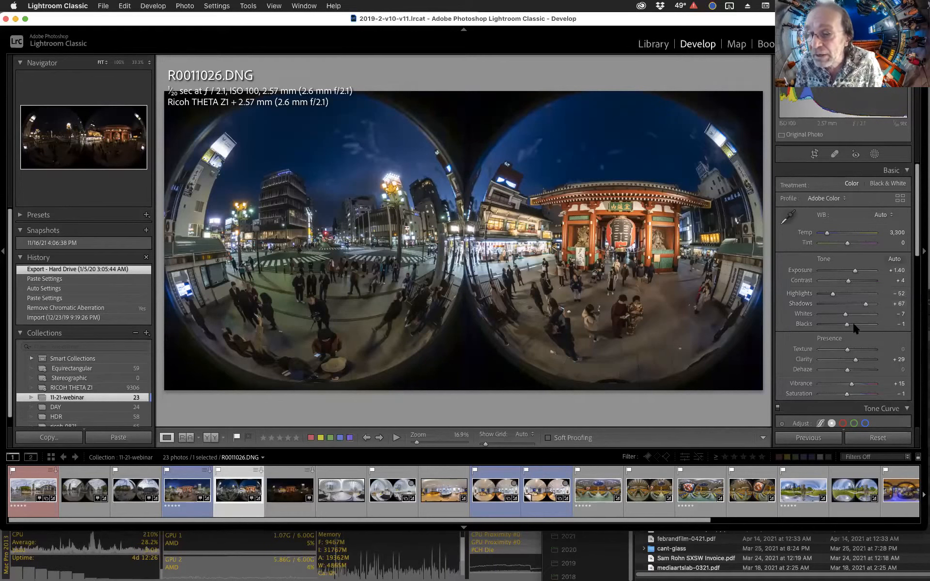
pyautogui.scroll(-2, 855, 331)
pyautogui.scroll(-6, 856, 331)
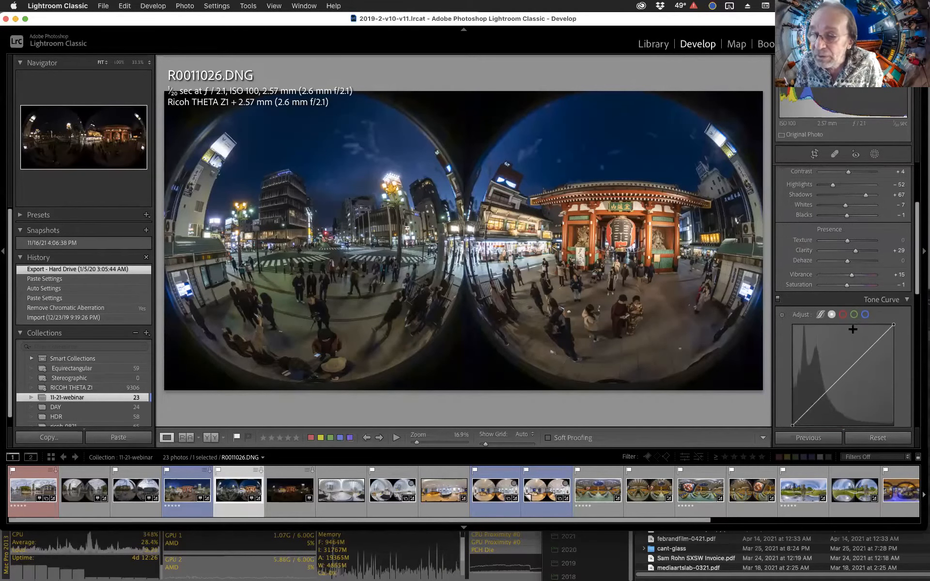
pyautogui.scroll(-6, 852, 330)
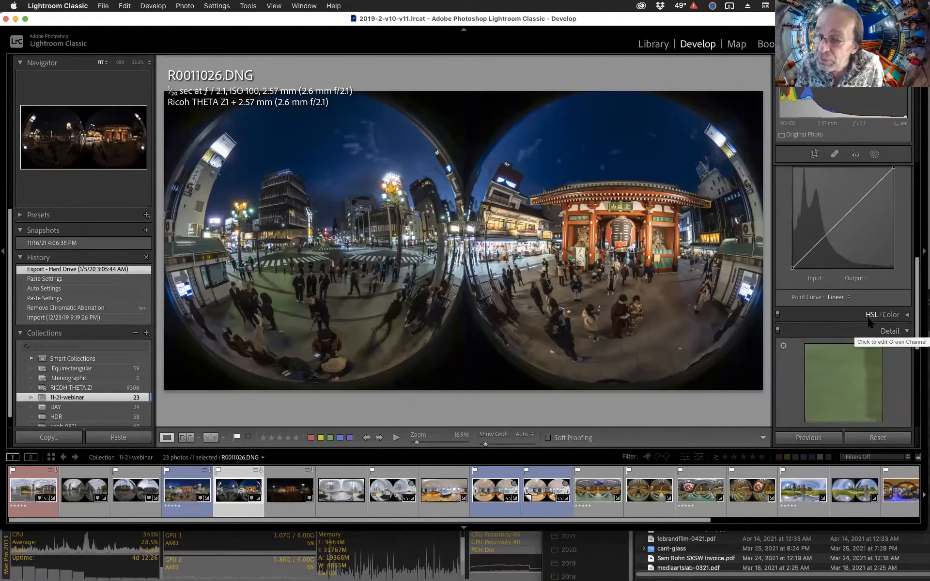
pyautogui.scroll(-9, 875, 334)
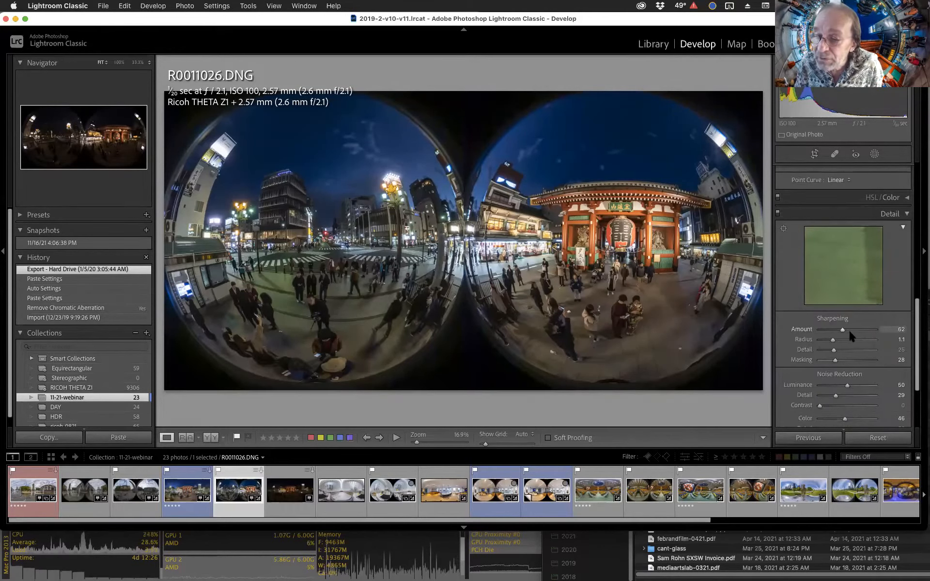
# Inspect the DNG at 100% zoom and toggle Remove Chromatic Aberration off and back on to compare.
pyautogui.click(867, 352)
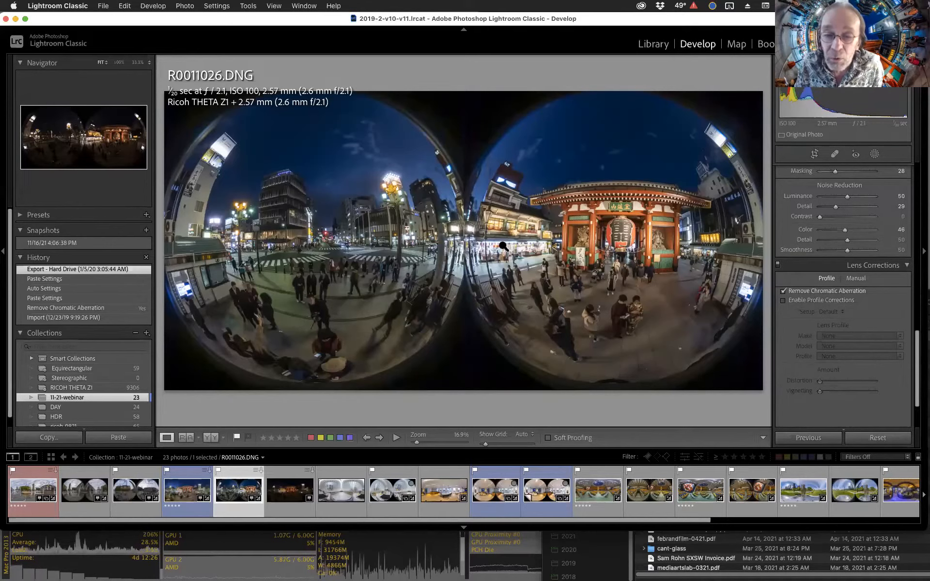
pyautogui.click(468, 232)
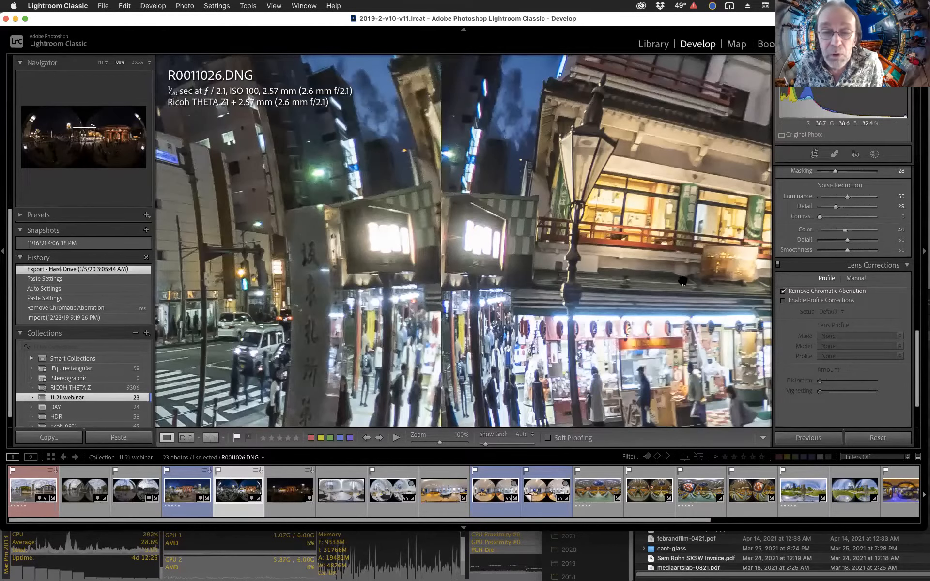
pyautogui.click(683, 281)
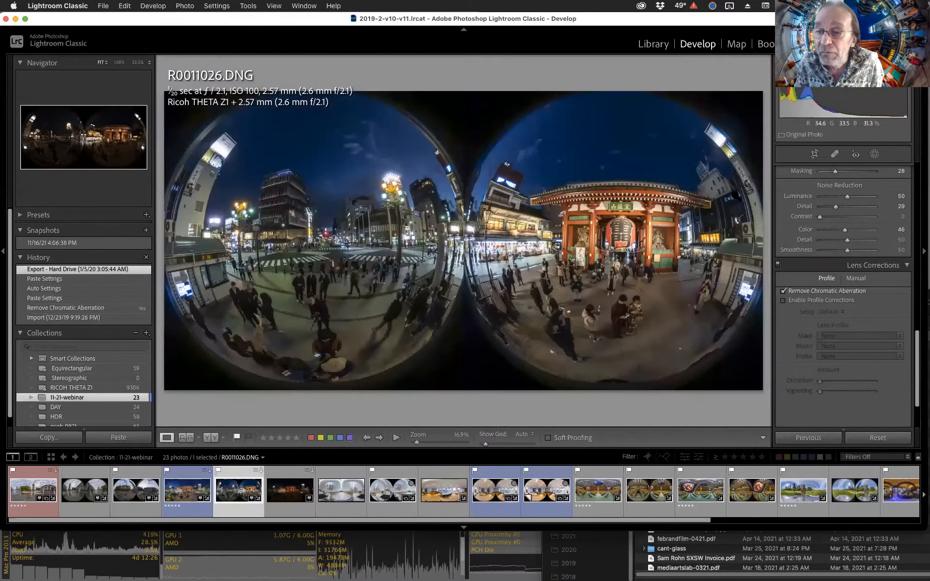
pyautogui.click(720, 146)
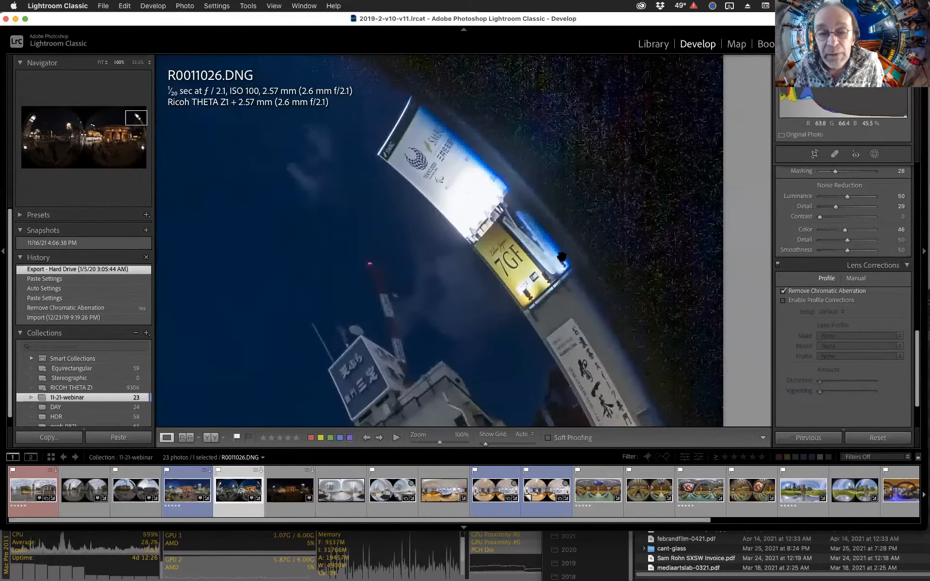
pyautogui.click(782, 291)
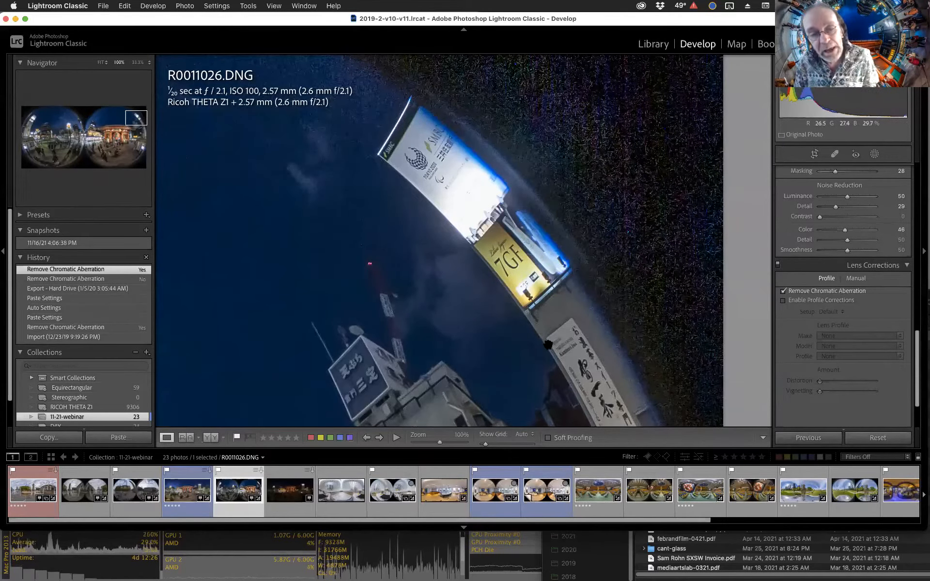
pyautogui.click(561, 310)
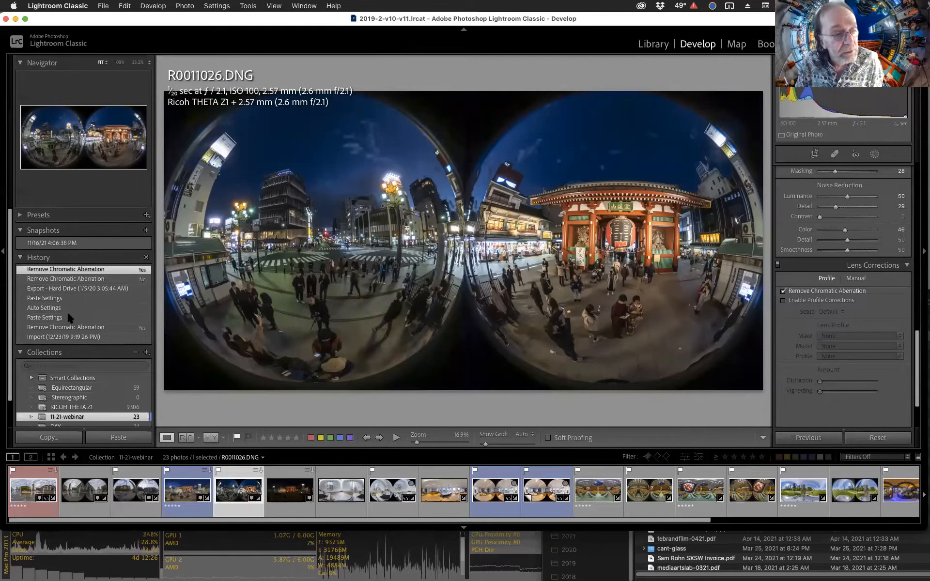
# Revert the DNG to its Import history state and raise Exposure to +1.85.
pyautogui.click(63, 338)
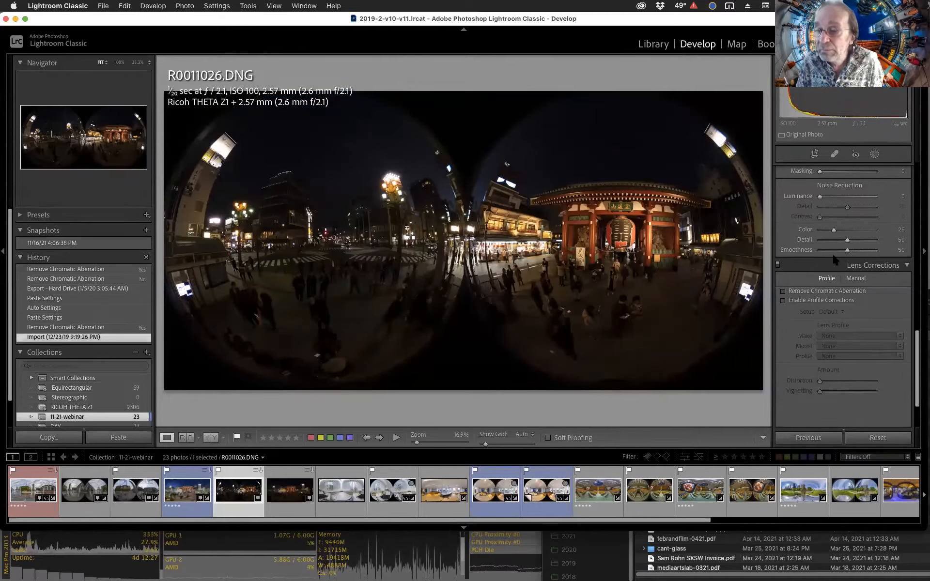
pyautogui.scroll(15, 833, 252)
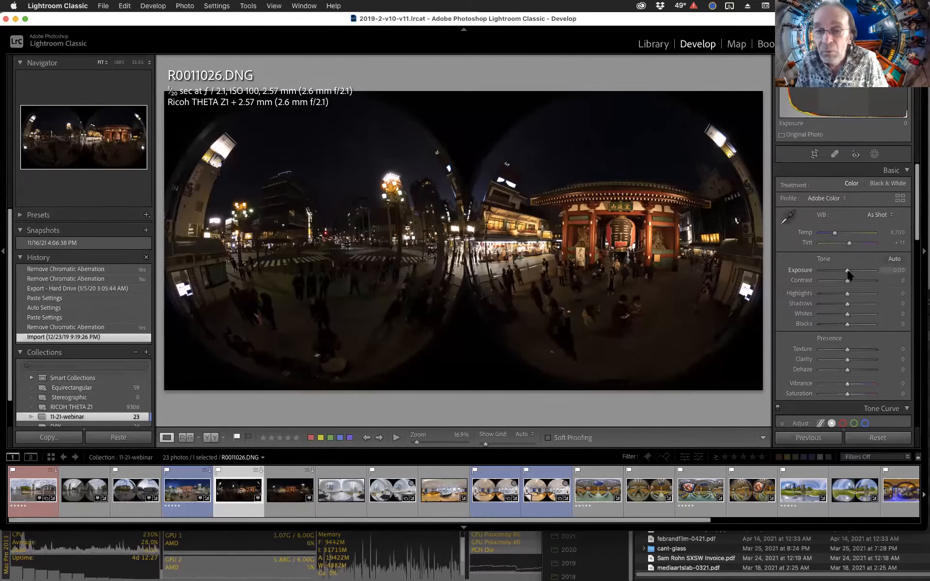
pyautogui.moveTo(847, 271); pyautogui.dragTo(857, 273)
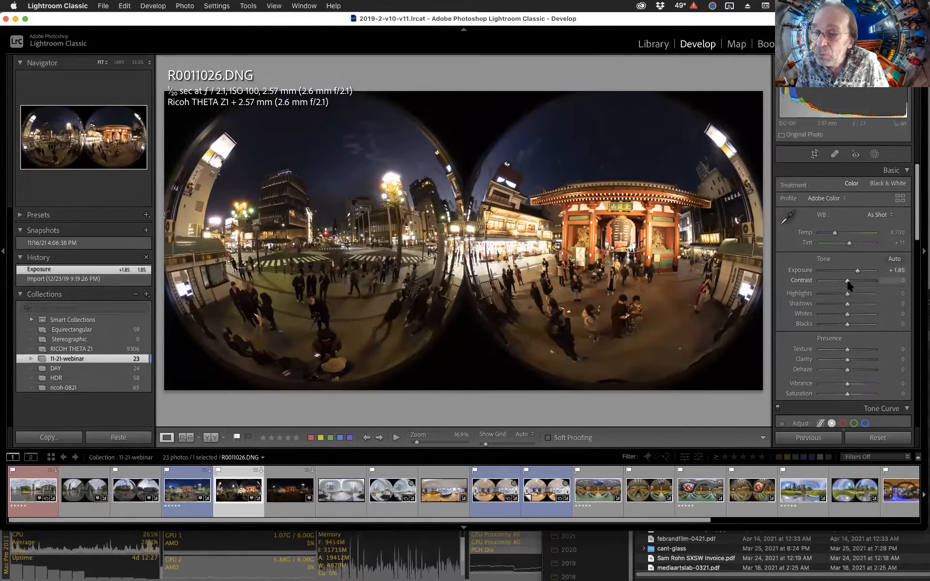
# Set Highlights to -19, Shadows to +41, white balance Temp to 3,306 and Clarity to +18.
pyautogui.moveTo(847, 293)
pyautogui.mouseDown()
pyautogui.moveTo(843, 300)
pyautogui.moveTo(858, 306)
pyautogui.mouseUp()
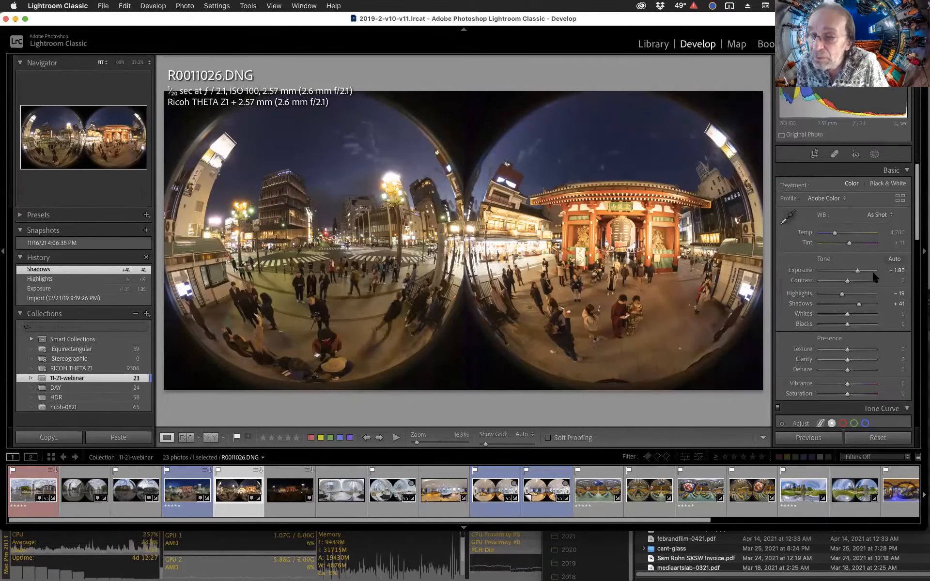
pyautogui.moveTo(833, 233); pyautogui.dragTo(829, 236)
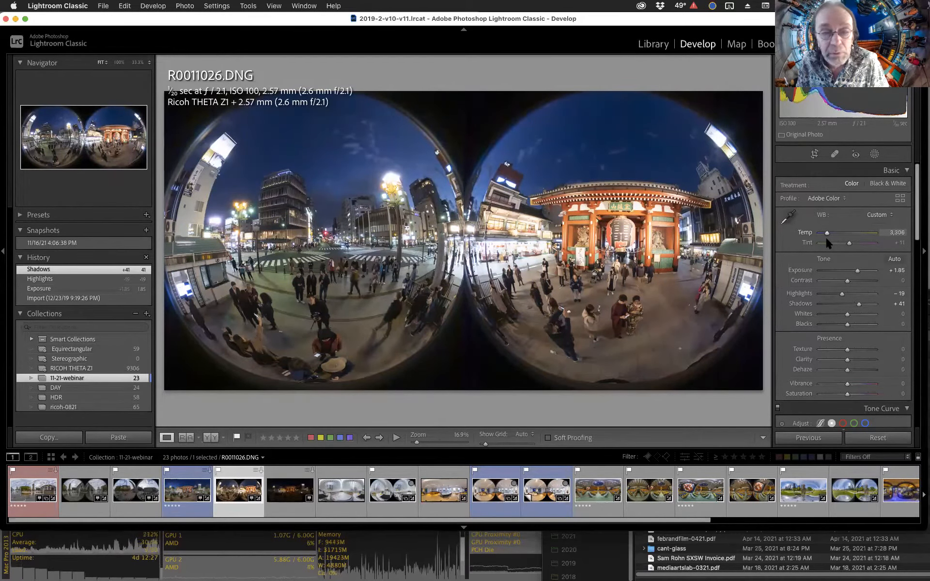
pyautogui.moveTo(828, 244); pyautogui.dragTo(828, 244)
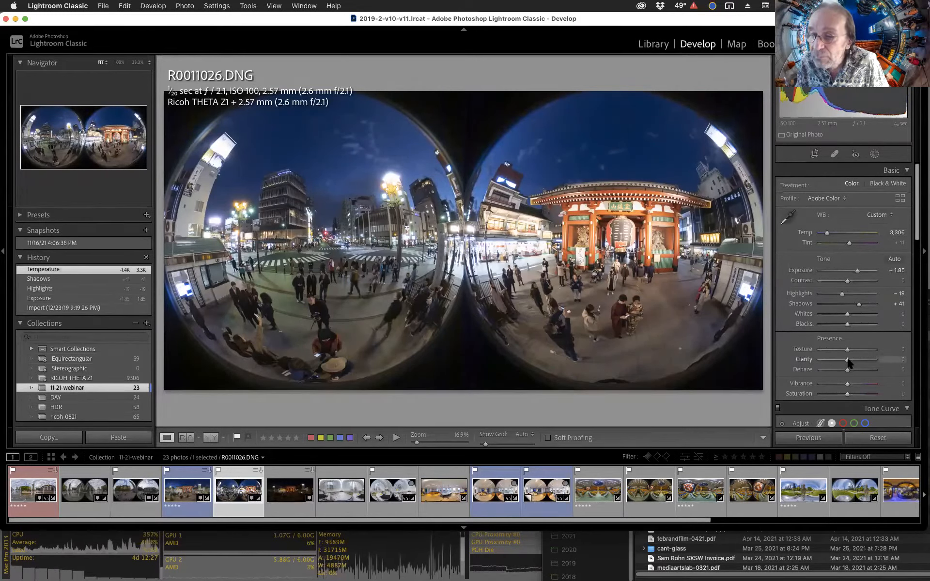
pyautogui.moveTo(848, 361); pyautogui.dragTo(853, 361)
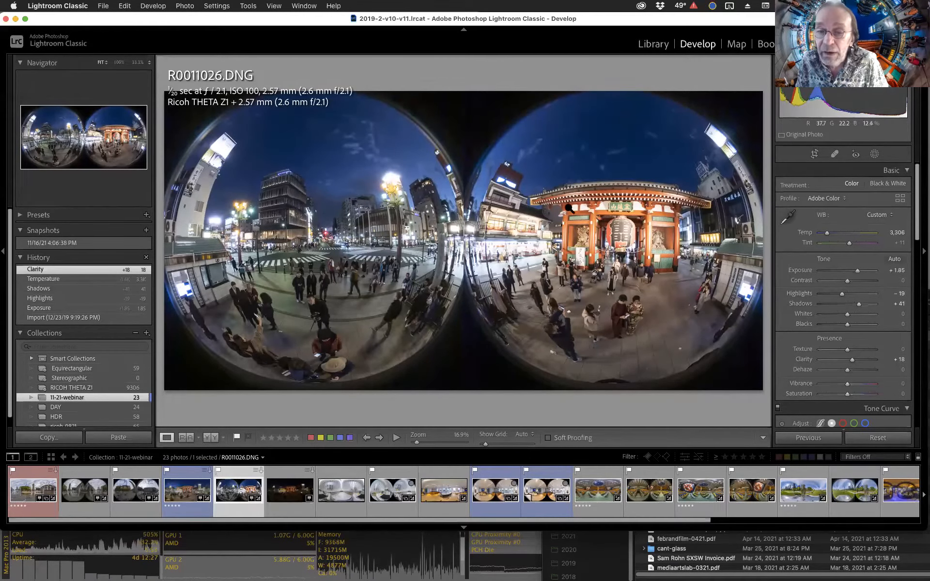
# Check the gate area up close, then lower Highlights to -28 and Contrast to -1.
pyautogui.click(594, 234)
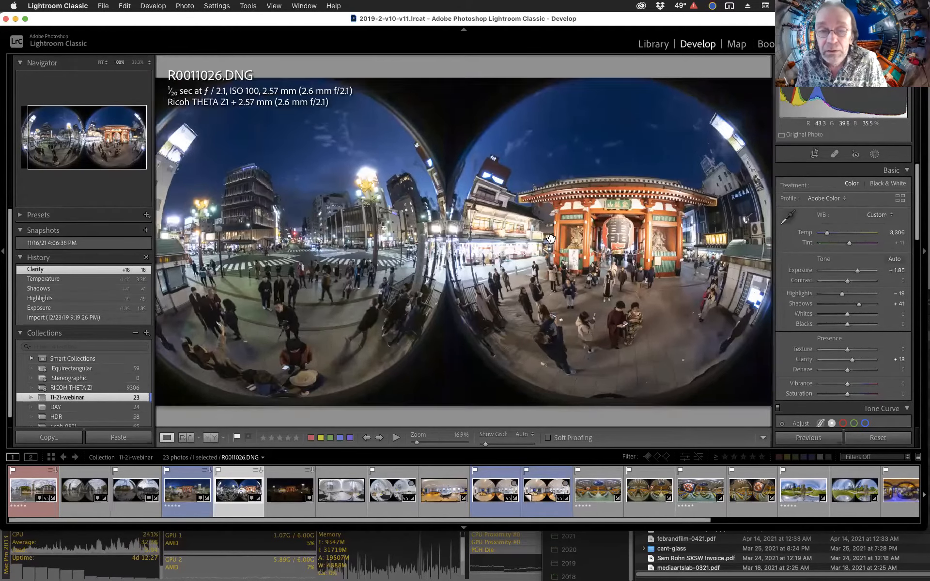
pyautogui.click(551, 239)
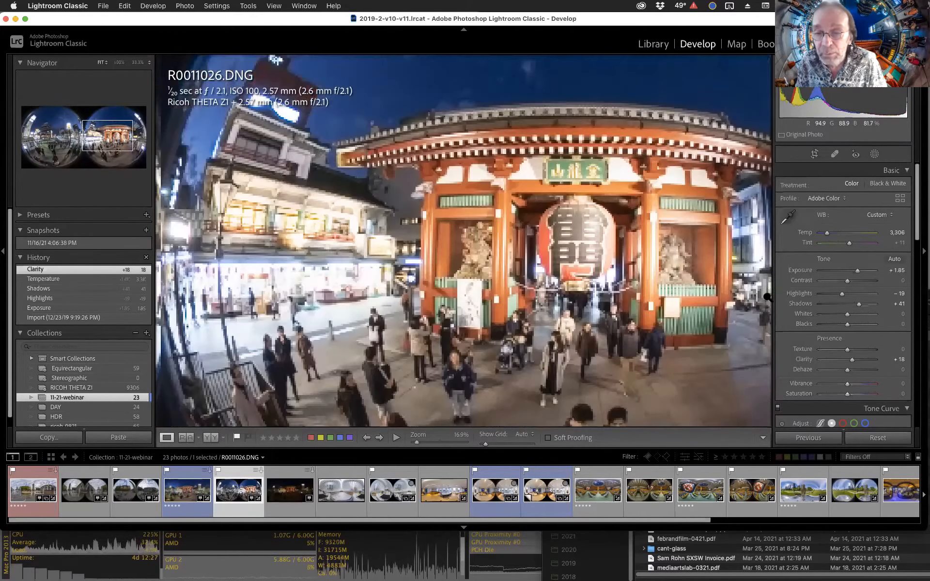
pyautogui.moveTo(841, 294); pyautogui.dragTo(837, 294)
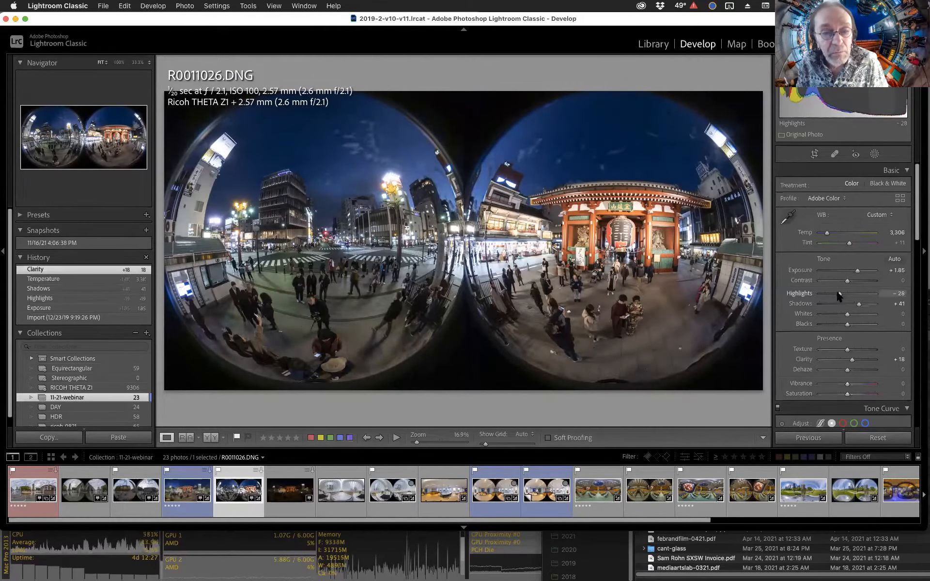
pyautogui.moveTo(840, 296)
pyautogui.mouseDown()
pyautogui.moveTo(854, 281)
pyautogui.moveTo(845, 280)
pyautogui.mouseUp()
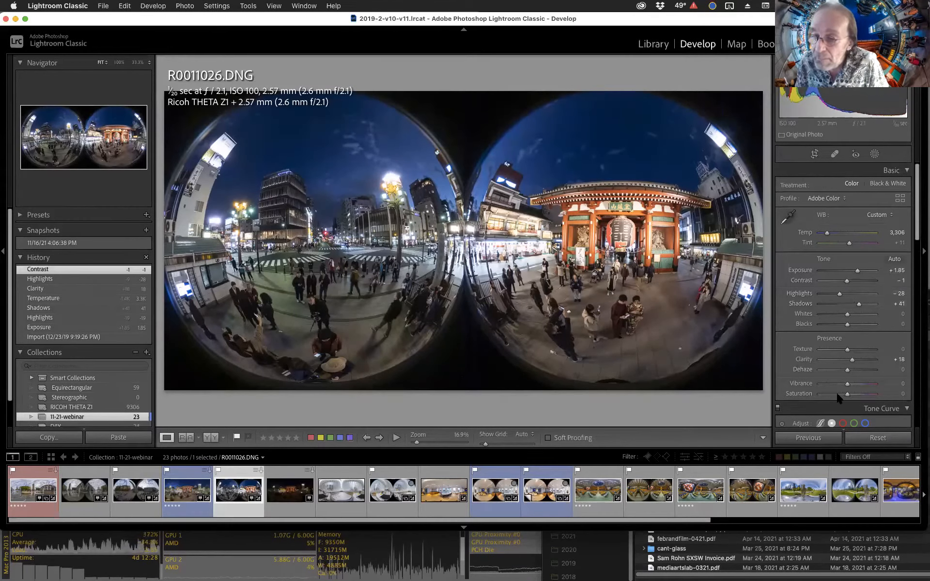
# Raise Saturation to +29 and collapse the Tone Curve panel to reach the Detail settings.
pyautogui.moveTo(851, 394); pyautogui.dragTo(853, 394)
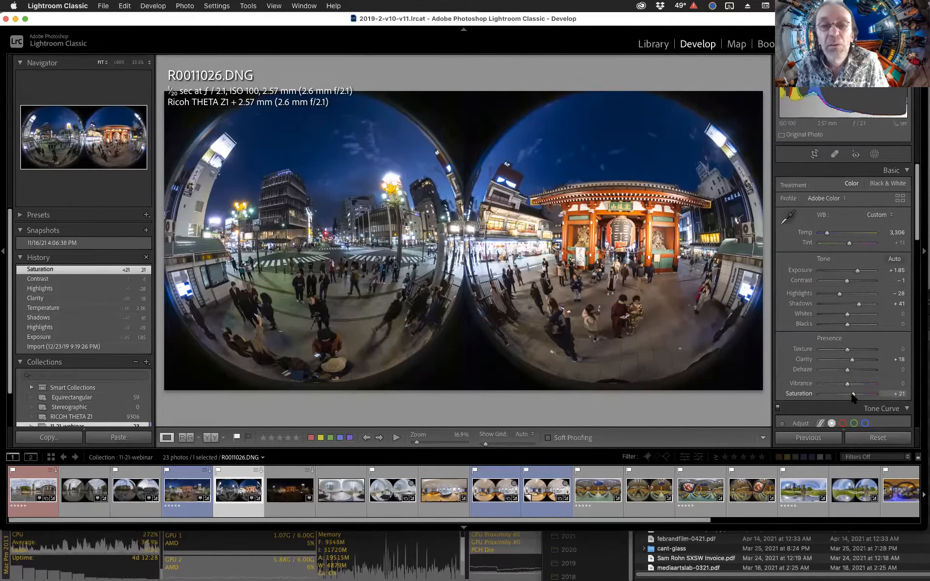
pyautogui.moveTo(852, 395); pyautogui.dragTo(855, 396)
pyautogui.scroll(-10, 862, 339)
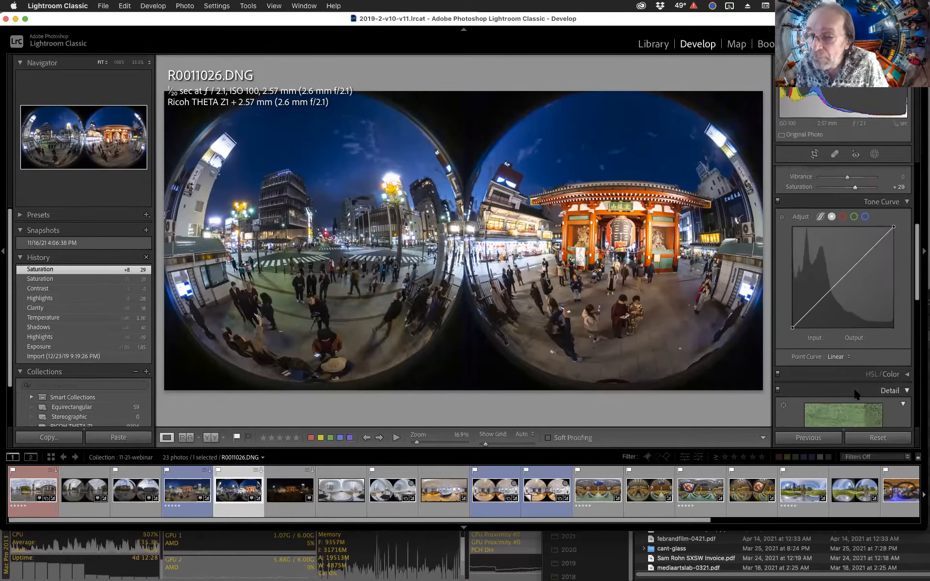
pyautogui.scroll(2, 886, 204)
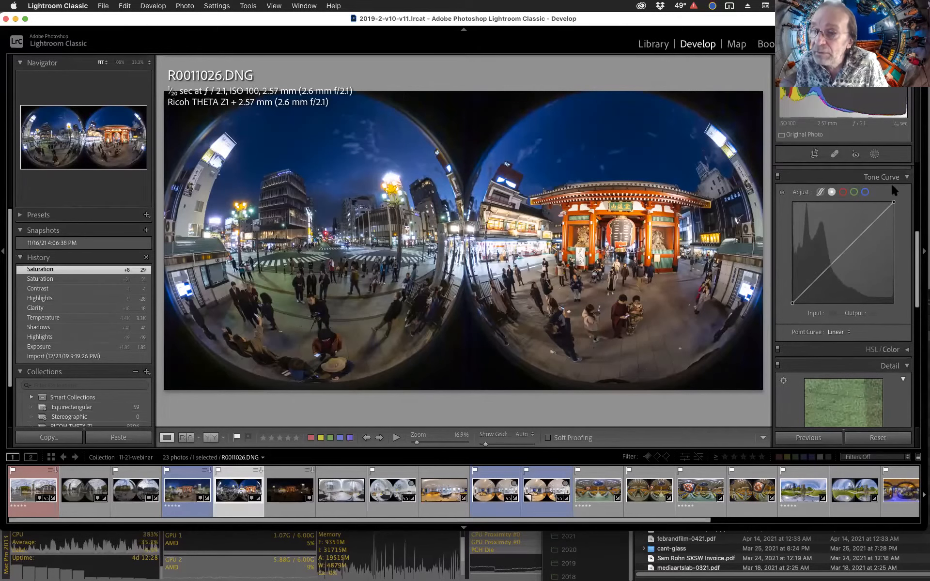
pyautogui.click(893, 177)
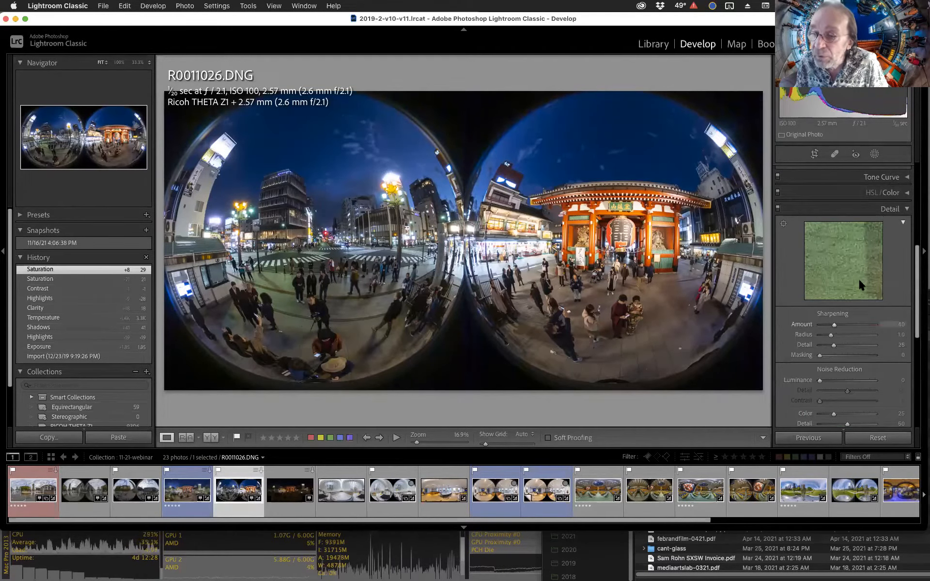
# Position the Detail preview on a person in the panorama.
pyautogui.moveTo(857, 245); pyautogui.dragTo(839, 244)
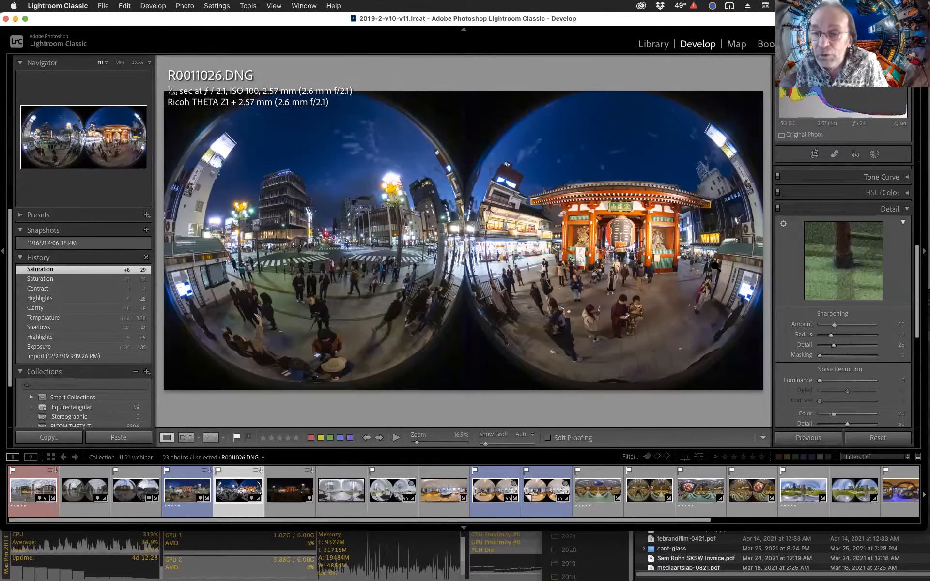
pyautogui.click(783, 224)
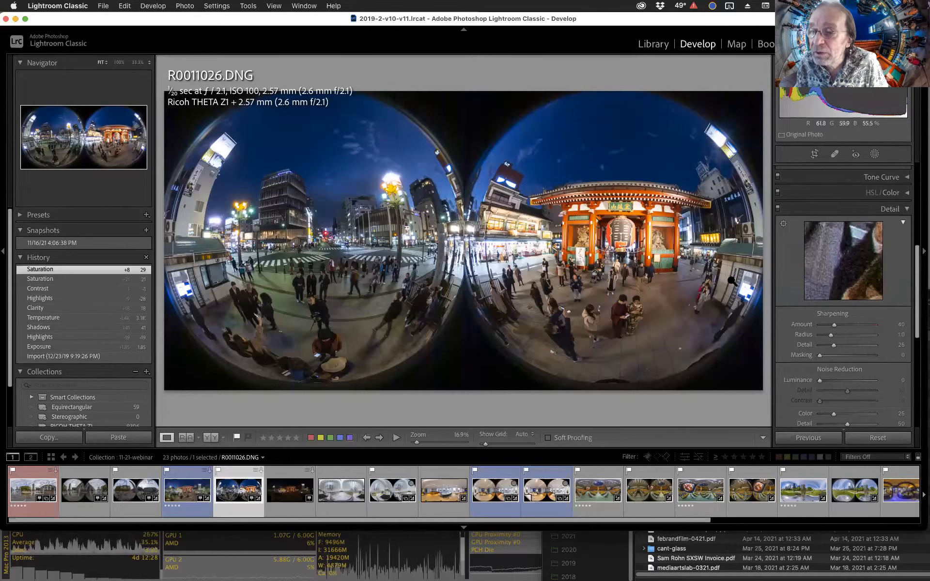
pyautogui.moveTo(862, 242); pyautogui.dragTo(845, 274)
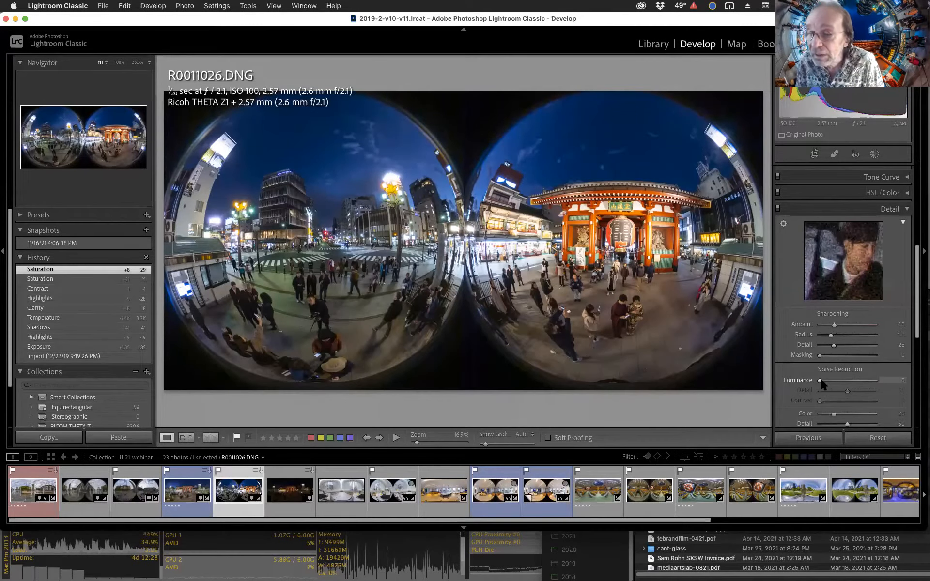
# Set Luminance noise reduction to 59 and Sharpening Amount to 47.
pyautogui.moveTo(820, 382); pyautogui.dragTo(856, 383)
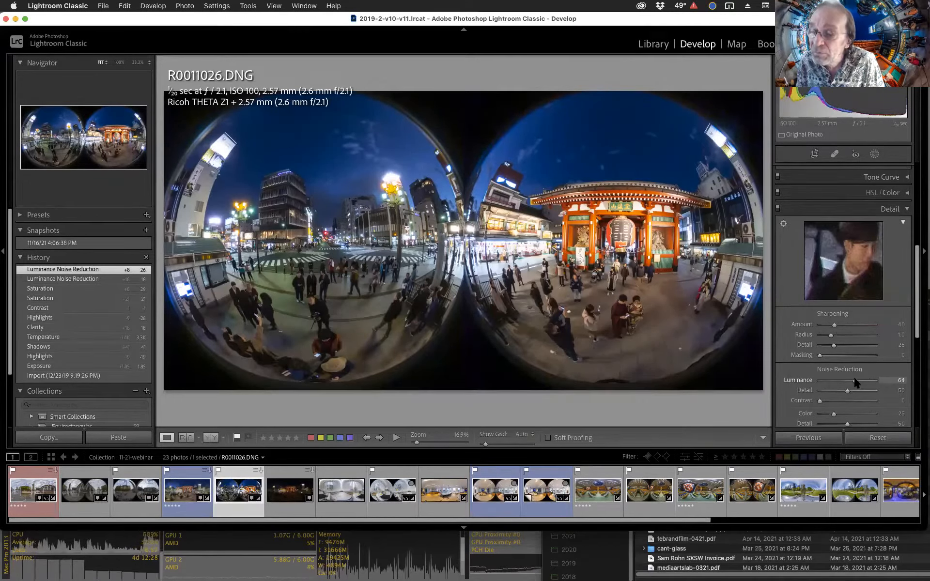
pyautogui.moveTo(853, 384); pyautogui.dragTo(852, 383)
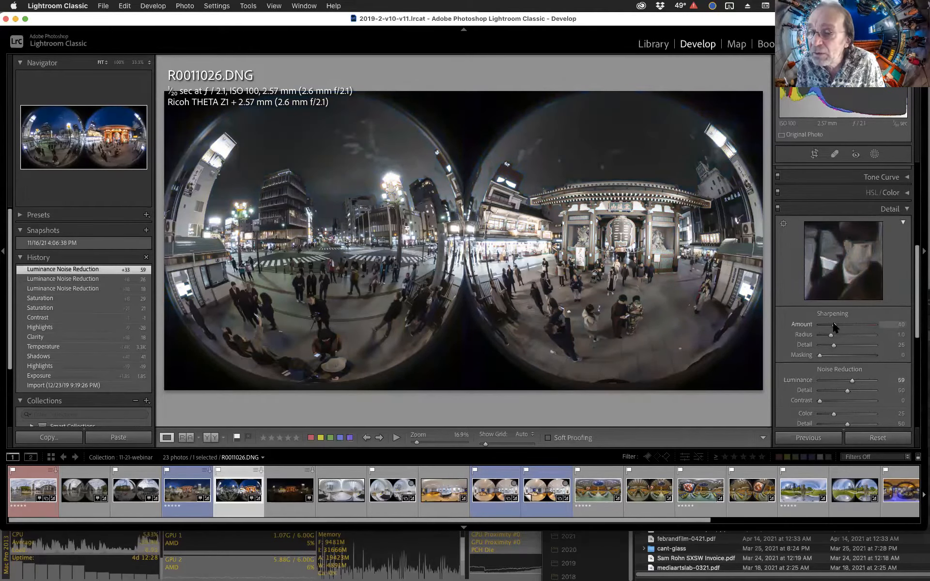
pyautogui.moveTo(834, 326); pyautogui.dragTo(838, 328)
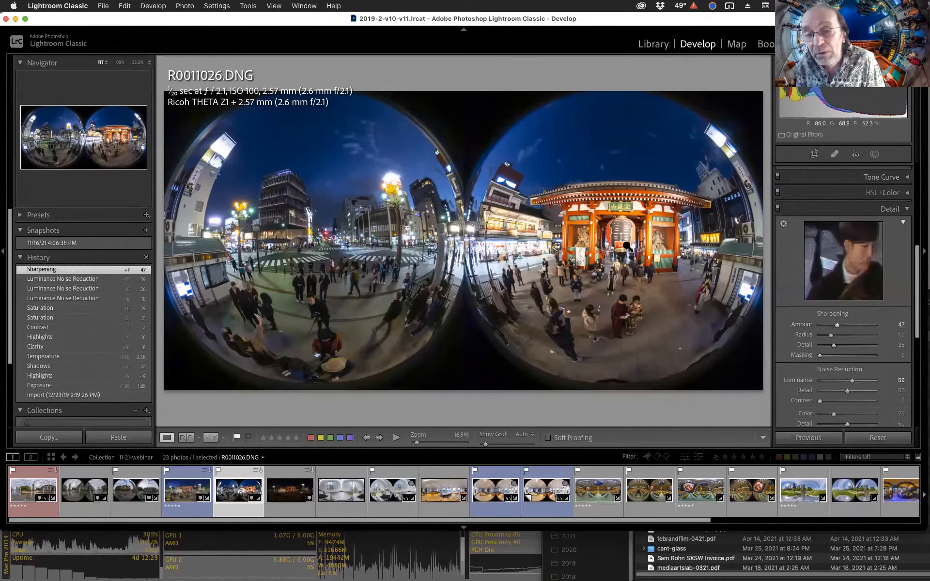
# At 100% zoom, set Sharpening Amount to 70 while previewing the sharpening effect in grayscale.
pyautogui.click(702, 239)
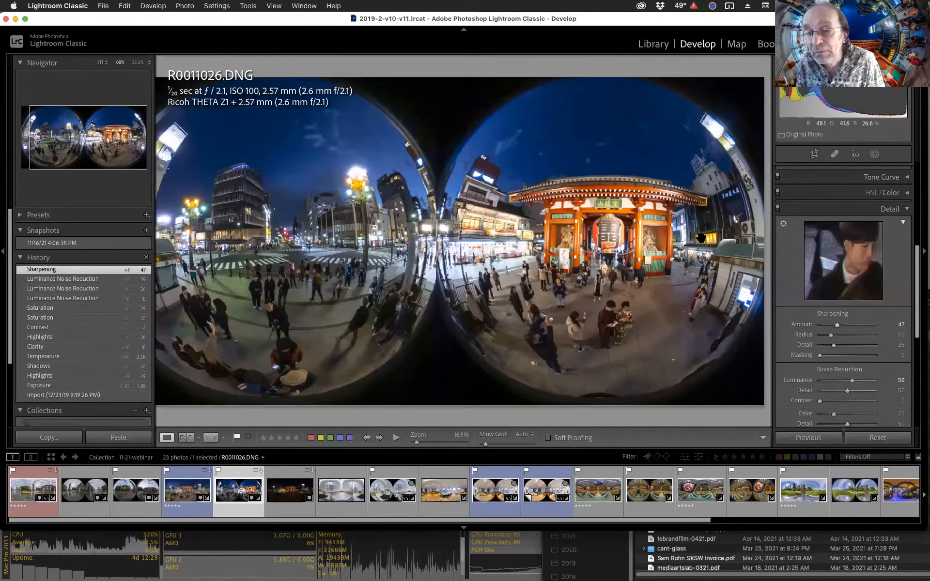
pyautogui.click(702, 238)
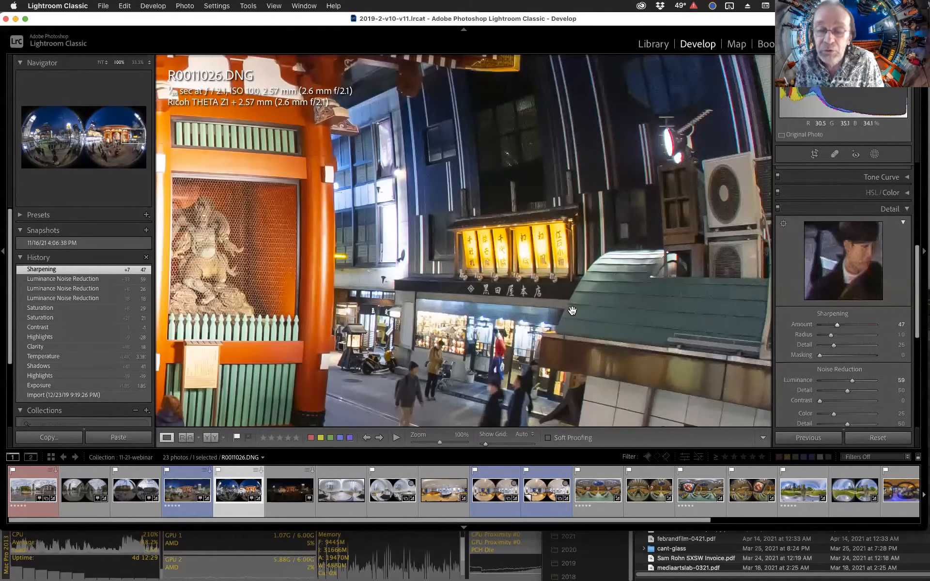
pyautogui.press('alt')
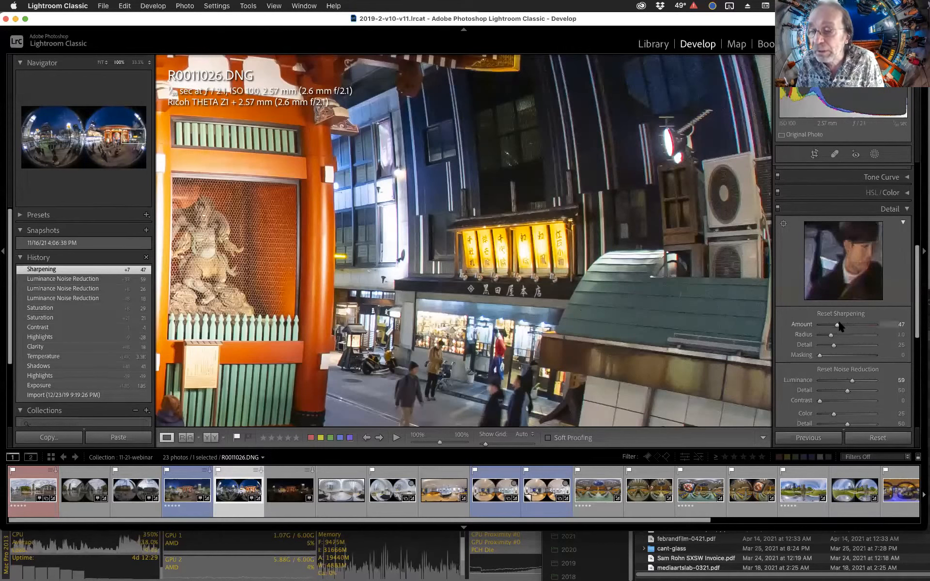
pyautogui.keyDown('alt'); pyautogui.click(836, 323); pyautogui.keyUp('alt')
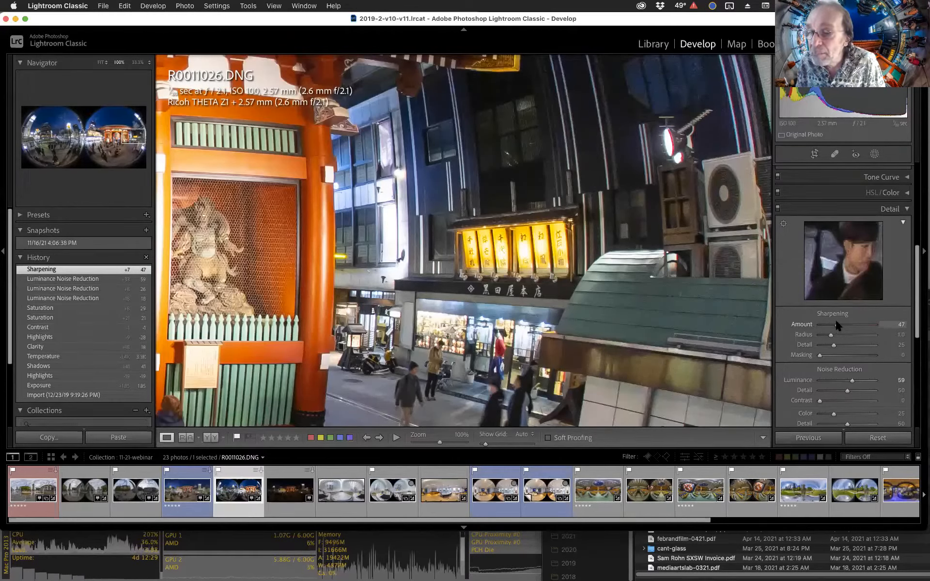
pyautogui.moveTo(835, 322); pyautogui.dragTo(852, 327)
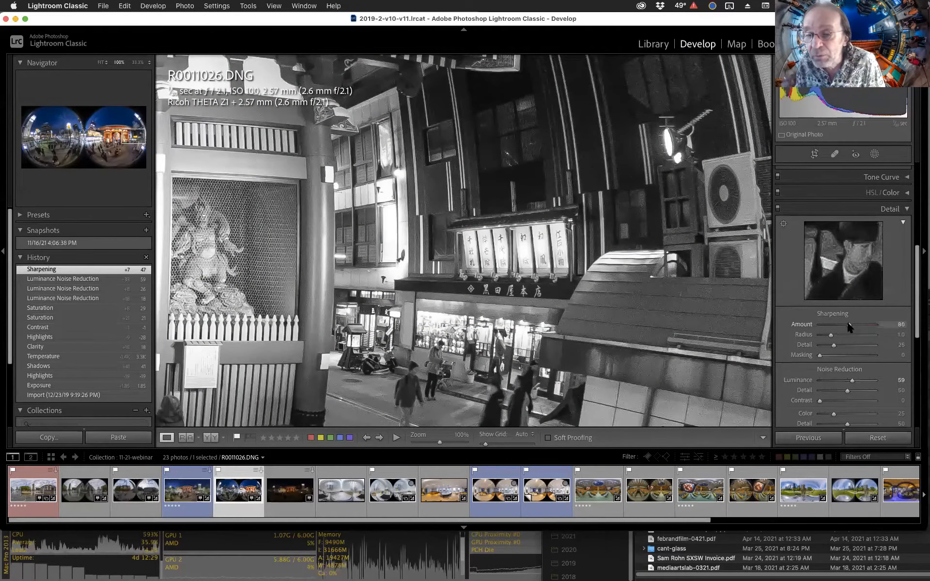
pyautogui.moveTo(849, 328); pyautogui.dragTo(848, 327)
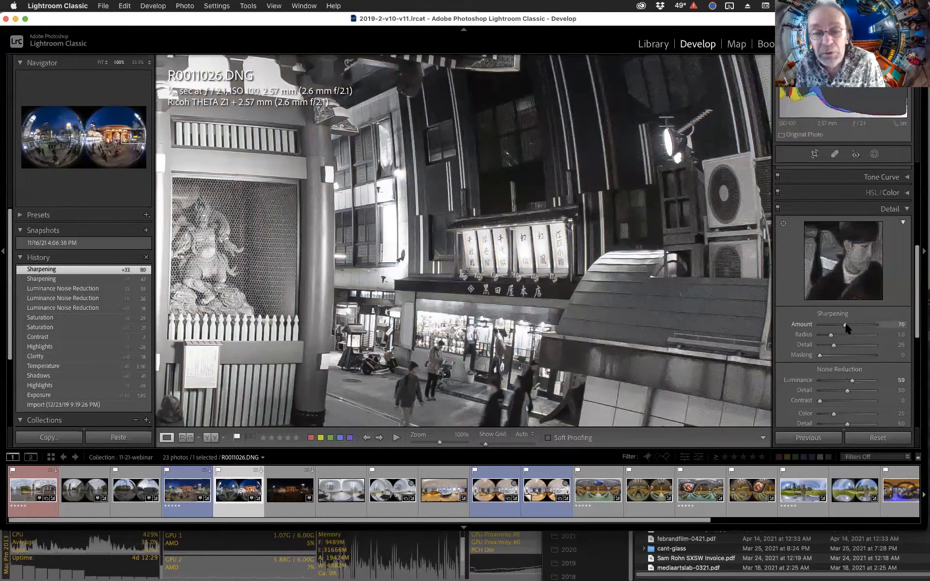
pyautogui.moveTo(847, 328); pyautogui.dragTo(847, 328)
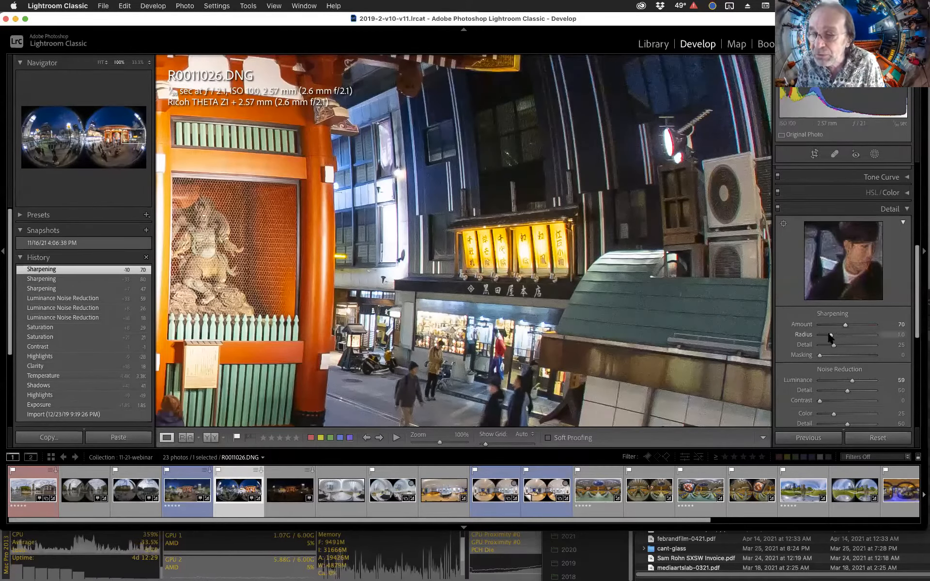
pyautogui.moveTo(599, 261); pyautogui.dragTo(594, 268)
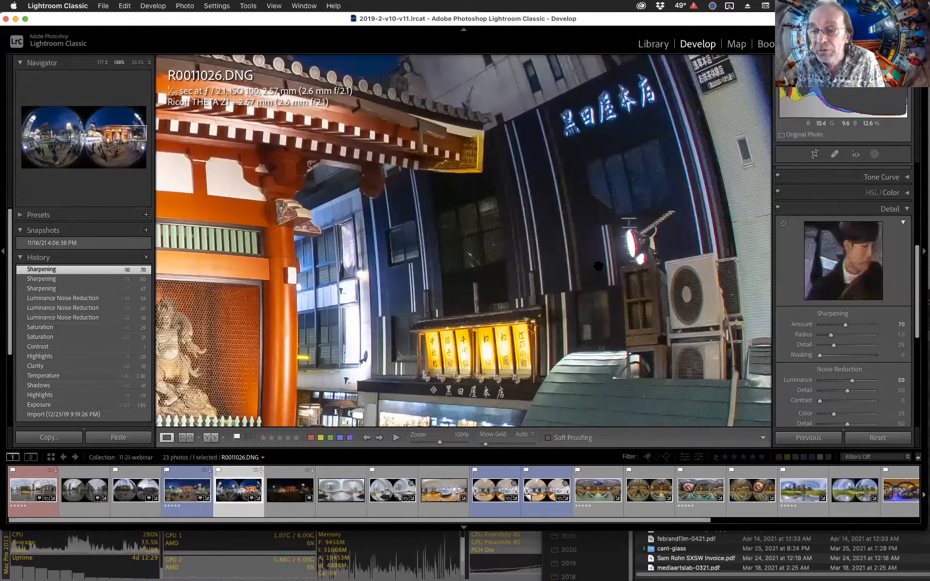
# Set the Sharpening Radius to 1.1 and the Masking to 36.
pyautogui.keyDown('alt'); pyautogui.click(831, 335); pyautogui.keyUp('alt')
pyautogui.moveTo(831, 335); pyautogui.dragTo(840, 356)
pyautogui.keyDown('alt'); pyautogui.click(820, 355); pyautogui.keyUp('alt')
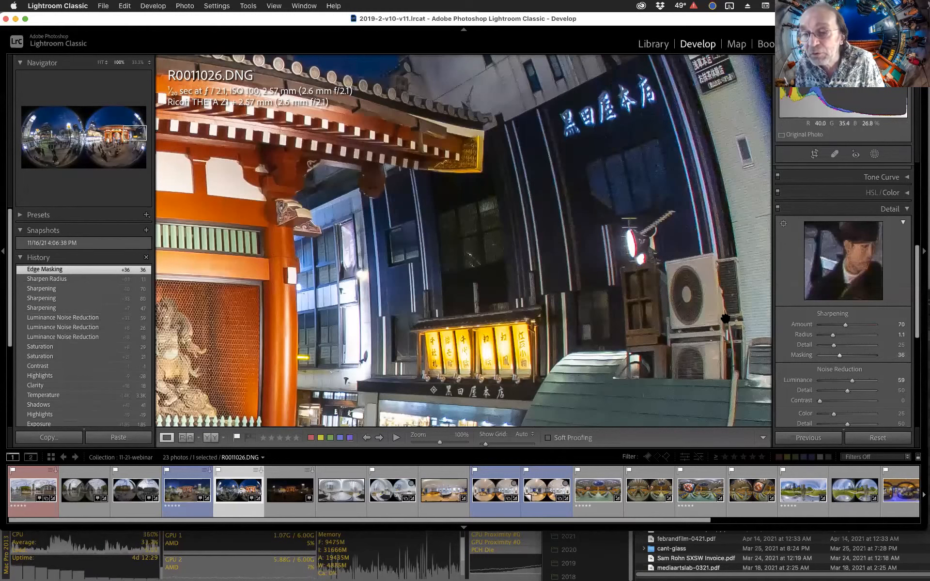
# Enable Remove Chromatic Aberration in Lens Corrections, toggling it off and on to compare, and zoom back out to the whole panorama.
pyautogui.scroll(-3, 827, 382)
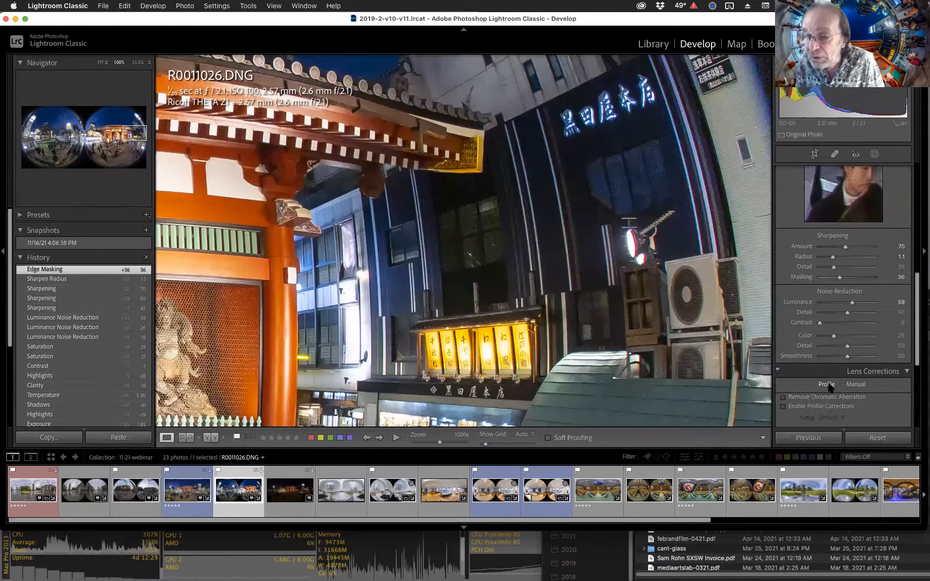
pyautogui.scroll(-1, 827, 382)
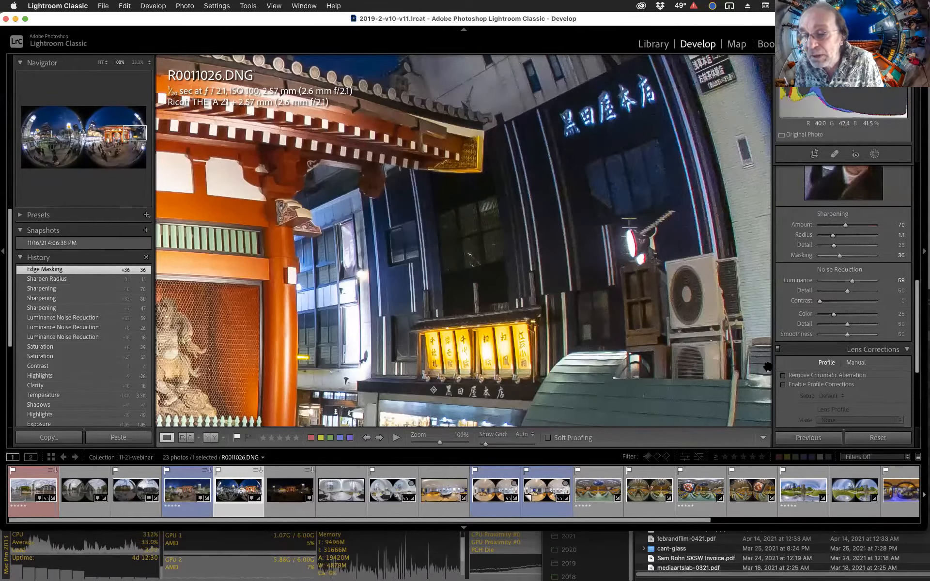
pyautogui.click(783, 376)
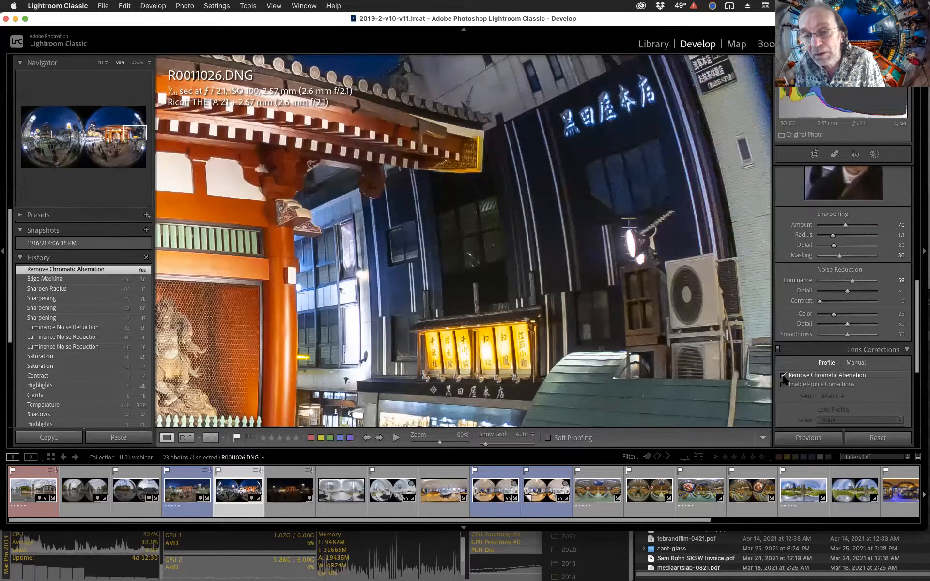
pyautogui.click(783, 378)
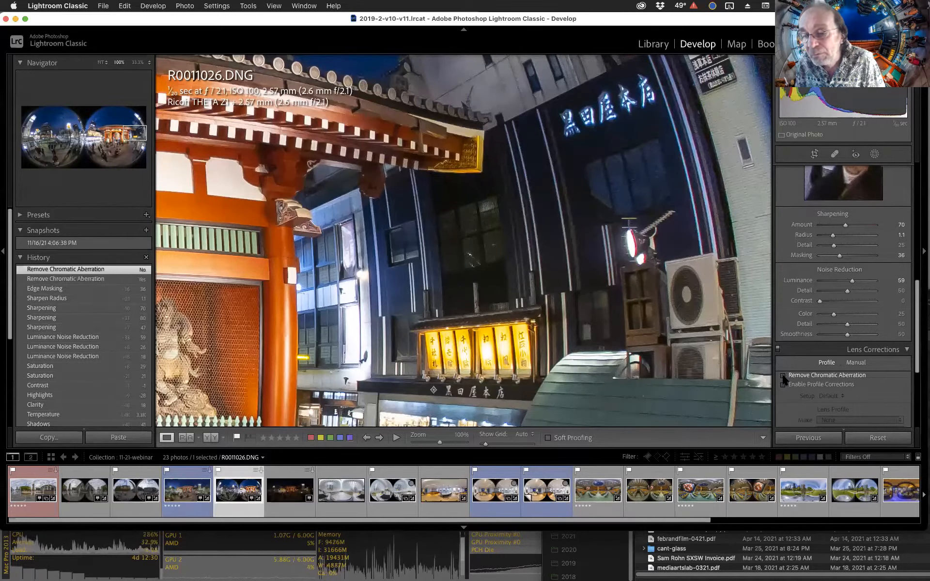
pyautogui.click(783, 377)
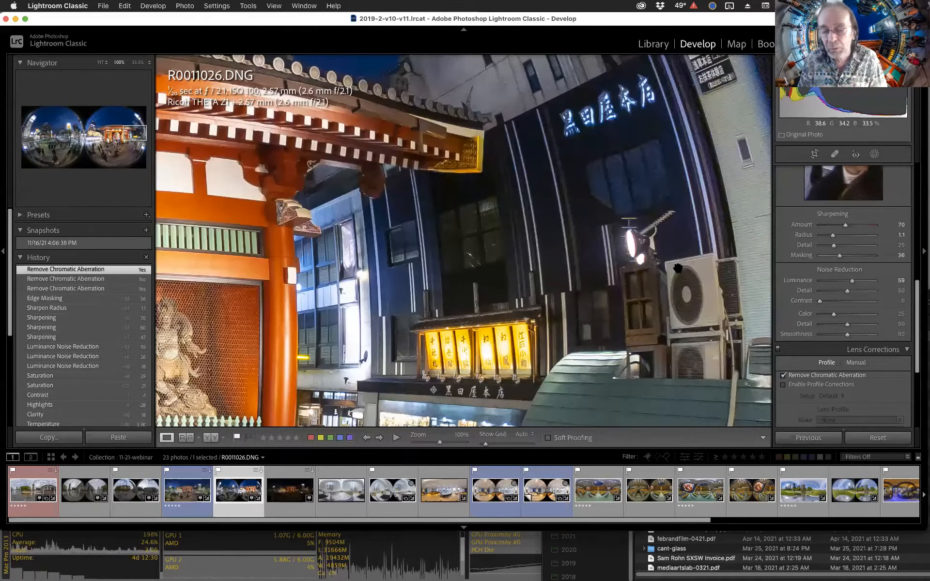
pyautogui.click(620, 287)
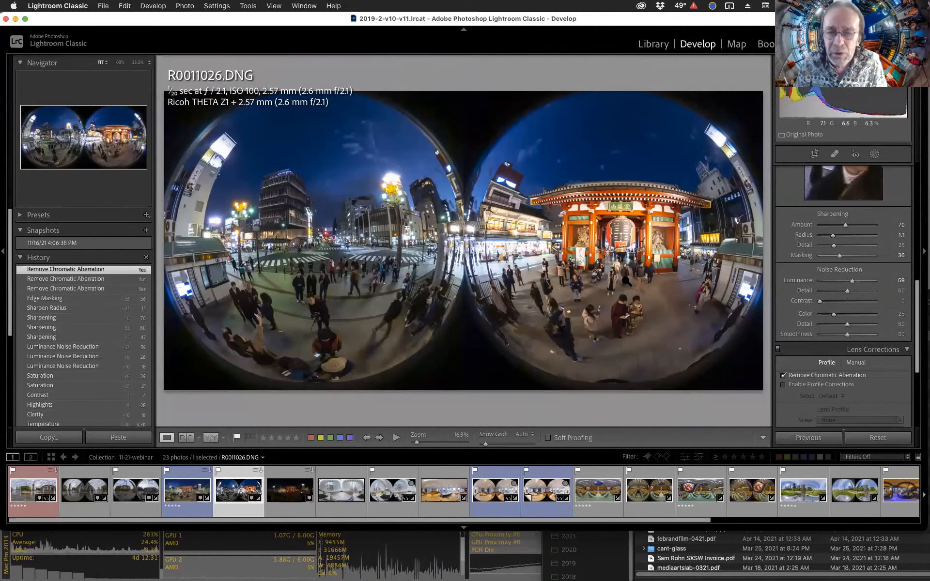
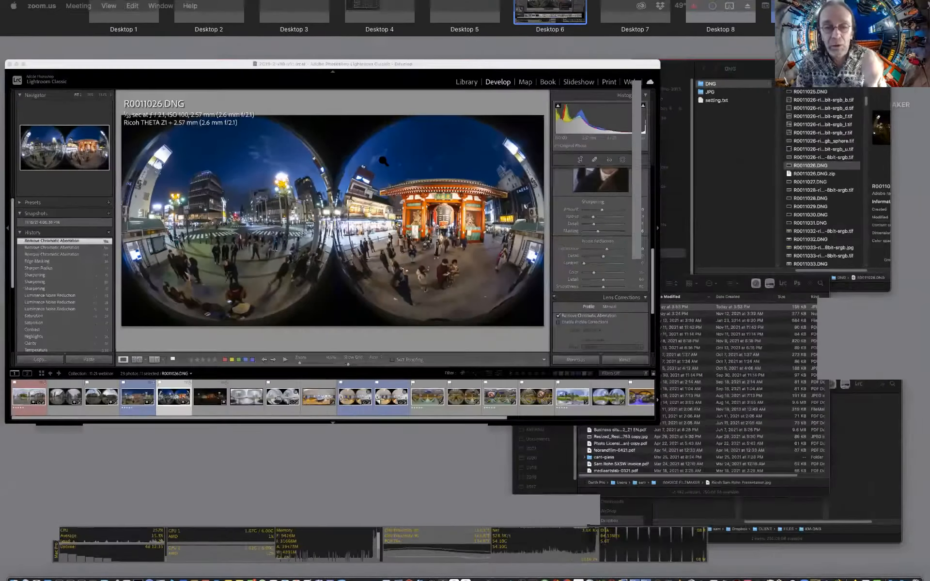
# Return to the catalogue window and open the R0020007_HDR.DNG panorama from the filmstrip.
pyautogui.click(383, 160)
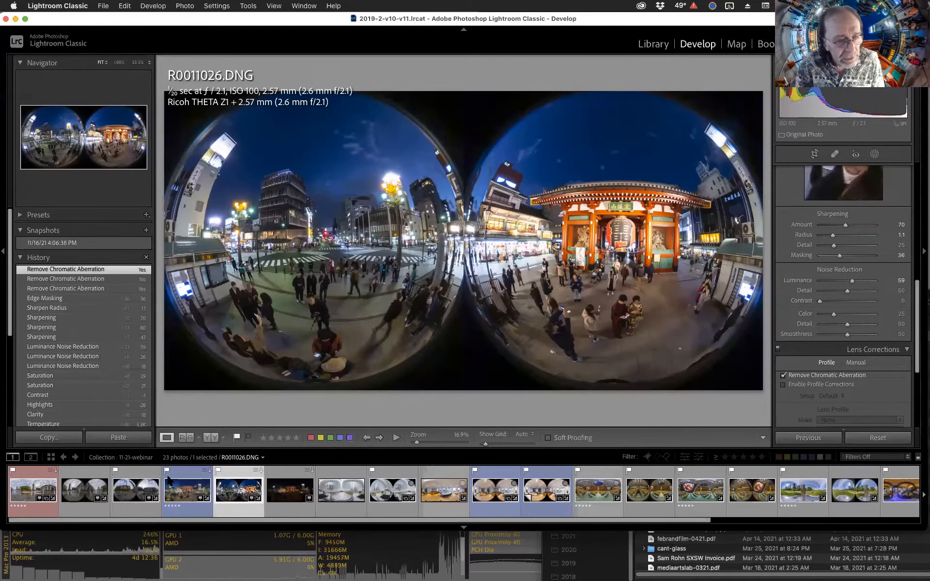
pyautogui.hscroll(5, 823, 492)
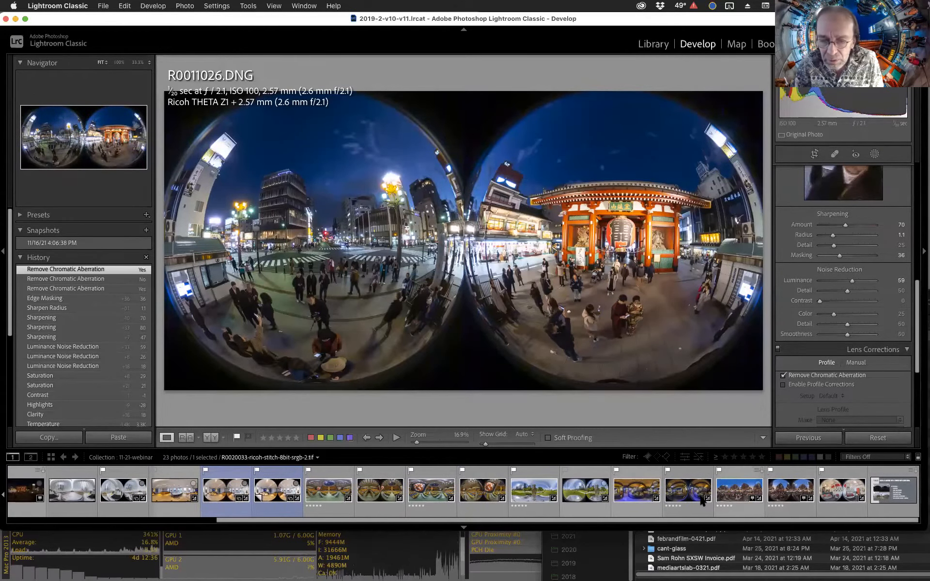
pyautogui.click(591, 494)
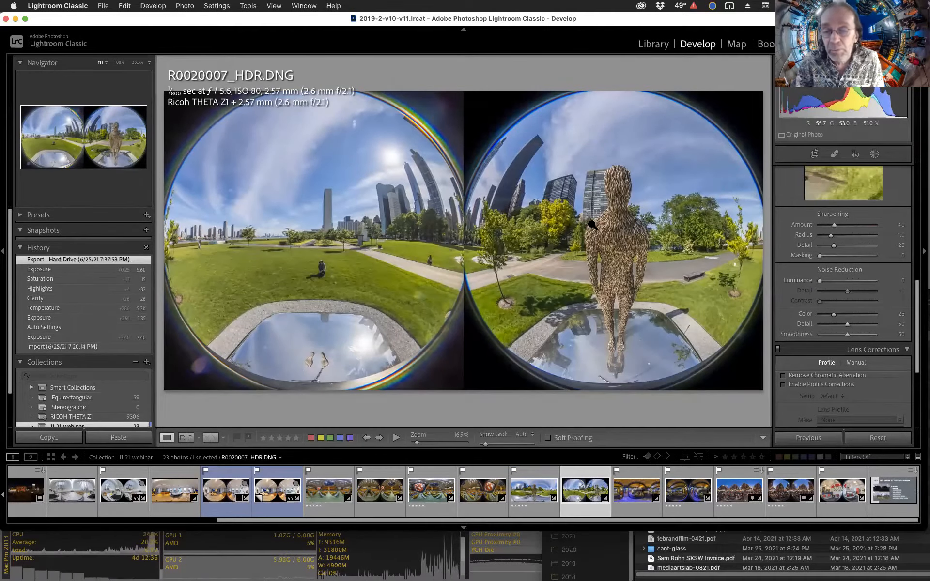
# Inspect the HDR panorama's detail at 100% zoom, panning across the statue, buildings and trees.
pyautogui.click(594, 204)
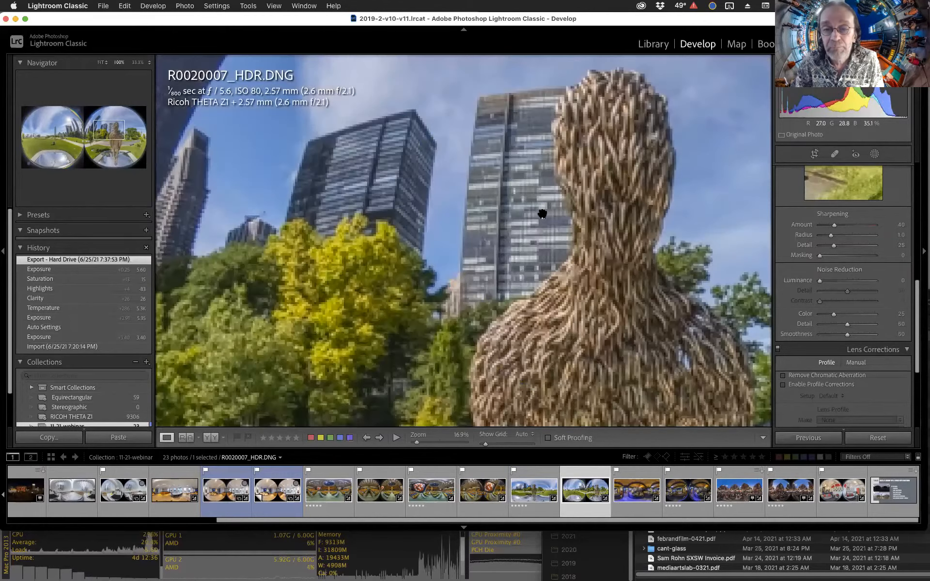
pyautogui.moveTo(439, 221); pyautogui.dragTo(590, 227)
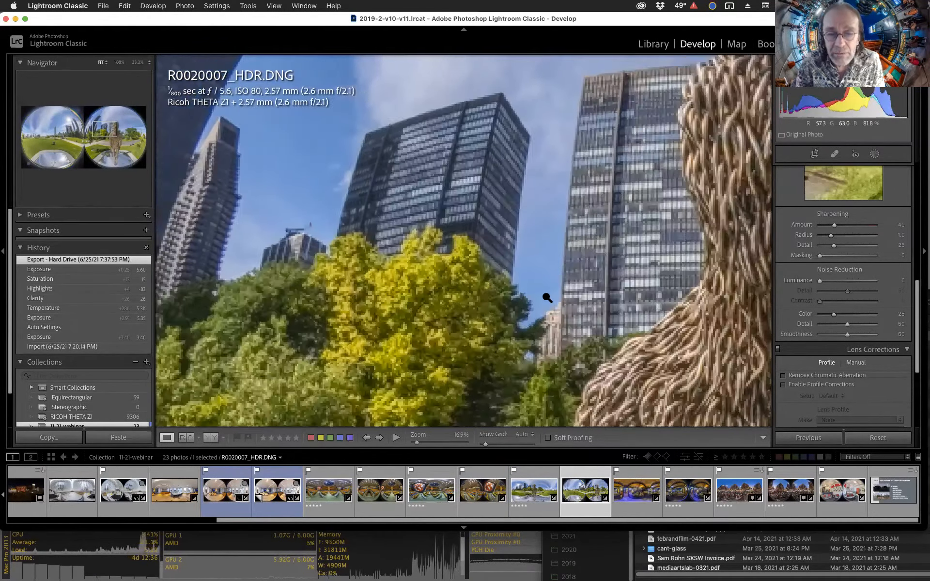
pyautogui.click(522, 305)
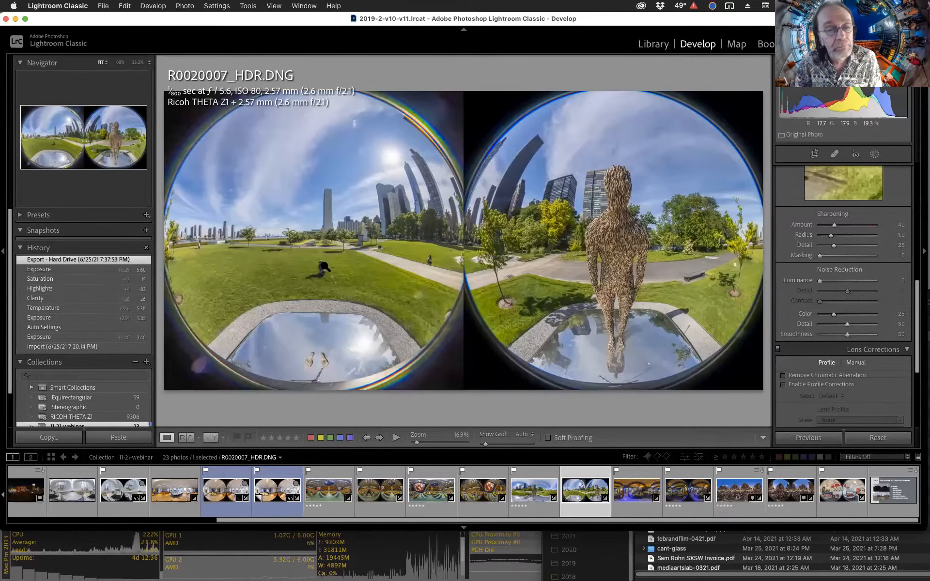
pyautogui.click(267, 193)
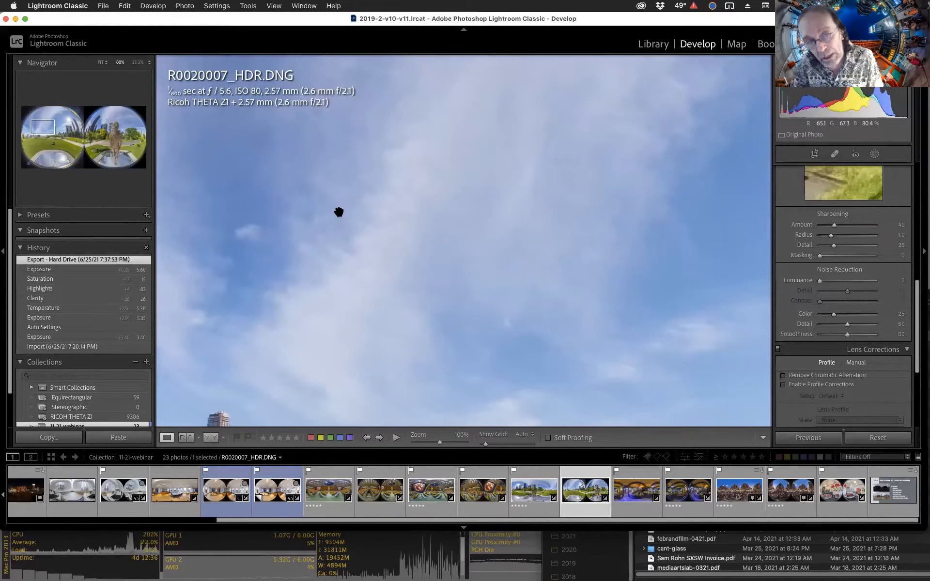
pyautogui.click(339, 212)
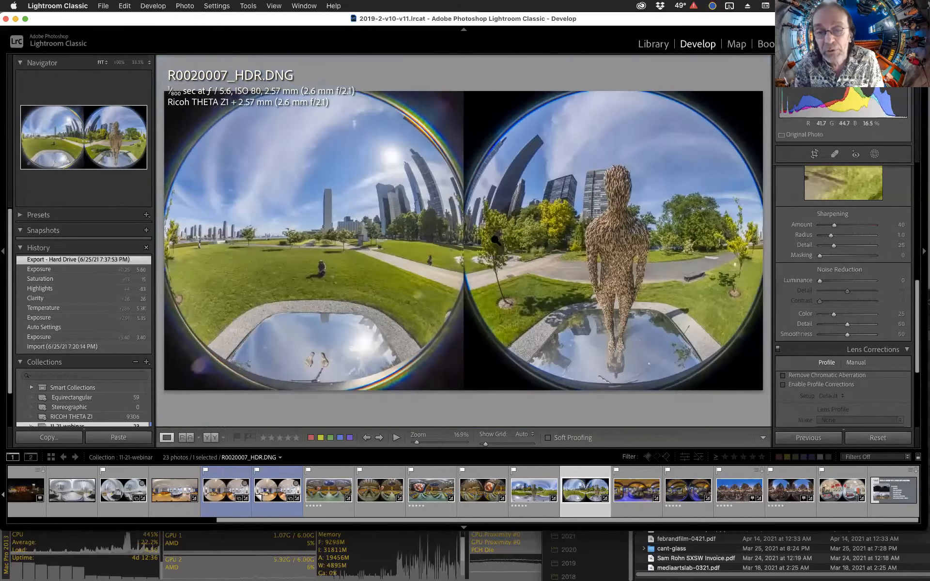
pyautogui.click(560, 246)
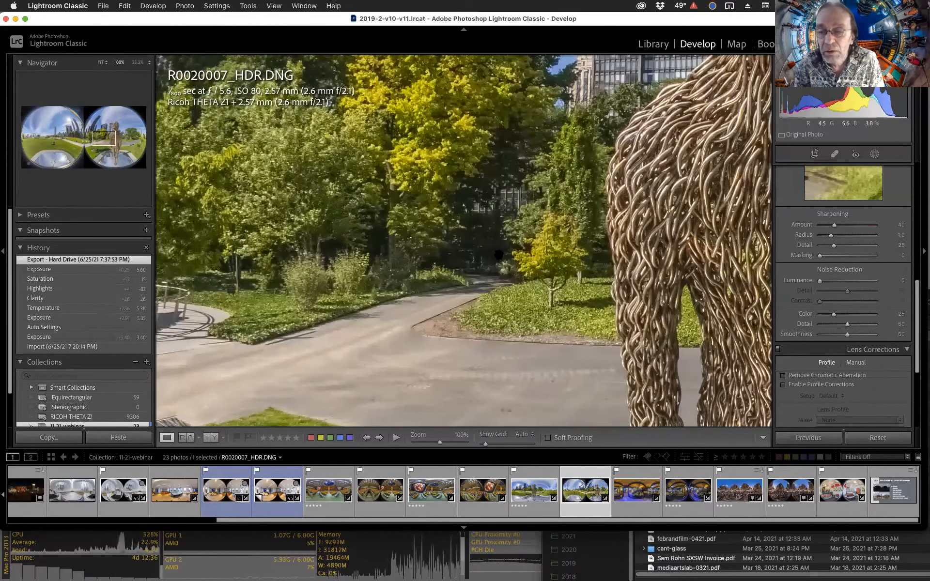
pyautogui.click(498, 256)
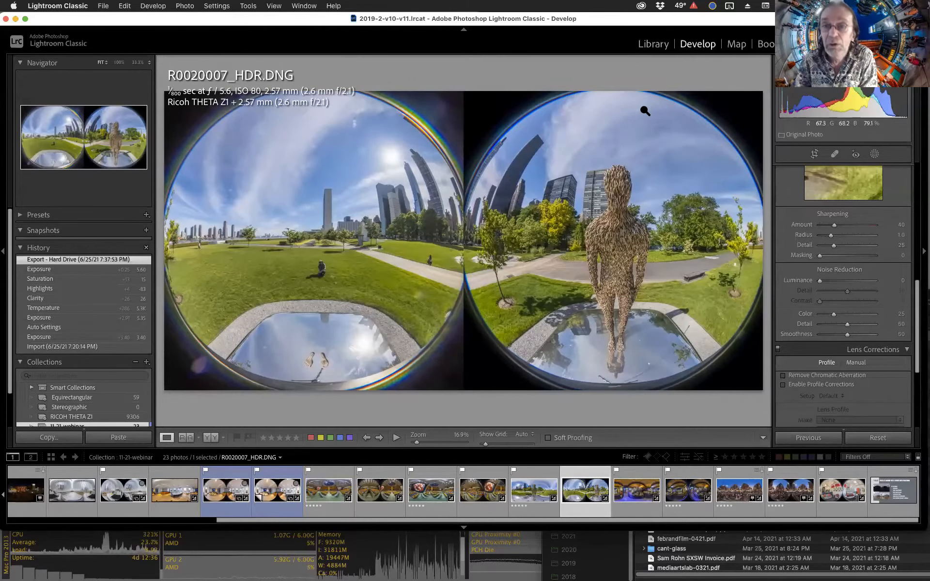
# Compare the HDR panorama's before and after views and review its Basic panel settings.
pyautogui.press('\\')
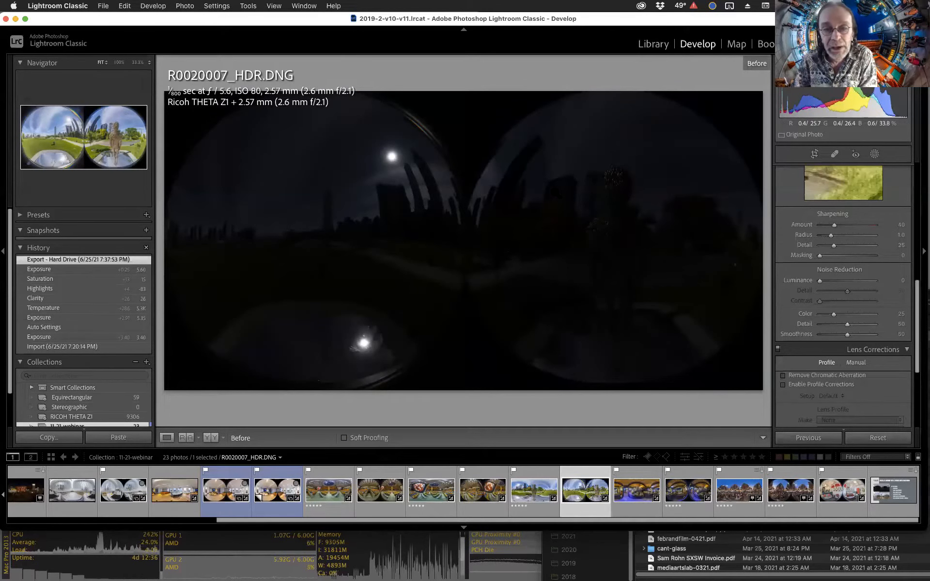
pyautogui.press('\\')
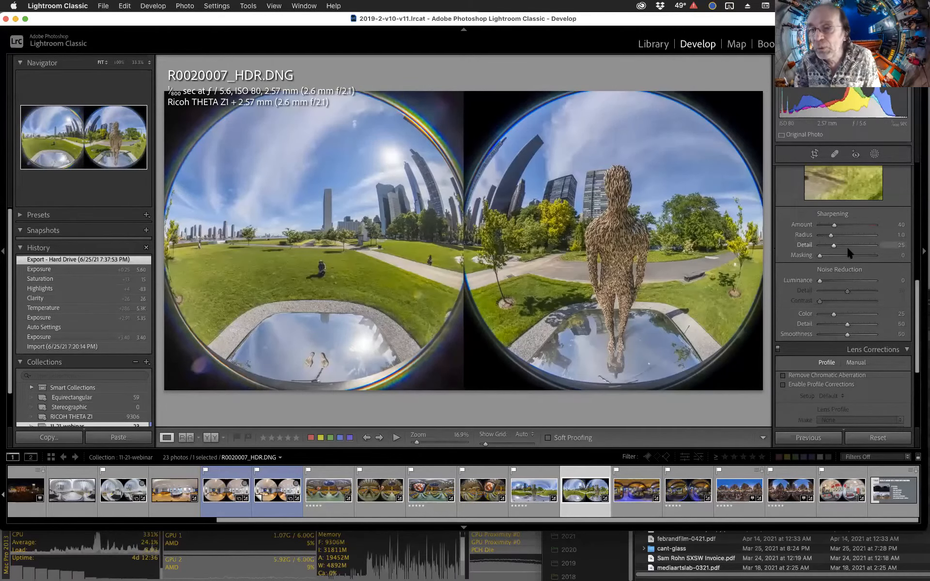
pyautogui.scroll(10, 848, 252)
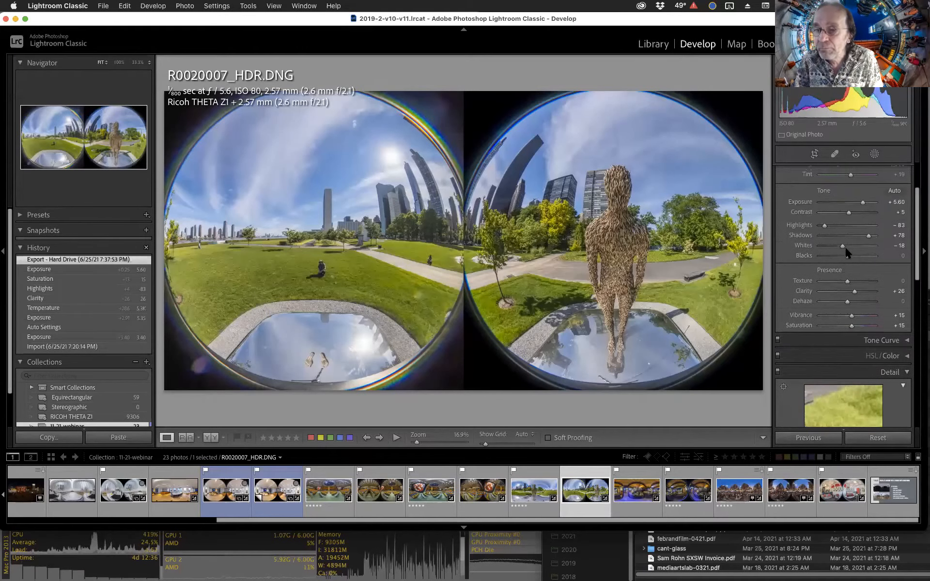
pyautogui.scroll(3, 845, 248)
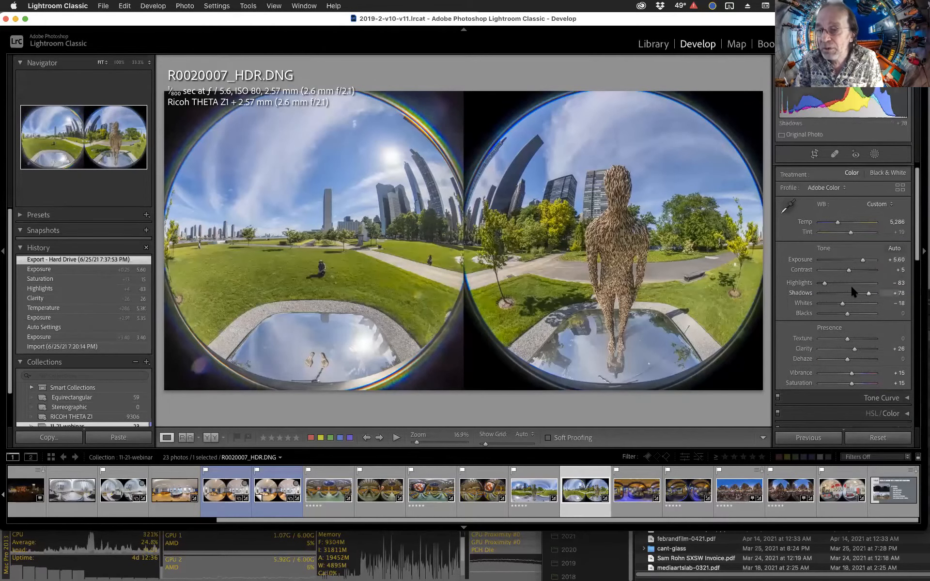
pyautogui.scroll(1, 779, 297)
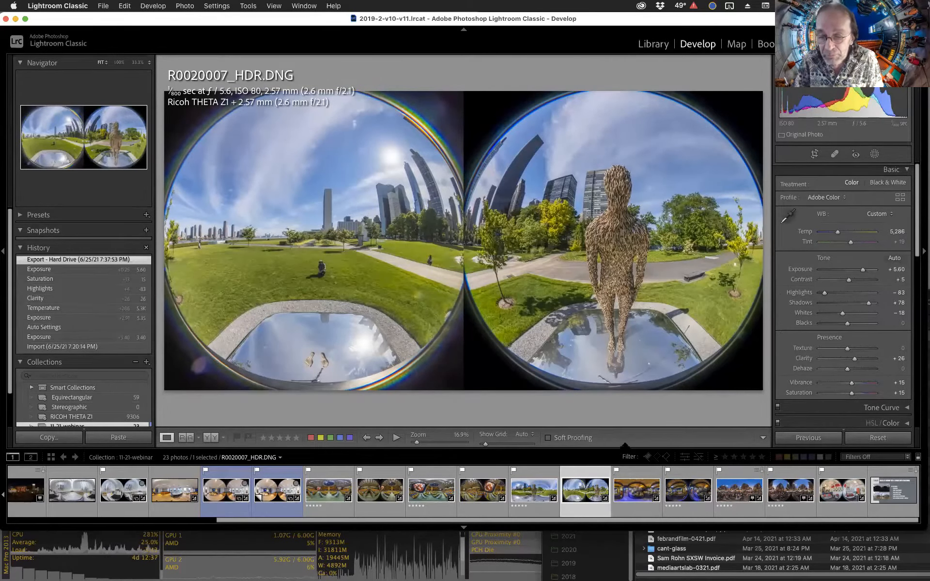
# Open R0020033.DNG and inspect the street crowd at 100% zoom, panning across the people.
pyautogui.click(783, 490)
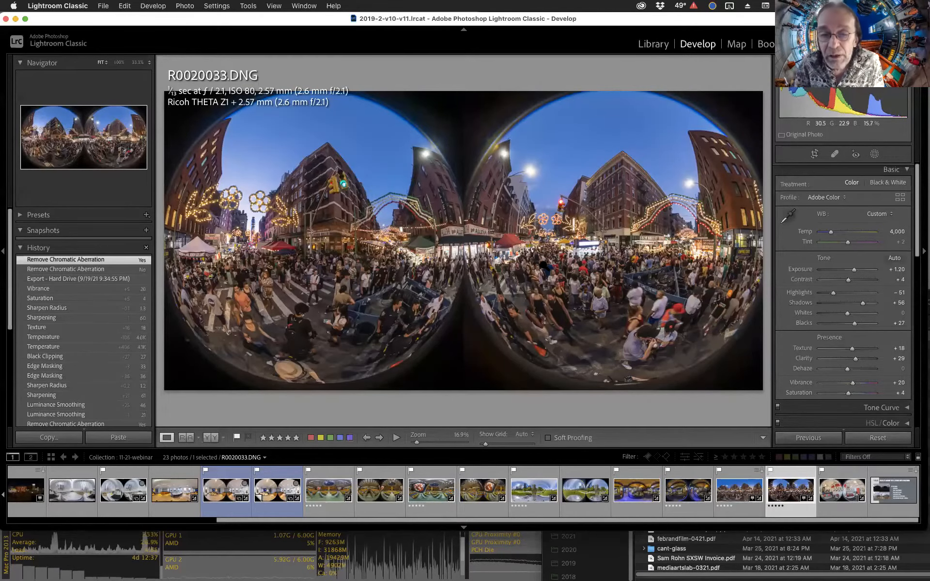
pyautogui.click(547, 264)
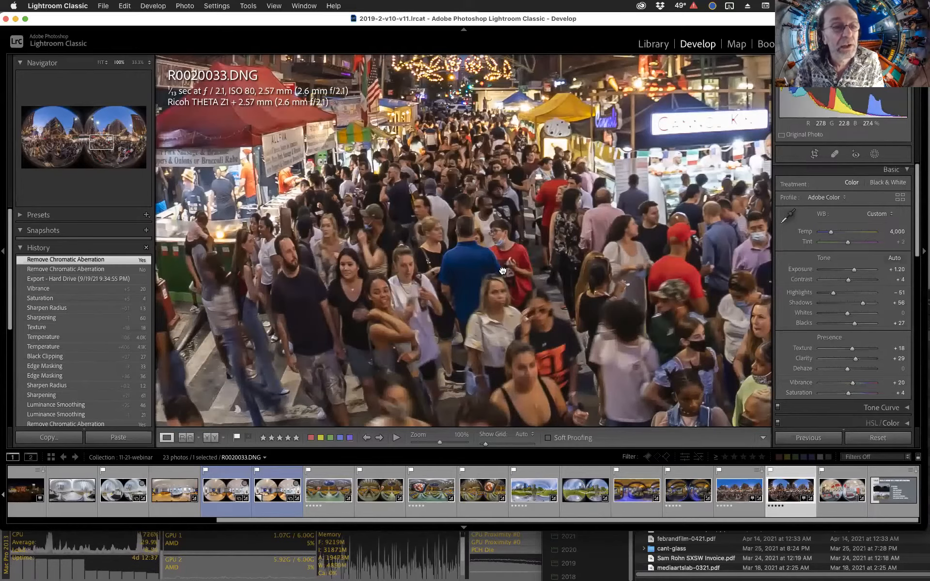
pyautogui.click(502, 270)
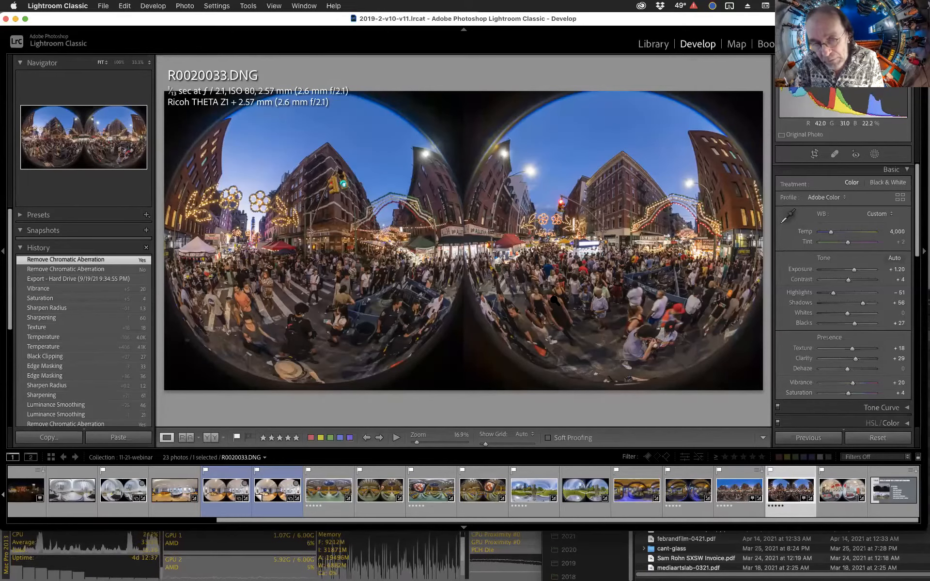
pyautogui.click(644, 324)
pyautogui.moveTo(644, 324); pyautogui.dragTo(602, 273)
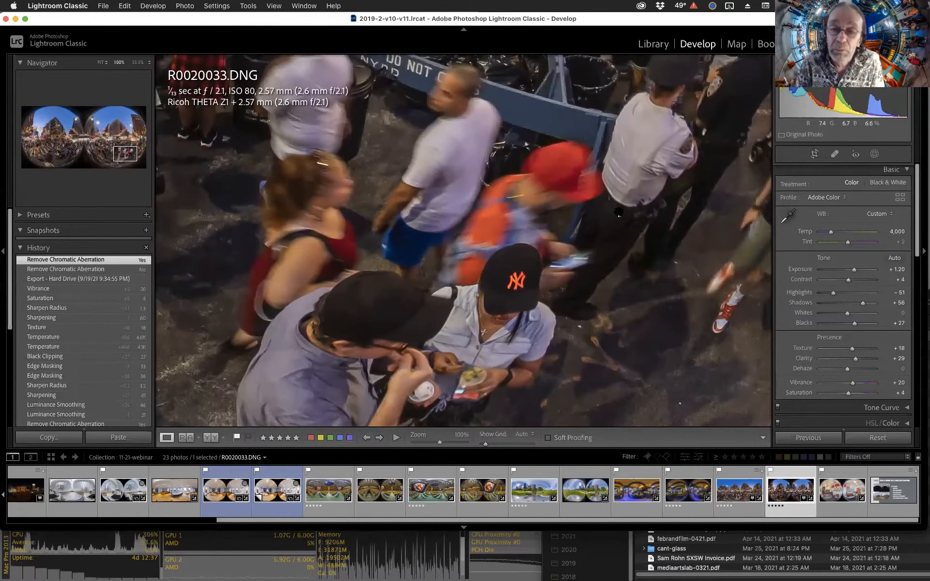
pyautogui.moveTo(618, 213); pyautogui.dragTo(594, 279)
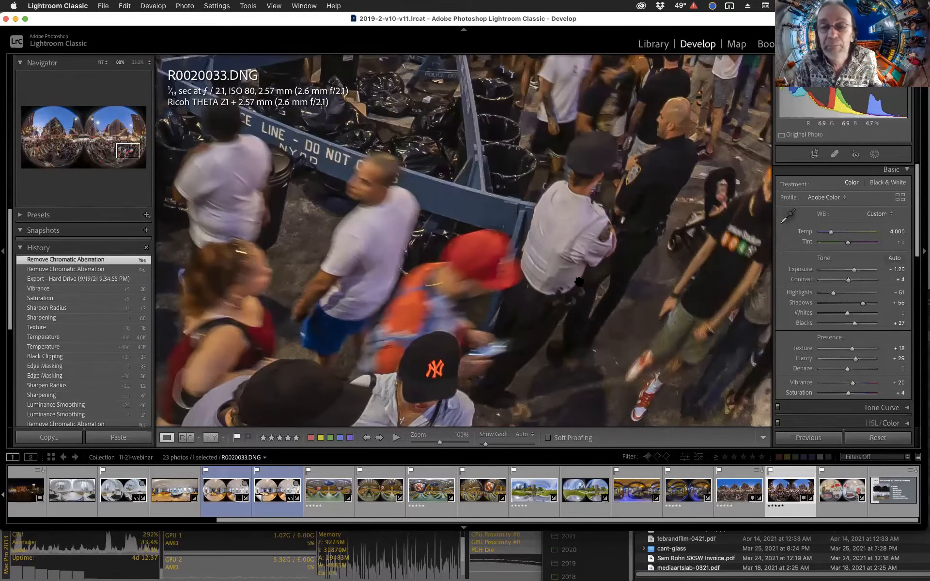
pyautogui.click(579, 281)
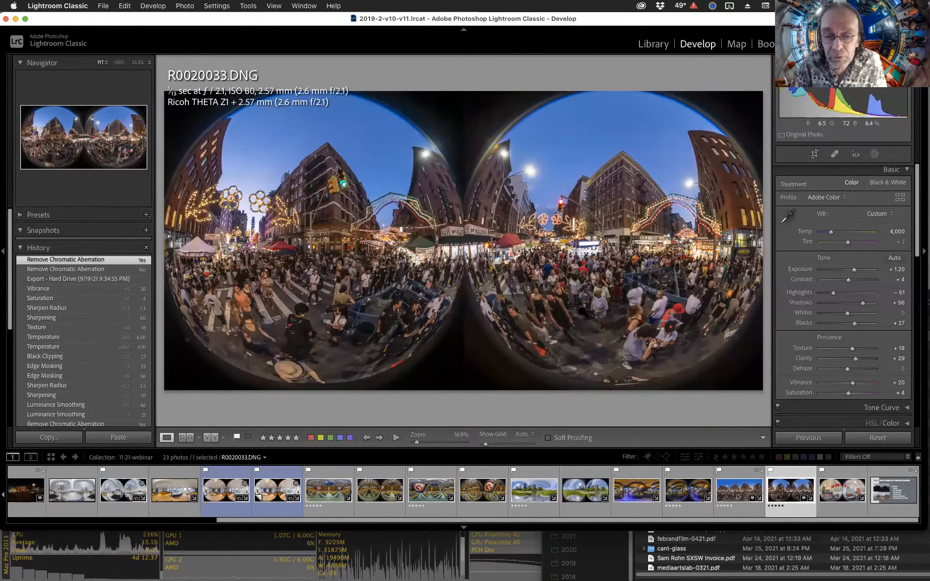
# Open the stitched R0020033-ricoh-stitch-8bit-srgb-2.tif version from the filmstrip.
pyautogui.hotkey('ctrl', 'Up')
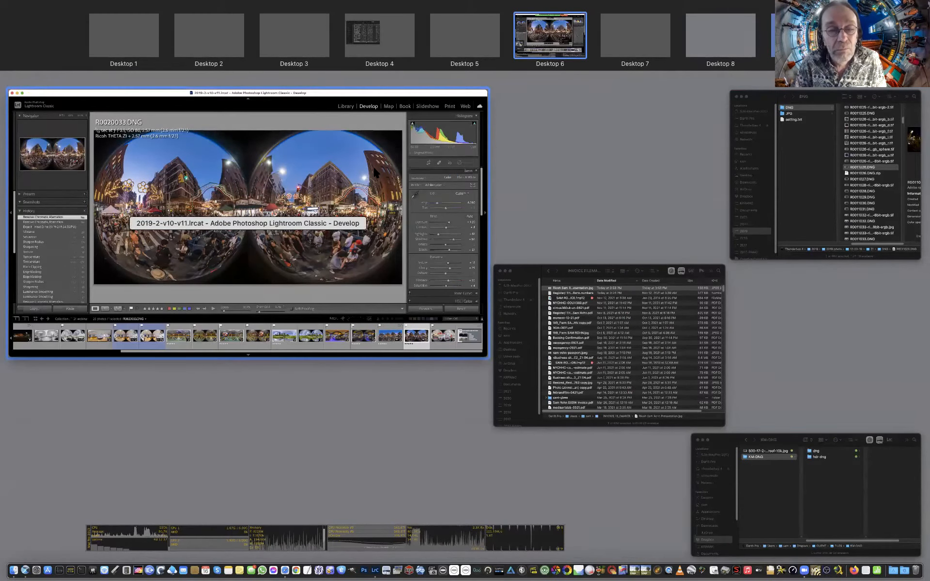
pyautogui.click(375, 173)
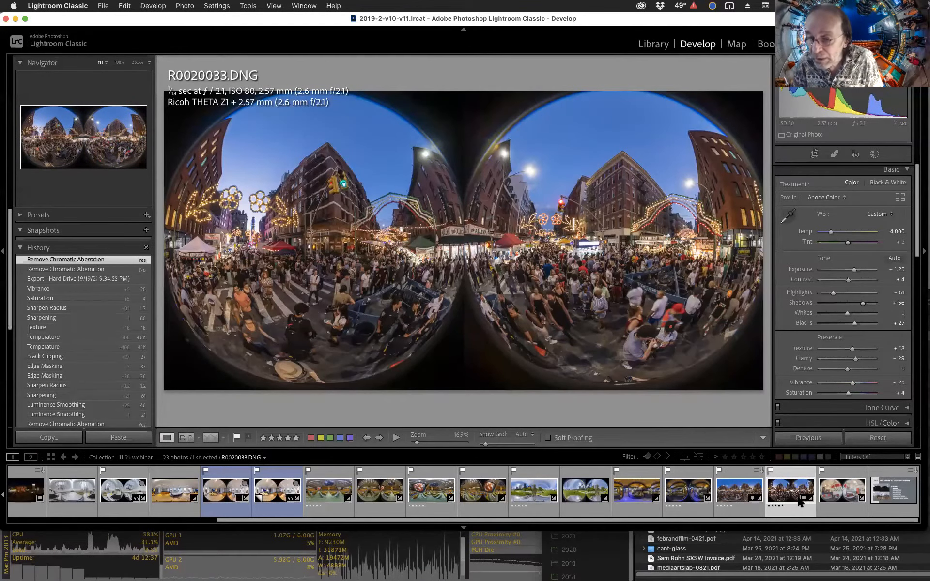
pyautogui.hscroll(-5, 797, 496)
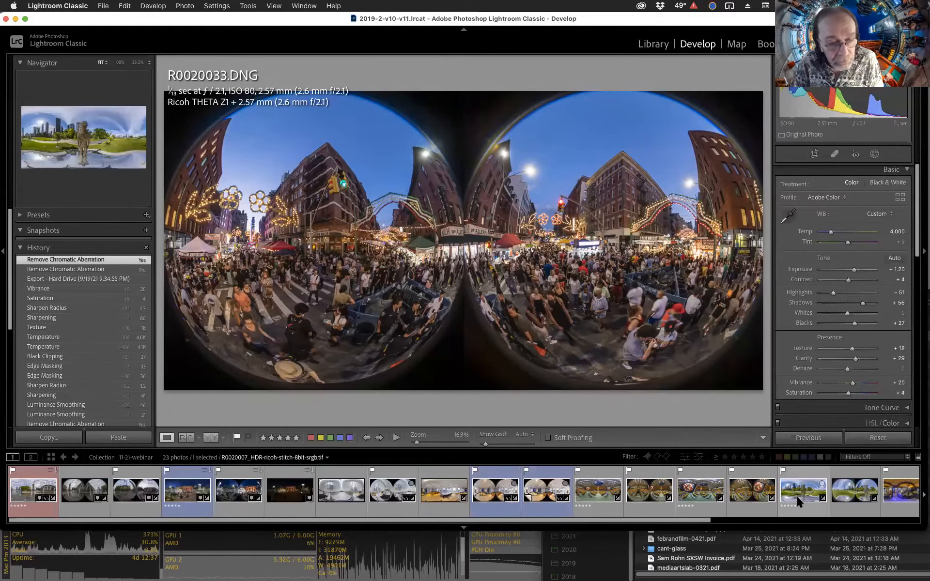
pyautogui.hscroll(5, 677, 488)
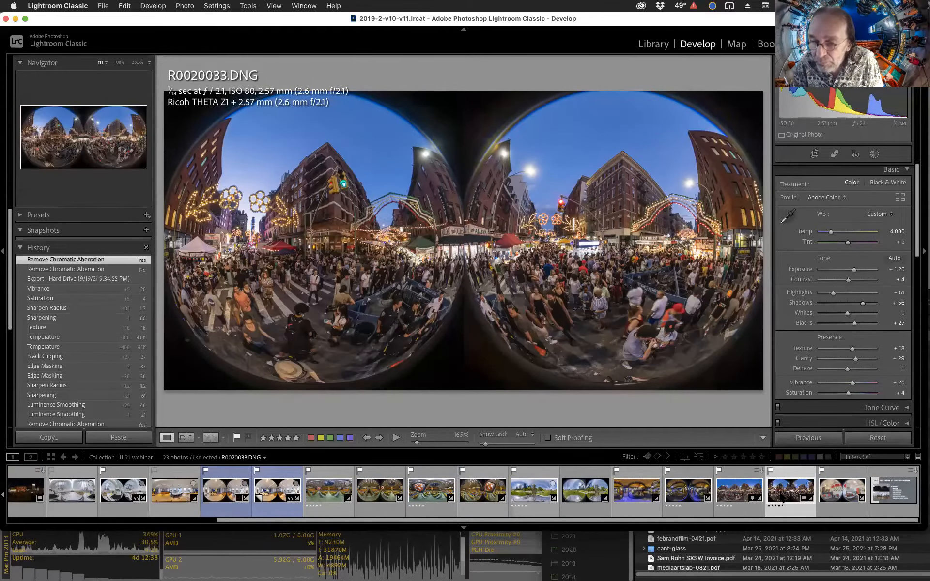
pyautogui.click(743, 496)
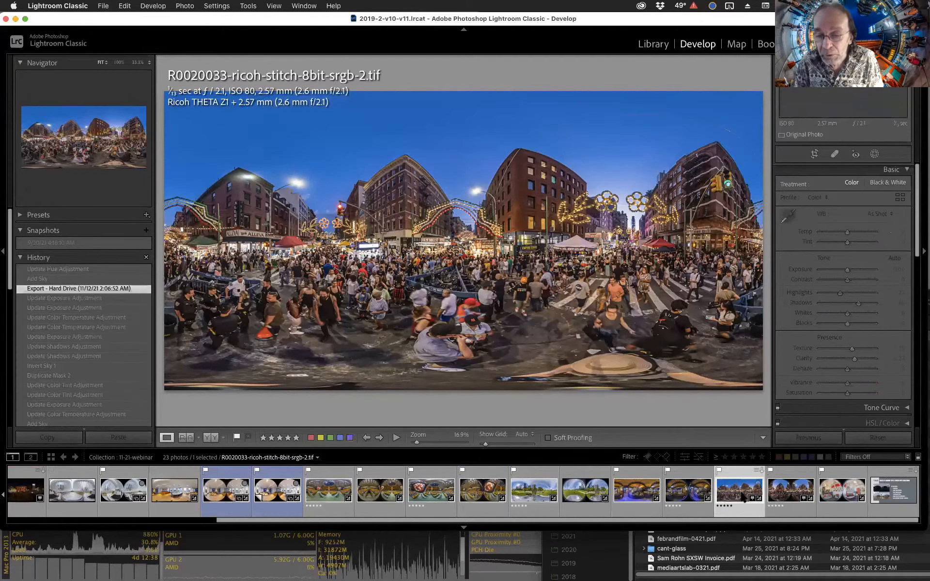
# Go to the stitched TIFF's folder in the Library and view its R0020032.JPG and R0020033.DNG source files.
pyautogui.rightClick(742, 496)
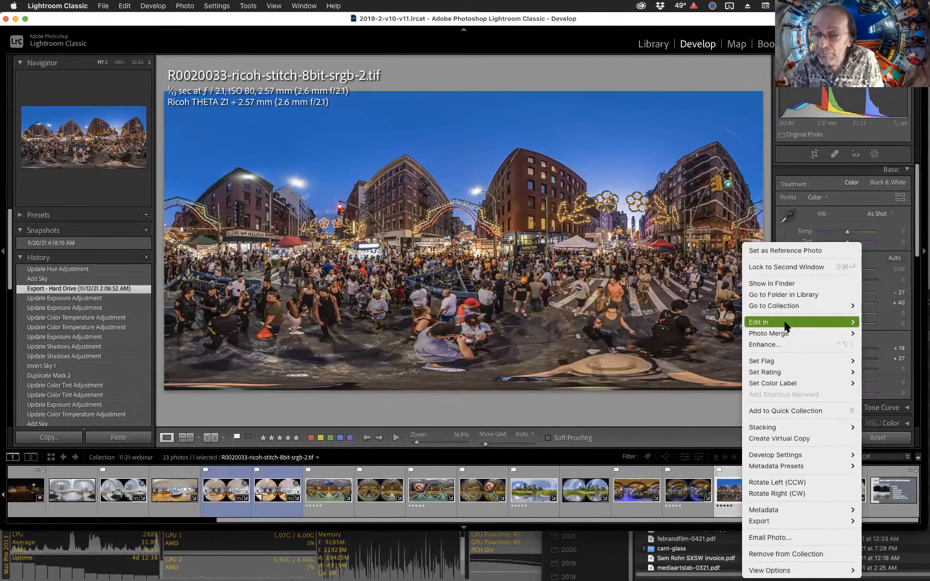
pyautogui.click(781, 294)
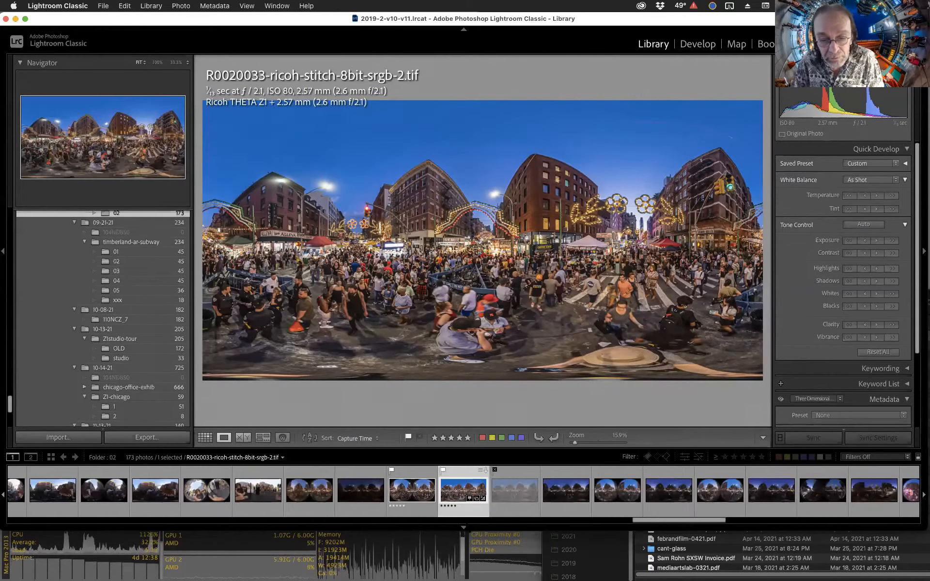
pyautogui.click(359, 503)
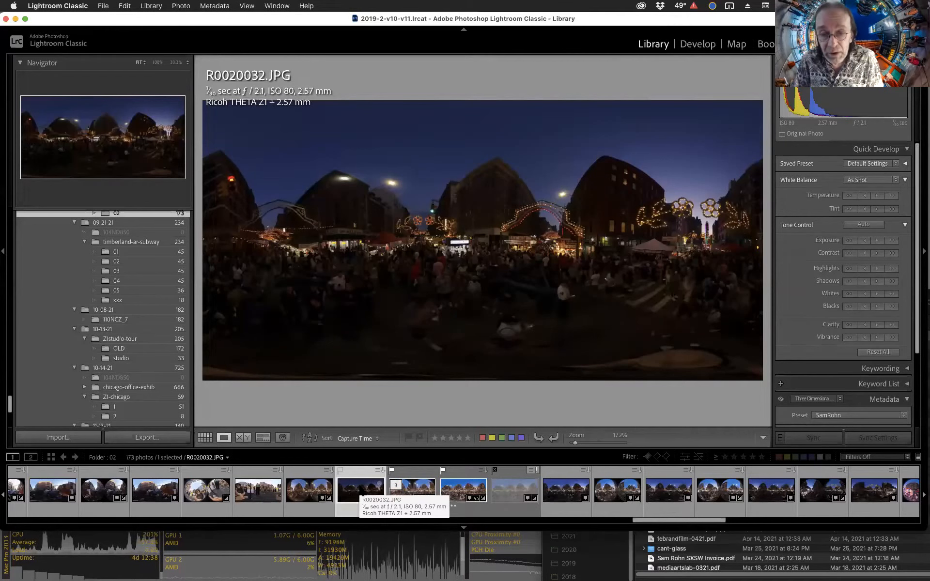
pyautogui.click(417, 493)
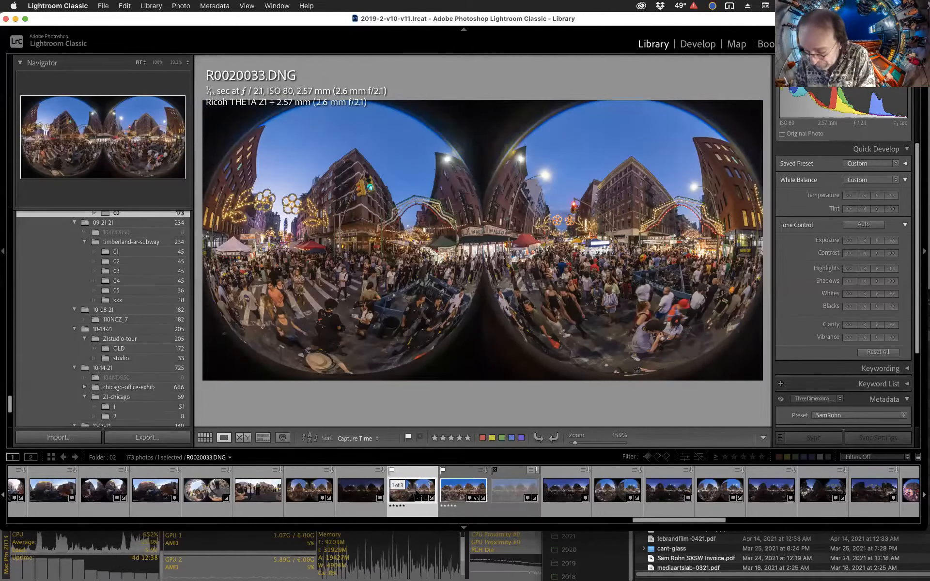
# Open R0020033.DNG in Develop and compare its before and after views.
pyautogui.press('g')
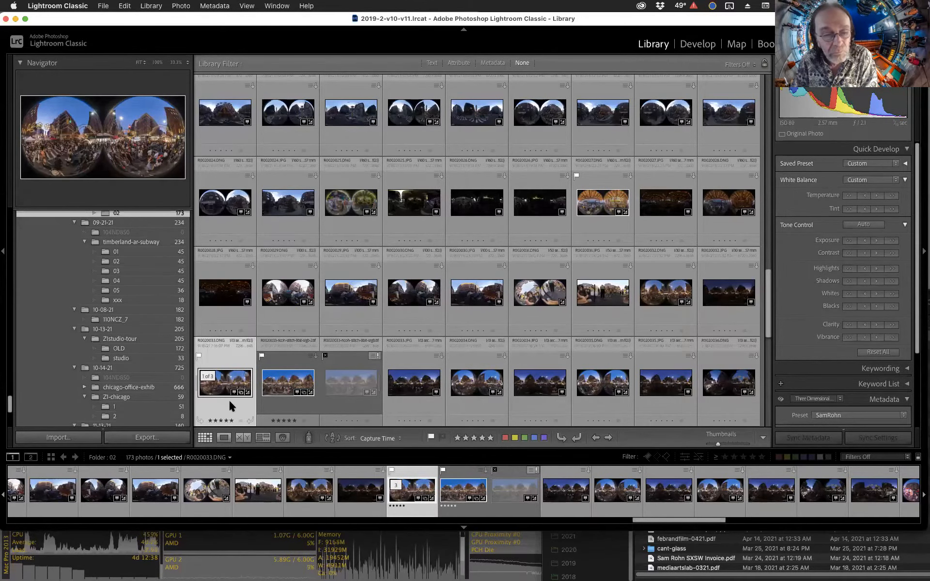
pyautogui.press('e')
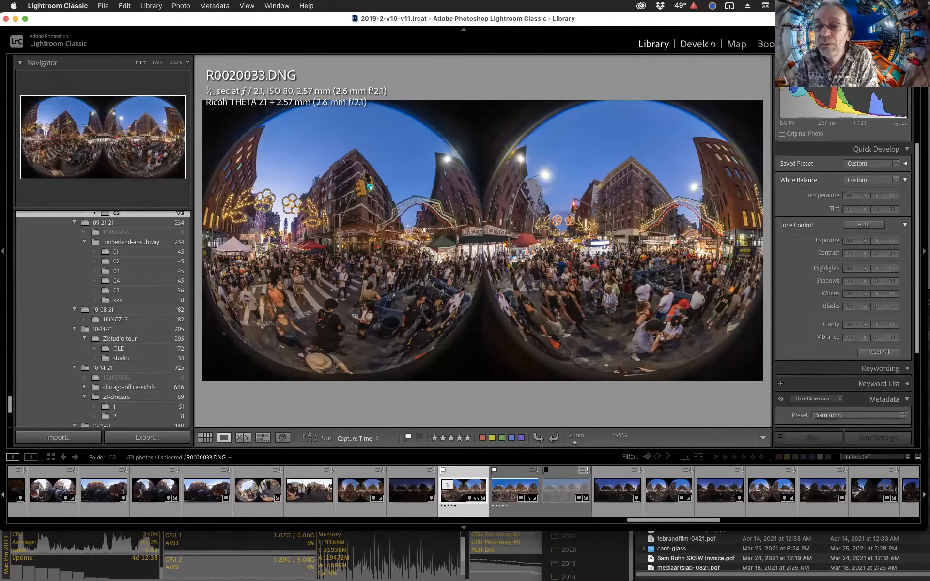
pyautogui.click(709, 43)
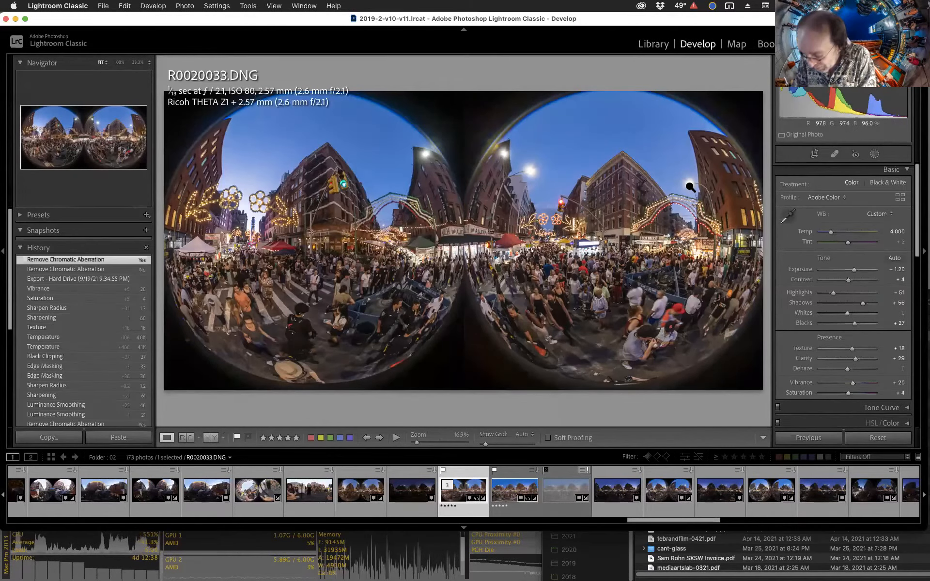
pyautogui.press('\\')
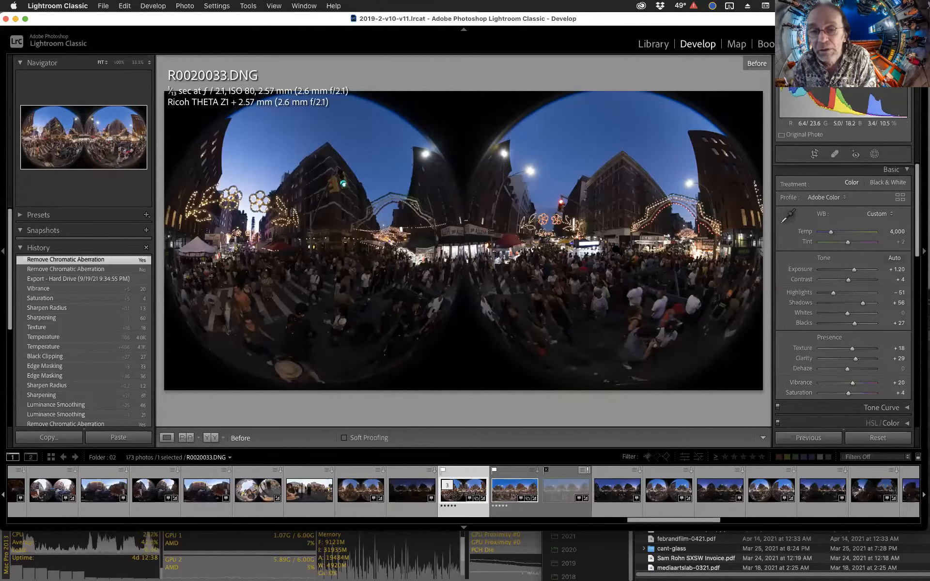
pyautogui.press('\\')
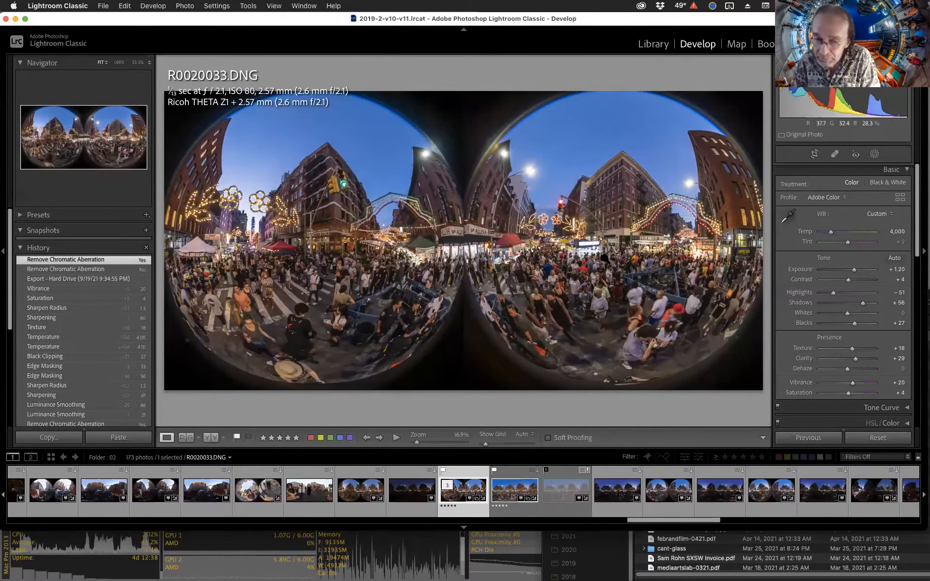
# Select the stitched TIFF version and show the folder's photos in grid view.
pyautogui.click(498, 494)
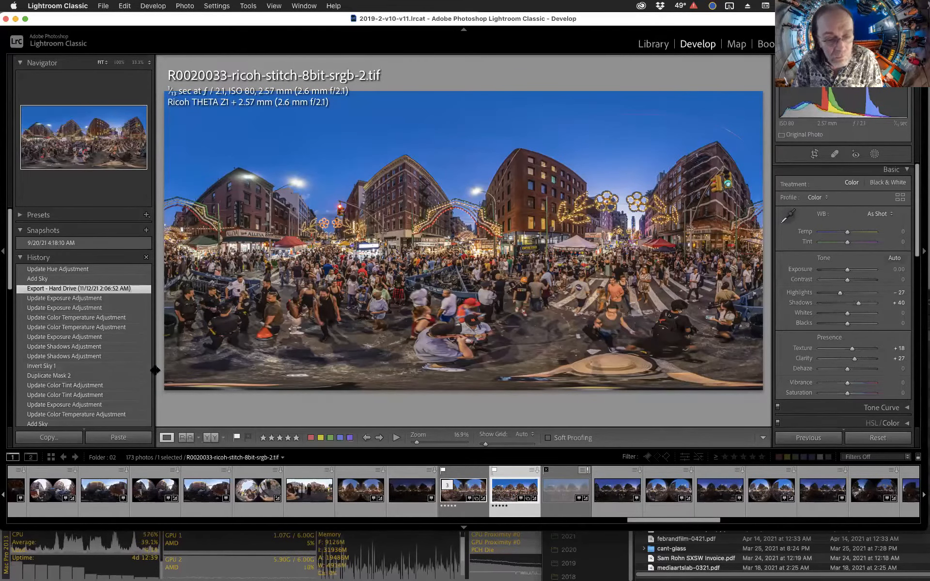
pyautogui.press('g')
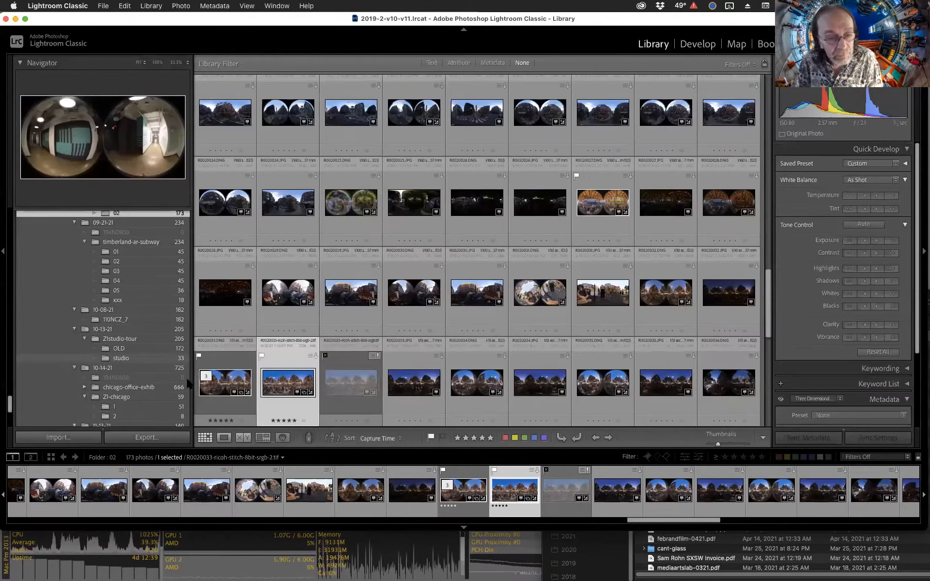
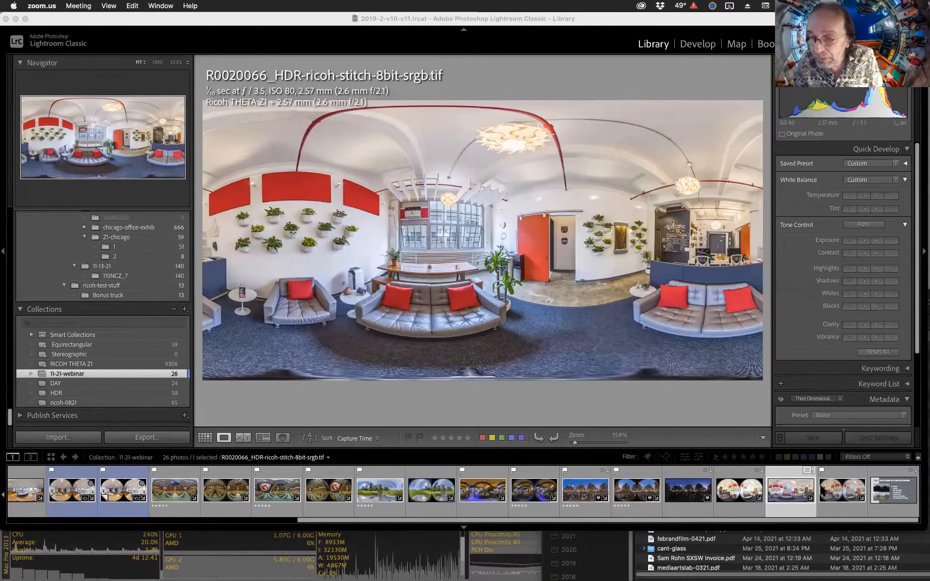
# Open R0020066_HDR.DNG in Develop and toggle between its before and after views.
pyautogui.click(834, 489)
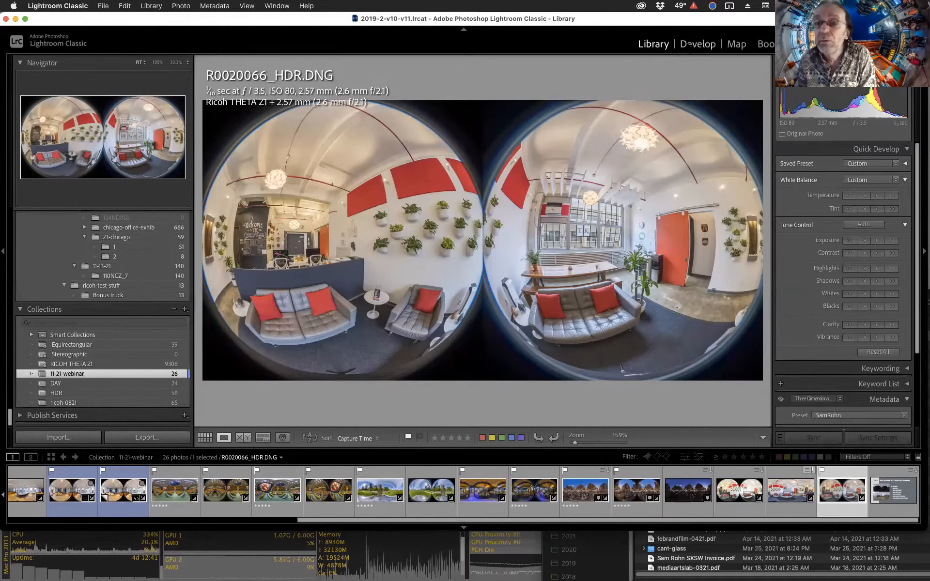
pyautogui.press('d')
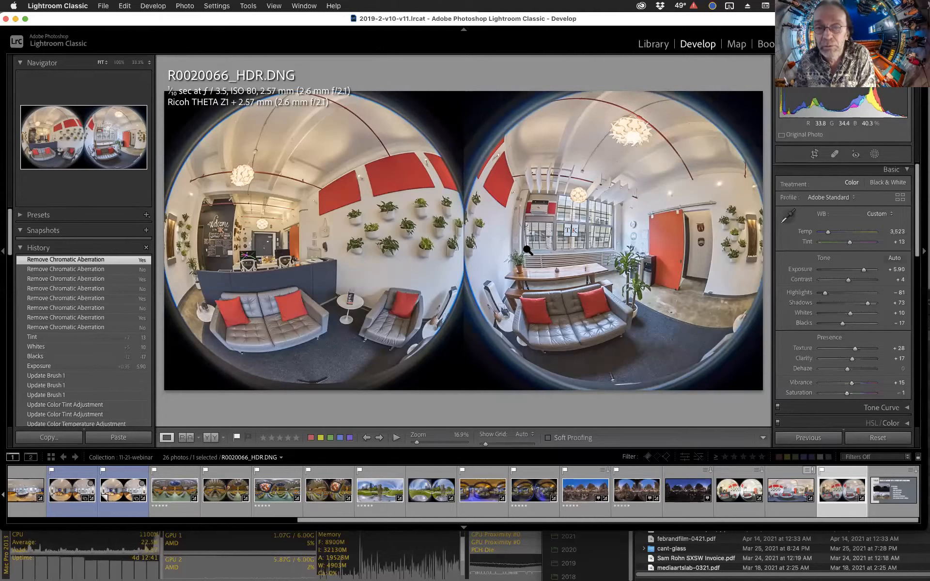
pyautogui.press('\\')
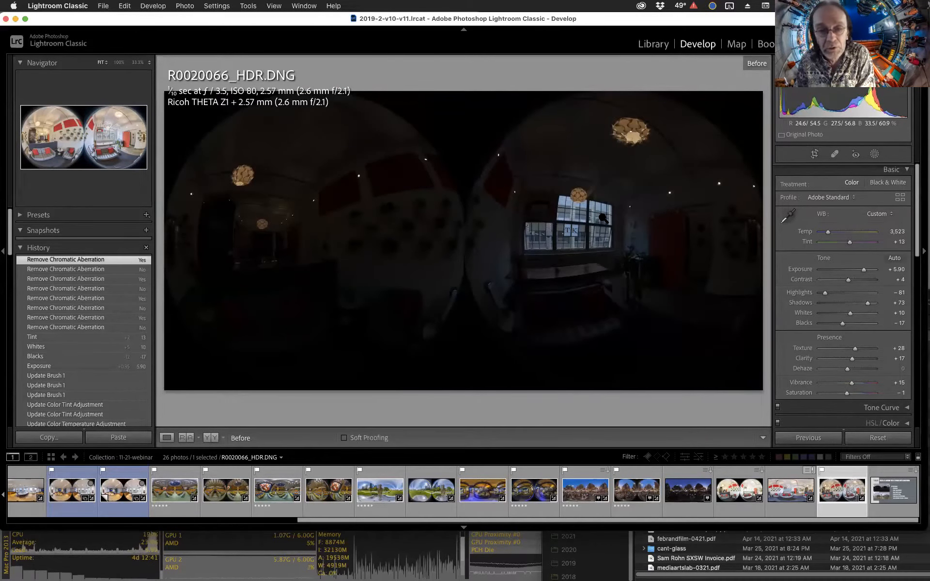
pyautogui.press('\\')
# Select the unstitched R0020066.DNG and compare its before and after views.
pyautogui.click(731, 494)
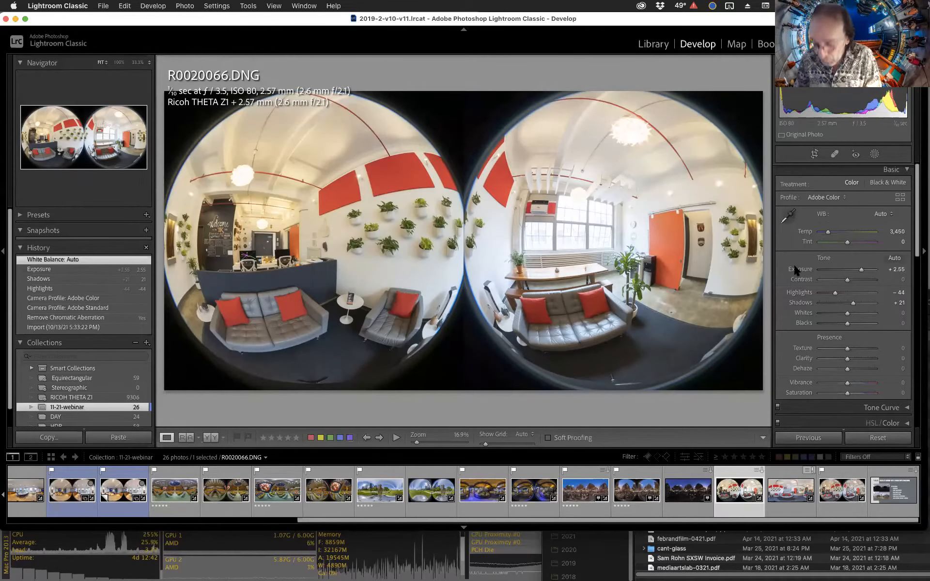
pyautogui.press('\\')
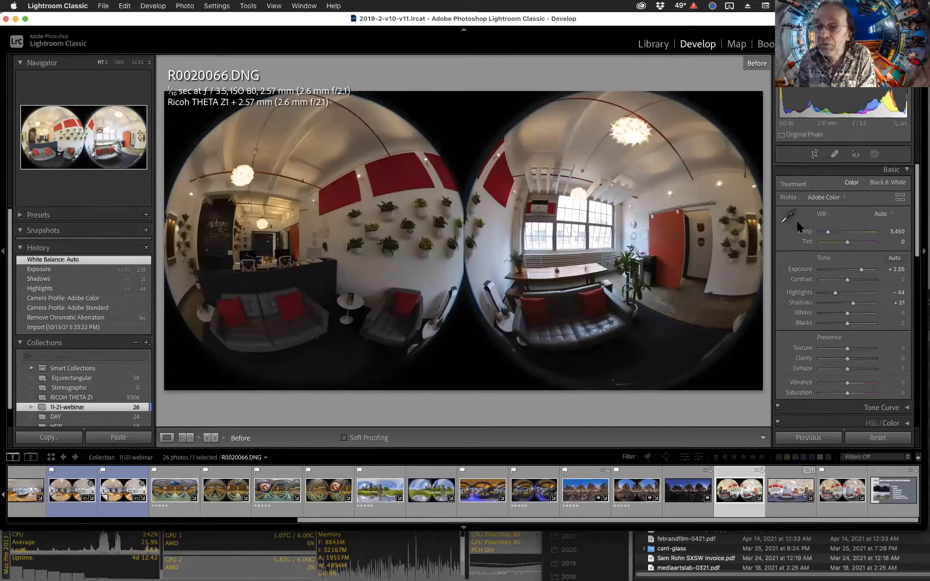
pyautogui.press('\\')
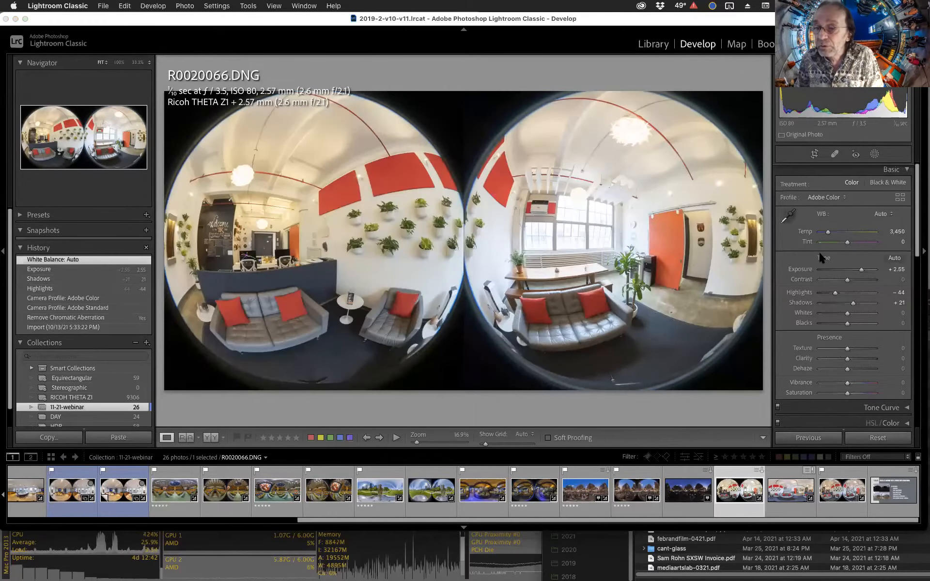
# Reset R0020066.DNG's settings and re-develop it: exposure +1.30, highlights -20, shadows +15, temperature 3,508, clarity +16.
pyautogui.press('super+shift+r')
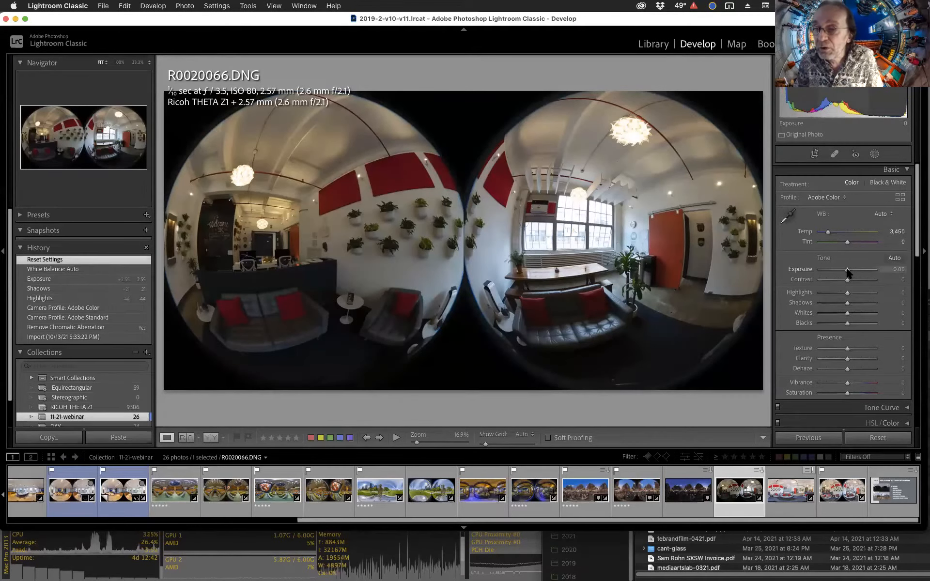
pyautogui.moveTo(848, 273); pyautogui.dragTo(853, 272)
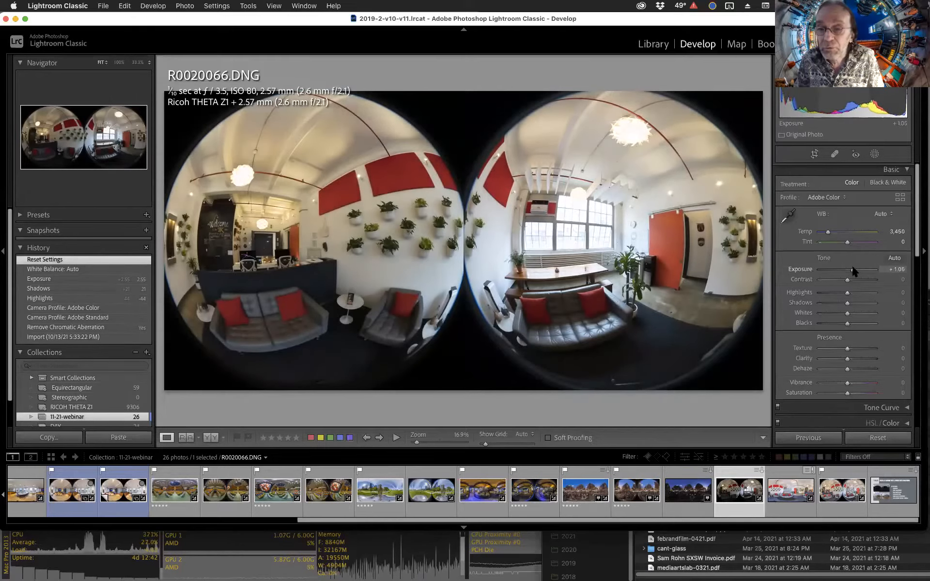
pyautogui.moveTo(854, 271); pyautogui.dragTo(852, 303)
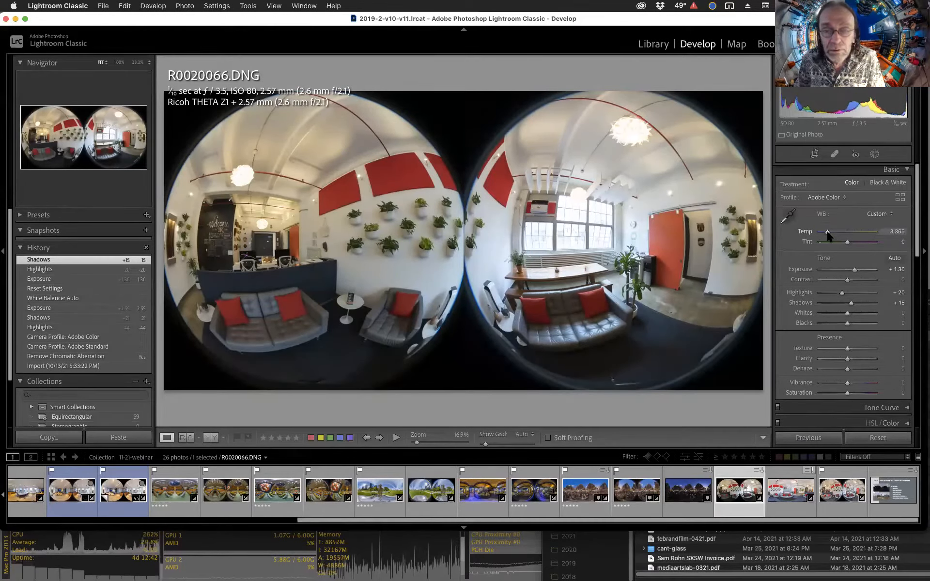
pyautogui.moveTo(828, 235); pyautogui.dragTo(828, 234)
pyautogui.moveTo(847, 358); pyautogui.dragTo(852, 361)
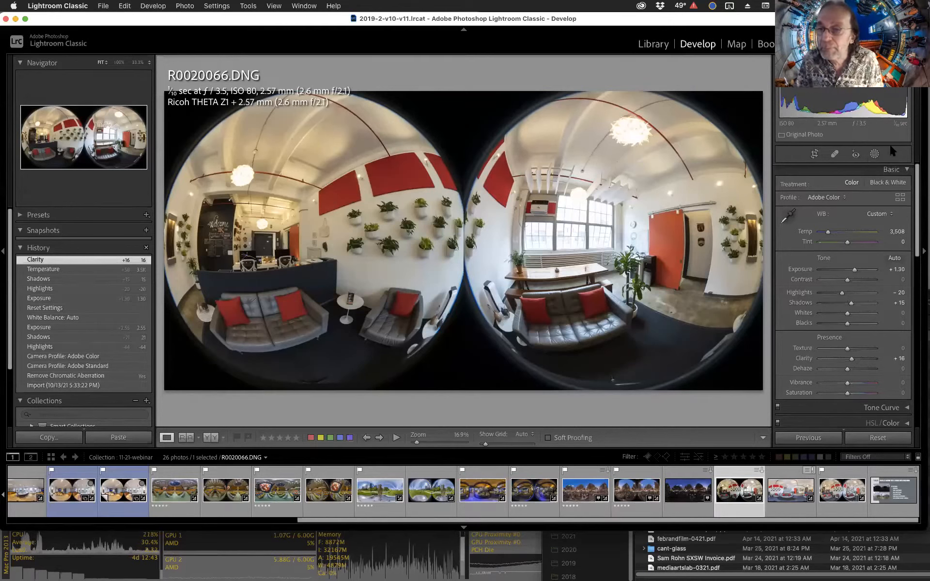
# Paint a size 9 brush mask over the window and switch the mask overlay mode to Color Overlay.
pyautogui.click(874, 154)
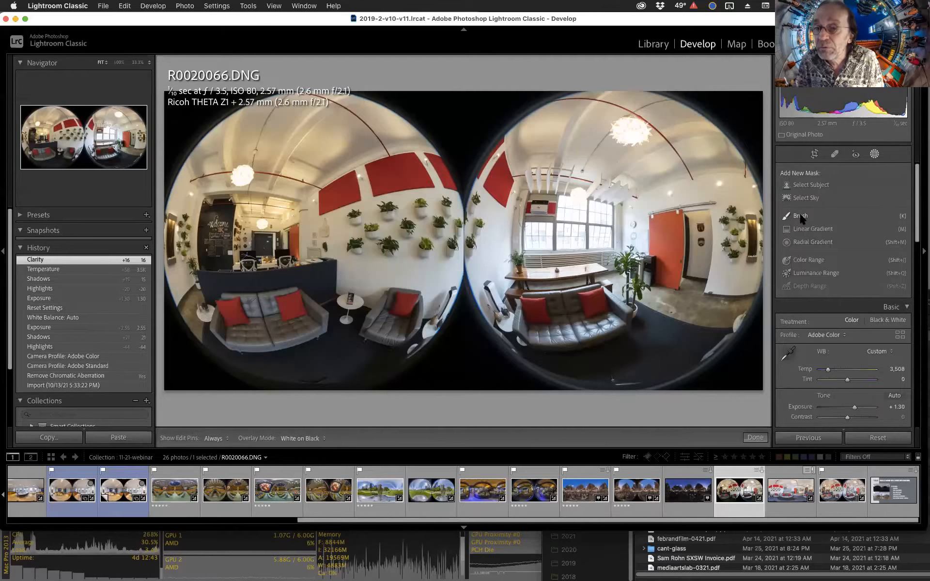
pyautogui.click(807, 215)
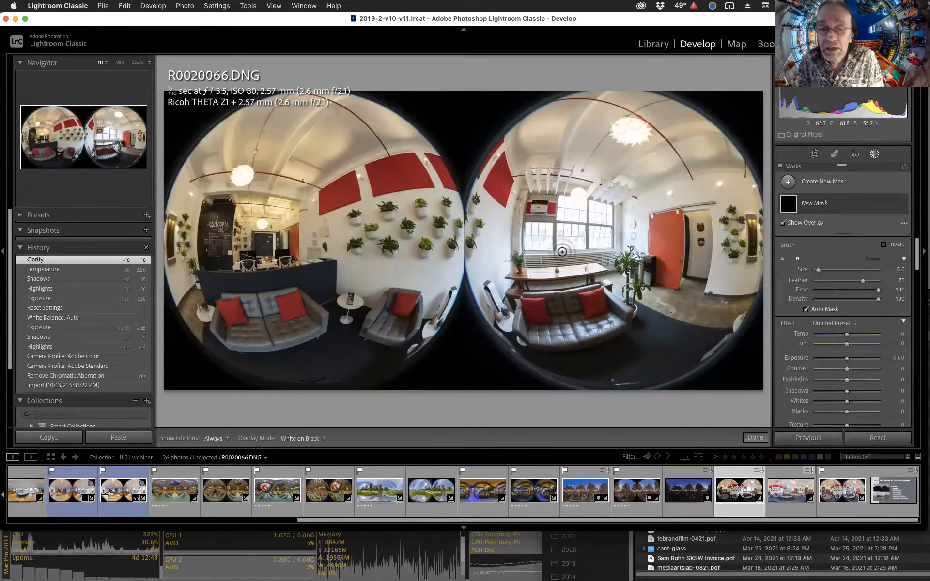
pyautogui.scroll(3, 537, 246)
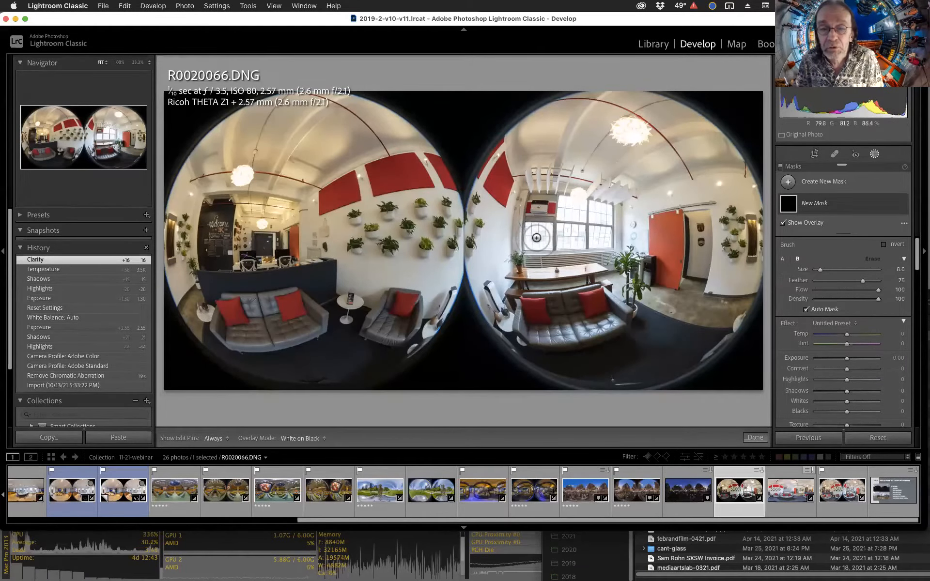
pyautogui.scroll(1, 535, 237)
pyautogui.moveTo(535, 235); pyautogui.dragTo(605, 238)
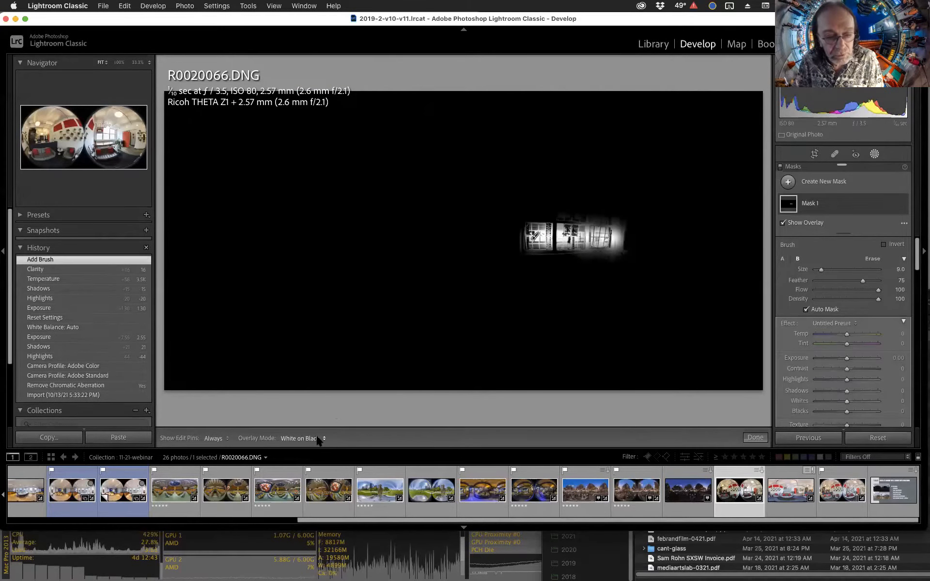
pyautogui.click(317, 439)
pyautogui.click(321, 380)
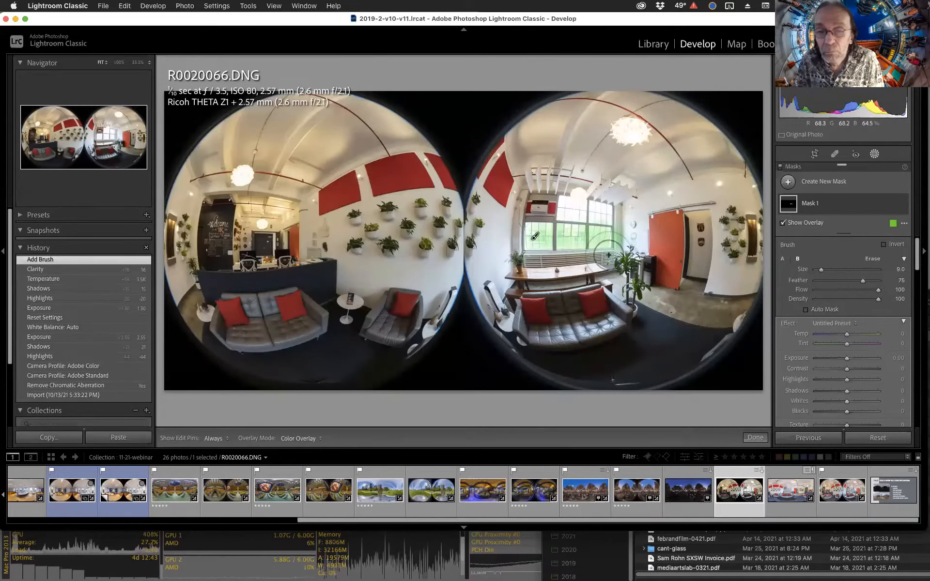
# Turn off Auto Mask and delete the brush mask.
pyautogui.click(837, 309)
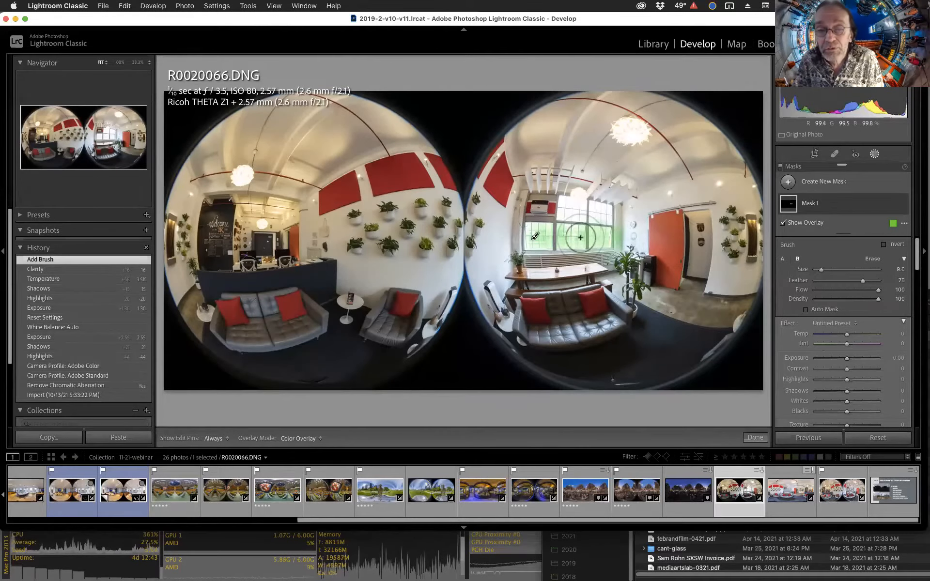
pyautogui.press('Delete')
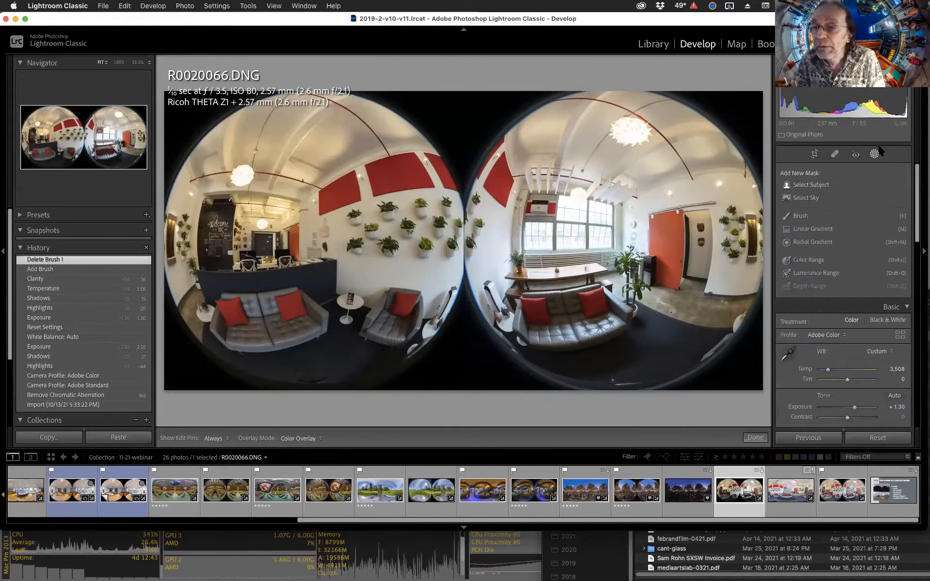
# Create a new brush mask over the window panes and set its exposure to -1.26.
pyautogui.click(874, 153)
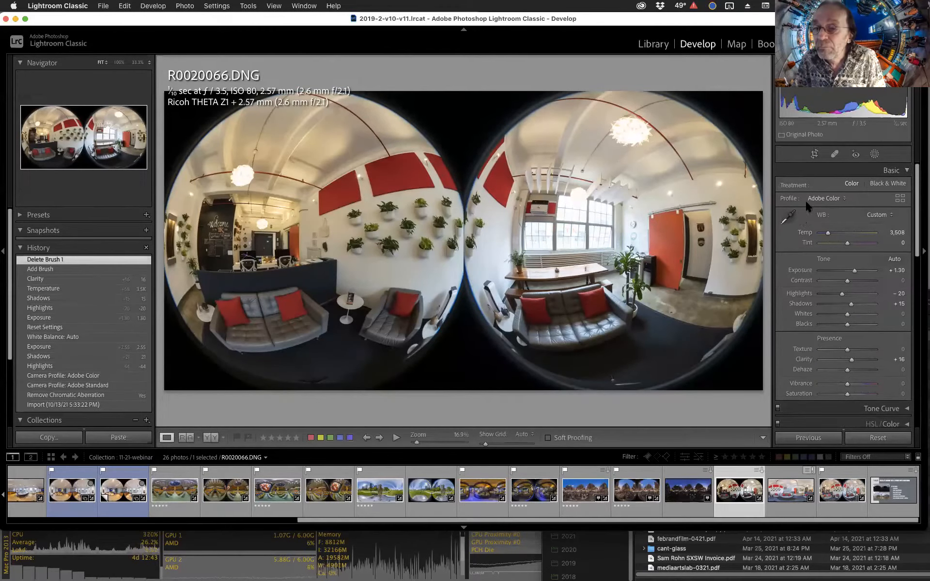
pyautogui.click(874, 154)
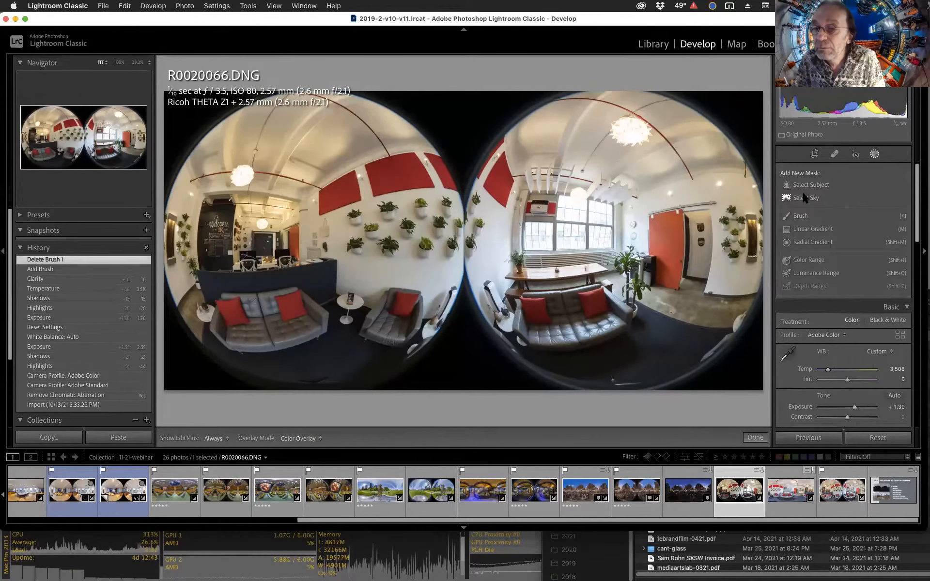
pyautogui.click(799, 216)
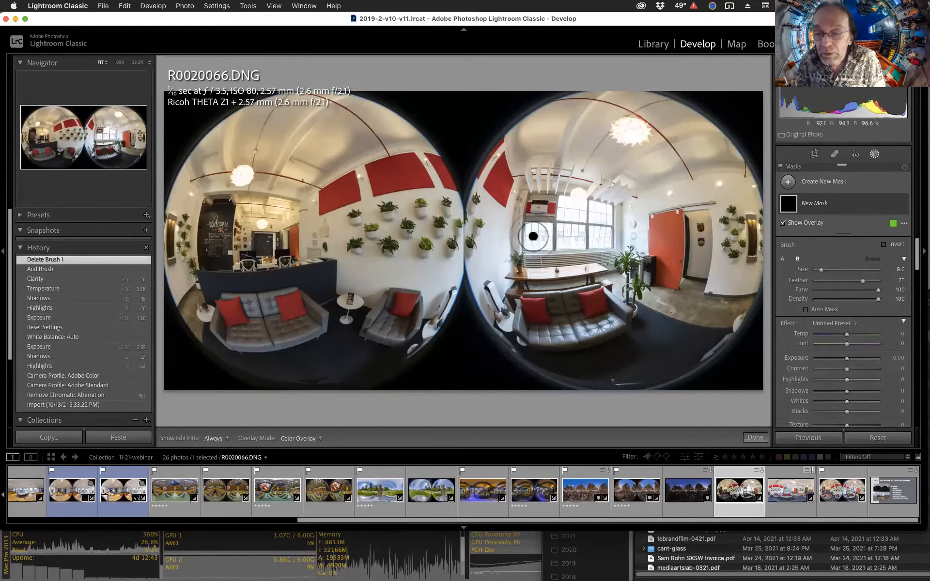
pyautogui.moveTo(533, 236)
pyautogui.mouseDown()
pyautogui.moveTo(557, 226)
pyautogui.moveTo(601, 237)
pyautogui.moveTo(602, 221)
pyautogui.moveTo(566, 212)
pyautogui.moveTo(549, 236)
pyautogui.mouseUp()
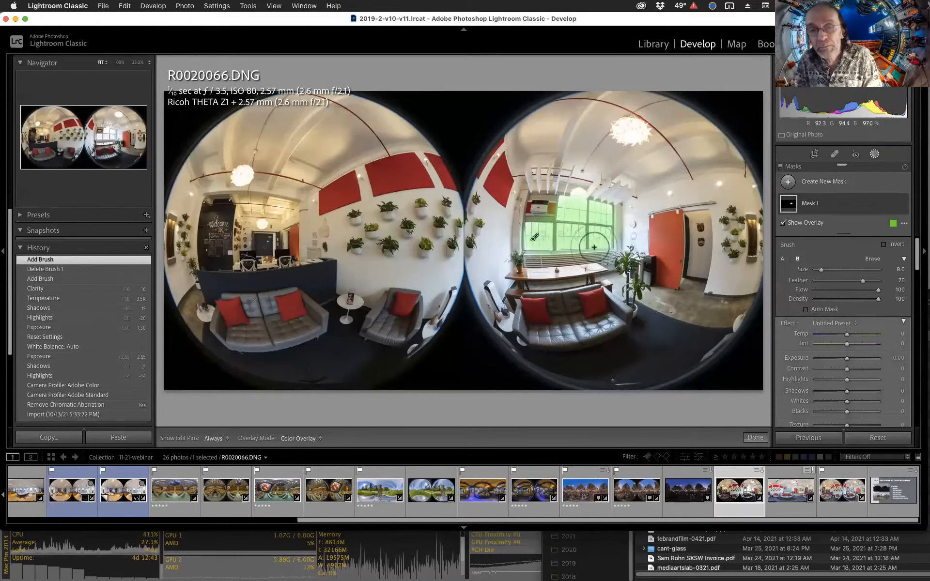
pyautogui.press('o')
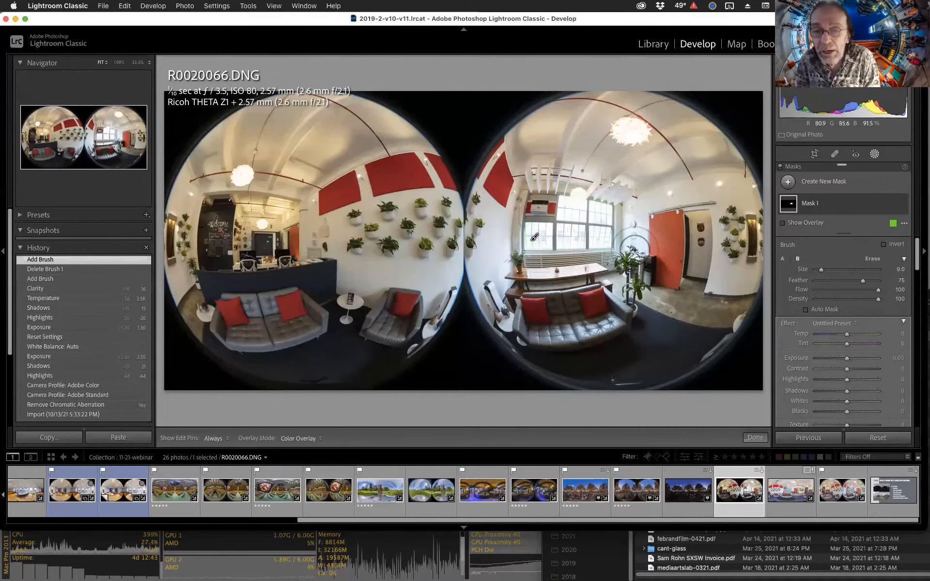
pyautogui.moveTo(847, 359); pyautogui.dragTo(847, 335)
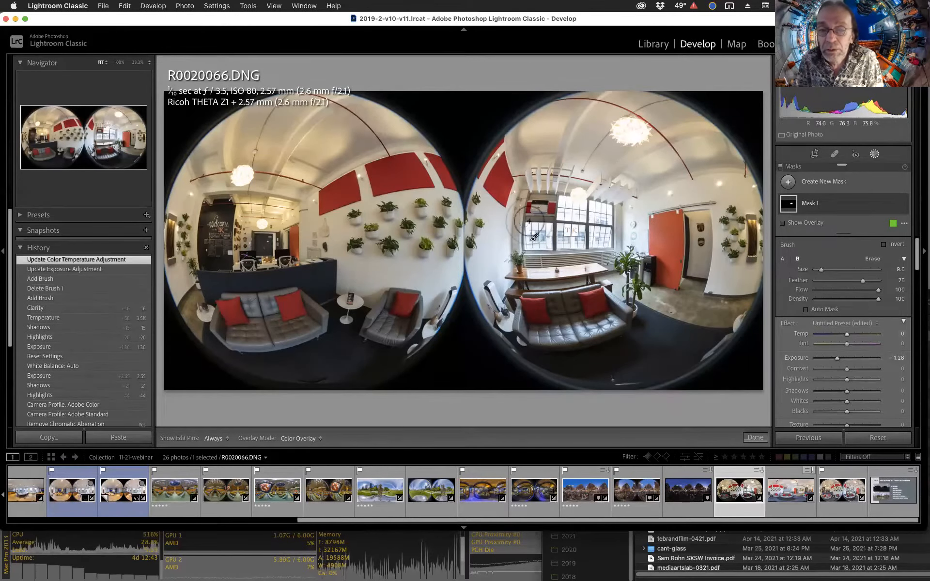
# Inspect the window up close, then set the mask's exposure to -1.94 and highlights to -4.
pyautogui.press('z')
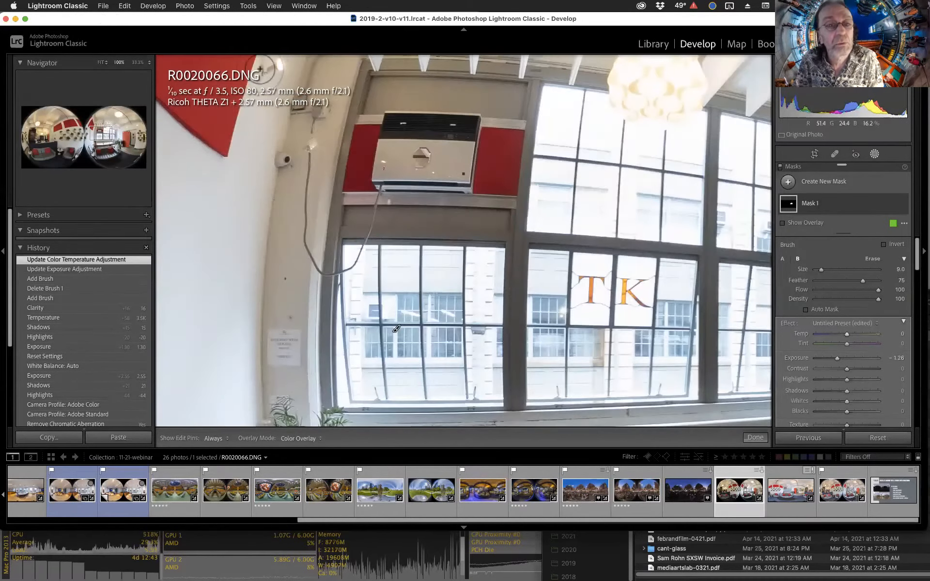
pyautogui.click(138, 62)
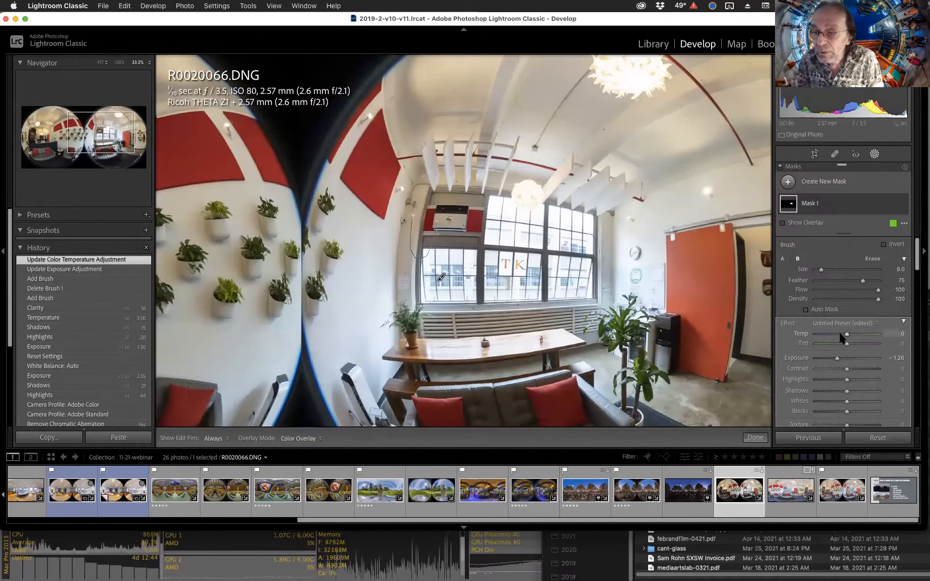
pyautogui.moveTo(837, 359); pyautogui.dragTo(831, 358)
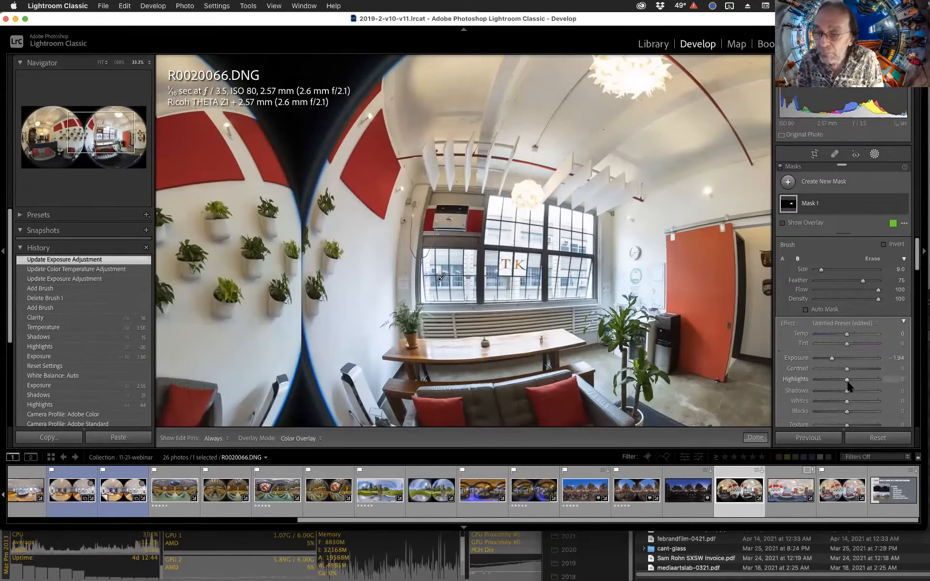
pyautogui.moveTo(849, 379); pyautogui.dragTo(847, 380)
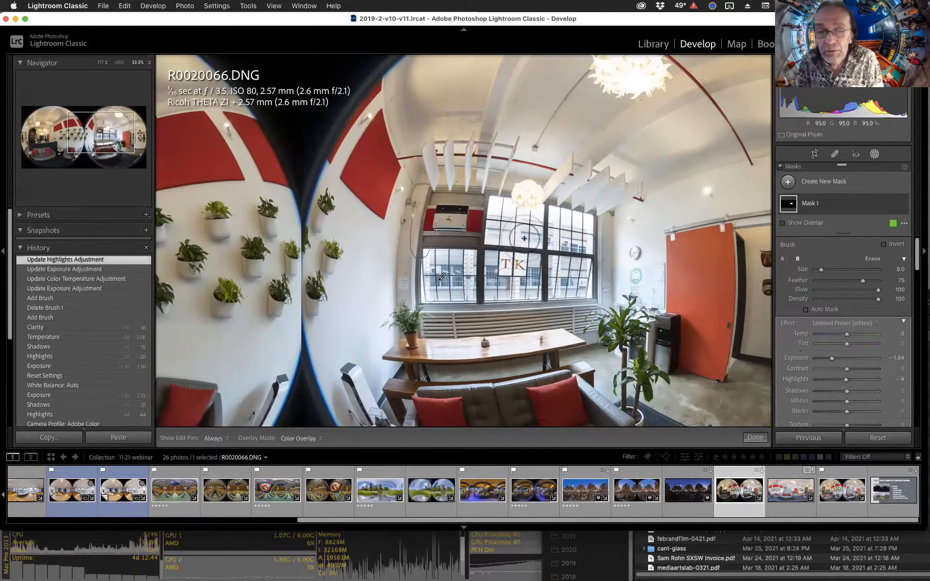
# Shrink the brush to size 6 and extend the mask over the left window panes.
pyautogui.press('[')
pyautogui.press('[')
pyautogui.press('[')
pyautogui.press('h')
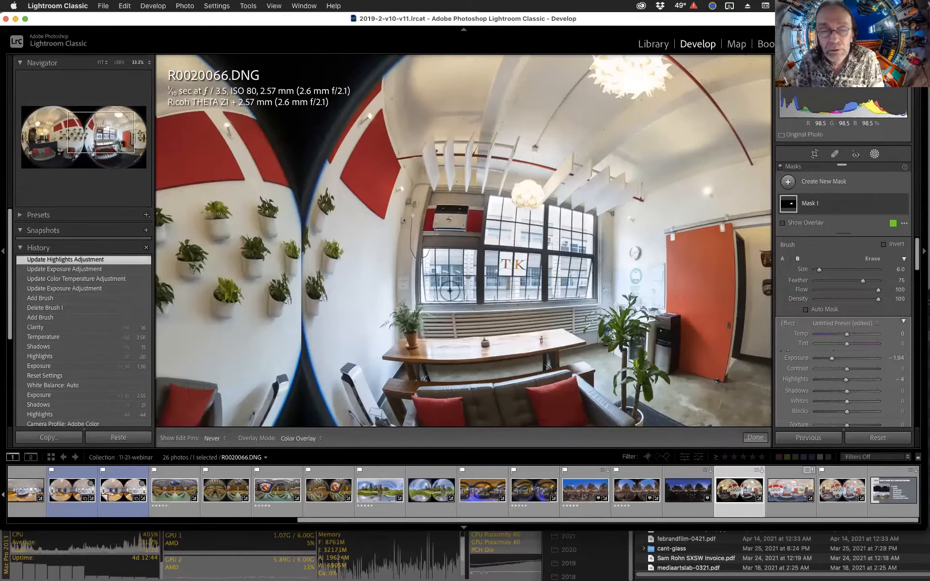
pyautogui.moveTo(429, 257); pyautogui.dragTo(470, 260)
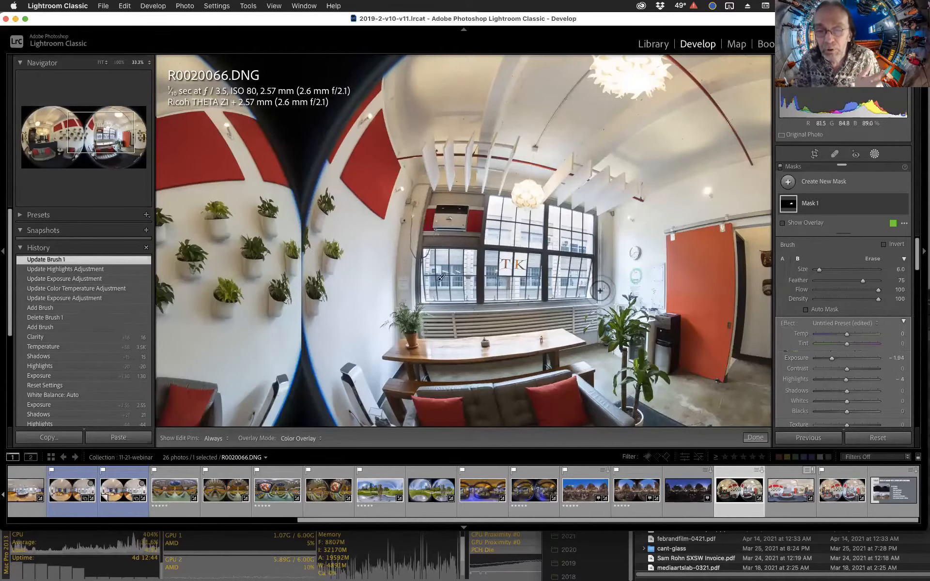
pyautogui.press('h')
pyautogui.moveTo(442, 294); pyautogui.dragTo(415, 294)
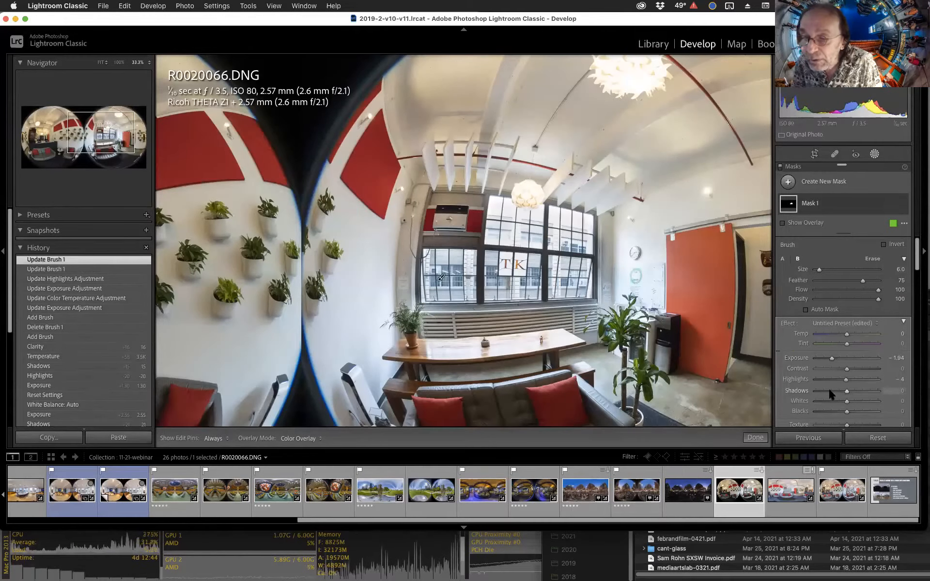
# Set the mask's shadows to 6 and temperature to 19.
pyautogui.click(849, 390)
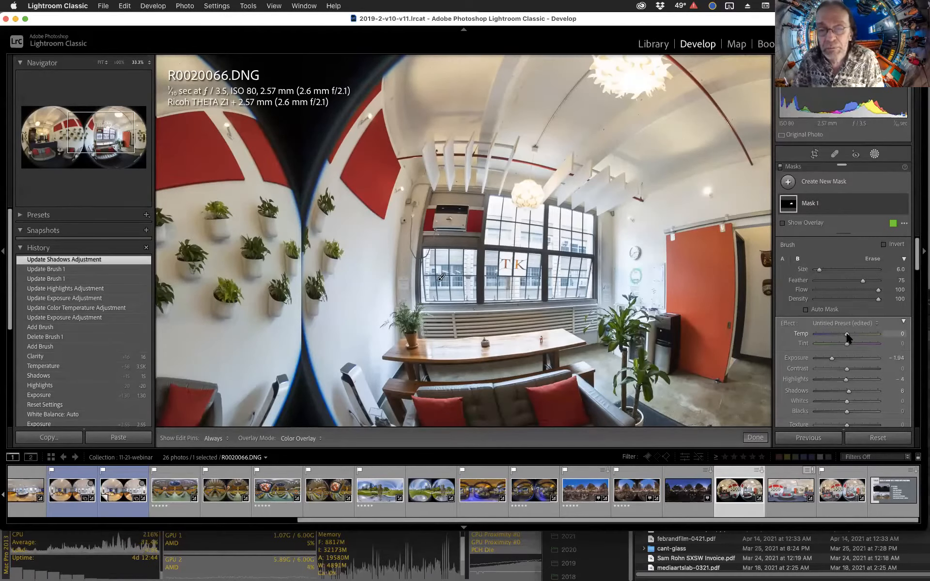
pyautogui.moveTo(848, 334); pyautogui.dragTo(852, 335)
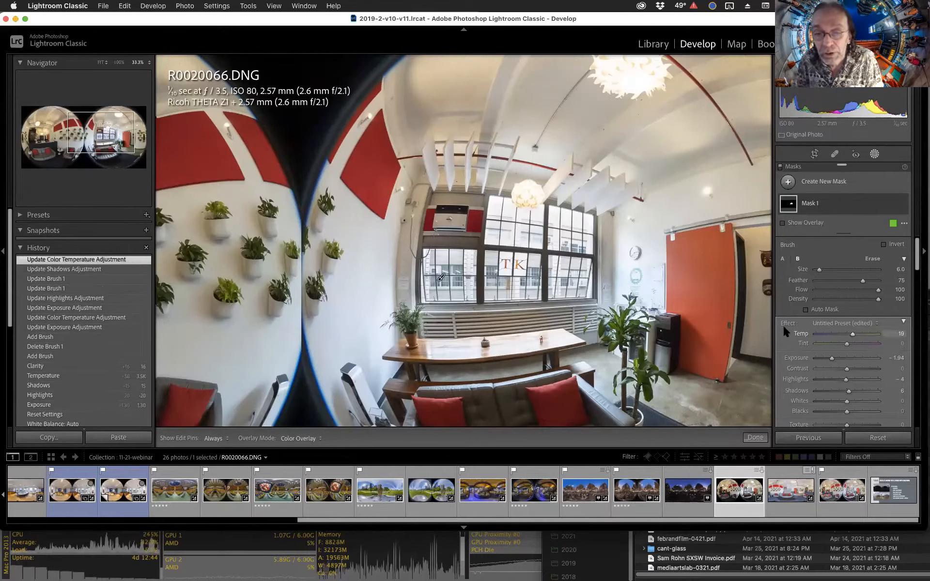
# Show the mask overlay and erase the mask along the window's right edge with a size 4, feather 35 Auto Mask eraser.
pyautogui.press('alt')
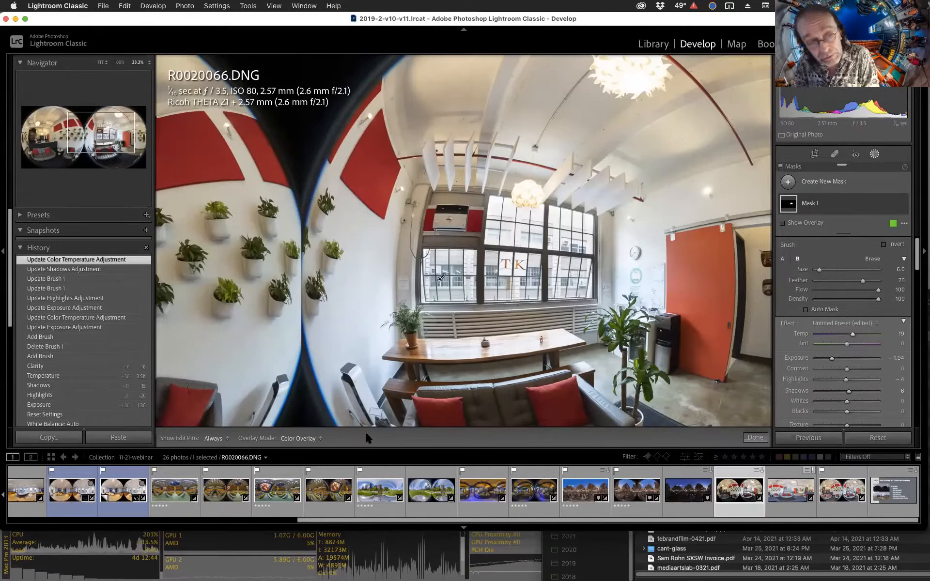
pyautogui.press('o')
pyautogui.press('alt')
pyautogui.press('h')
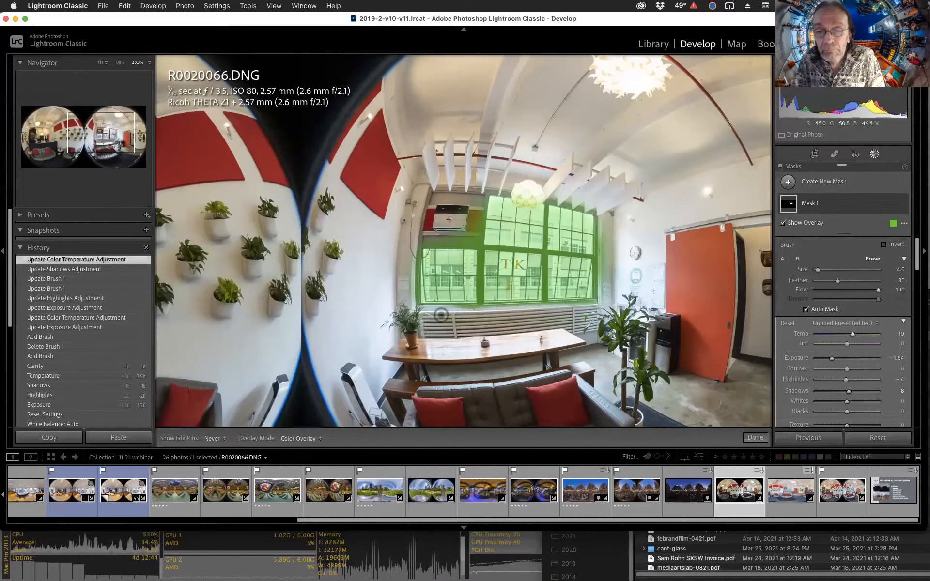
pyautogui.moveTo(650, 283); pyautogui.dragTo(625, 290)
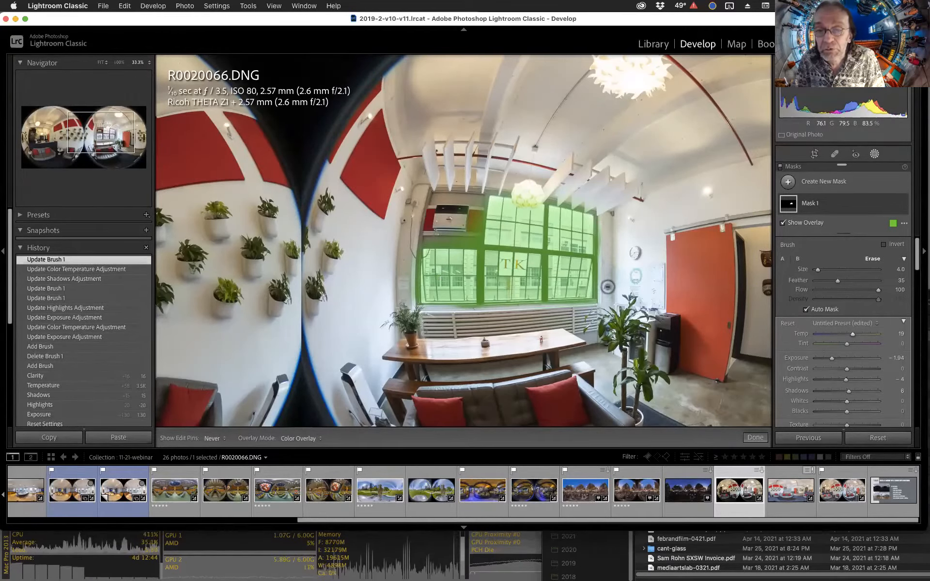
# Erase more of the mask along the window's upper edge, then paint a small touch-up at the window's lower left with a size 6, feather 75 brush.
pyautogui.moveTo(546, 196)
pyautogui.mouseDown()
pyautogui.moveTo(519, 193)
pyautogui.moveTo(603, 197)
pyautogui.moveTo(624, 209)
pyautogui.mouseUp()
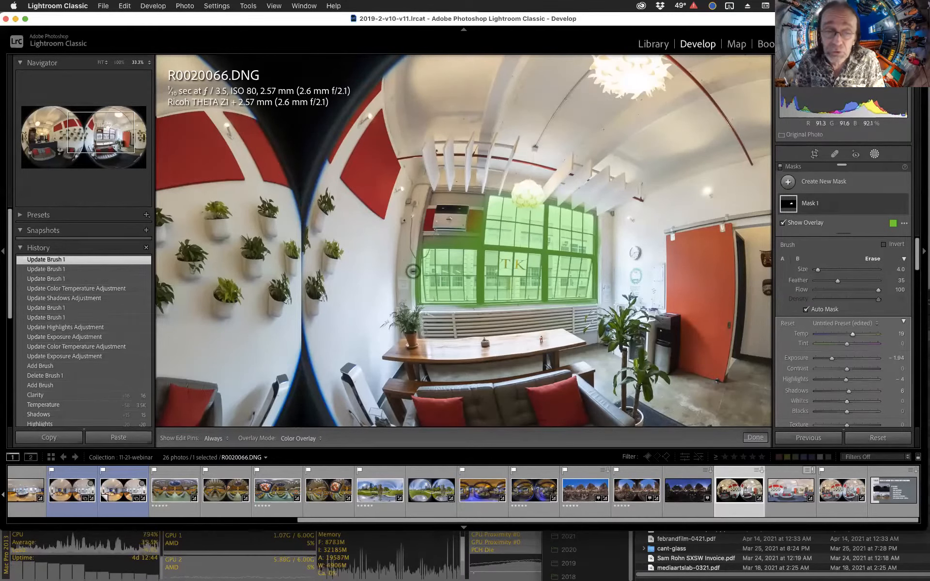
pyautogui.press('h')
pyautogui.moveTo(408, 311); pyautogui.dragTo(405, 312)
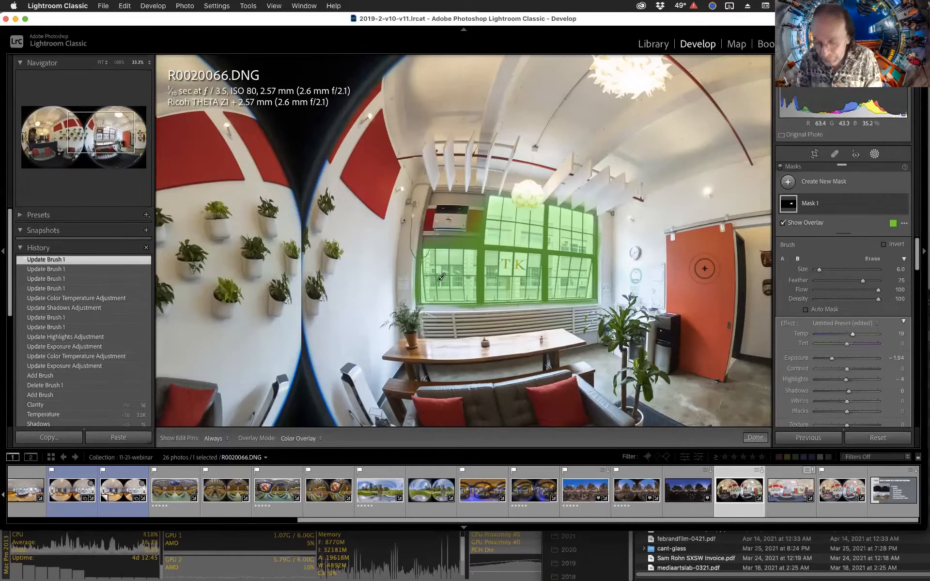
# Hide the mask overlay and set the mask's saturation to 22.
pyautogui.press('o')
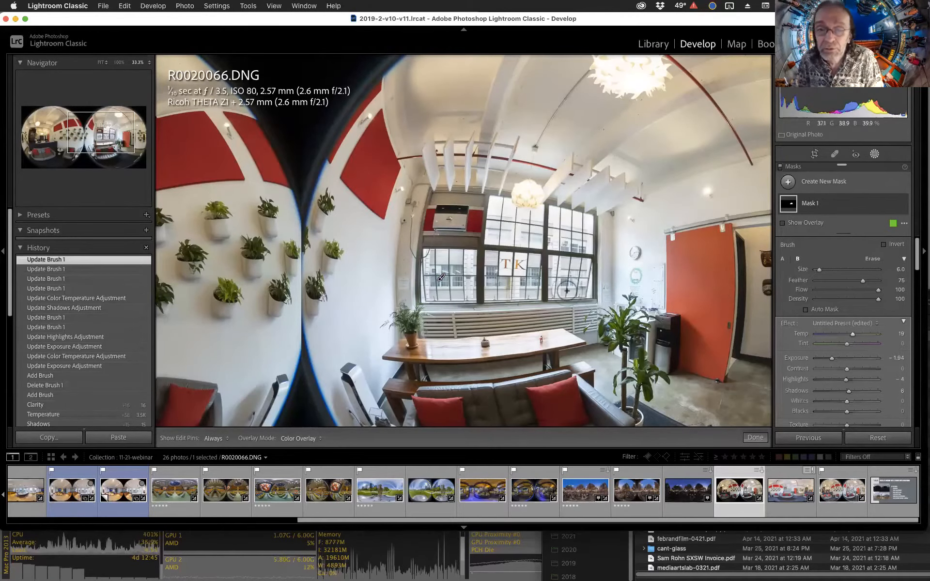
pyautogui.scroll(-4, 858, 350)
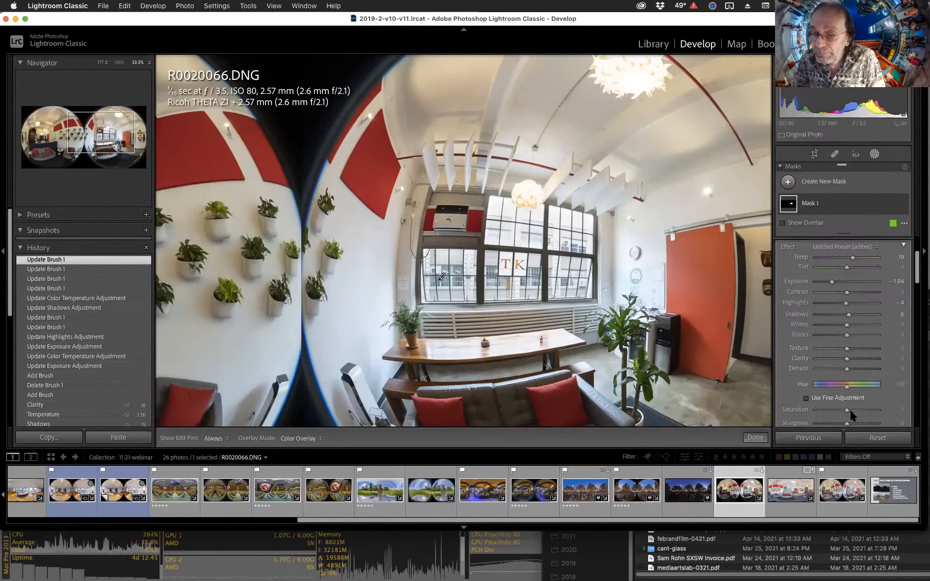
pyautogui.moveTo(850, 409); pyautogui.dragTo(853, 409)
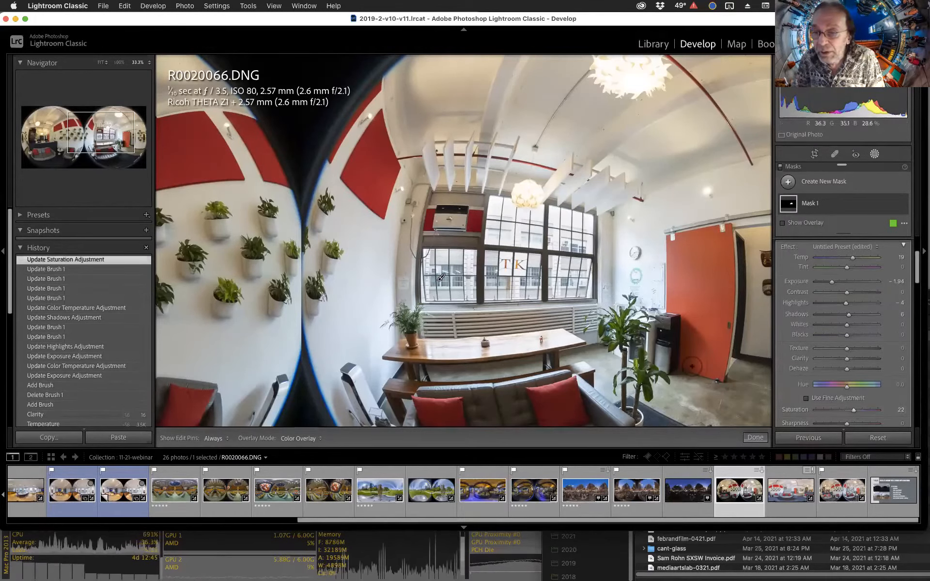
# Close mask editing, zoom in and back out on the panorama, and raise the global shadows to 34.
pyautogui.press('Escape')
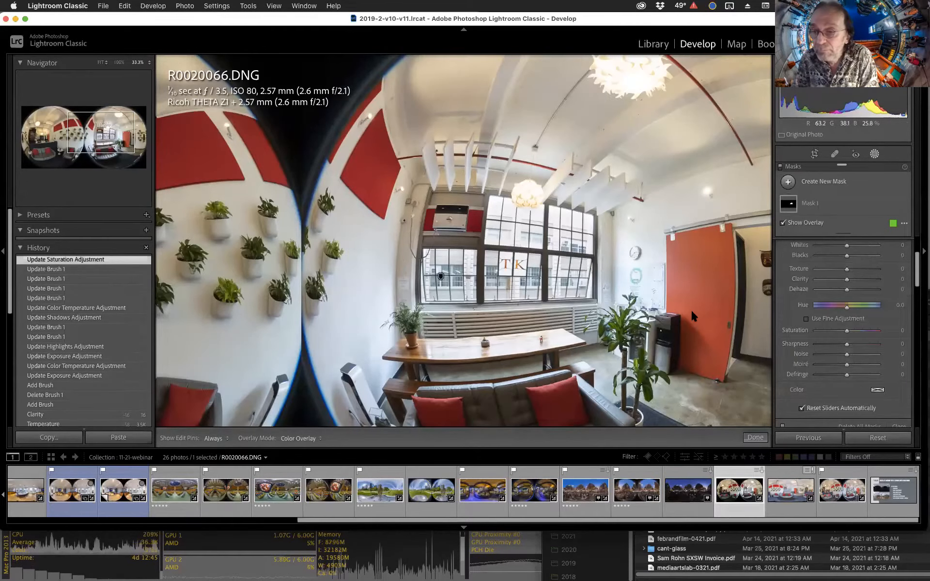
pyautogui.press('Escape')
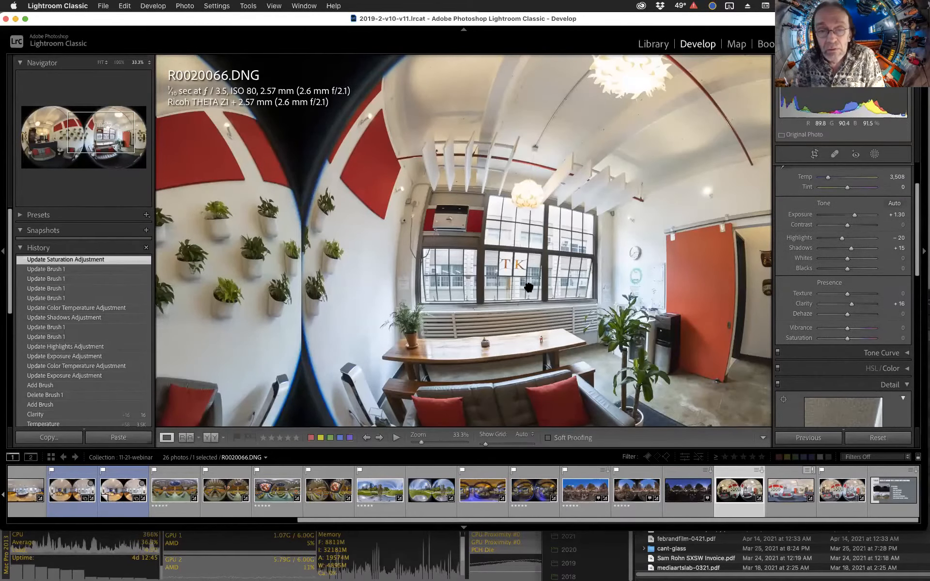
pyautogui.click(529, 288)
pyautogui.click(547, 277)
pyautogui.click(546, 277)
pyautogui.click(547, 275)
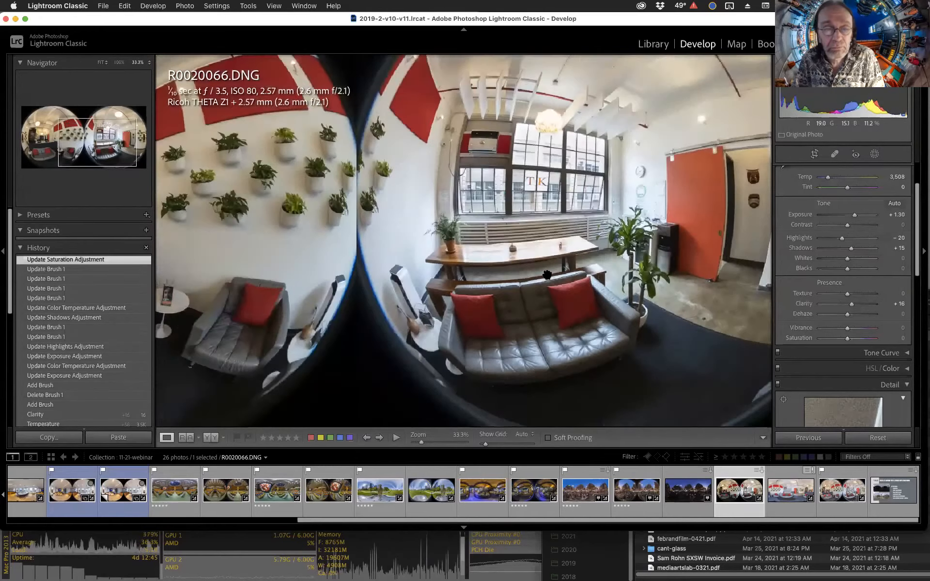
pyautogui.click(528, 241)
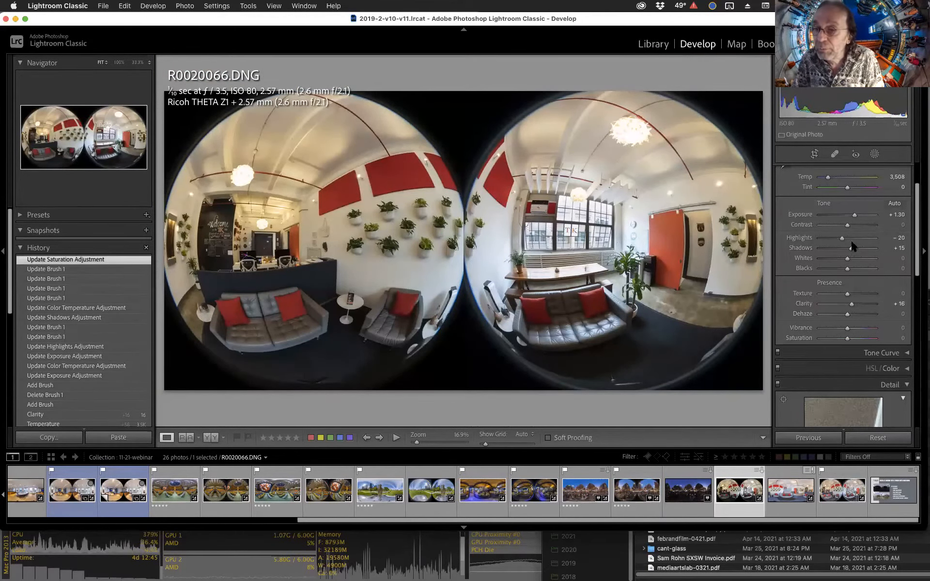
pyautogui.moveTo(853, 251); pyautogui.dragTo(857, 251)
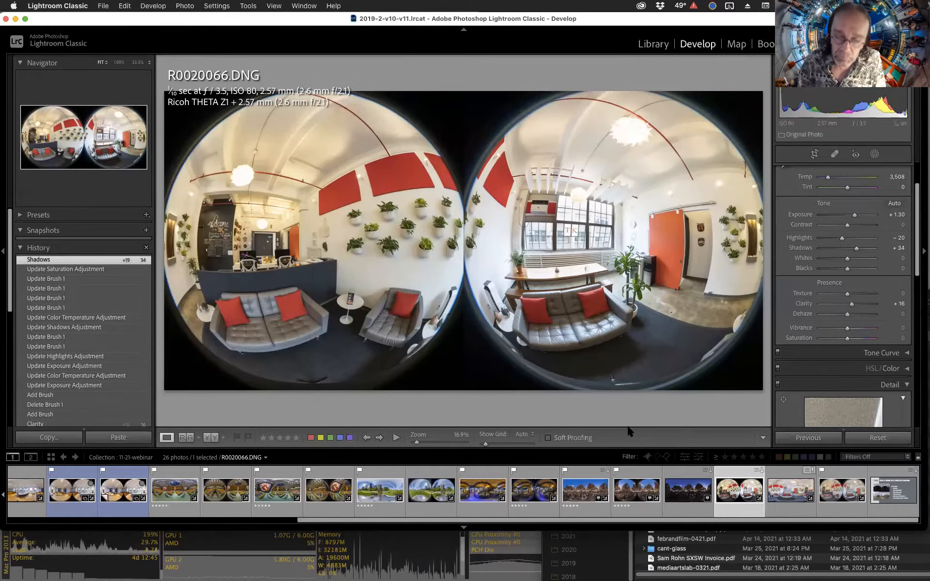
# Compare R0020066_HDR.DNG with R0020066.DNG, zooming in on the HDR version's window.
pyautogui.click(841, 490)
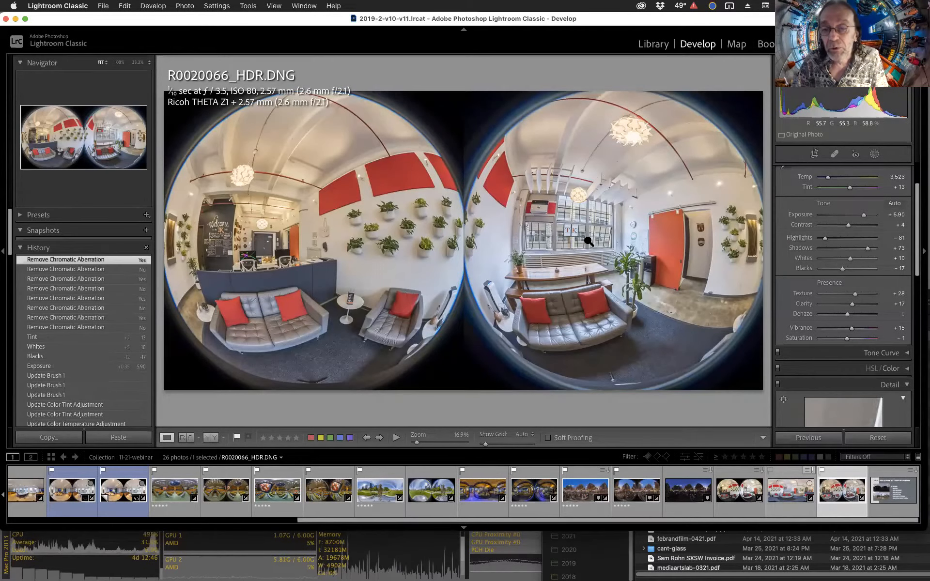
pyautogui.click(734, 491)
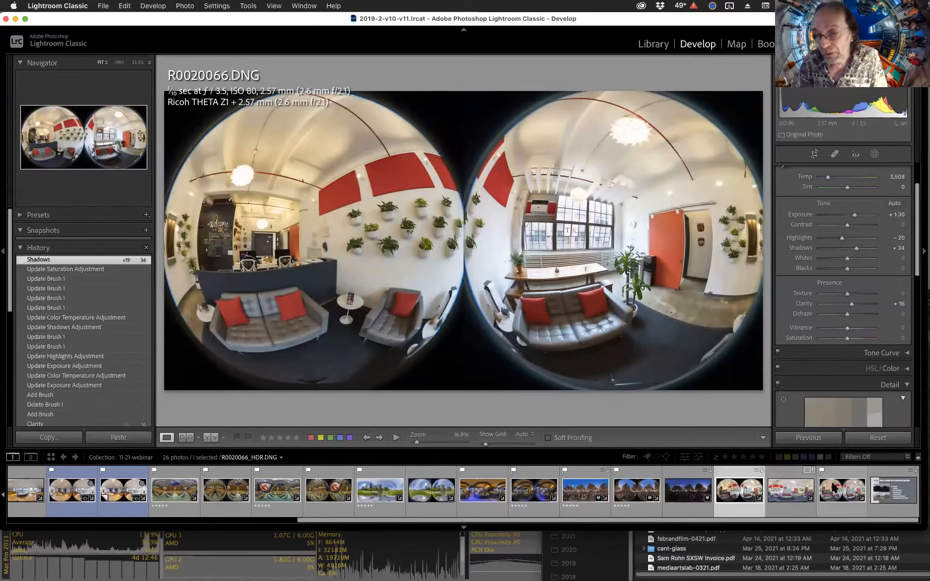
pyautogui.click(834, 487)
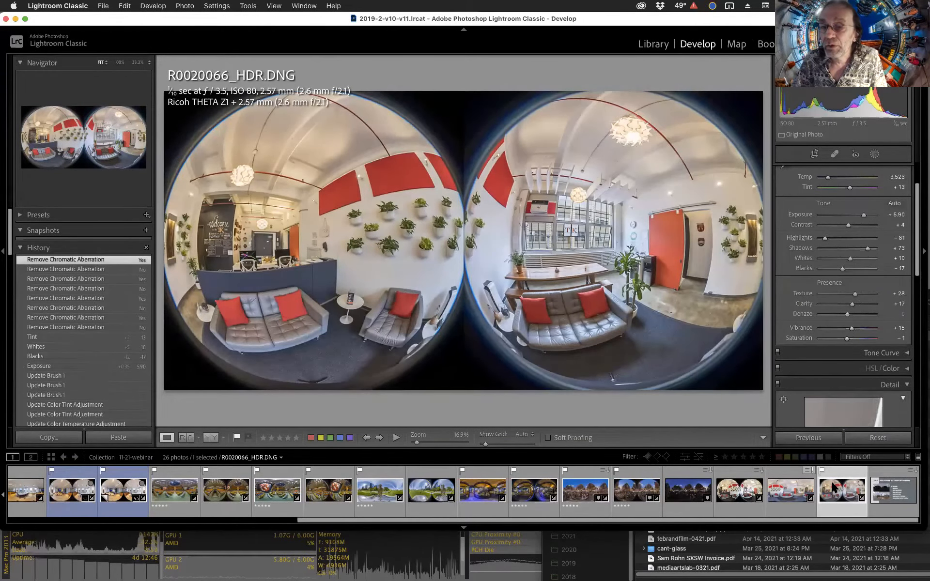
pyautogui.click(588, 223)
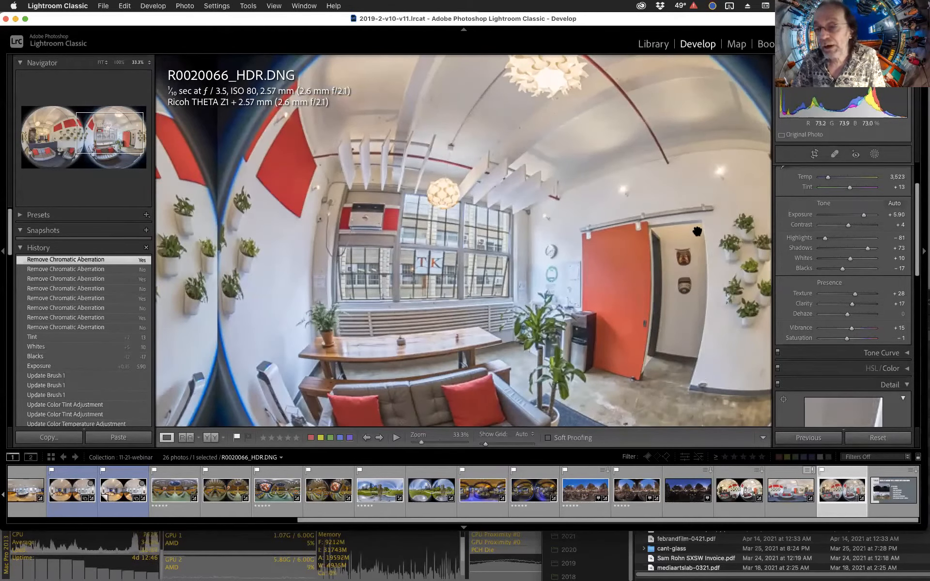
pyautogui.click(569, 308)
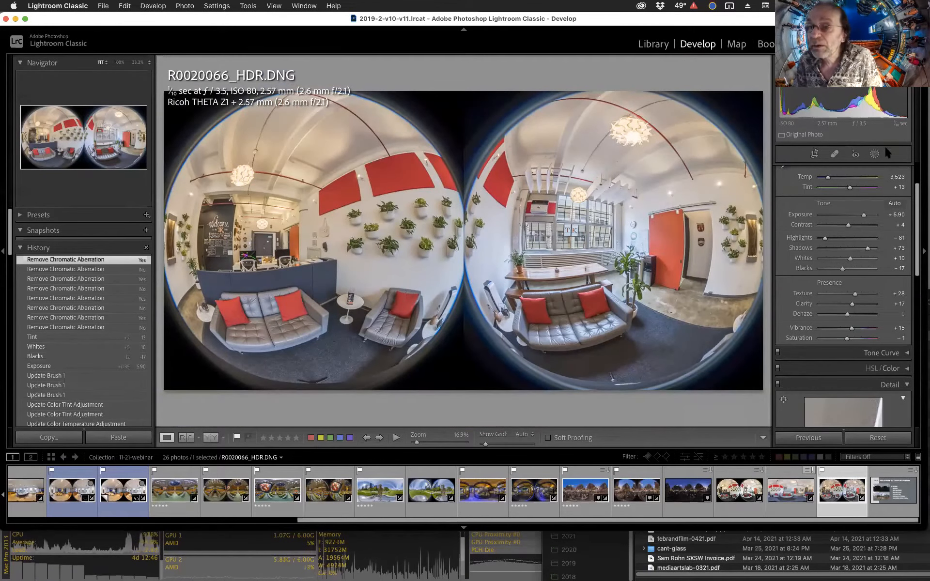
# Open the HDR file's existing Mask 1 and set the mask overlay mode to White on Black.
pyautogui.click(874, 154)
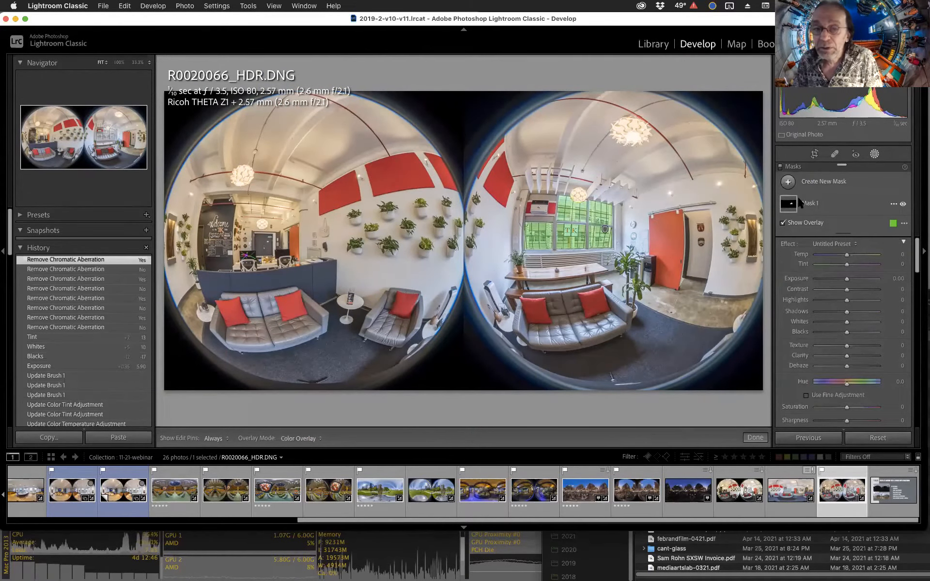
pyautogui.click(798, 204)
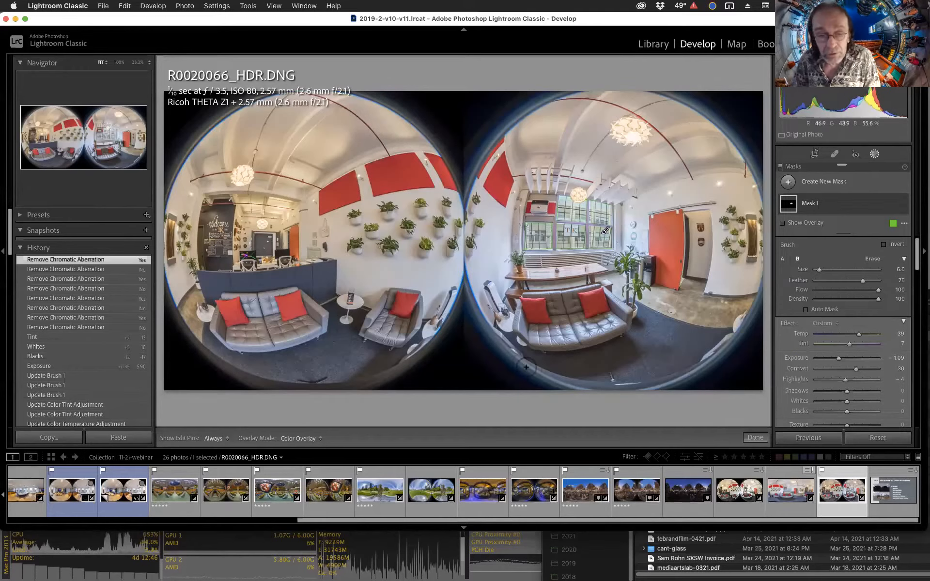
pyautogui.click(570, 221)
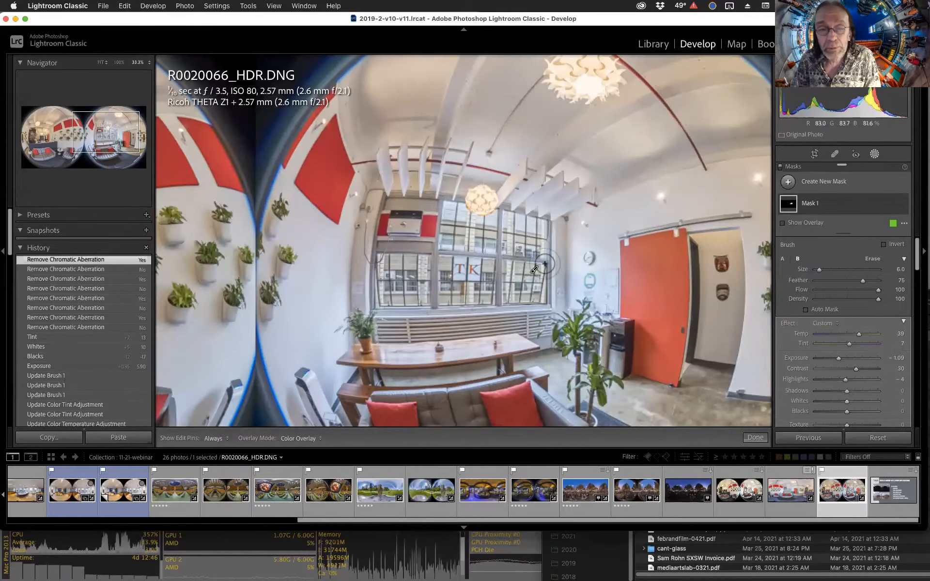
pyautogui.moveTo(533, 269)
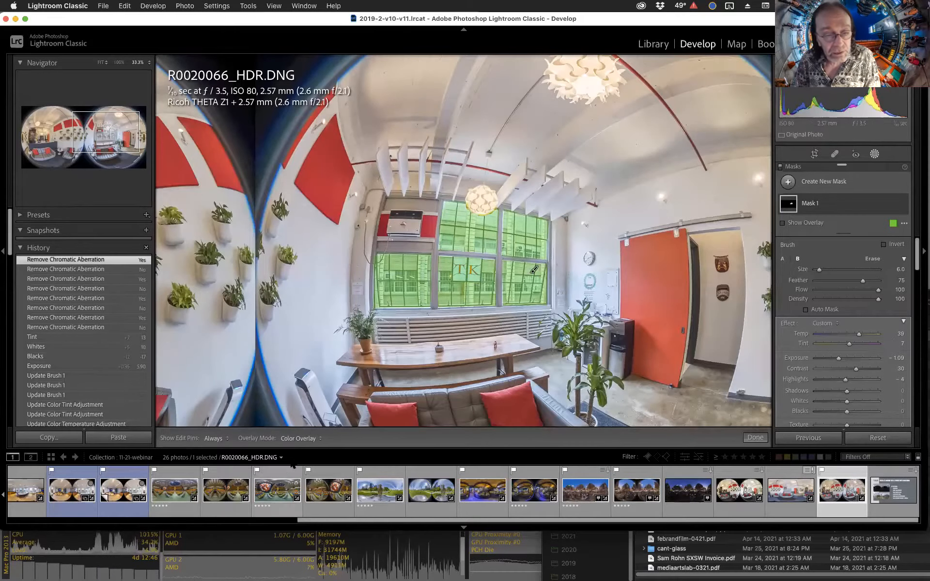
pyautogui.click(301, 440)
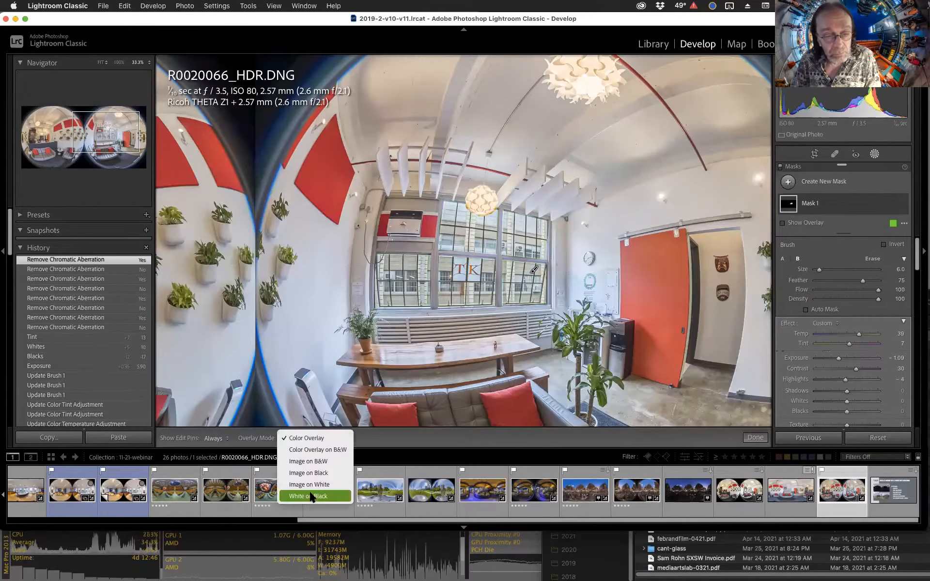
pyautogui.click(311, 496)
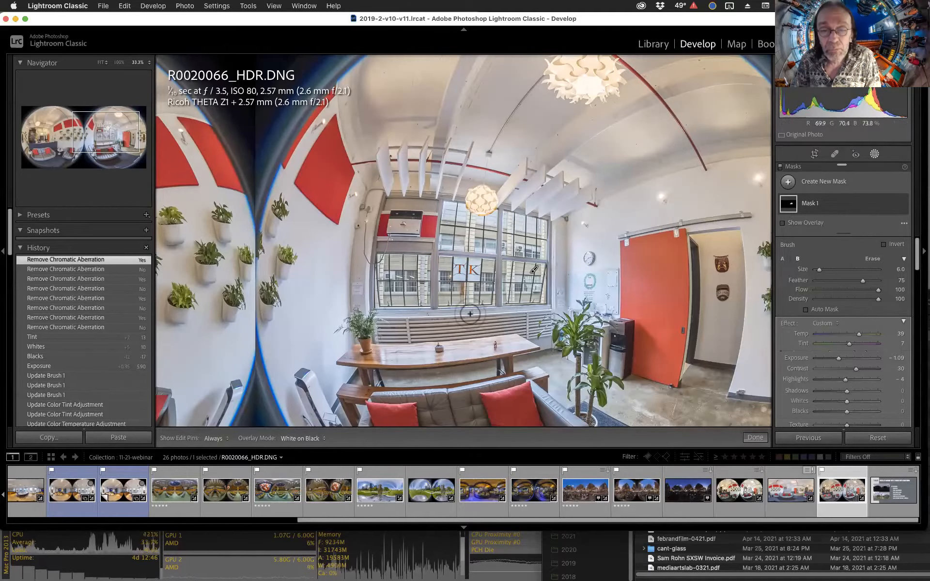
# Toggle the overlay to examine the HDR file's window mask and review its effect settings.
pyautogui.press('o')
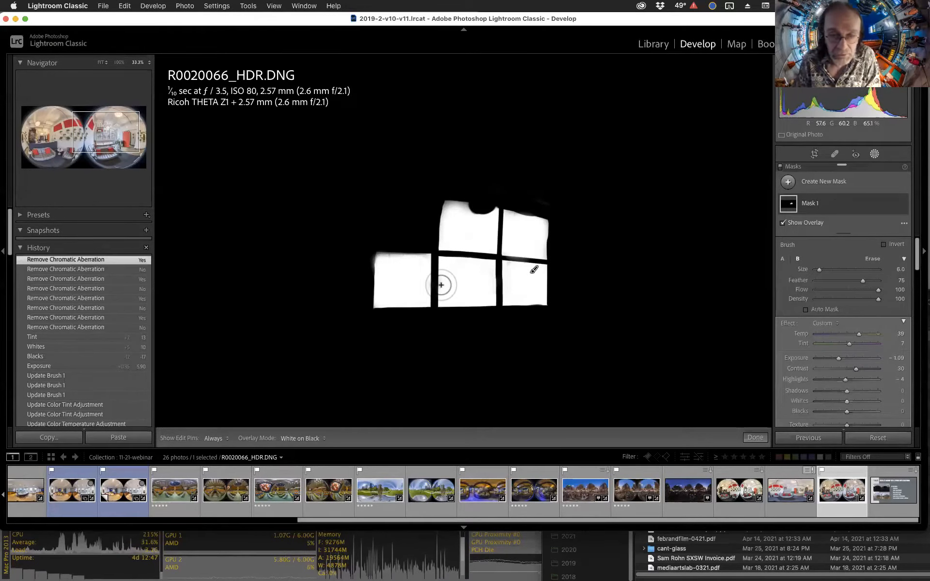
pyautogui.press('o')
pyautogui.press('o')
pyautogui.press('o')
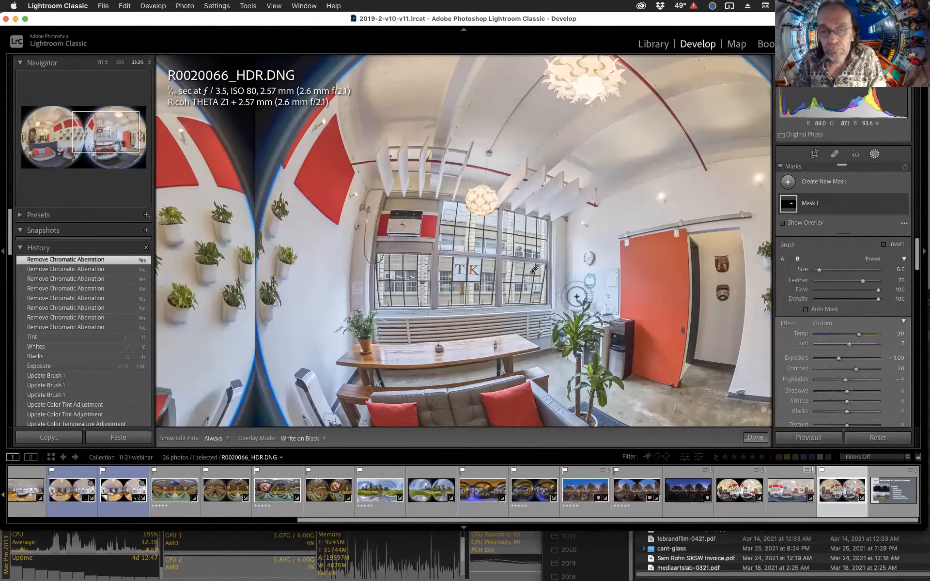
pyautogui.press('z')
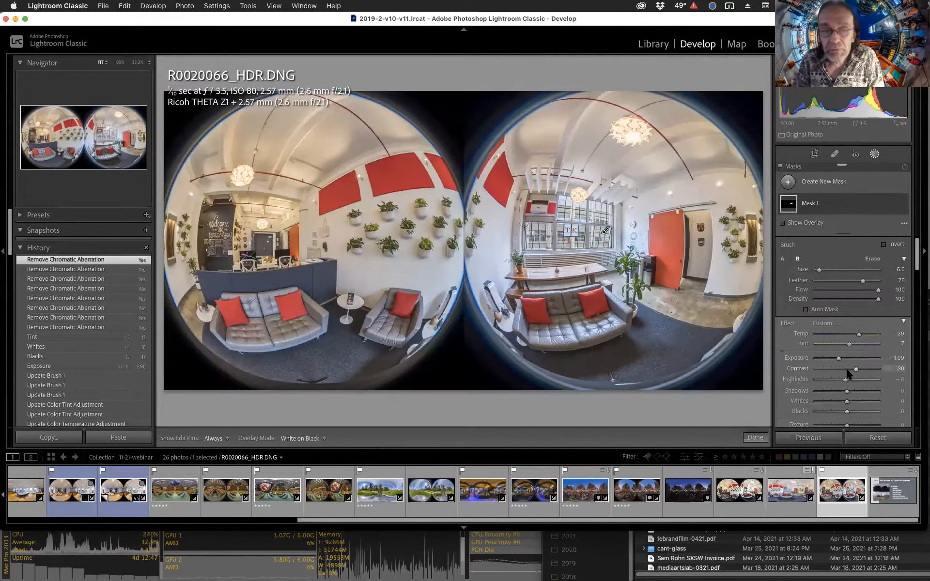
pyautogui.scroll(-1, 846, 369)
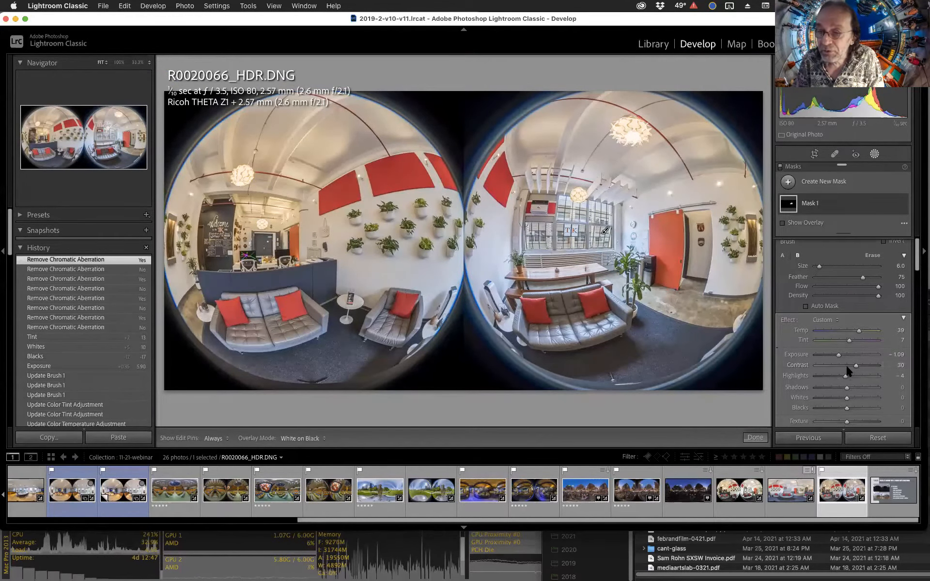
pyautogui.scroll(-5, 836, 358)
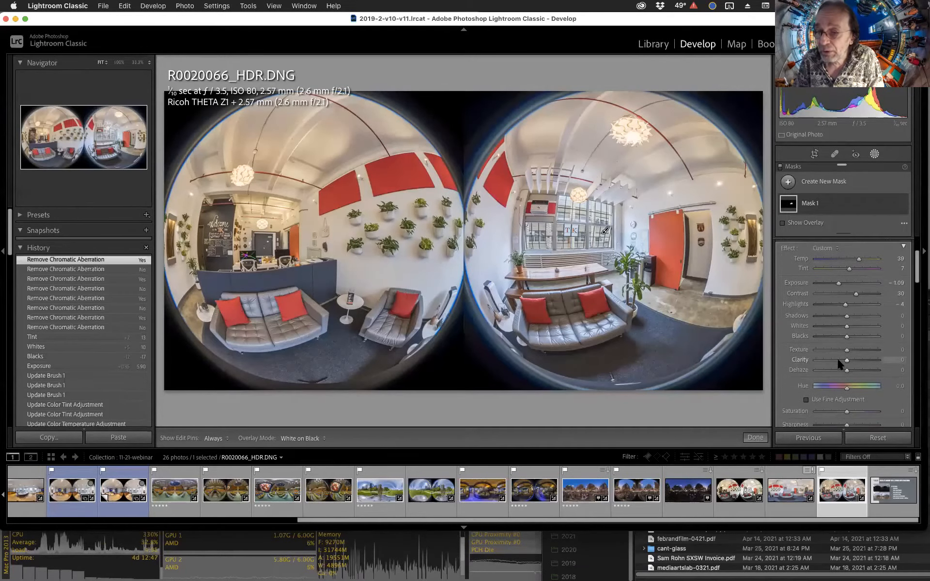
pyautogui.scroll(5, 853, 322)
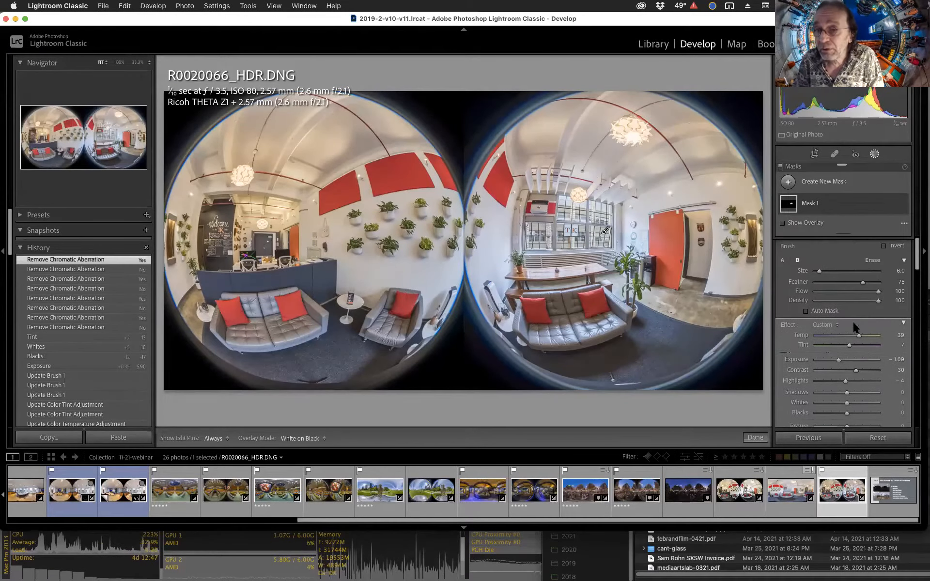
# Close masking and review the HDR file's Basic panel settings.
pyautogui.press('k')
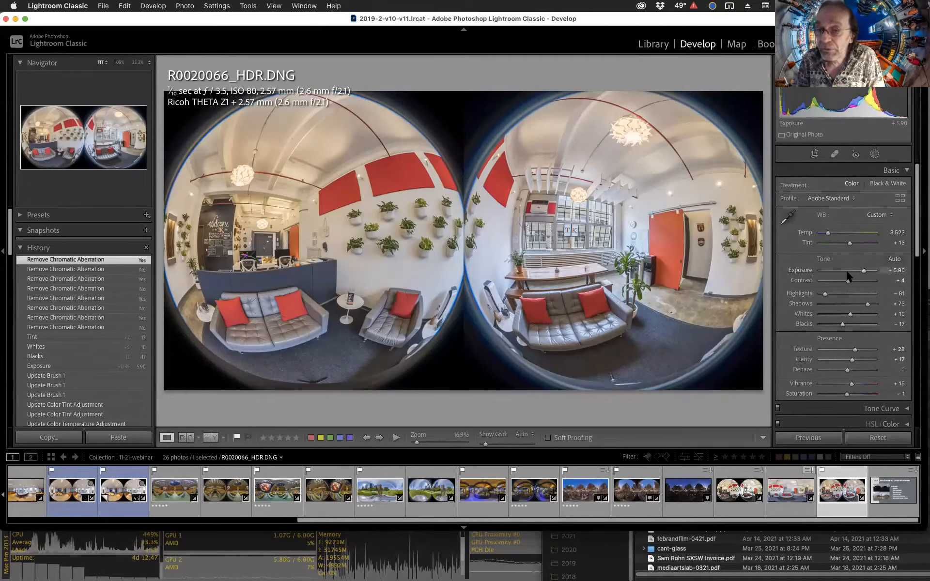
pyautogui.scroll(-3, 838, 285)
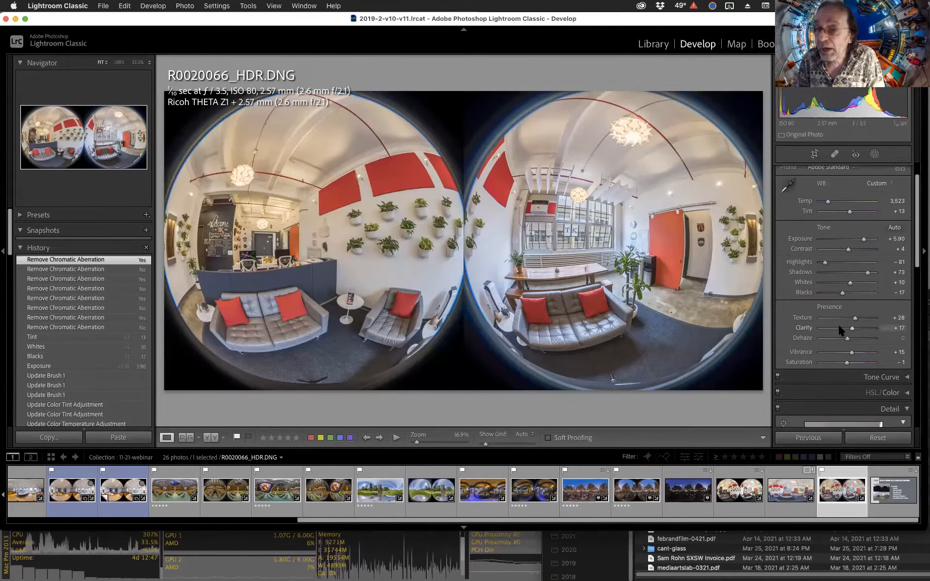
pyautogui.scroll(1, 839, 330)
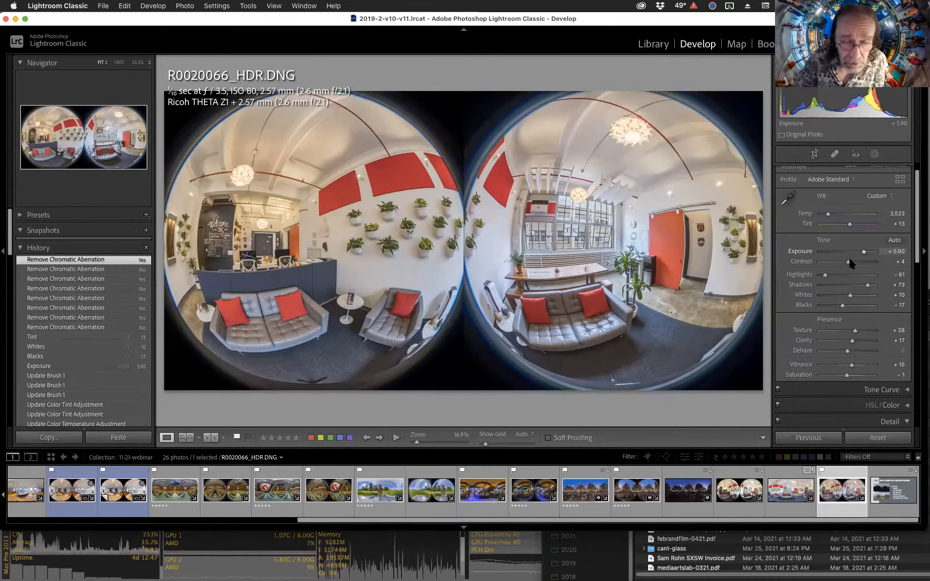
# Try raising R0020066.DNG's exposure to 3.60, then revert to the previous Shadows history state.
pyautogui.click(733, 491)
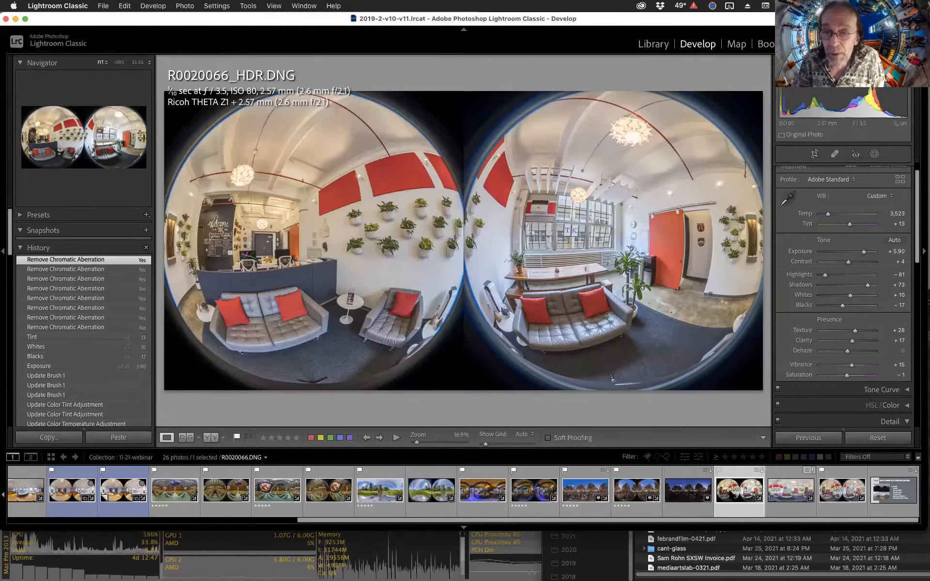
pyautogui.moveTo(854, 251); pyautogui.dragTo(865, 249)
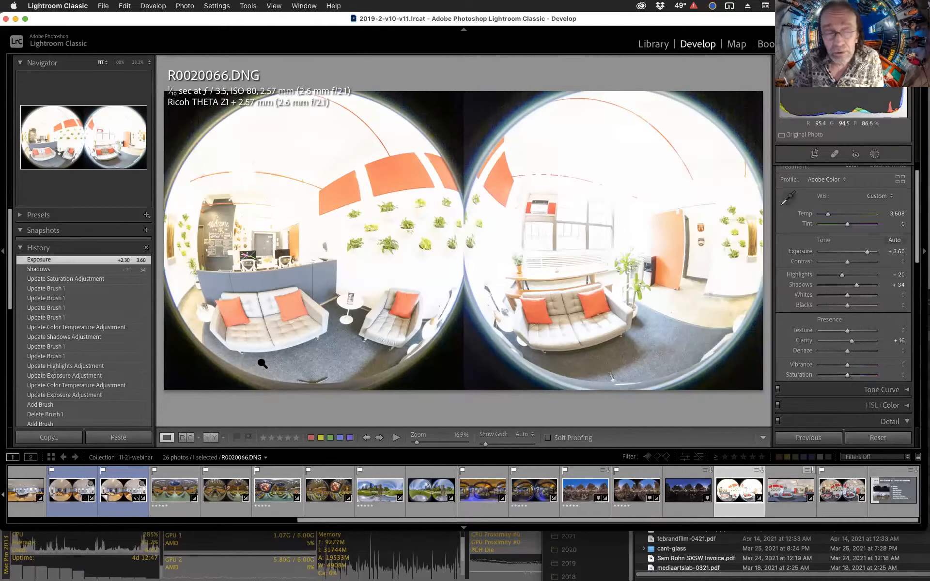
pyautogui.click(59, 269)
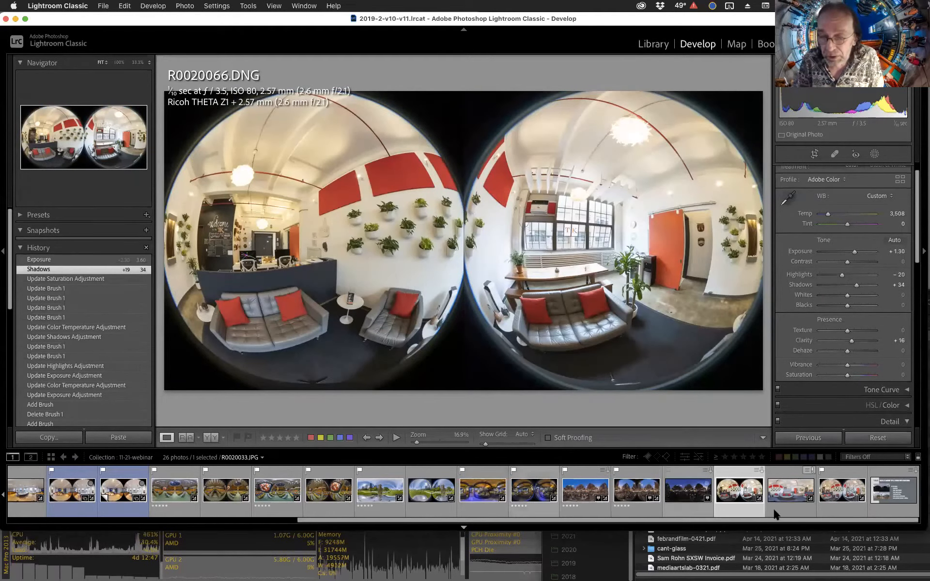
# Switch back to R0020066_HDR.DNG.
pyautogui.click(838, 492)
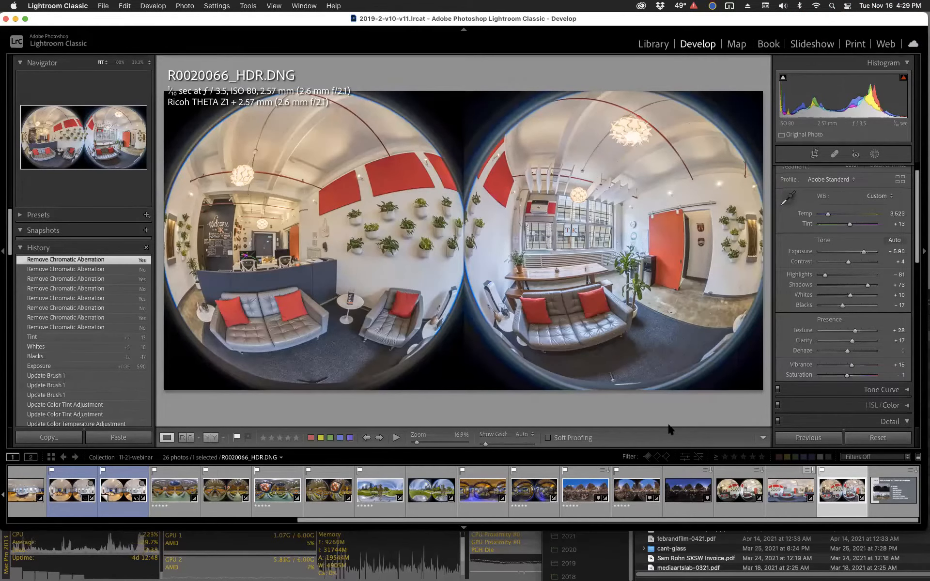
pyautogui.press('XF86AudioRaiseVolume')
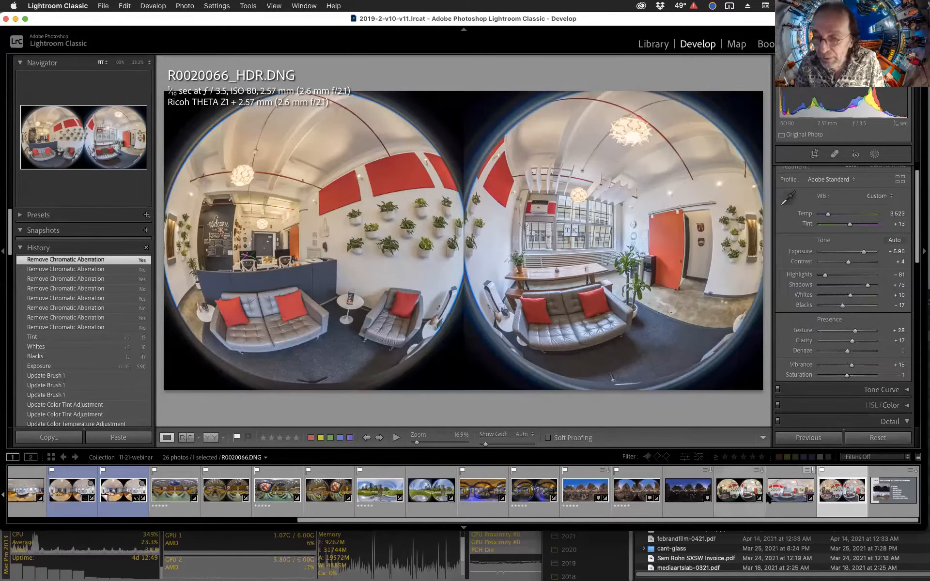
# Open masking on R0020066_HDR.DNG and examine its window mask overlay.
pyautogui.click(875, 155)
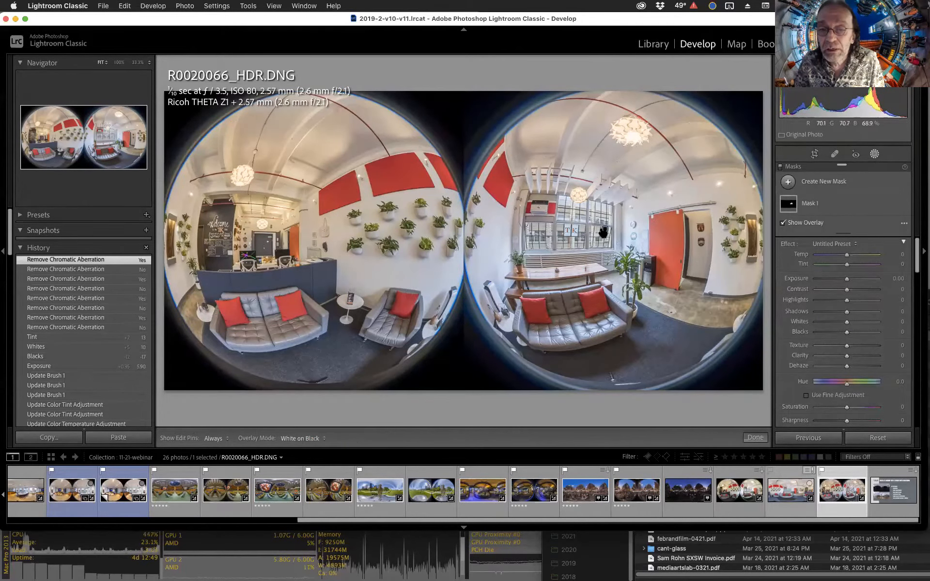
pyautogui.moveTo(605, 230)
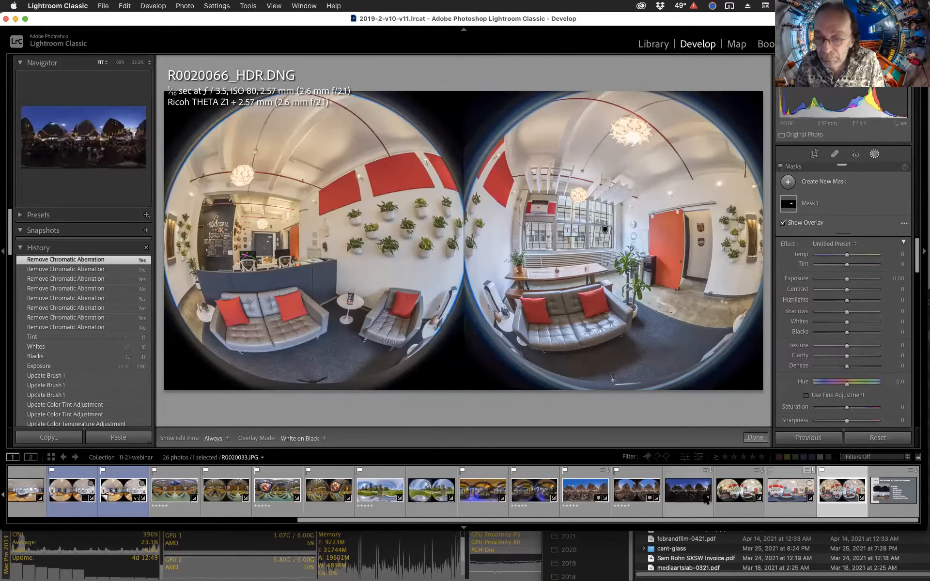
# Switch to R0020066.DNG, select its window brush mask and set the overlay mode to Color Overlay.
pyautogui.click(738, 502)
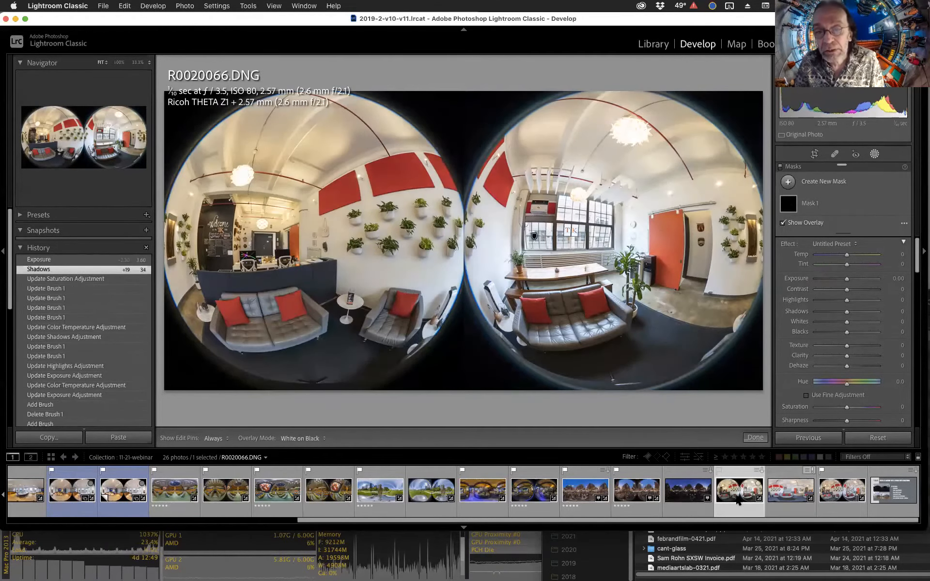
pyautogui.click(534, 236)
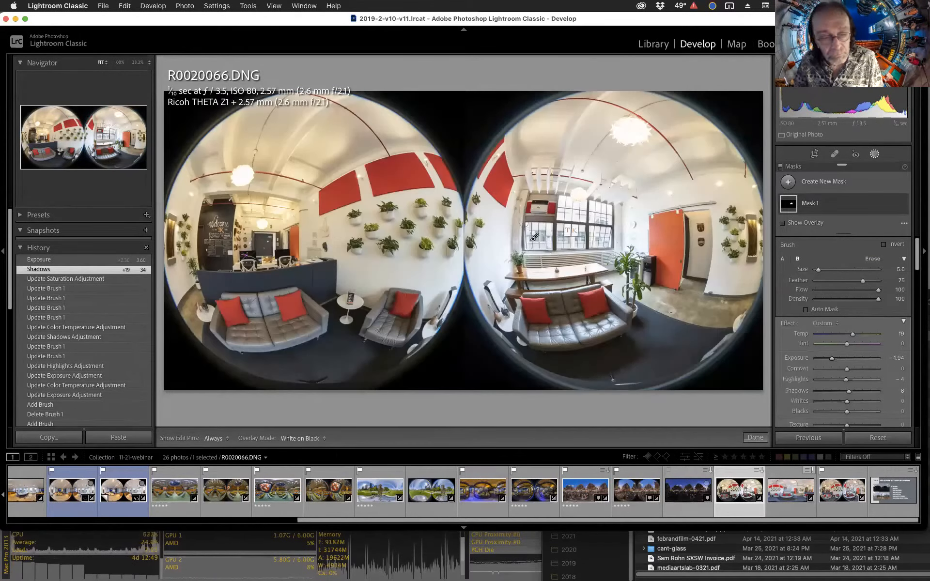
pyautogui.click(312, 440)
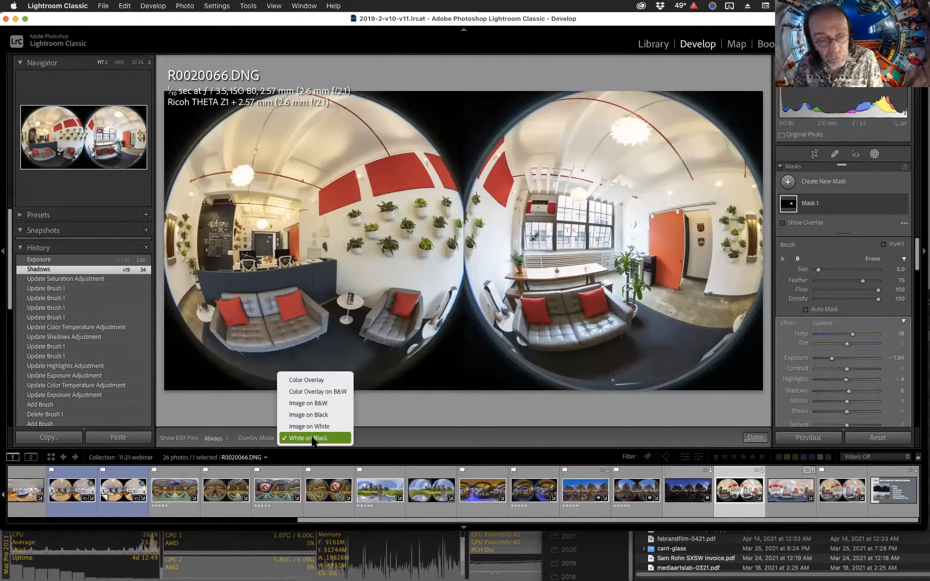
pyautogui.click(322, 379)
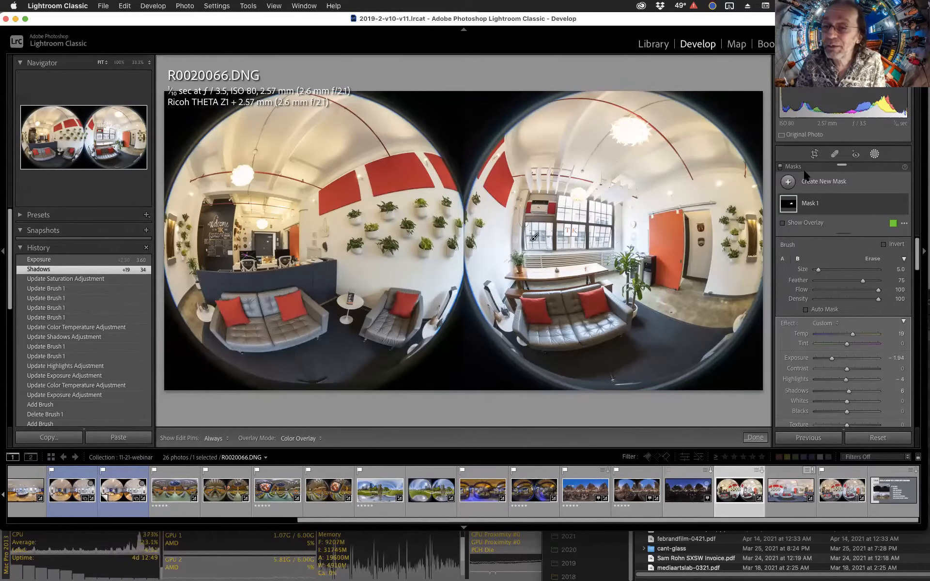
pyautogui.moveTo(841, 164)
pyautogui.mouseDown()
pyautogui.moveTo(805, 166)
pyautogui.moveTo(710, 124)
pyautogui.mouseUp()
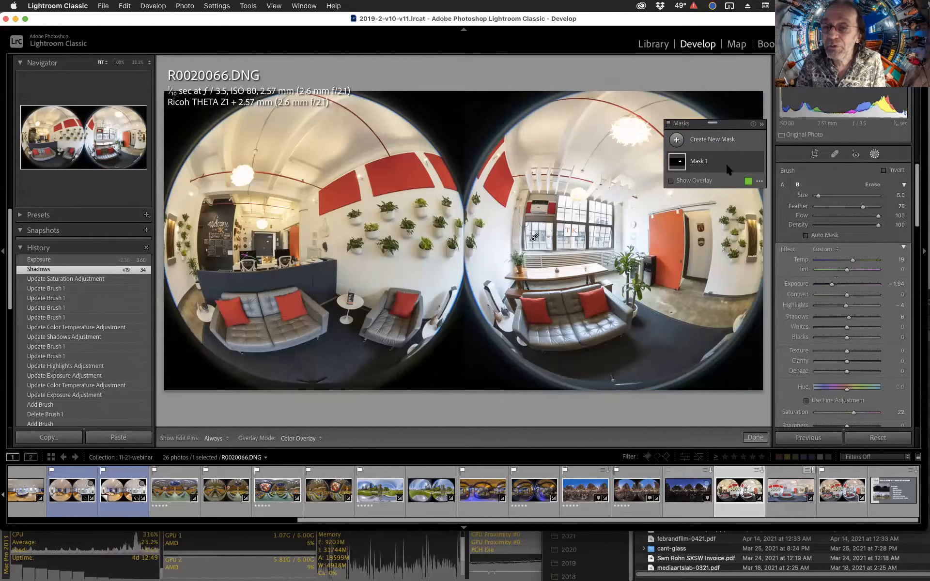
pyautogui.moveTo(690, 123)
pyautogui.mouseDown()
pyautogui.moveTo(690, 76)
pyautogui.moveTo(607, 110)
pyautogui.moveTo(641, 99)
pyautogui.moveTo(650, 128)
pyautogui.moveTo(797, 149)
pyautogui.mouseUp()
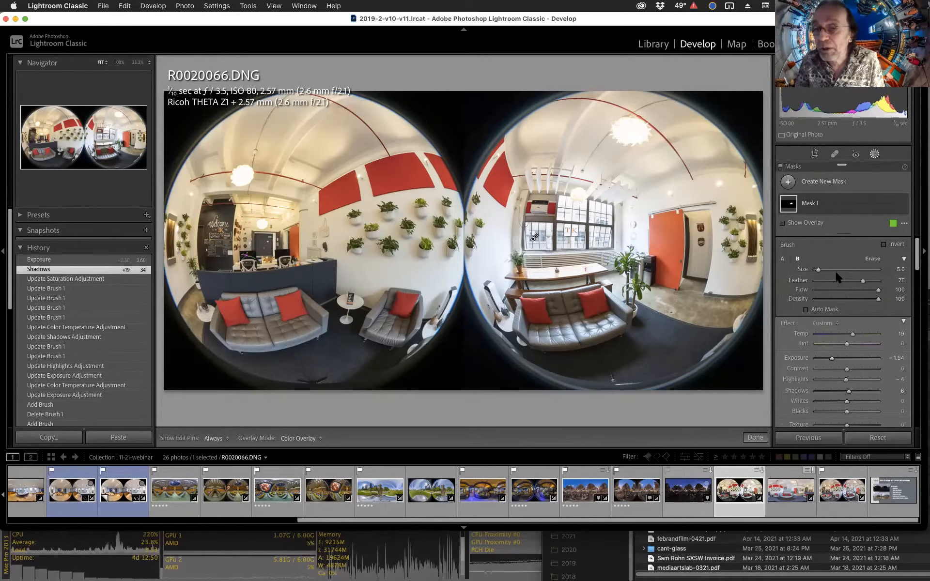
pyautogui.moveTo(828, 197)
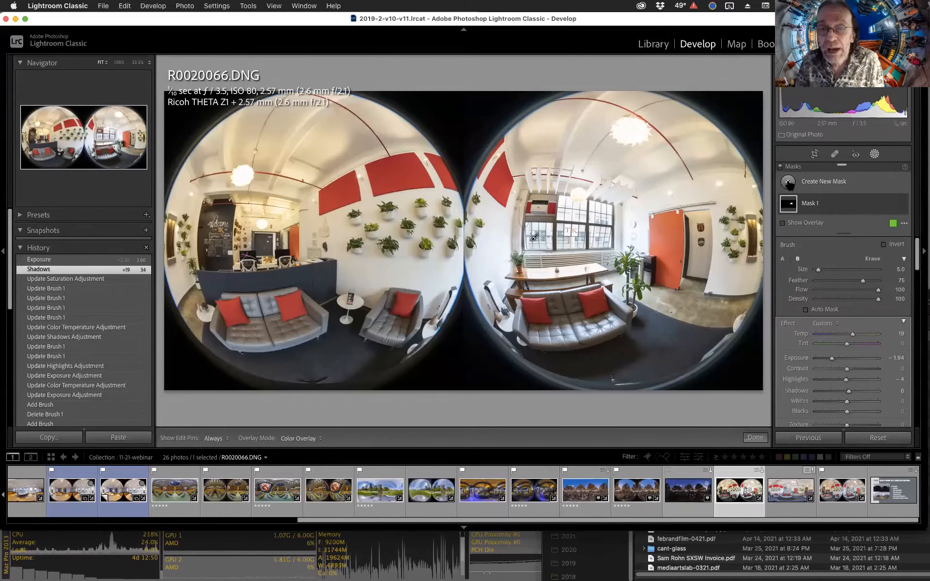
pyautogui.click(788, 183)
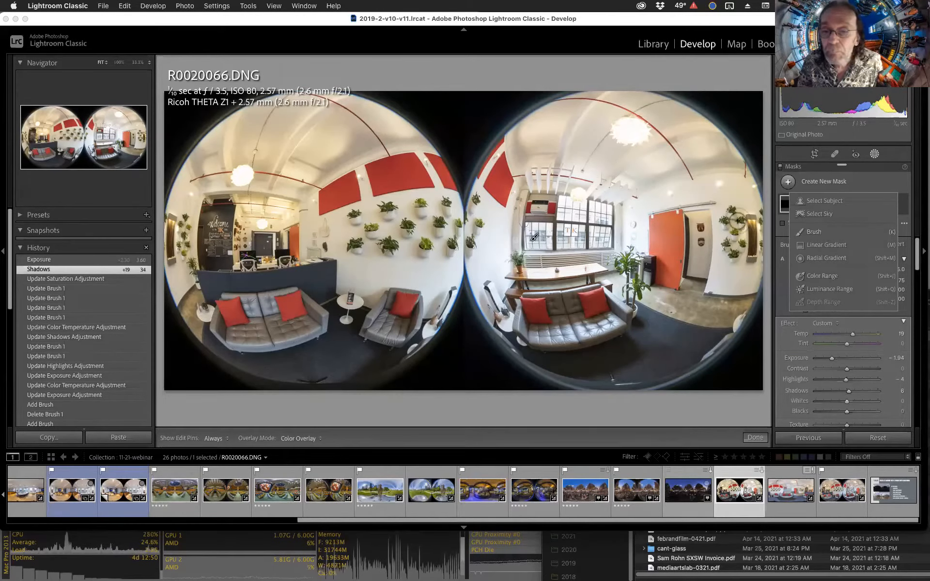
pyautogui.click(874, 181)
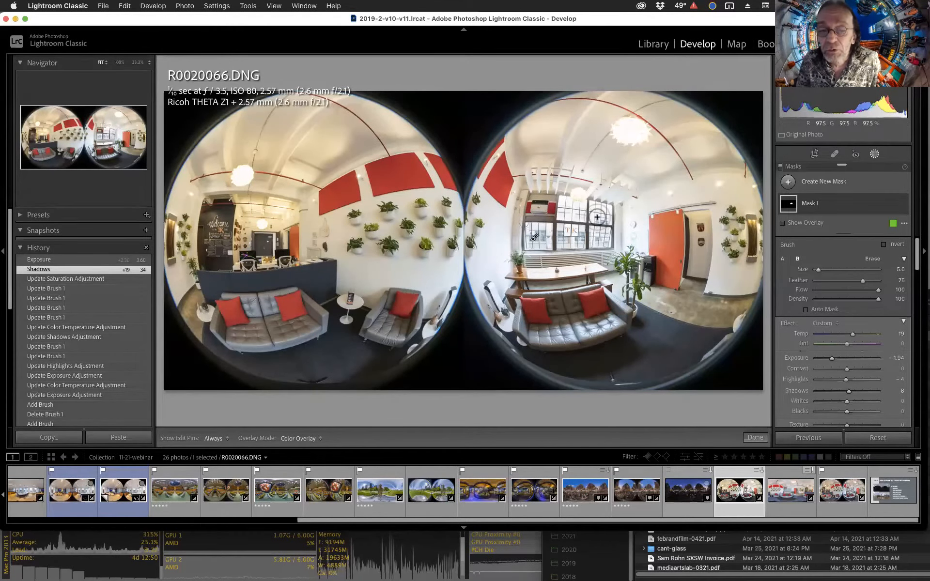
# Switch to R0020066_HDR.DNG and create a snapshot with the default date-time name.
pyautogui.click(840, 502)
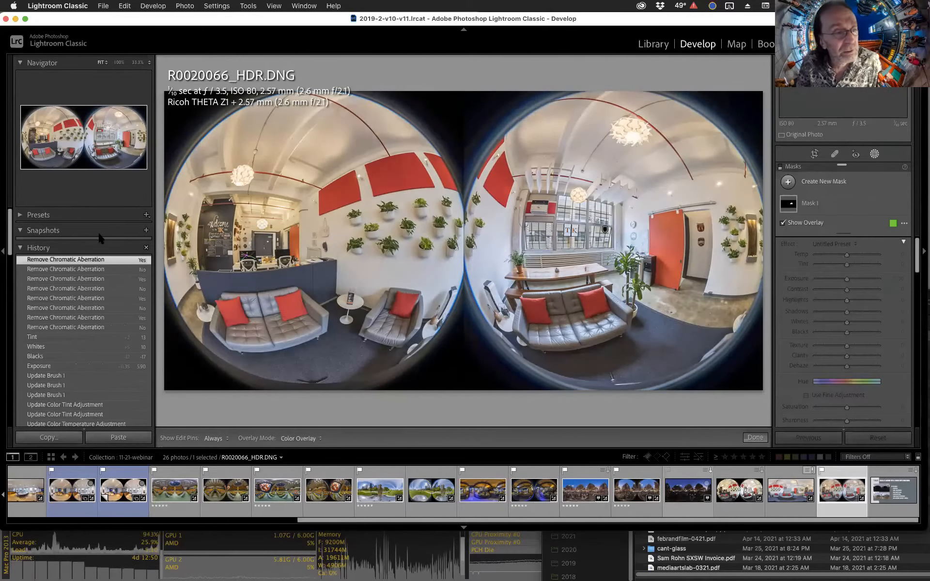
pyautogui.click(146, 230)
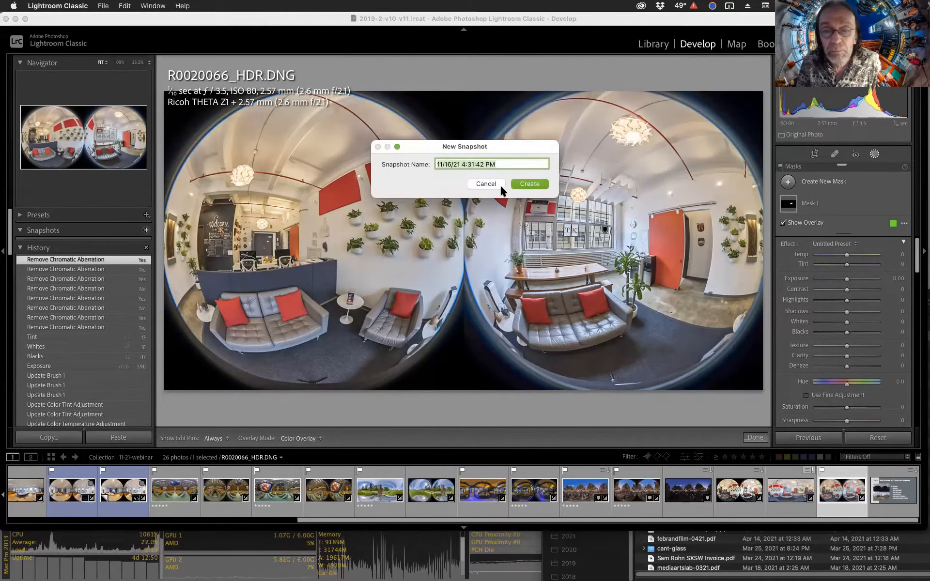
pyautogui.click(528, 184)
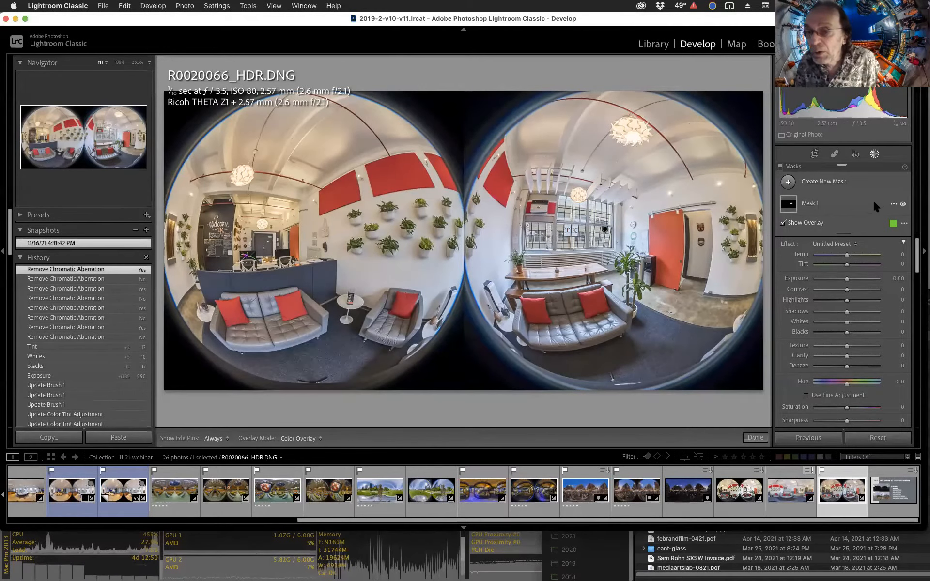
# Hide Mask 1 and add a new brush mask, painting over the left window panes.
pyautogui.moveTo(785, 204)
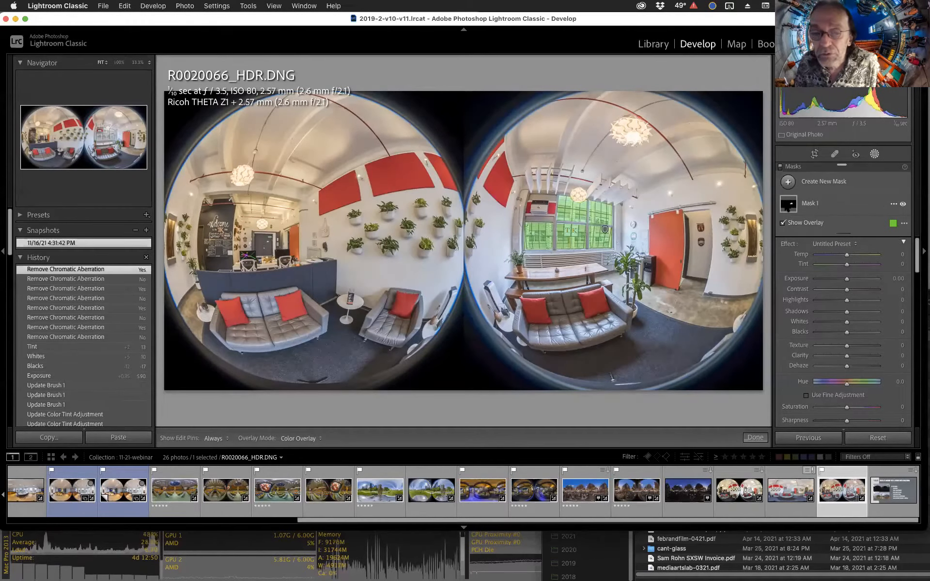
pyautogui.click(903, 203)
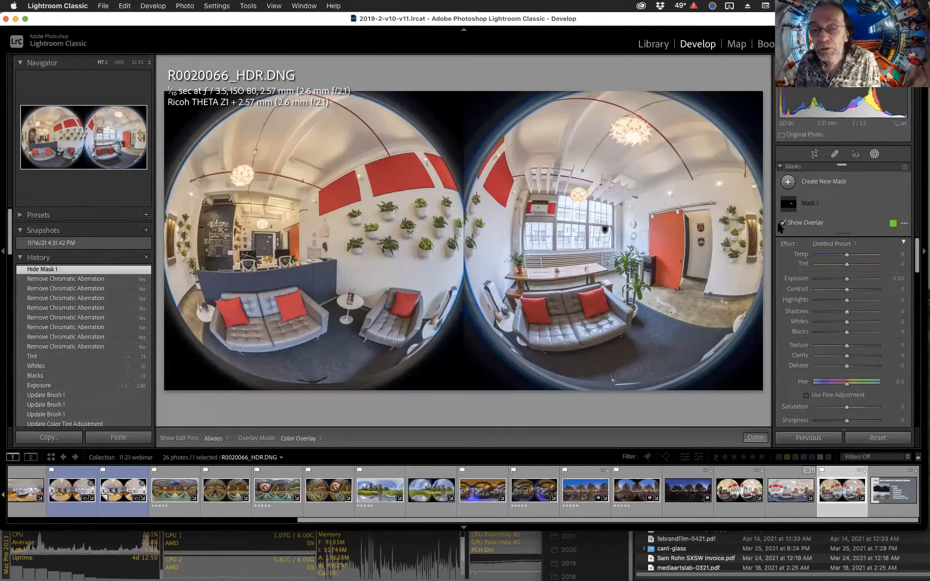
pyautogui.click(800, 187)
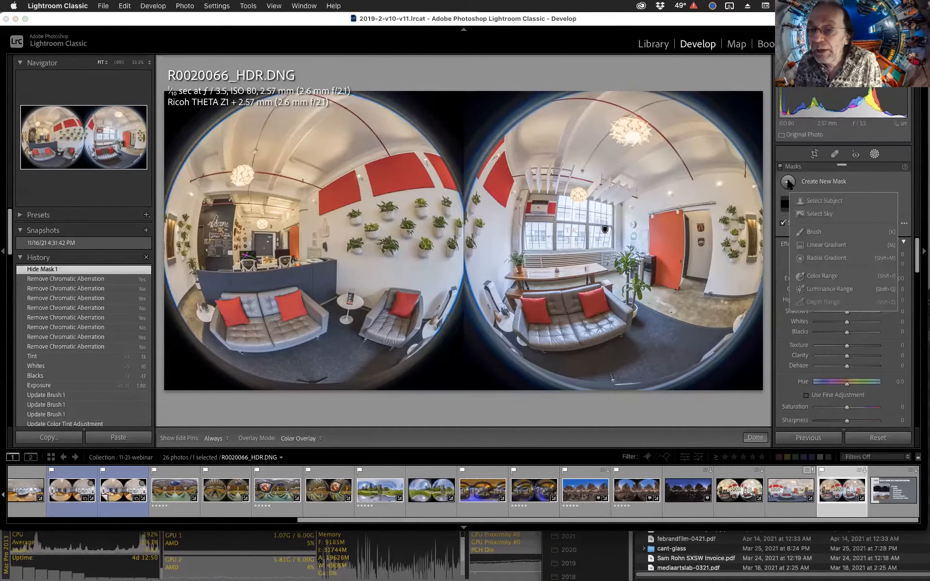
pyautogui.click(816, 232)
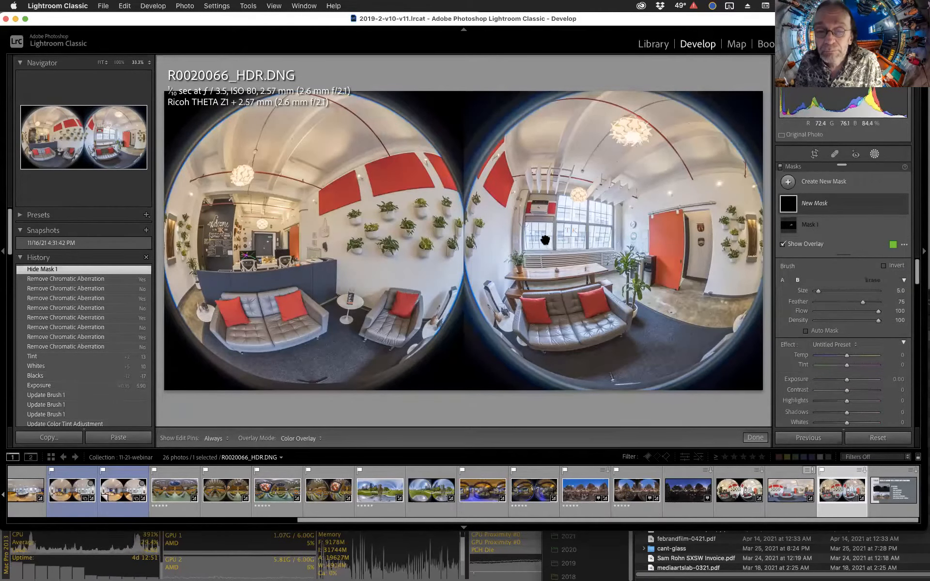
pyautogui.click(545, 240)
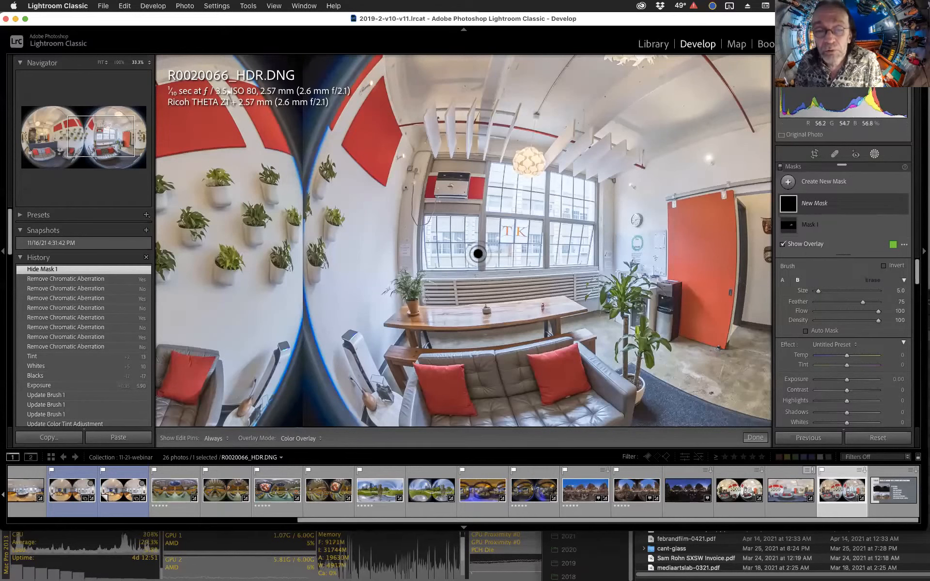
pyautogui.scroll(2, 457, 252)
pyautogui.moveTo(457, 257)
pyautogui.mouseDown()
pyautogui.moveTo(458, 230)
pyautogui.moveTo(493, 238)
pyautogui.moveTo(463, 253)
pyautogui.moveTo(476, 241)
pyautogui.moveTo(468, 246)
pyautogui.mouseUp()
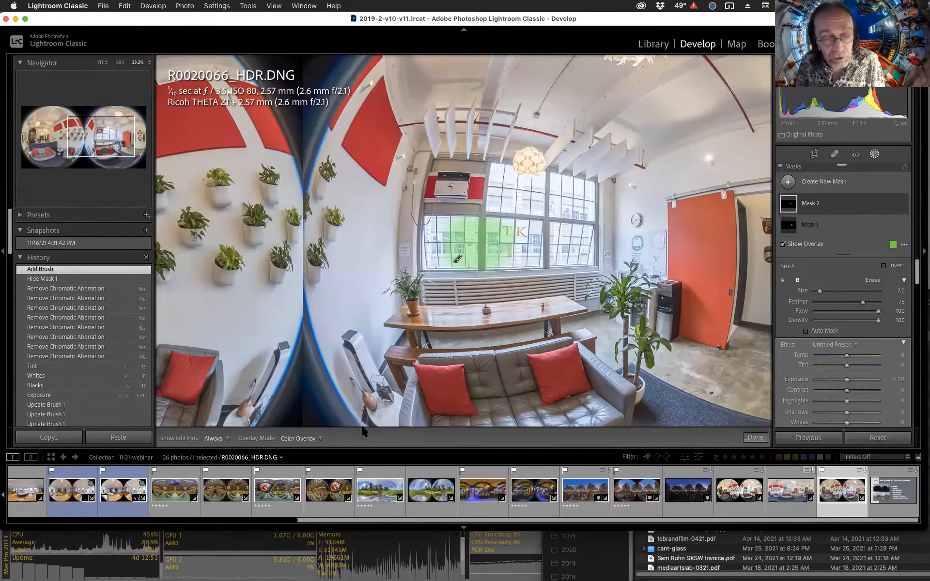
# Try a different mask overlay colour, then restore the green swatch.
pyautogui.click(892, 247)
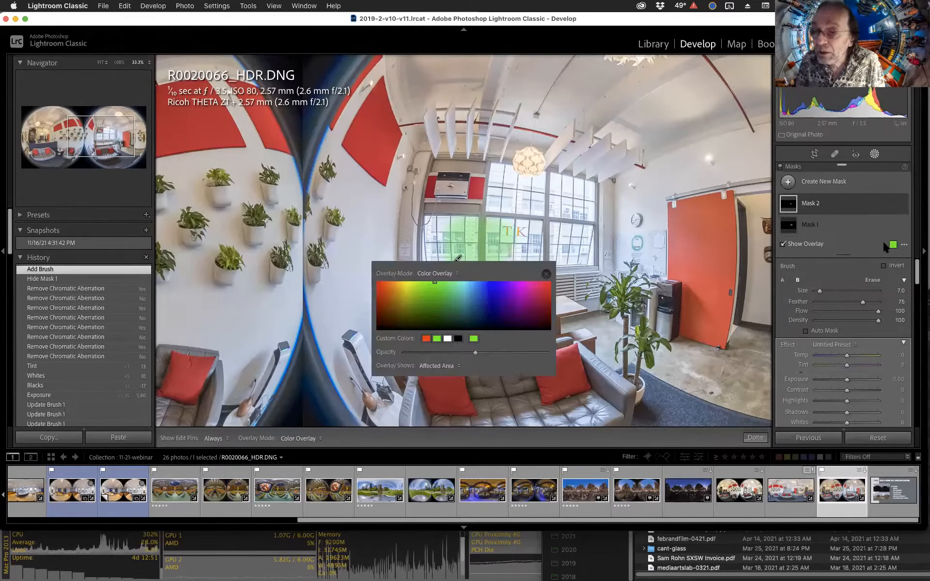
pyautogui.moveTo(511, 312)
pyautogui.mouseDown()
pyautogui.moveTo(505, 302)
pyautogui.moveTo(407, 305)
pyautogui.mouseUp()
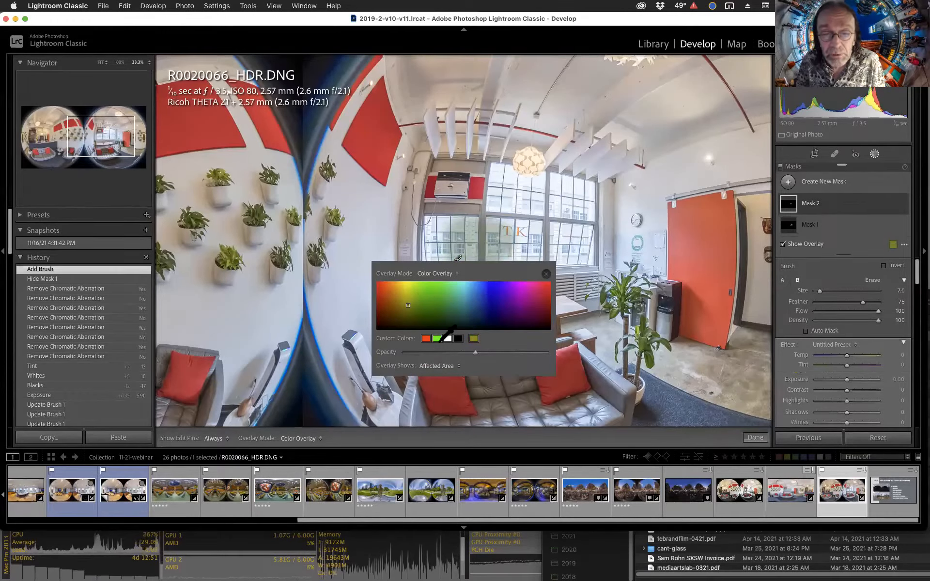
pyautogui.click(437, 339)
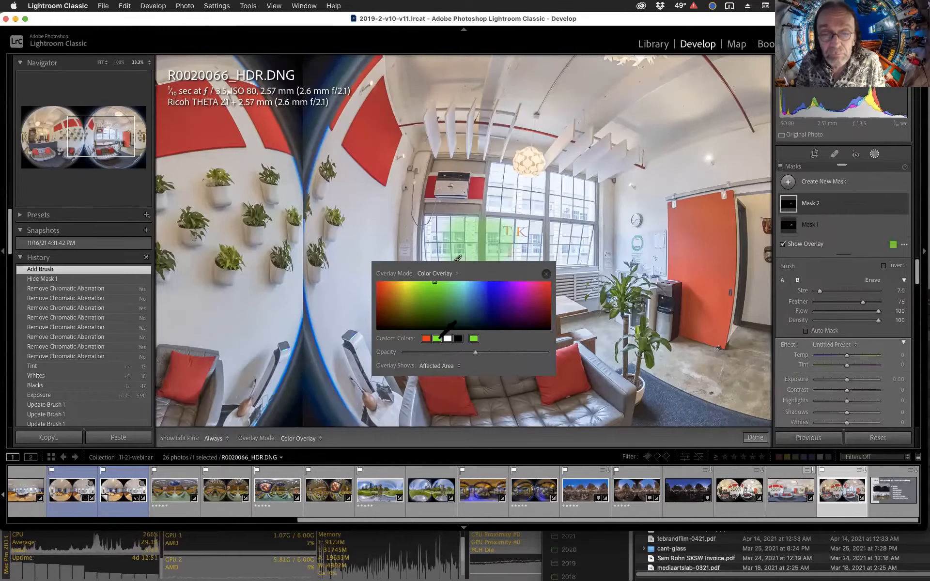
pyautogui.click(546, 274)
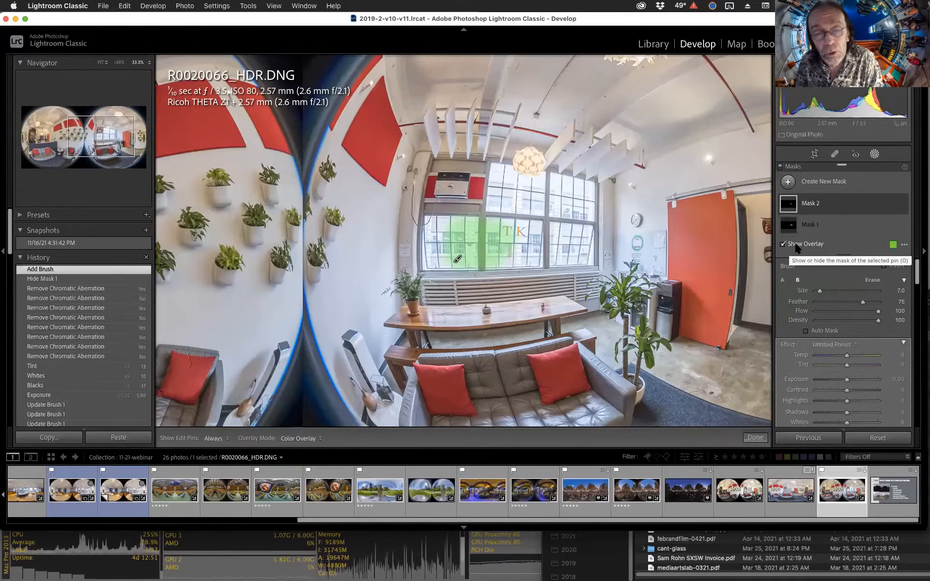
# Preview the mask overlay as Color Overlay on B&W, then set the overlay mode to White on Black.
pyautogui.click(796, 244)
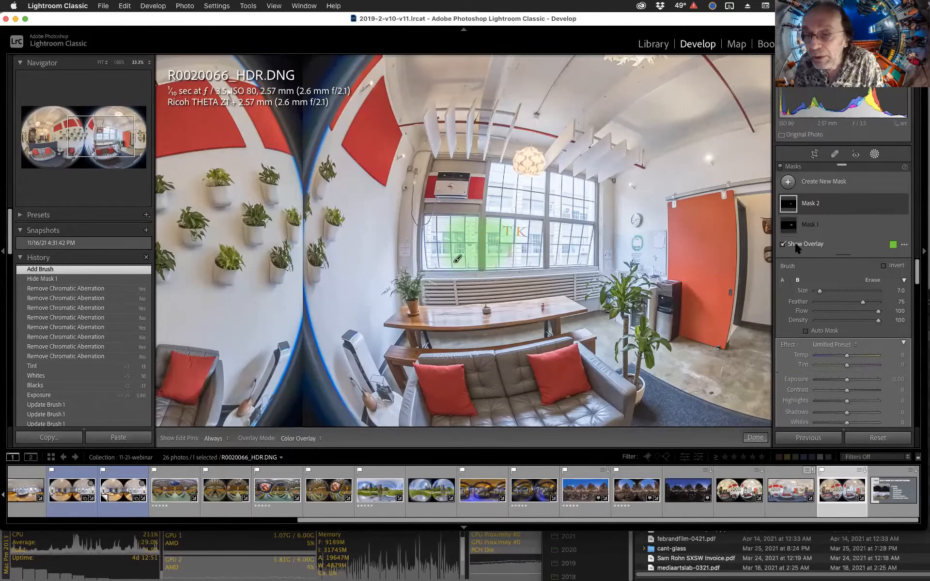
pyautogui.click(294, 440)
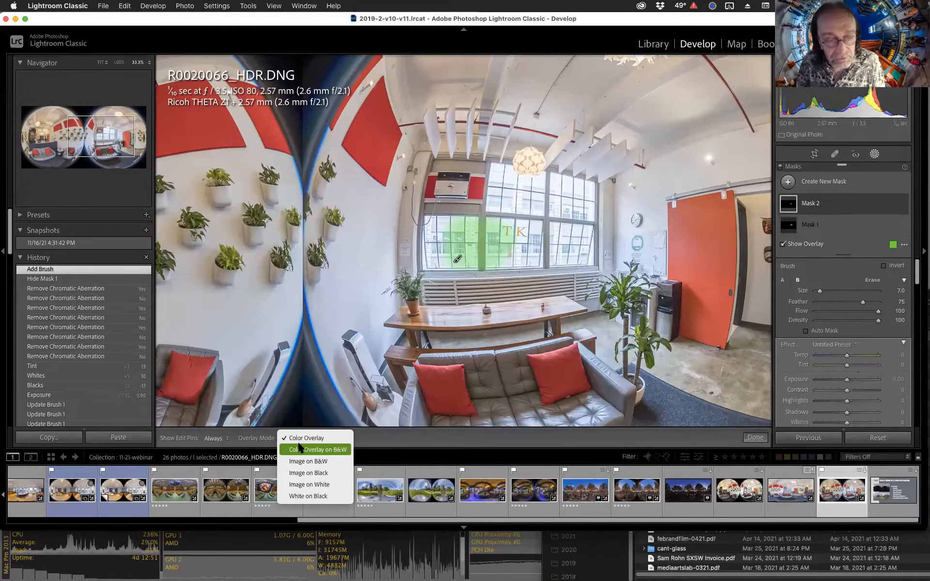
pyautogui.click(301, 448)
pyautogui.click(305, 440)
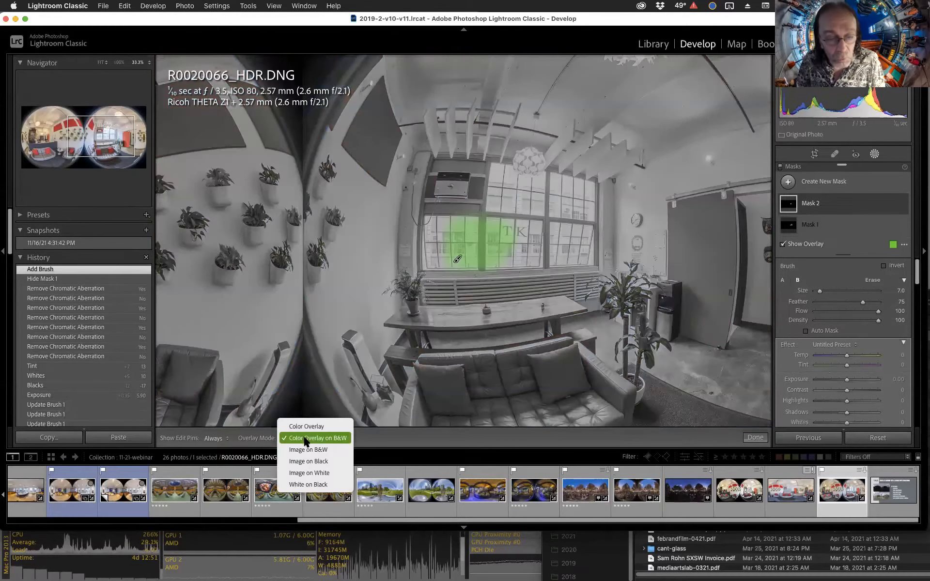
pyautogui.click(320, 484)
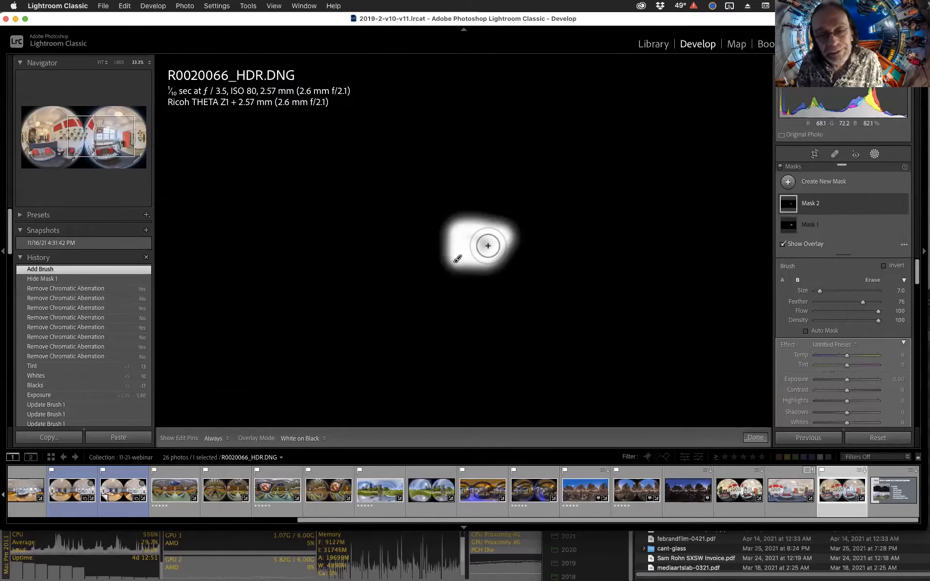
# Hide the edit pins, add another brush dab to the window mask, and show the pins again.
pyautogui.press('h')
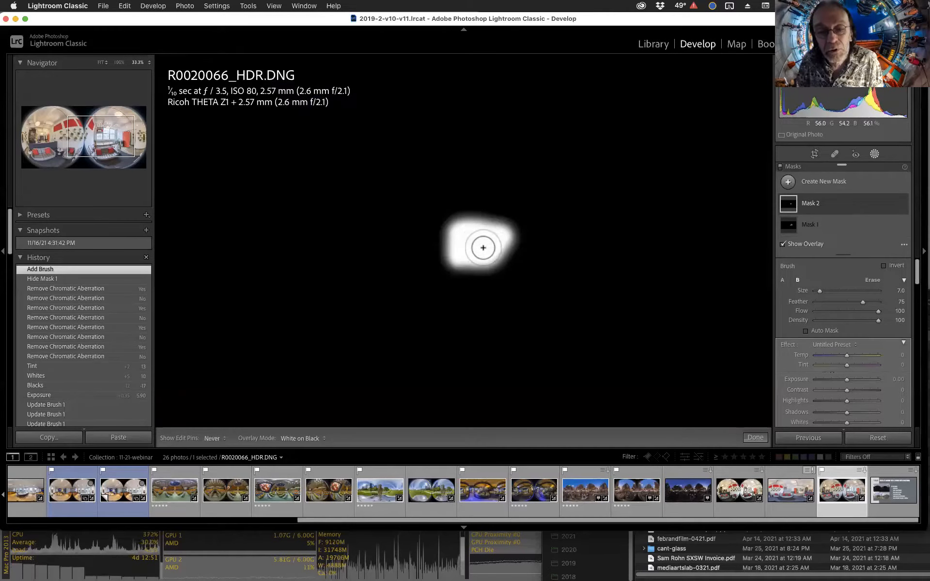
pyautogui.click(481, 243)
pyautogui.press('h')
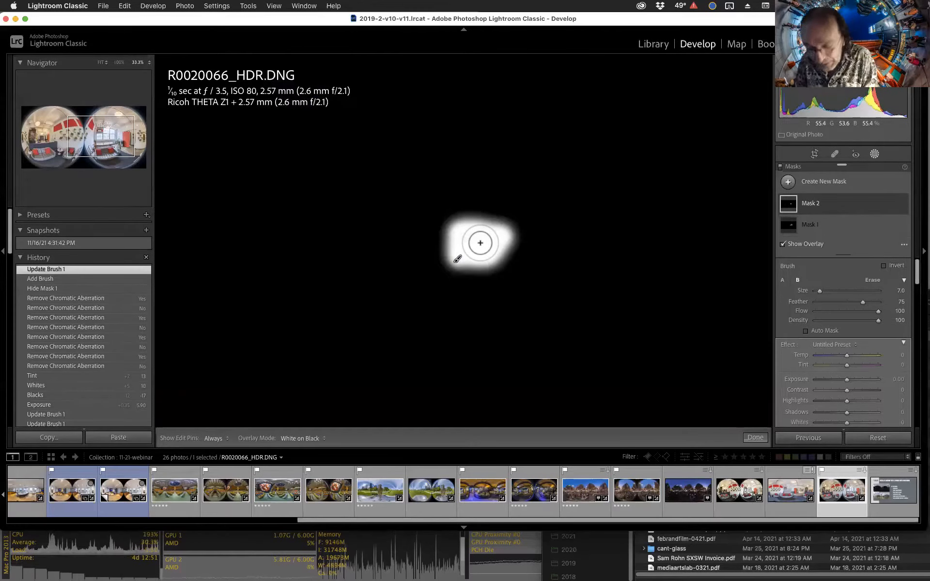
# Toggle the mask overlay off and on, and set the overlay mode back to Color Overlay.
pyautogui.press('o')
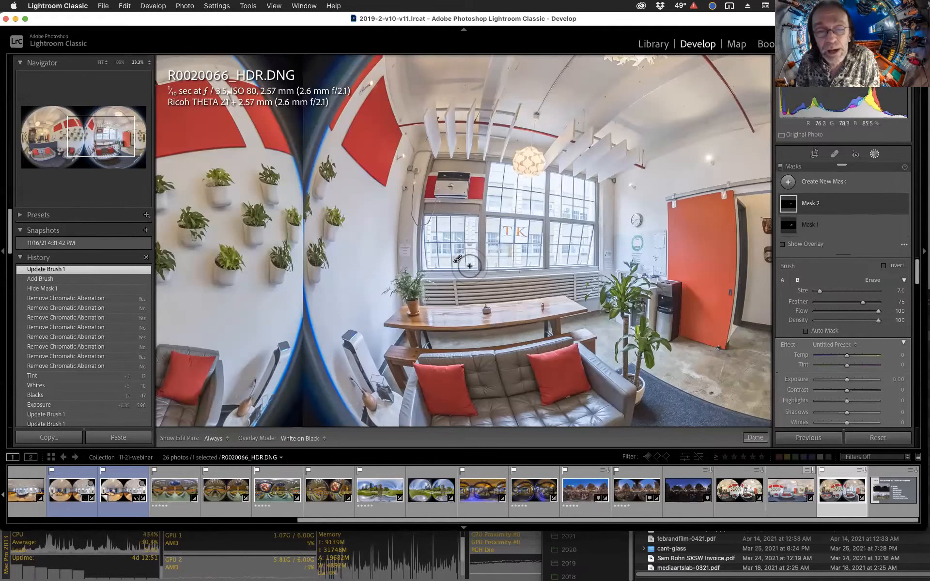
pyautogui.press('o')
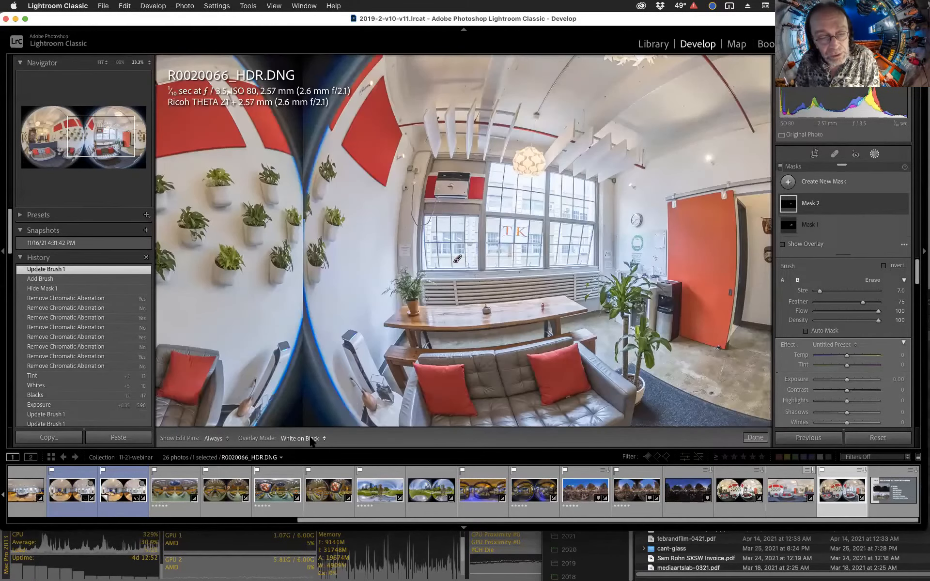
pyautogui.click(311, 438)
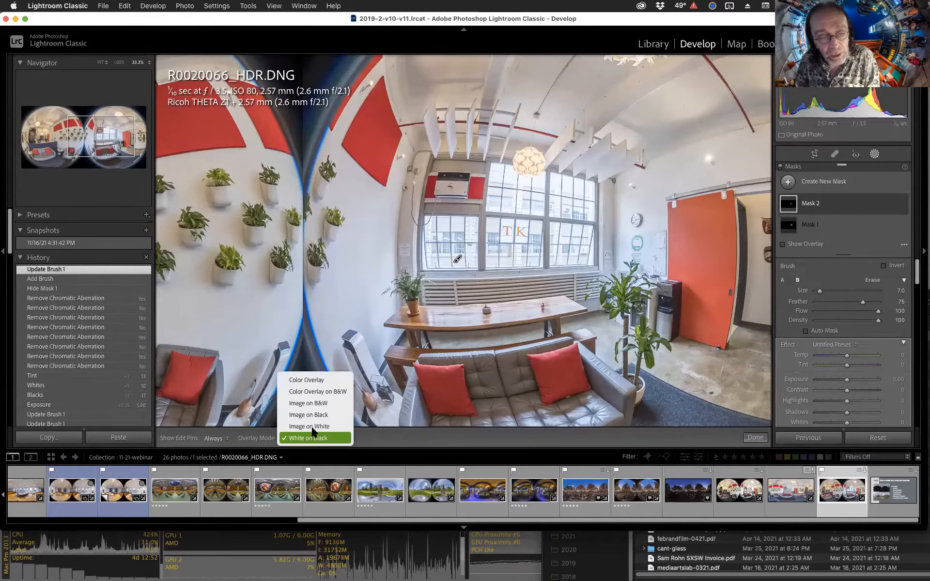
pyautogui.click(312, 381)
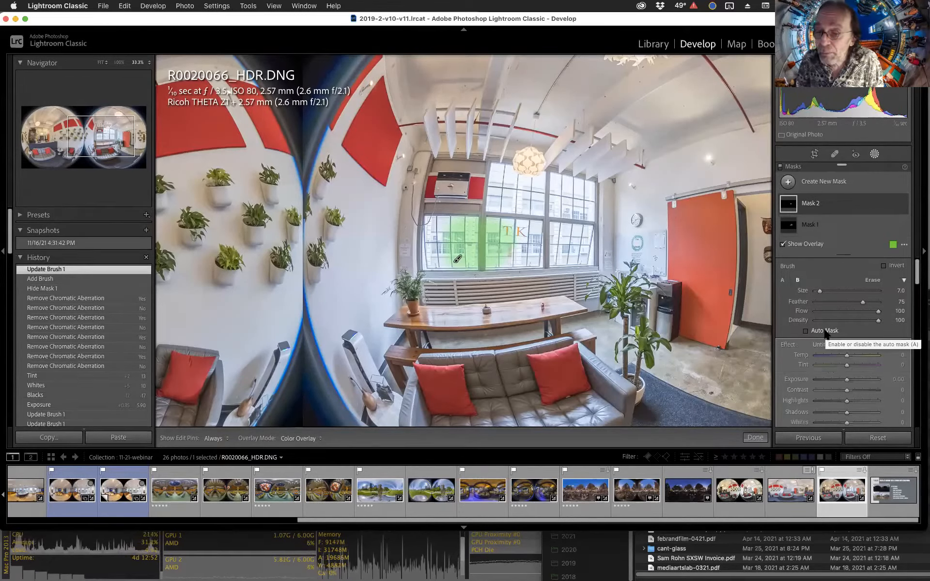
pyautogui.press('space')
pyautogui.click(576, 251)
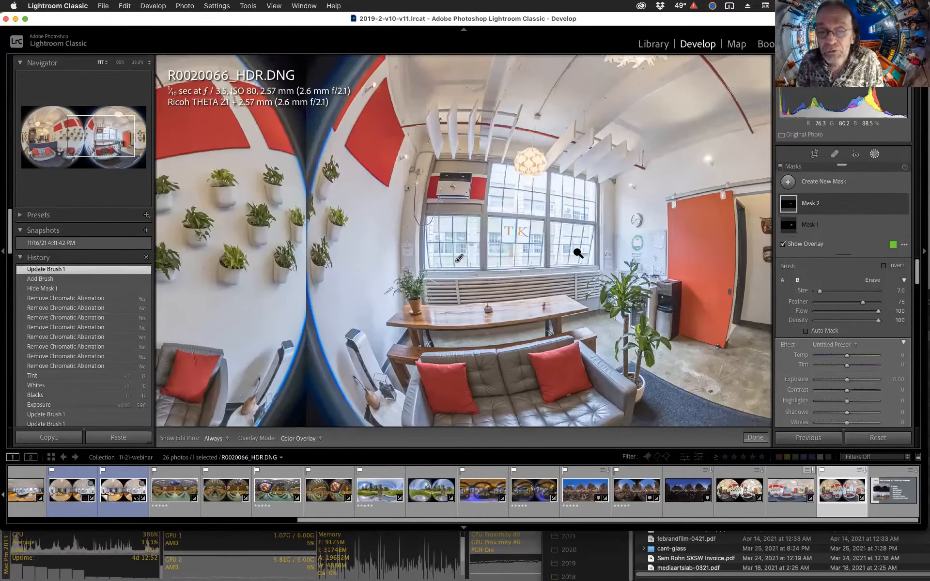
# Turn on Auto Mask and brush over the remaining window panes so the mask covers both windows.
pyautogui.click(599, 244)
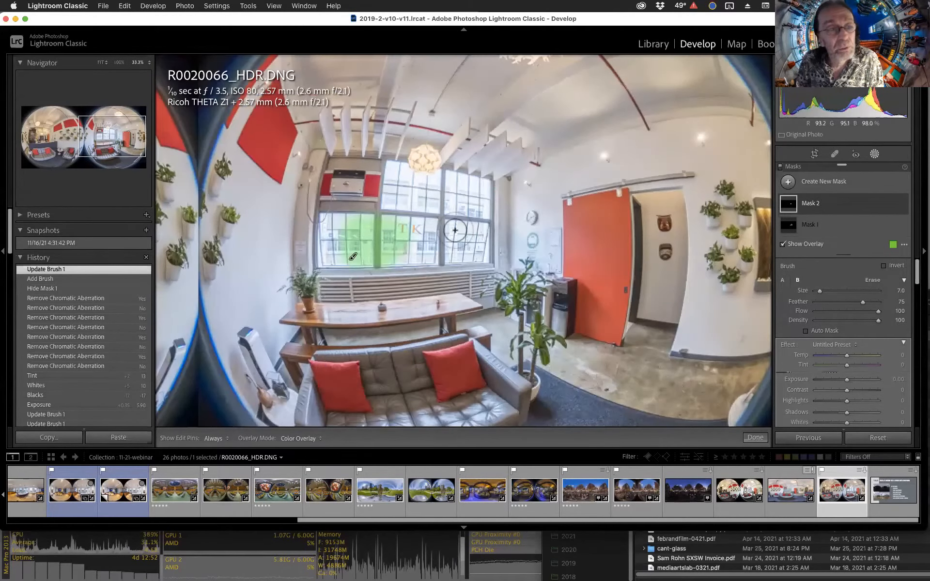
pyautogui.click(824, 331)
pyautogui.press('h')
pyautogui.moveTo(485, 186)
pyautogui.mouseDown()
pyautogui.moveTo(451, 183)
pyautogui.moveTo(453, 253)
pyautogui.moveTo(484, 259)
pyautogui.moveTo(487, 199)
pyautogui.moveTo(486, 210)
pyautogui.mouseUp()
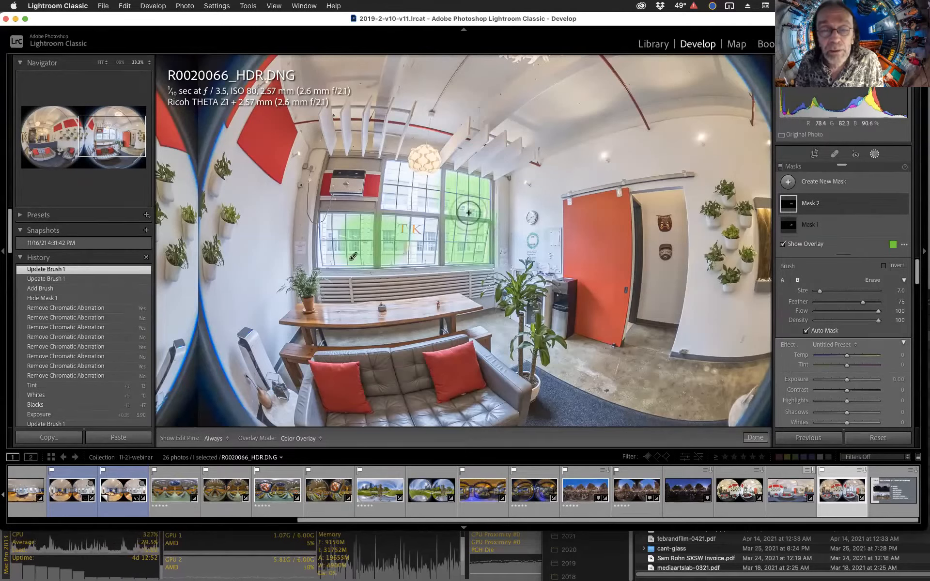
pyautogui.moveTo(468, 213)
pyautogui.mouseDown()
pyautogui.moveTo(489, 212)
pyautogui.moveTo(451, 209)
pyautogui.mouseUp()
pyautogui.moveTo(430, 255)
pyautogui.mouseDown()
pyautogui.moveTo(432, 223)
pyautogui.moveTo(390, 224)
pyautogui.moveTo(388, 245)
pyautogui.moveTo(429, 252)
pyautogui.moveTo(410, 249)
pyautogui.moveTo(418, 234)
pyautogui.mouseUp()
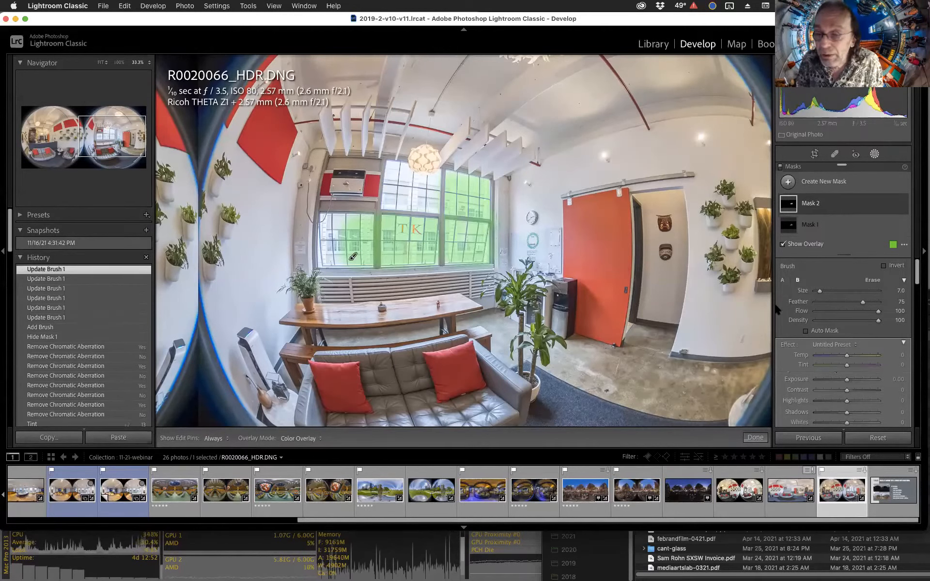
pyautogui.press('h')
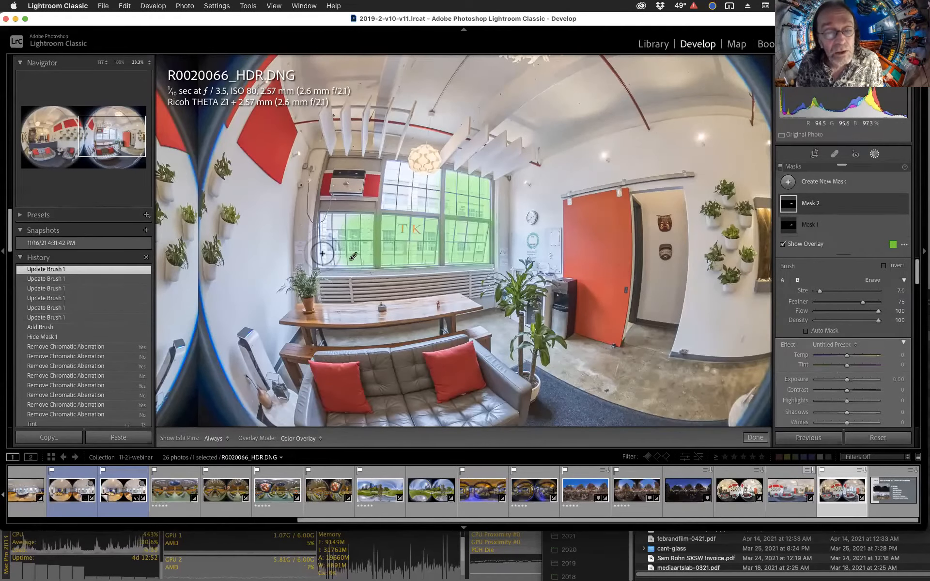
pyautogui.moveTo(361, 261)
pyautogui.mouseDown()
pyautogui.moveTo(366, 233)
pyautogui.moveTo(343, 222)
pyautogui.moveTo(314, 224)
pyautogui.moveTo(330, 229)
pyautogui.moveTo(341, 256)
pyautogui.moveTo(340, 237)
pyautogui.moveTo(380, 241)
pyautogui.mouseUp()
pyautogui.press('h')
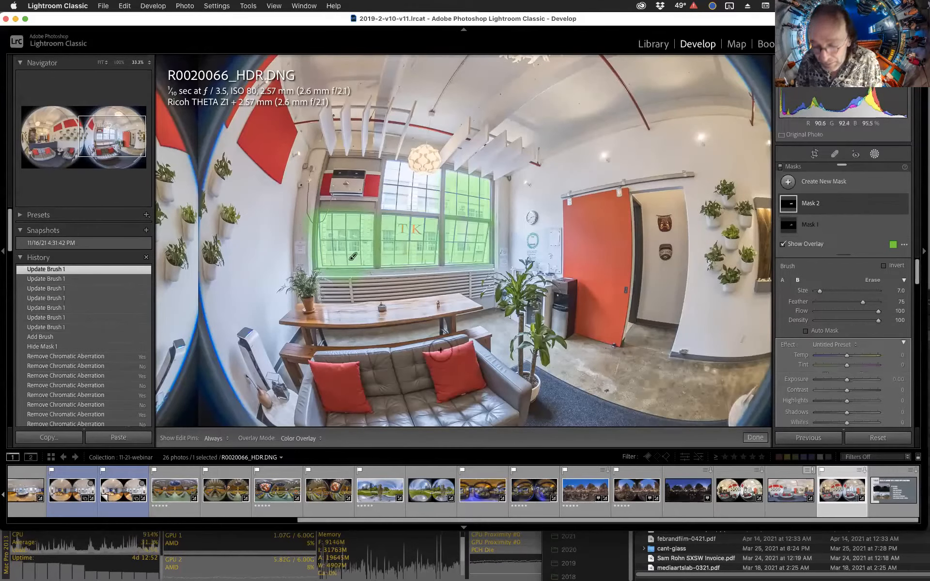
# Preview the mask with the White on Black overlay, toggle the overlay, and return the overlay mode to Color Overlay.
pyautogui.click(304, 438)
pyautogui.click(300, 496)
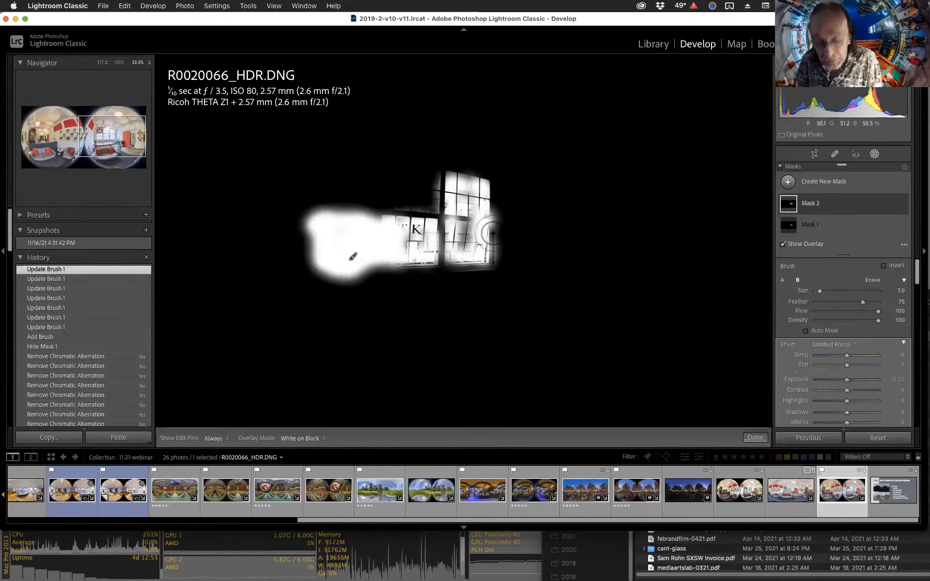
pyautogui.press('o')
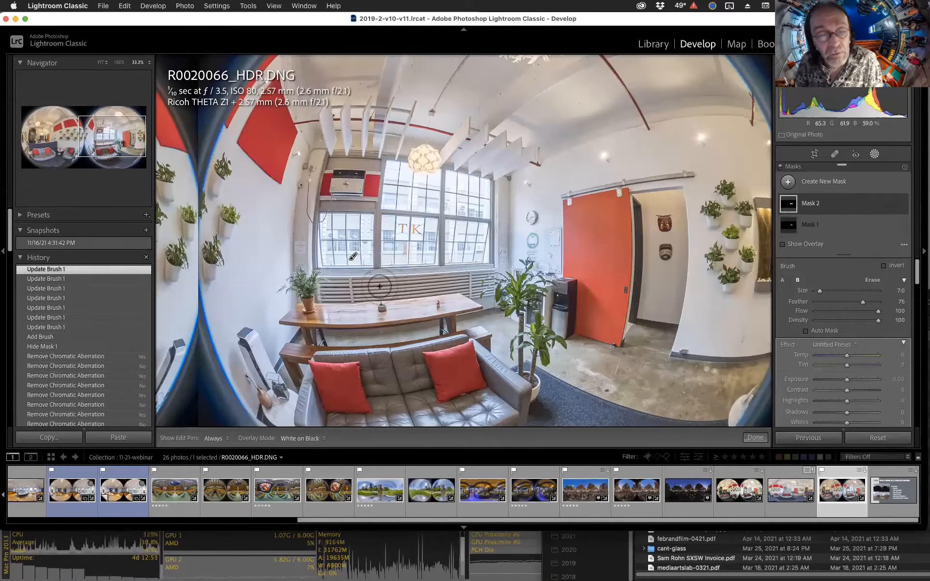
pyautogui.moveTo(352, 259)
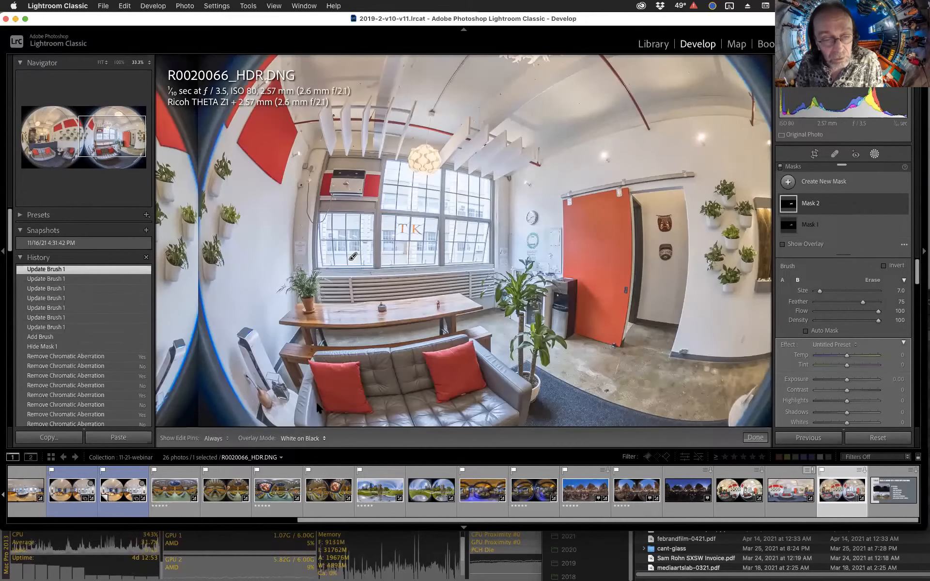
pyautogui.click(302, 438)
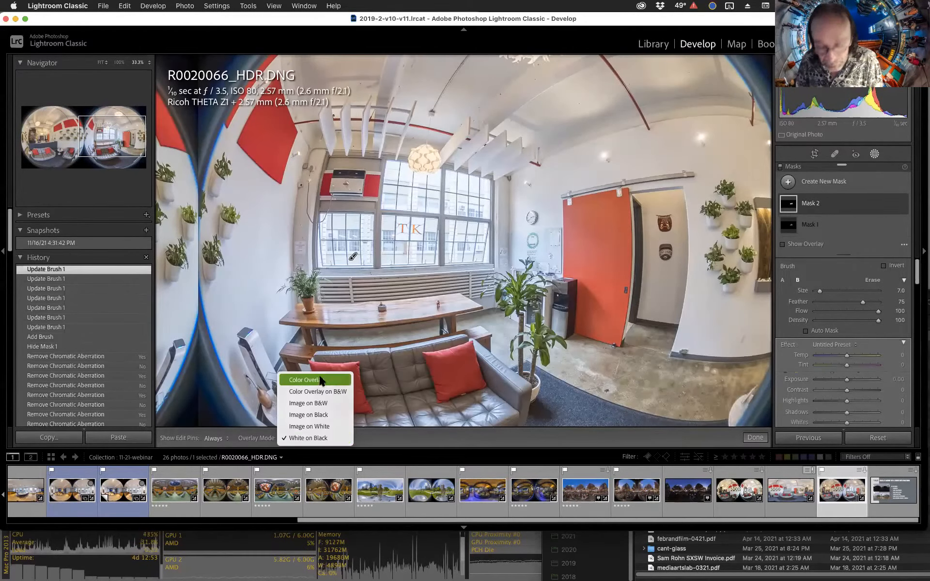
pyautogui.click(321, 377)
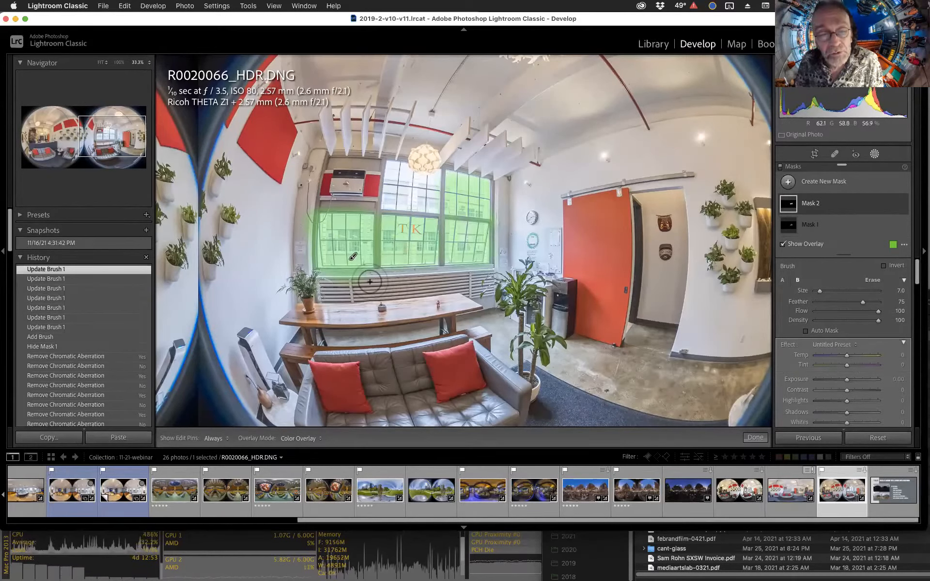
# Adjust the brush settings, setting brush A to size 12 and feather 70, and check the Erase brush settings.
pyautogui.click(870, 281)
pyautogui.click(782, 280)
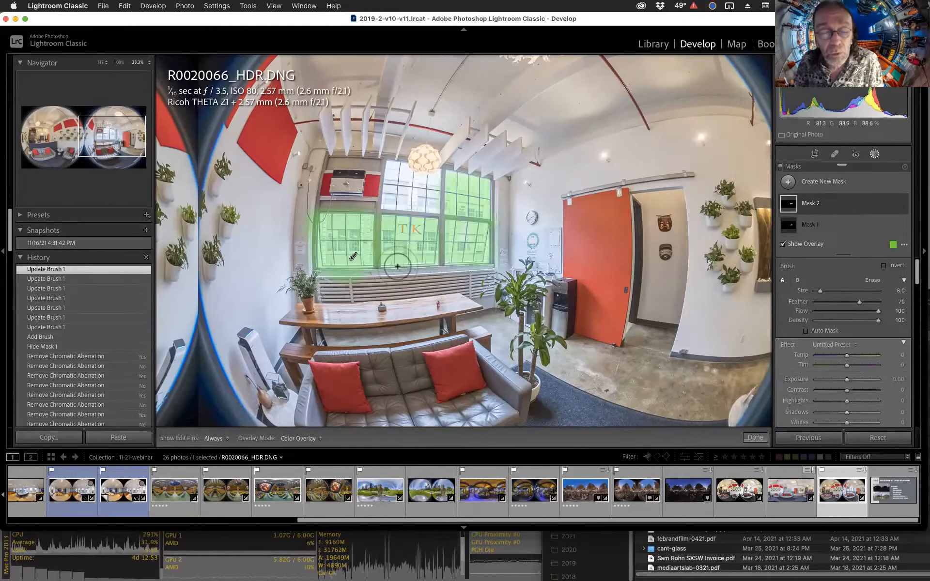
pyautogui.press('alt')
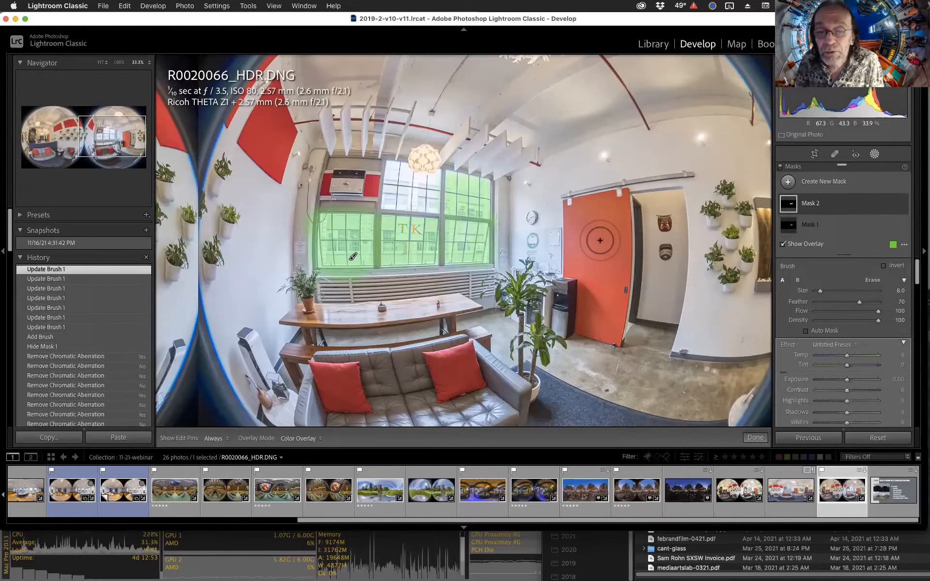
pyautogui.press('alt')
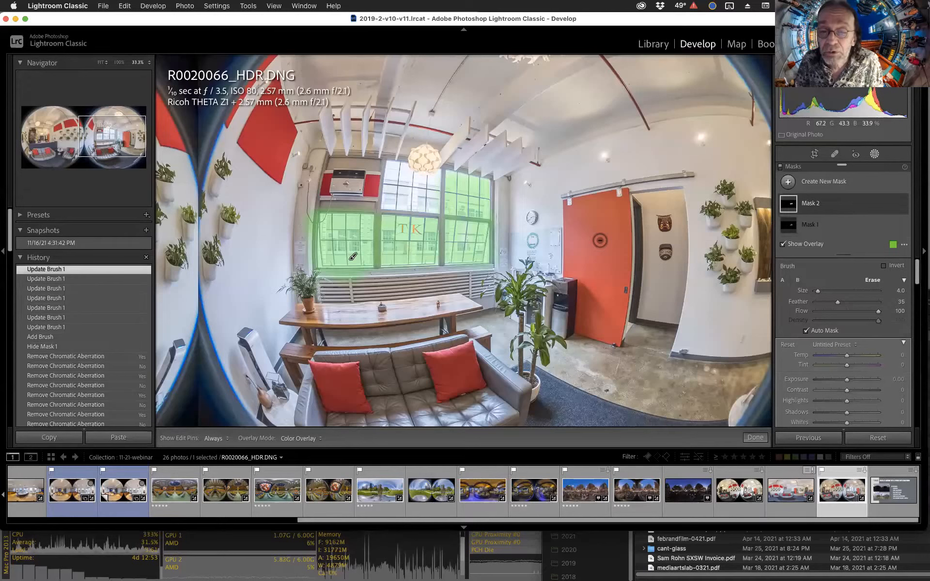
pyautogui.scroll(5, 599, 241)
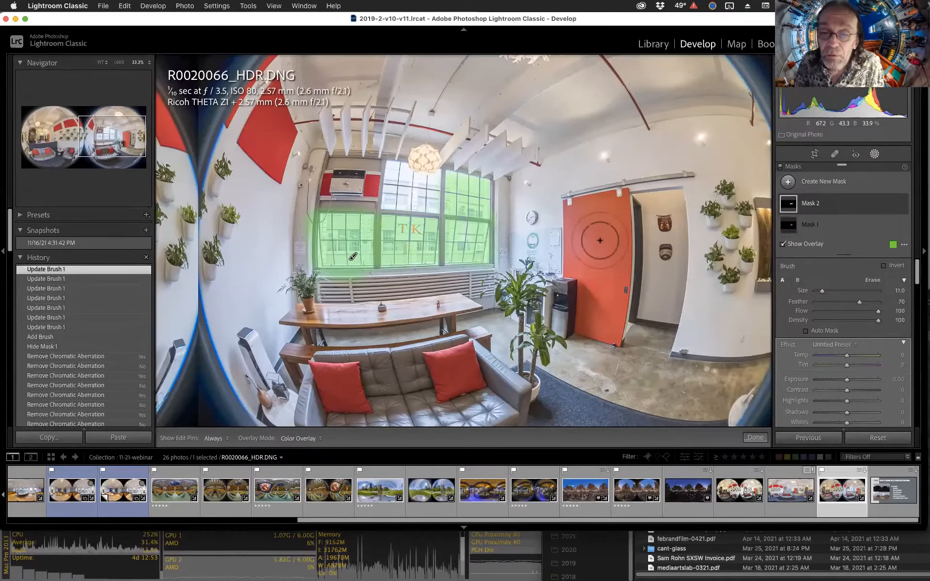
pyautogui.scroll(3, 600, 241)
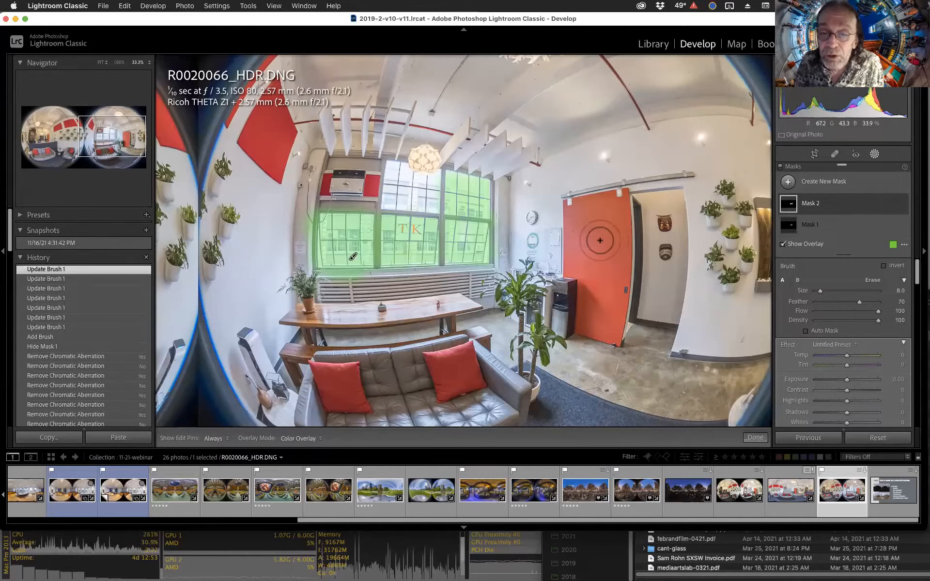
pyautogui.press('alt')
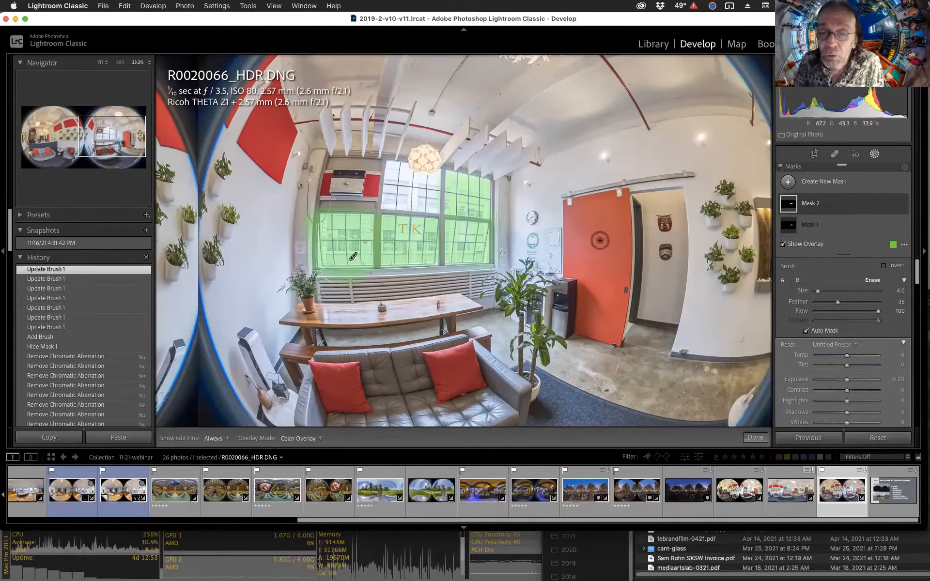
pyautogui.scroll(5, 599, 240)
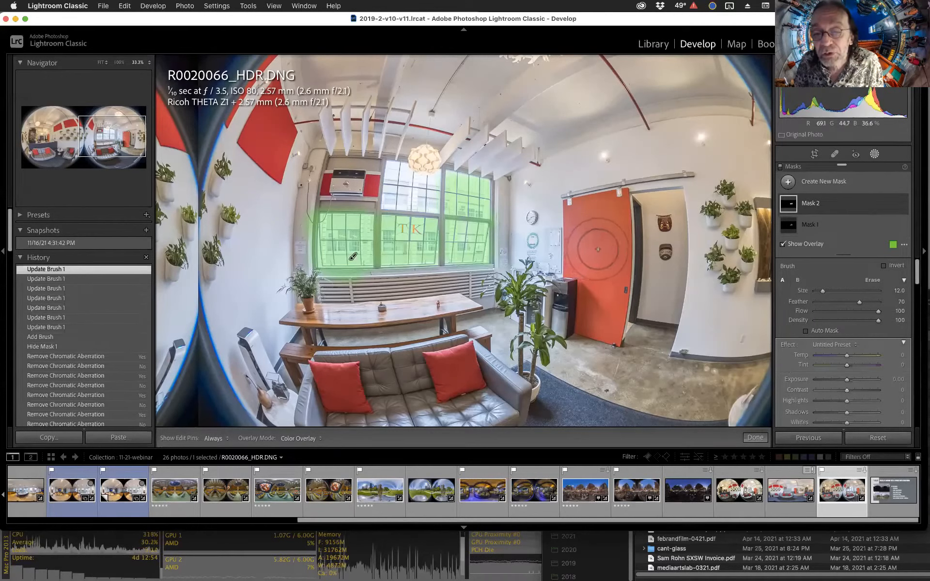
pyautogui.scroll(-4, 598, 249)
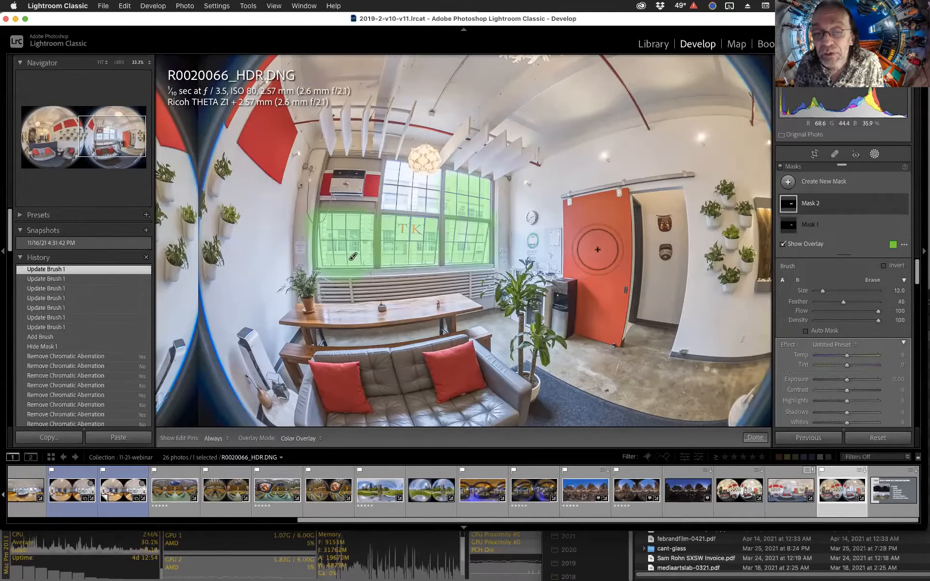
pyautogui.scroll(4, 598, 249)
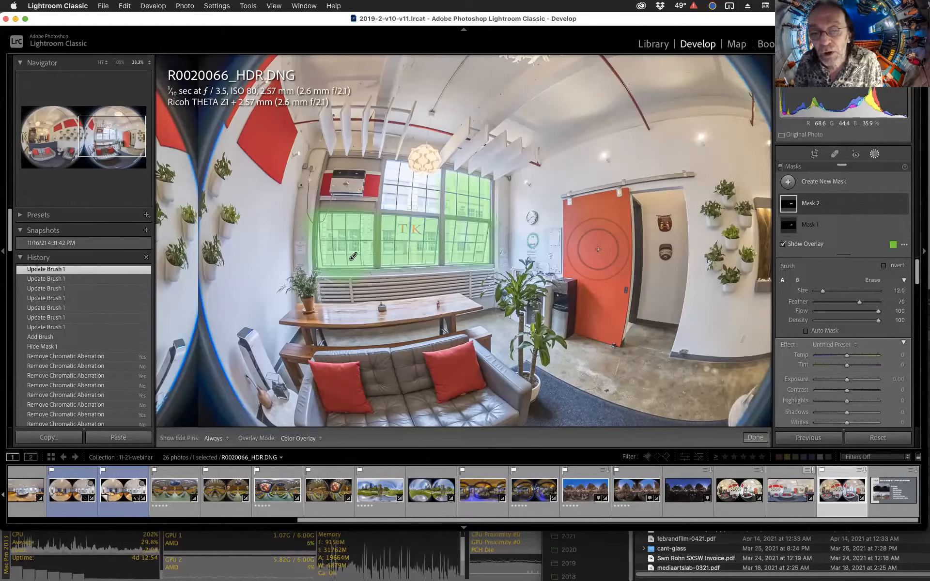
pyautogui.scroll(-5, 597, 249)
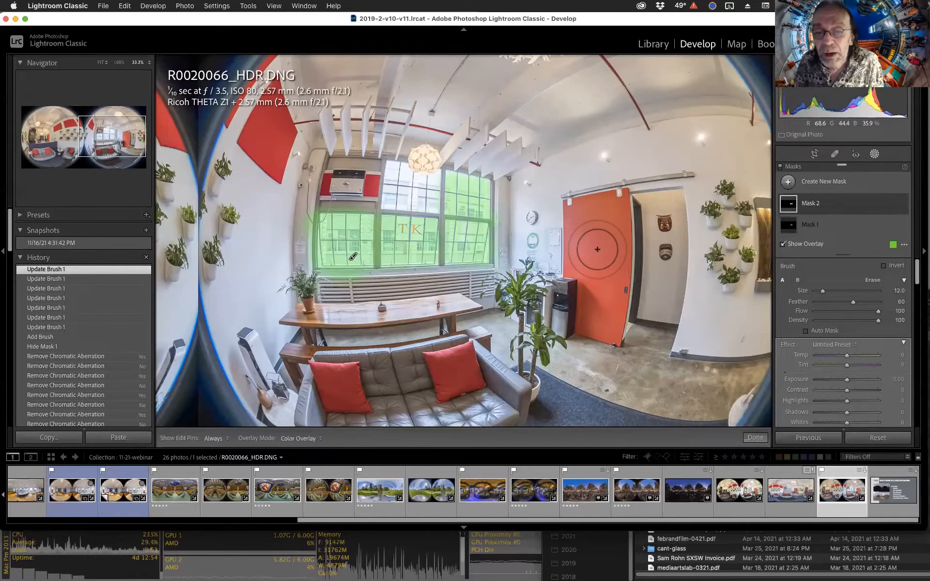
pyautogui.press('alt')
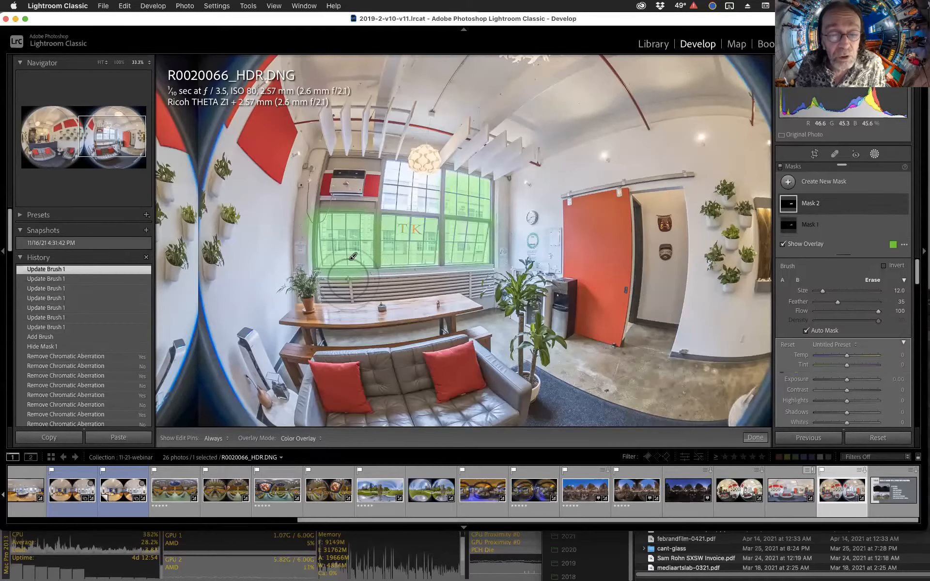
pyautogui.press('h')
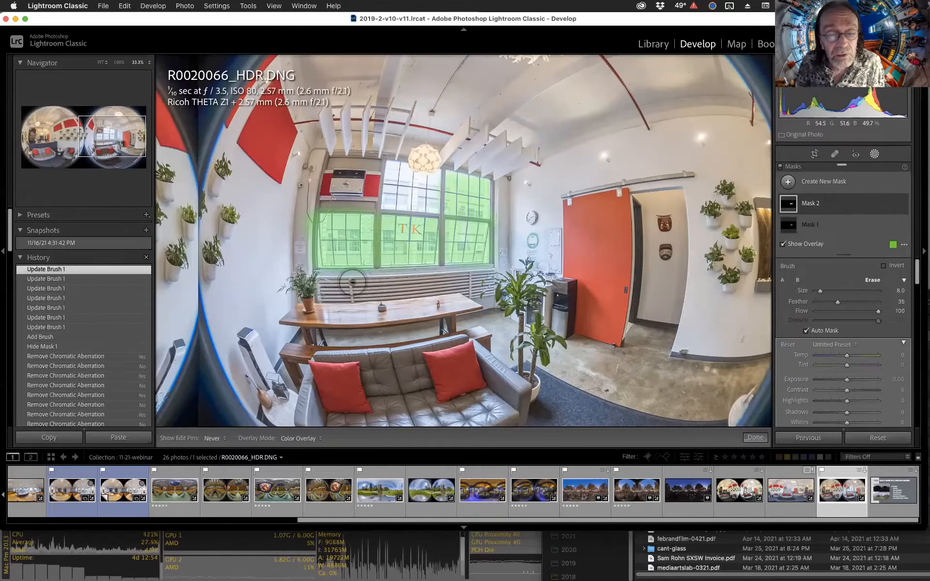
pyautogui.press('h')
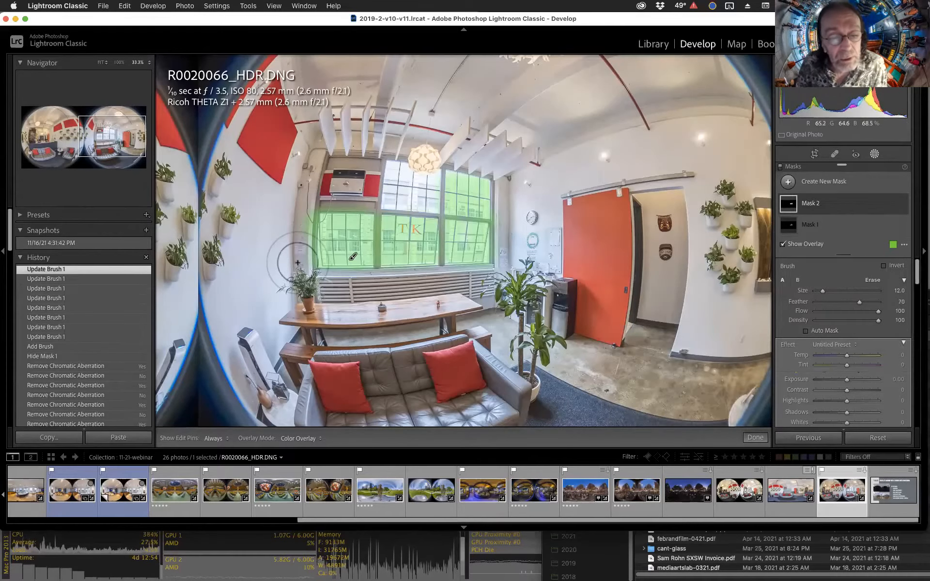
pyautogui.press('h')
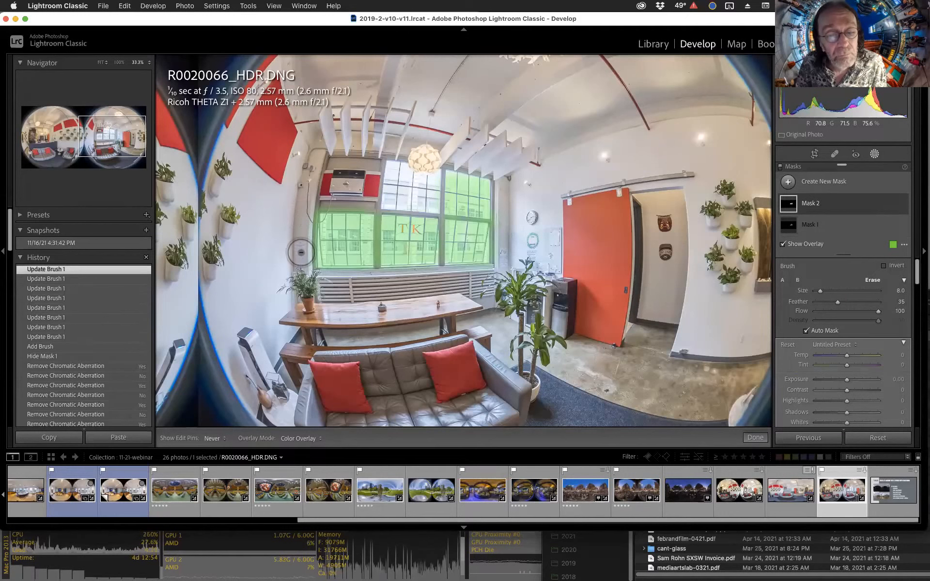
# Erase mask spill along the bottom and left edges of the window panes, shrinking the Erase brush to size 2.
pyautogui.moveTo(300, 275); pyautogui.dragTo(375, 266)
pyautogui.press('h')
pyautogui.scroll(-6, 377, 266)
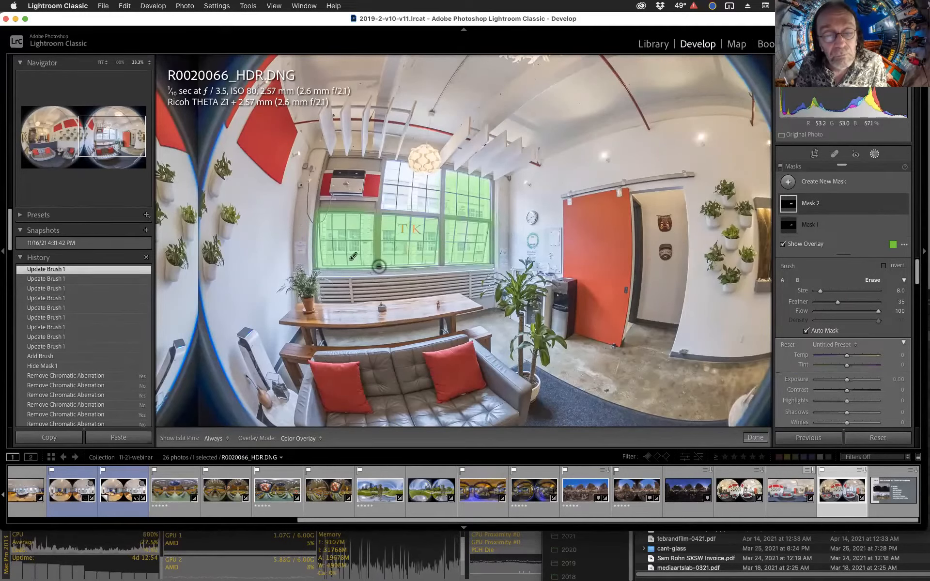
pyautogui.press('h')
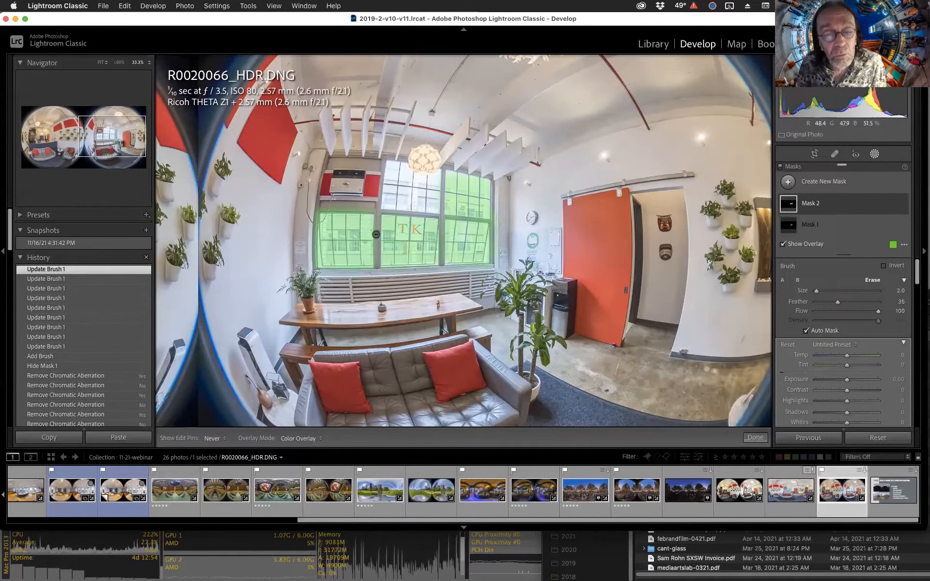
pyautogui.moveTo(375, 209); pyautogui.dragTo(311, 209)
pyautogui.moveTo(310, 266); pyautogui.dragTo(311, 273)
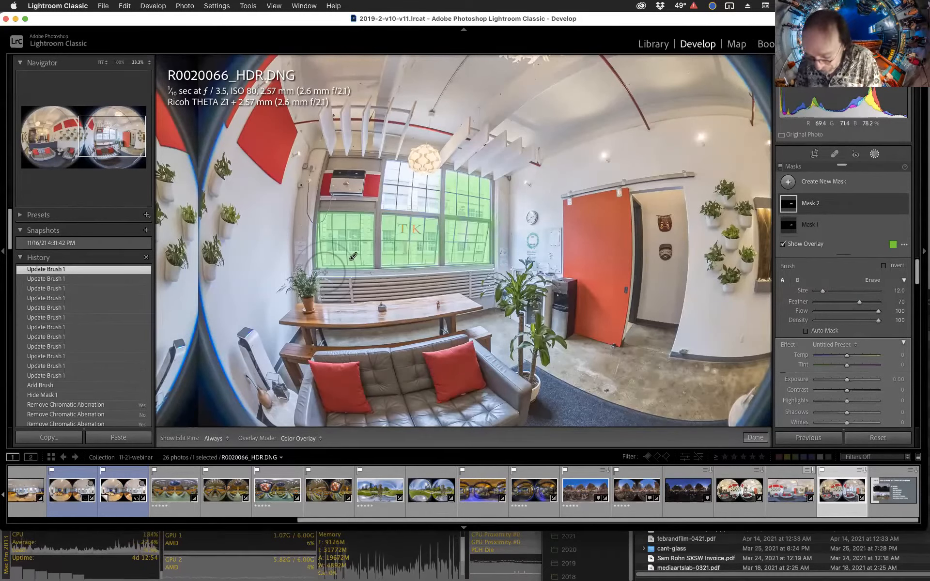
# In White on Black overlay view, erase the stray mask along the left pane's edge, then hide the overlay.
pyautogui.click(312, 439)
pyautogui.click(371, 332)
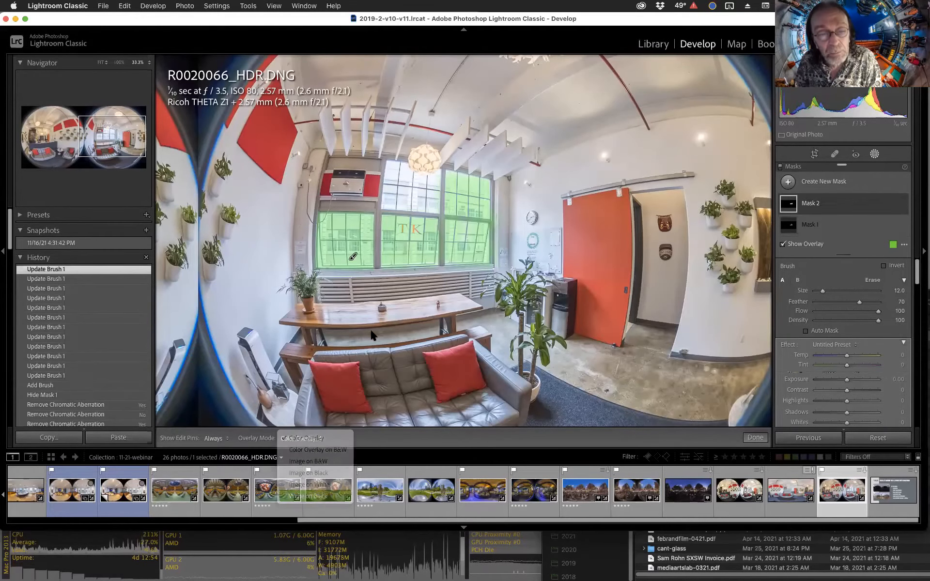
pyautogui.press('alt')
pyautogui.hotkey('alt', 'h')
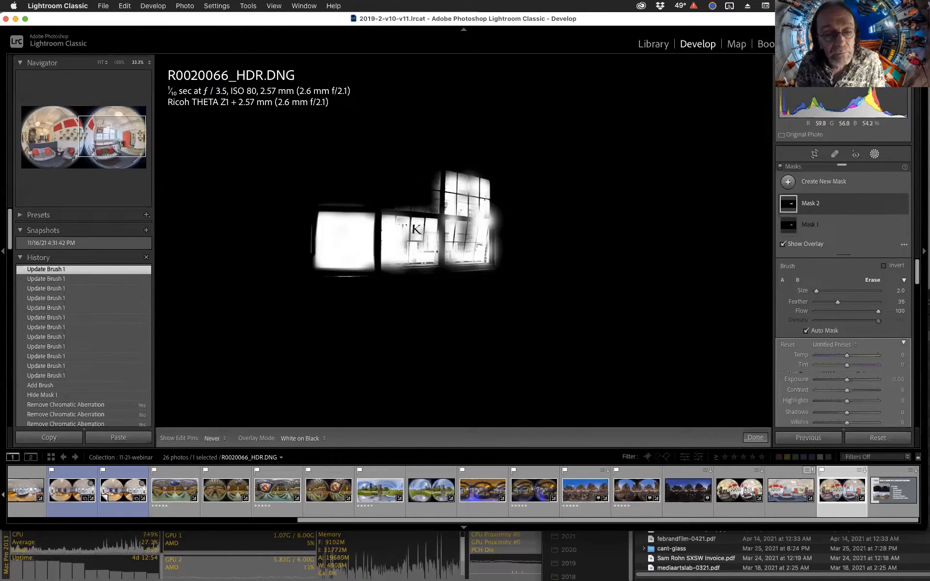
pyautogui.moveTo(311, 254); pyautogui.dragTo(311, 223)
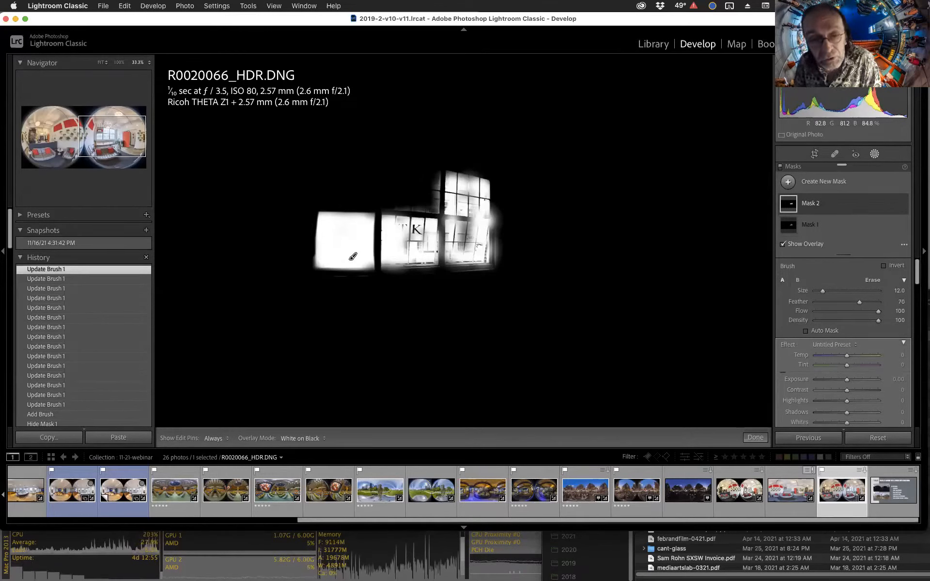
pyautogui.press('o')
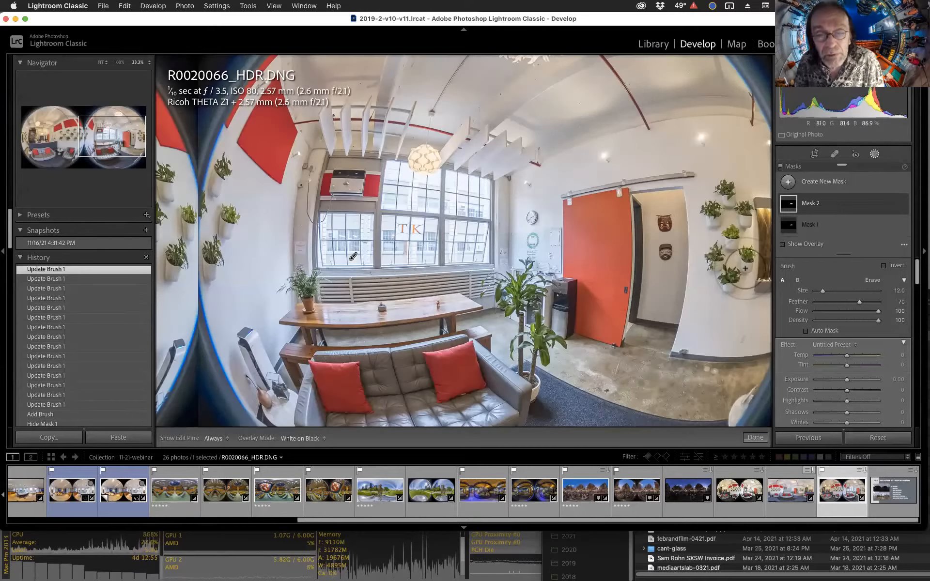
# Set the window mask's Exposure to -1.35, Temp to 42 and Tint to 15, and touch up the mask with a small dab.
pyautogui.moveTo(837, 379)
pyautogui.mouseDown()
pyautogui.moveTo(848, 381)
pyautogui.moveTo(835, 382)
pyautogui.moveTo(861, 356)
pyautogui.mouseUp()
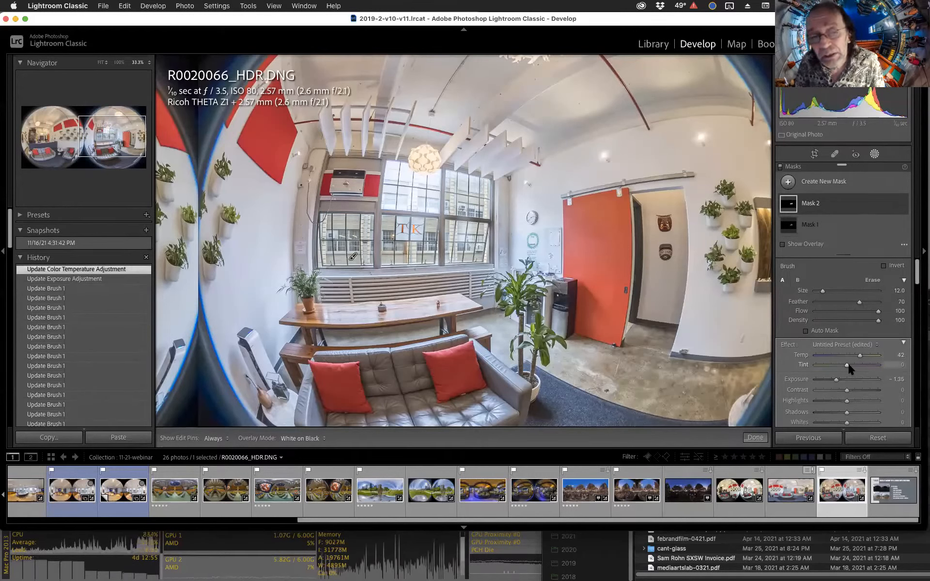
pyautogui.moveTo(853, 369); pyautogui.dragTo(854, 369)
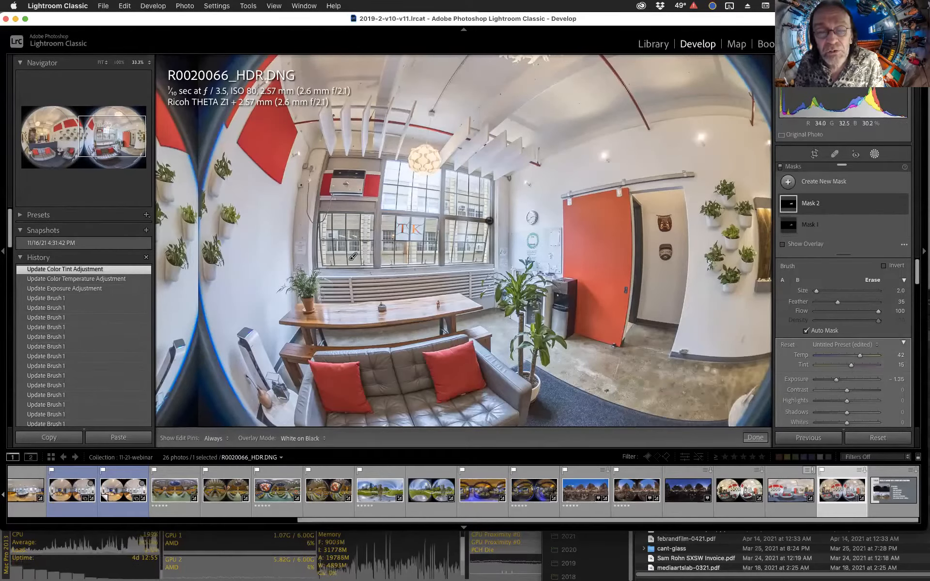
pyautogui.press('h')
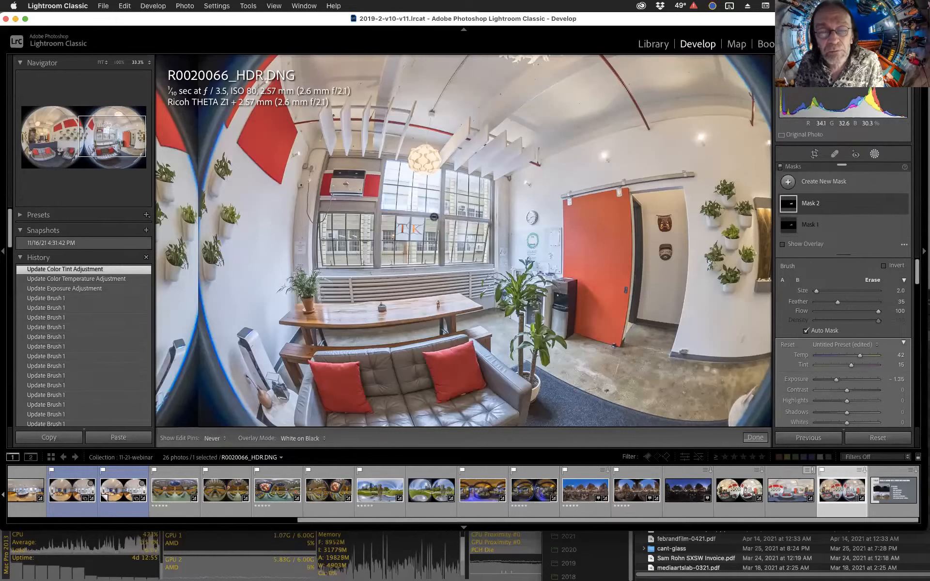
pyautogui.click(444, 231)
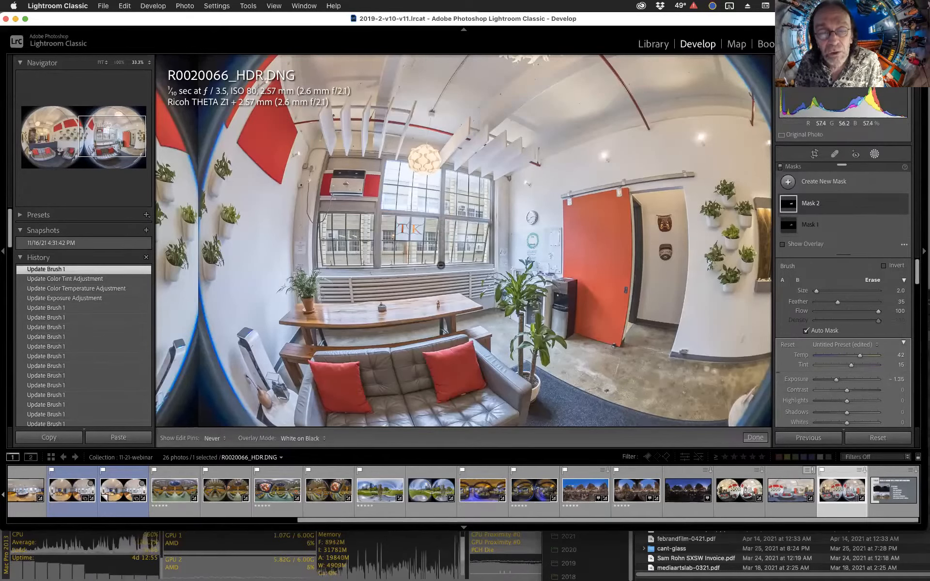
# Add a short brush stroke to the window mask beside the center pane, then hide Mask 2.
pyautogui.click(491, 229)
pyautogui.press('h')
pyautogui.press('h')
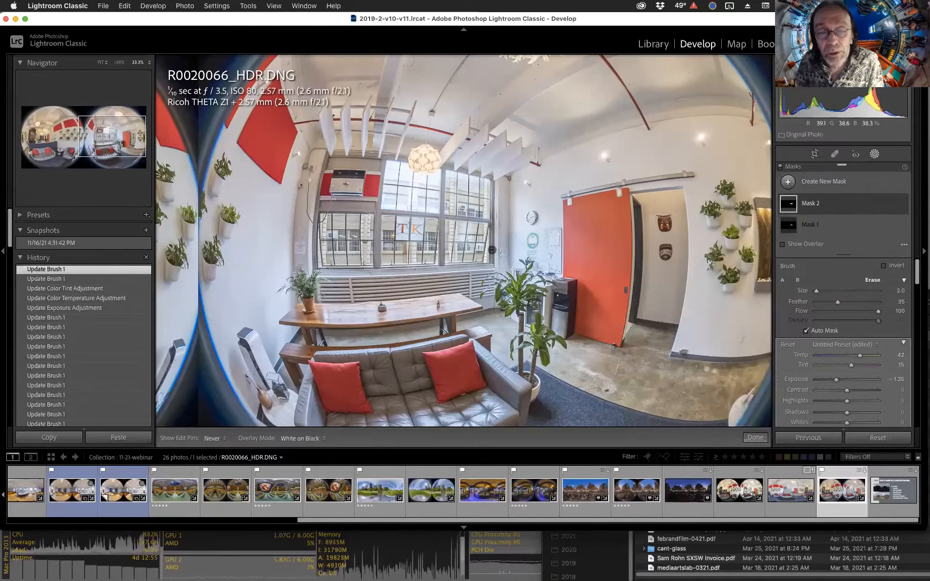
pyautogui.moveTo(497, 226); pyautogui.dragTo(494, 198)
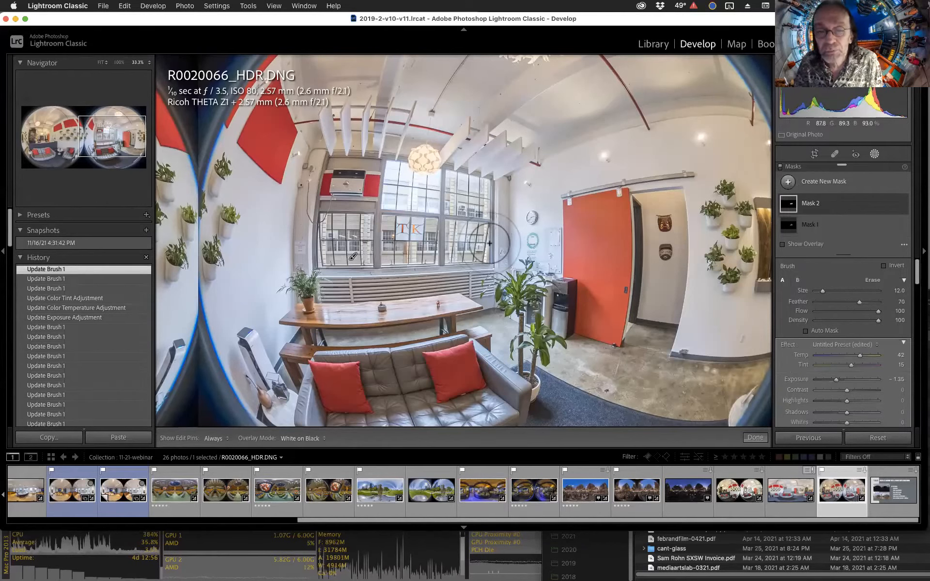
pyautogui.click(902, 204)
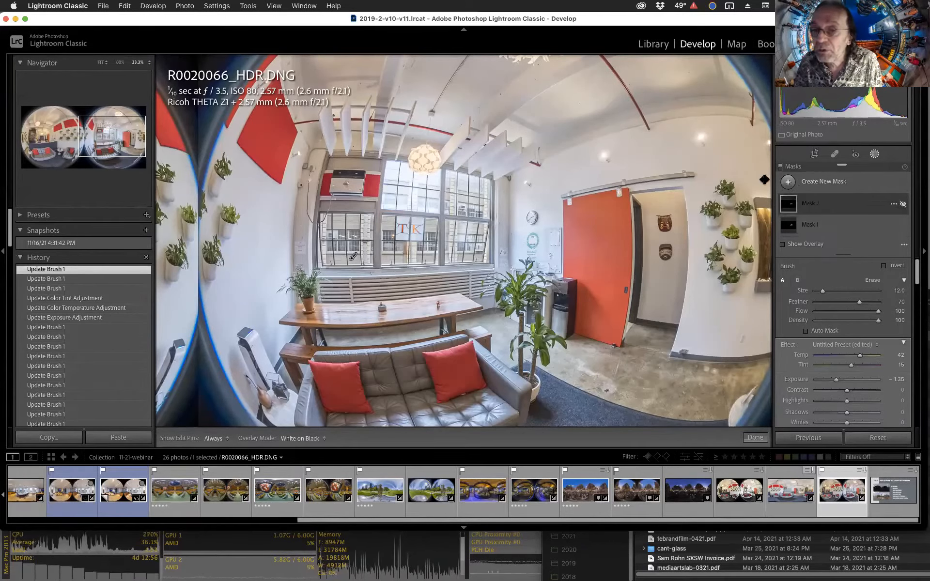
# Create a new Luminance Range mask, sample the bright window area, and set the range to 95/99.
pyautogui.click(786, 184)
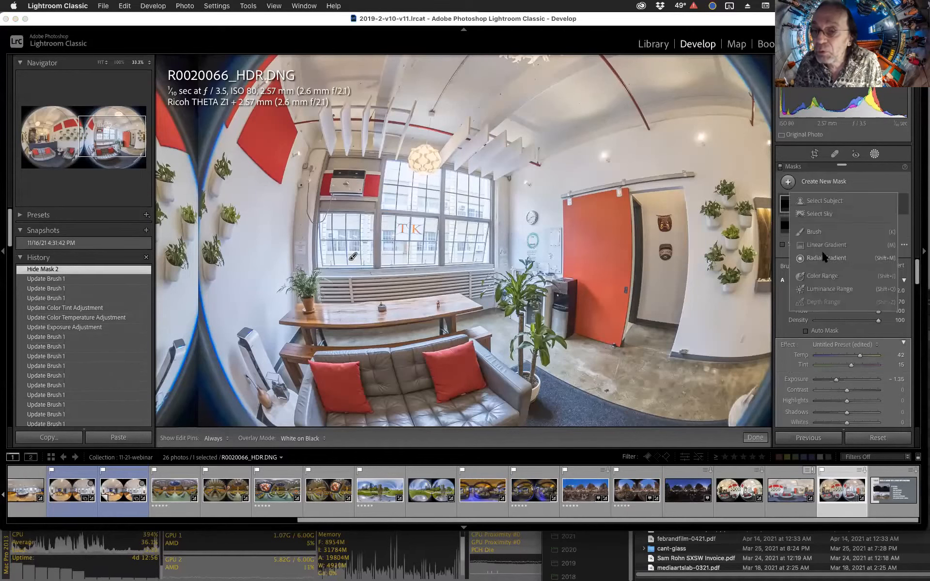
pyautogui.click(829, 289)
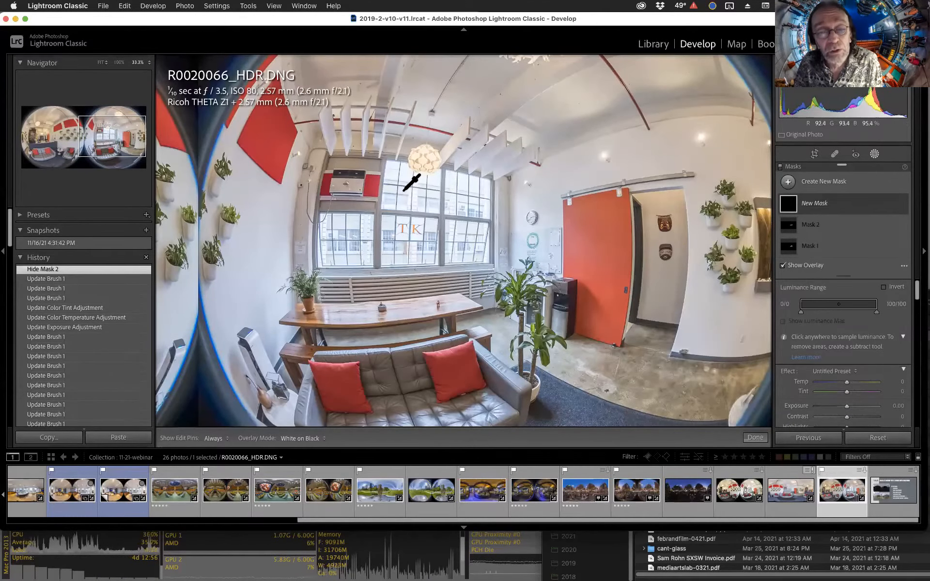
pyautogui.moveTo(389, 174); pyautogui.dragTo(414, 204)
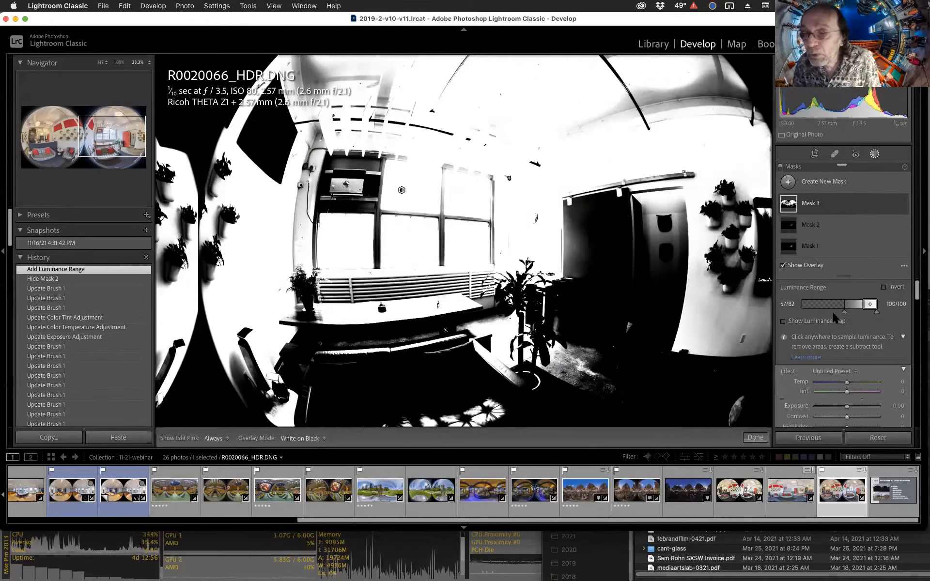
pyautogui.moveTo(845, 314); pyautogui.dragTo(876, 306)
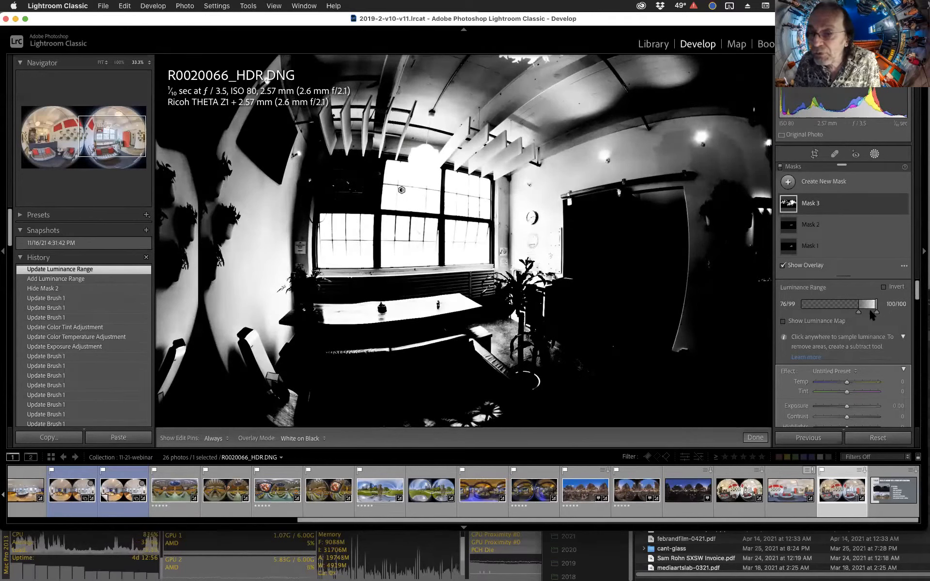
pyautogui.moveTo(859, 311); pyautogui.dragTo(872, 311)
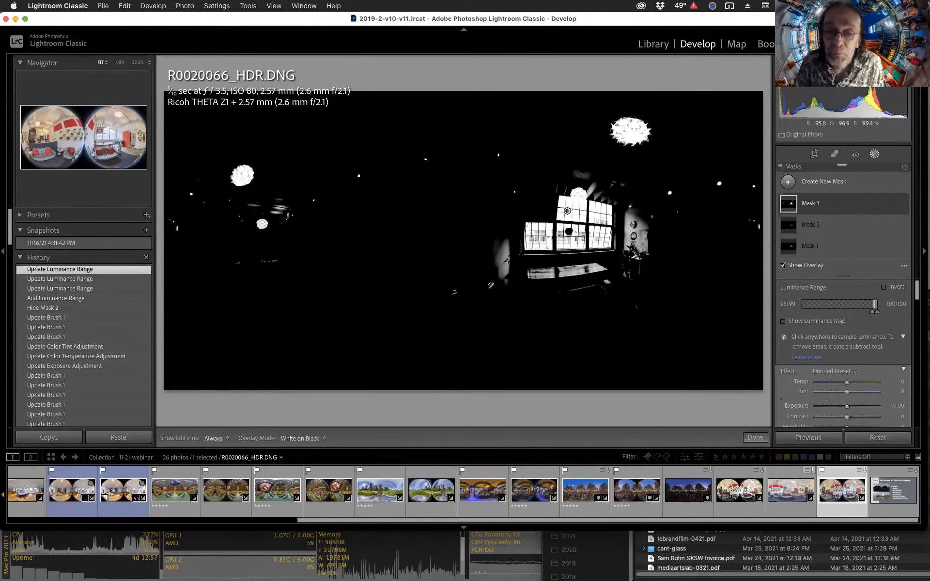
# Subtract a brush from the luminance mask and paint out the bright spots on the table and floor.
pyautogui.press('z')
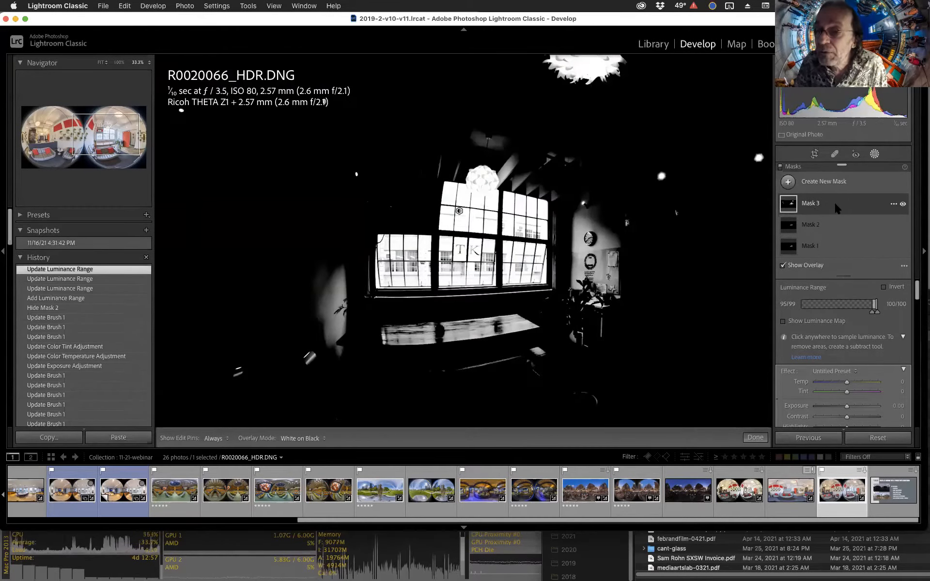
pyautogui.click(847, 201)
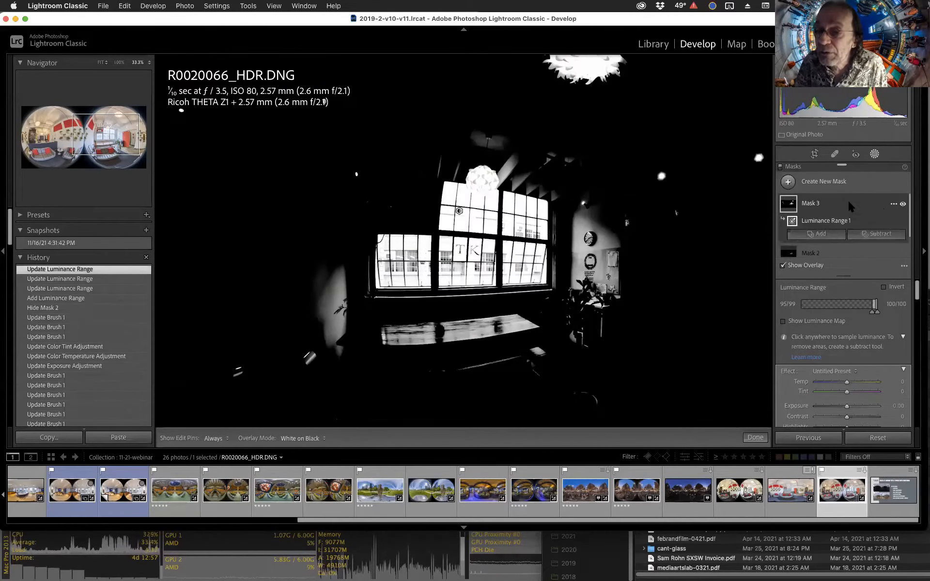
pyautogui.click(830, 232)
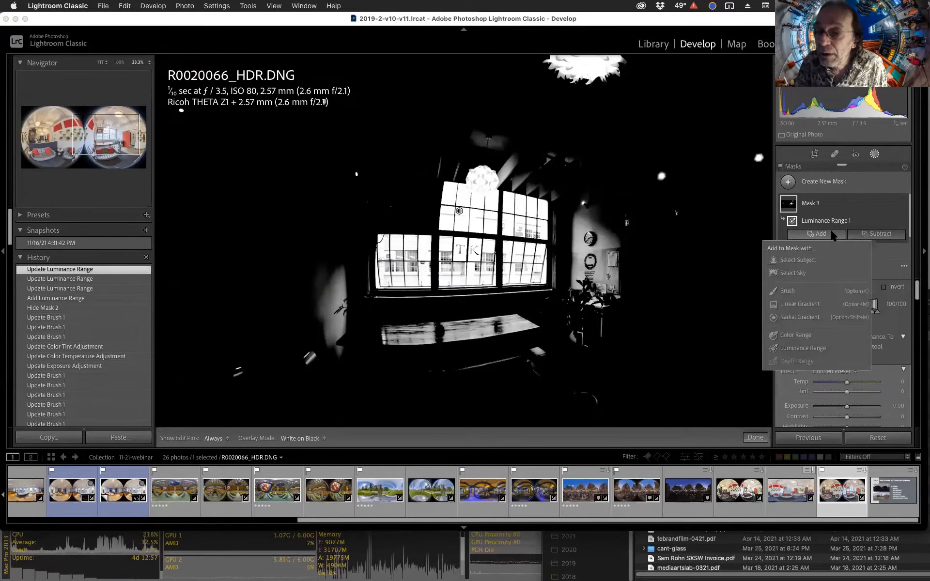
pyautogui.click(876, 234)
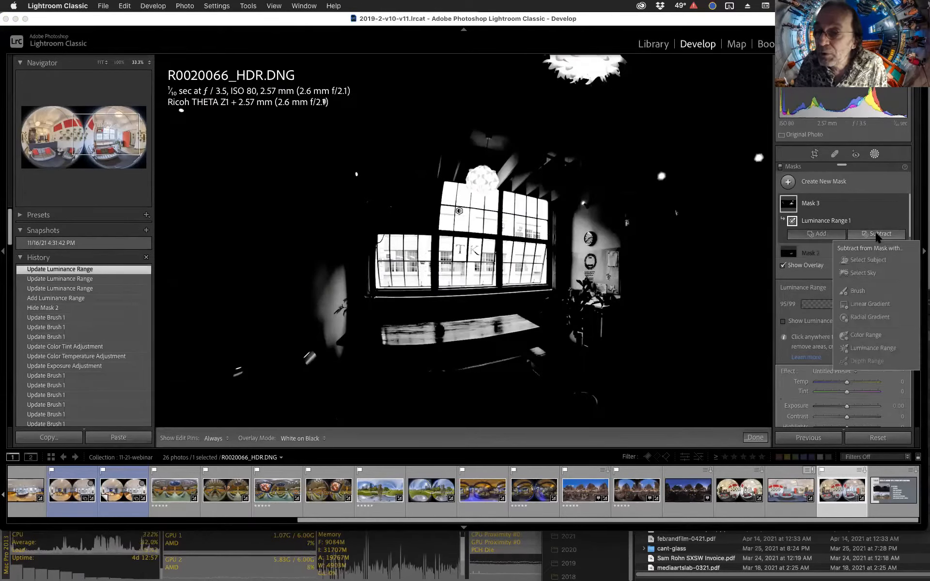
pyautogui.click(853, 291)
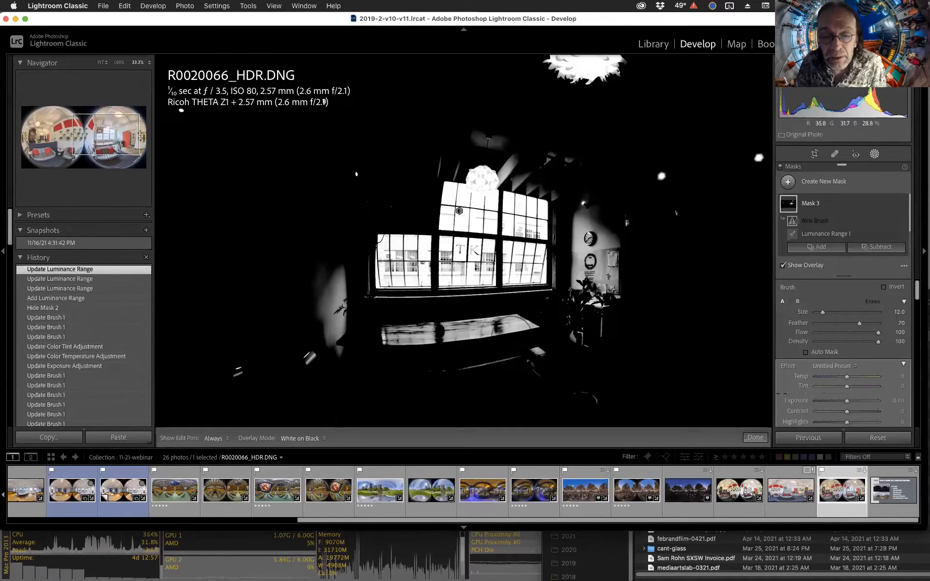
pyautogui.moveTo(514, 324)
pyautogui.mouseDown()
pyautogui.moveTo(455, 326)
pyautogui.moveTo(569, 312)
pyautogui.moveTo(578, 230)
pyautogui.moveTo(593, 286)
pyautogui.moveTo(612, 247)
pyautogui.moveTo(605, 291)
pyautogui.moveTo(504, 361)
pyautogui.mouseUp()
pyautogui.moveTo(332, 371); pyautogui.dragTo(327, 378)
pyautogui.click(315, 362)
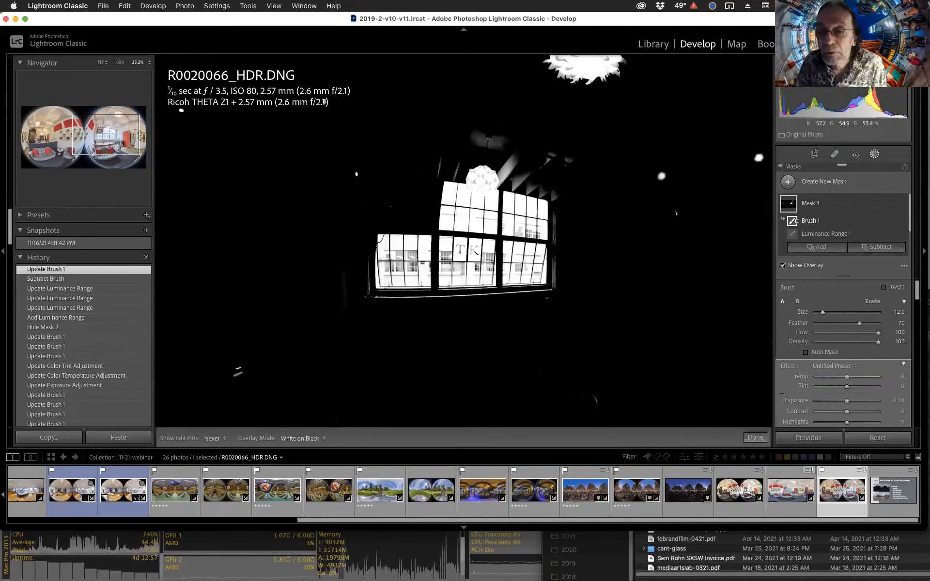
pyautogui.moveTo(615, 310); pyautogui.dragTo(636, 294)
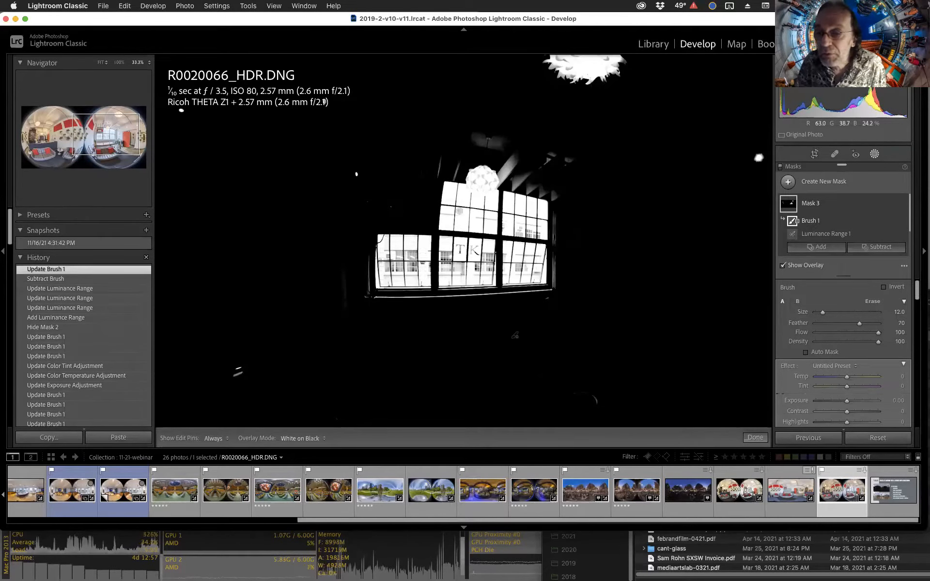
# Continue subtracting with the brush over the ceiling lights and stray bright spots across the panorama.
pyautogui.press('z')
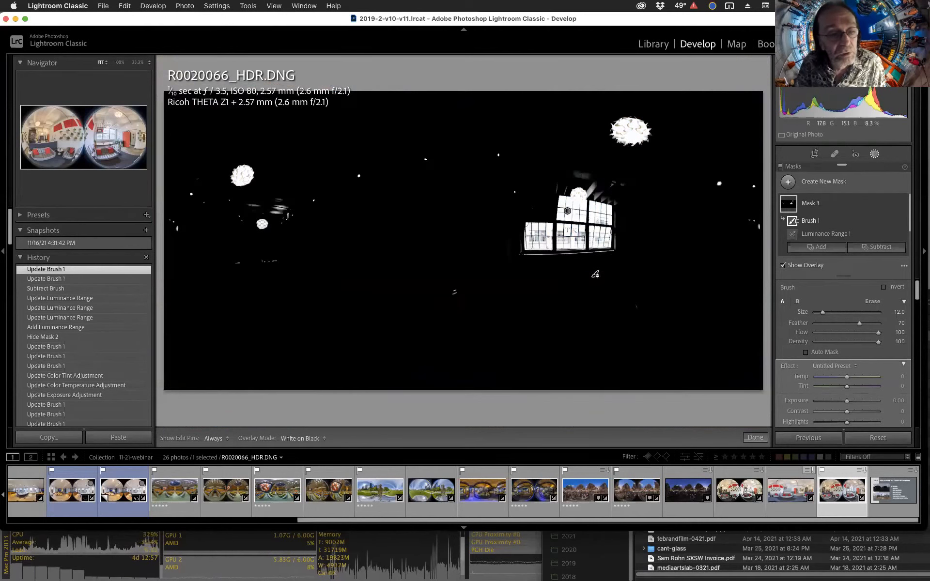
pyautogui.moveTo(241, 173)
pyautogui.mouseDown()
pyautogui.moveTo(245, 182)
pyautogui.moveTo(207, 161)
pyautogui.moveTo(177, 211)
pyautogui.mouseUp()
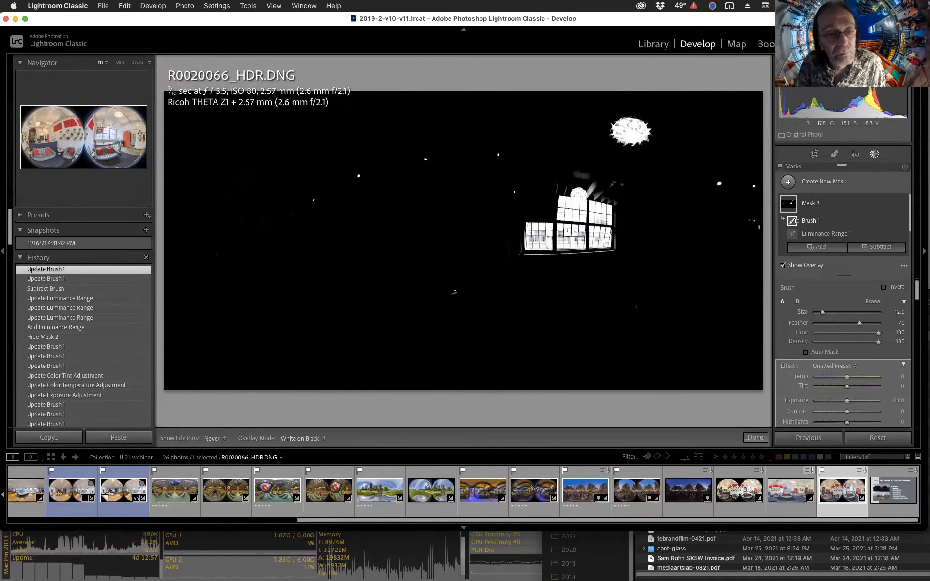
pyautogui.moveTo(333, 233)
pyautogui.mouseDown()
pyautogui.moveTo(395, 255)
pyautogui.moveTo(424, 160)
pyautogui.mouseUp()
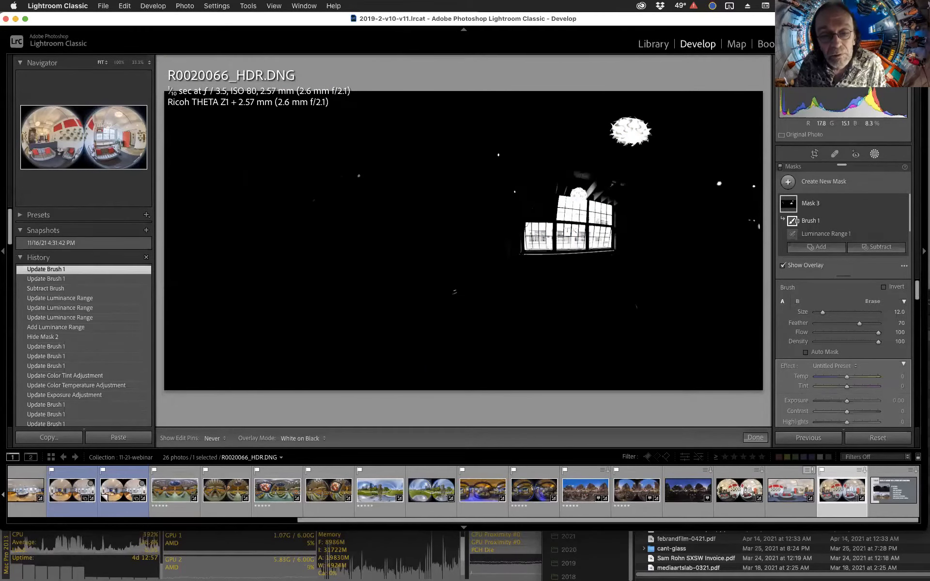
pyautogui.moveTo(499, 155)
pyautogui.mouseDown()
pyautogui.moveTo(514, 192)
pyautogui.moveTo(557, 214)
pyautogui.mouseUp()
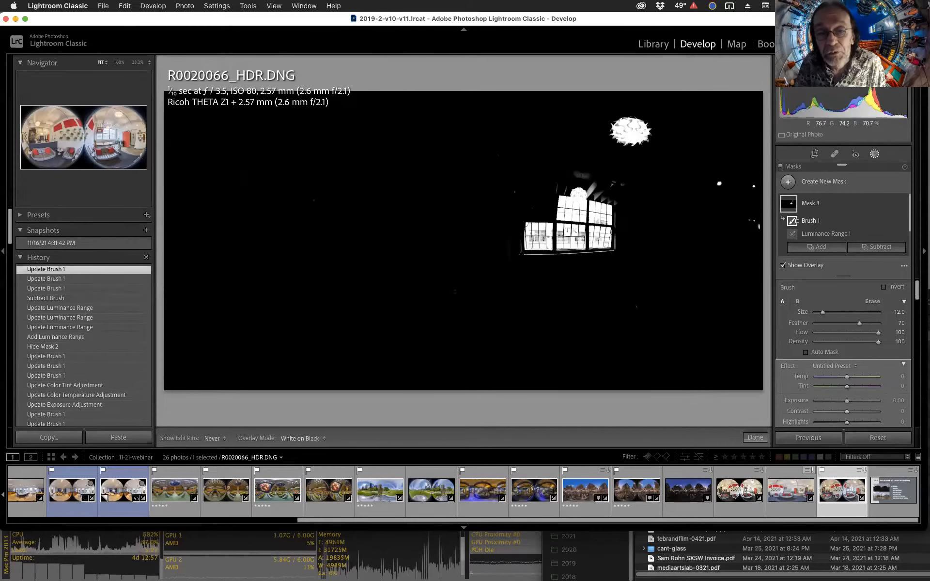
pyautogui.moveTo(526, 149); pyautogui.dragTo(756, 223)
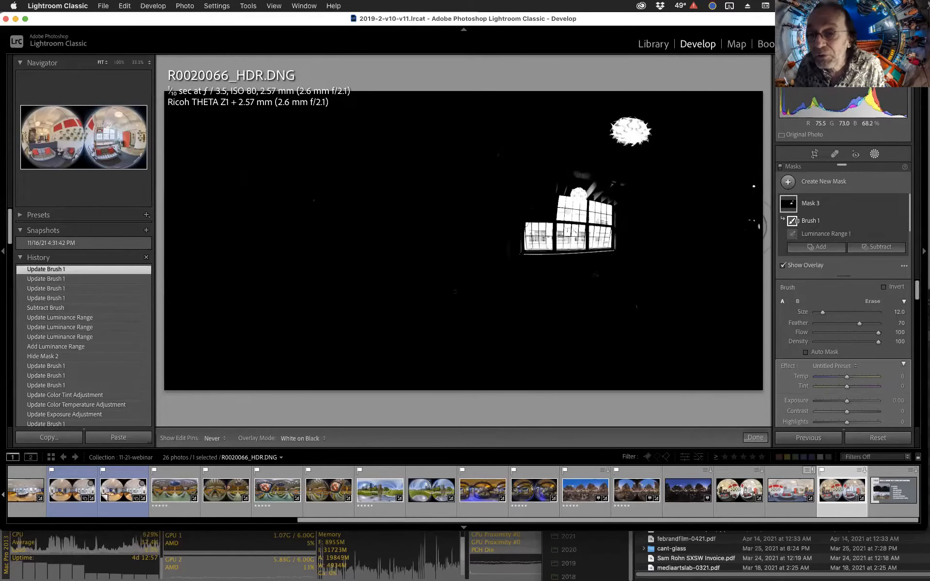
pyautogui.moveTo(755, 187); pyautogui.dragTo(759, 173)
pyautogui.press('h')
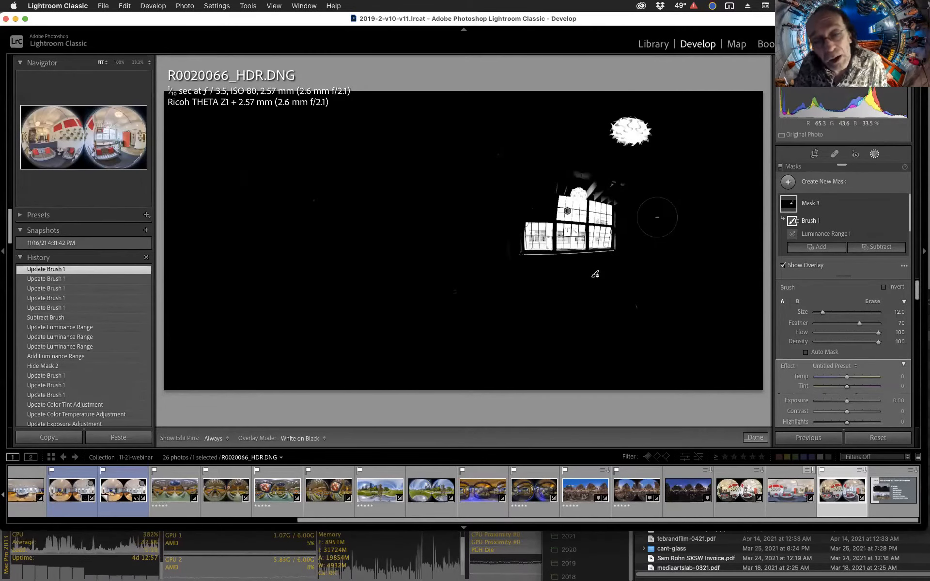
# Add a brush to the luminance mask and dab spots on the left and right window panes.
pyautogui.press('z')
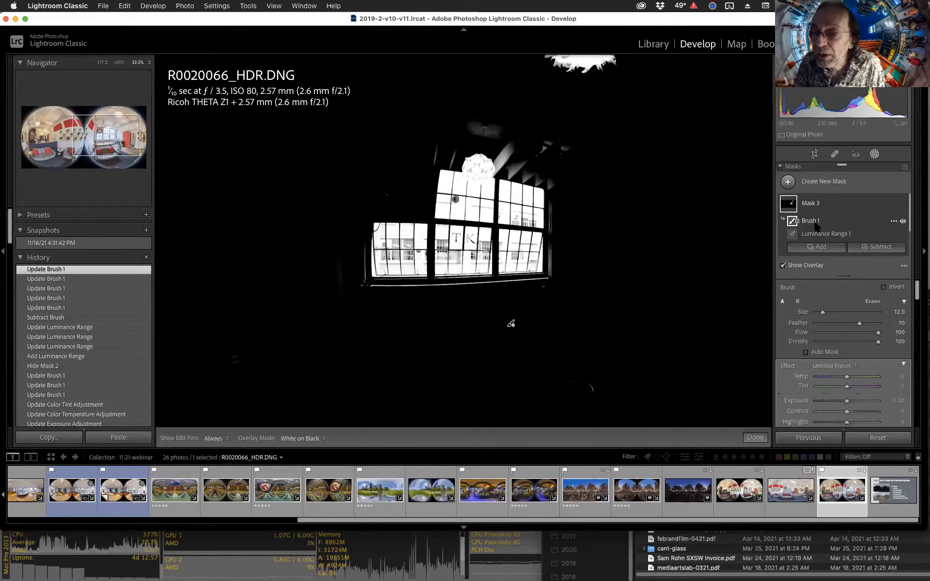
pyautogui.click(823, 247)
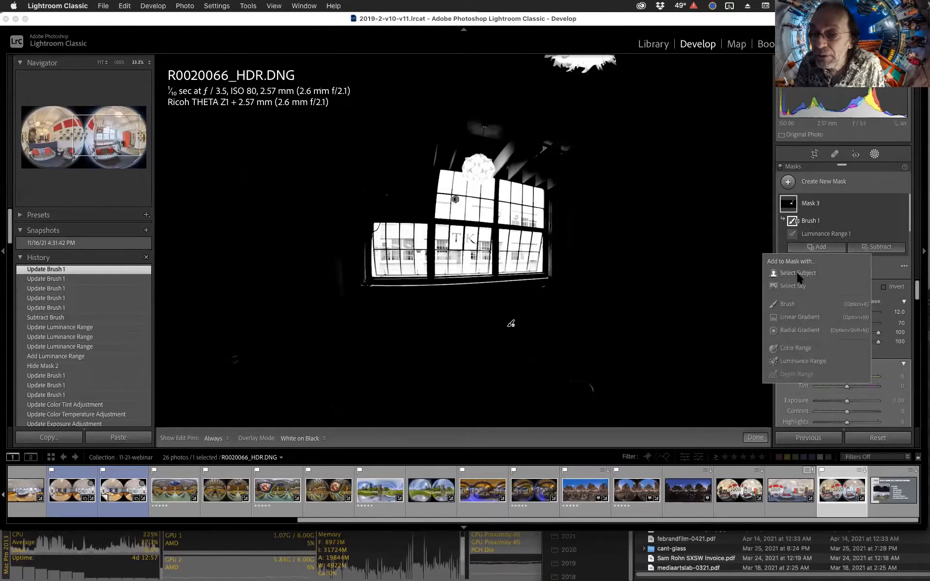
pyautogui.click(792, 301)
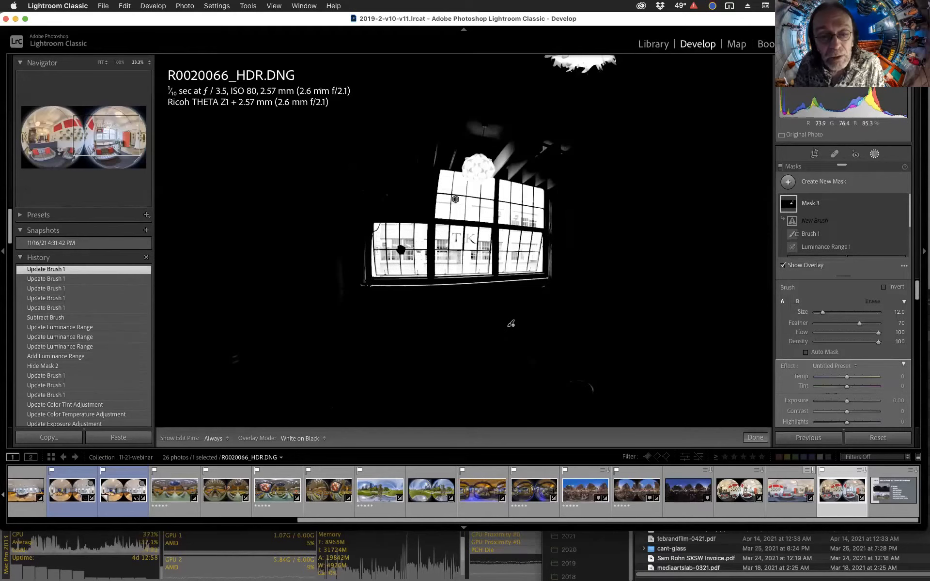
pyautogui.click(402, 248)
pyautogui.click(545, 240)
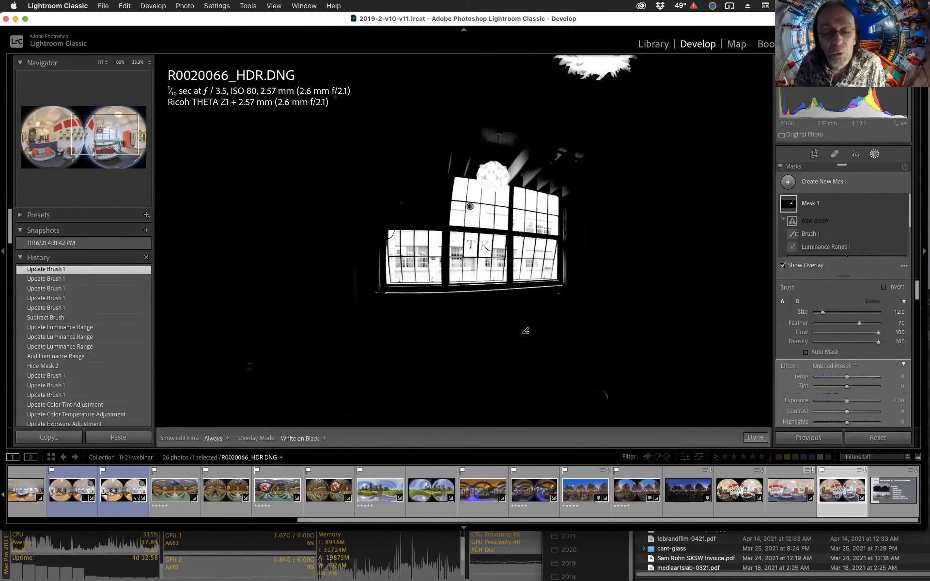
# Zoom to 100% on the windows, set the brush size to 5, and set the mask's Exposure to -2.72.
pyautogui.click(118, 62)
pyautogui.press('[')
pyautogui.press('[')
pyautogui.press('[')
pyautogui.press('[')
pyautogui.press('[')
pyautogui.press('[')
pyautogui.press('[')
pyautogui.press('[')
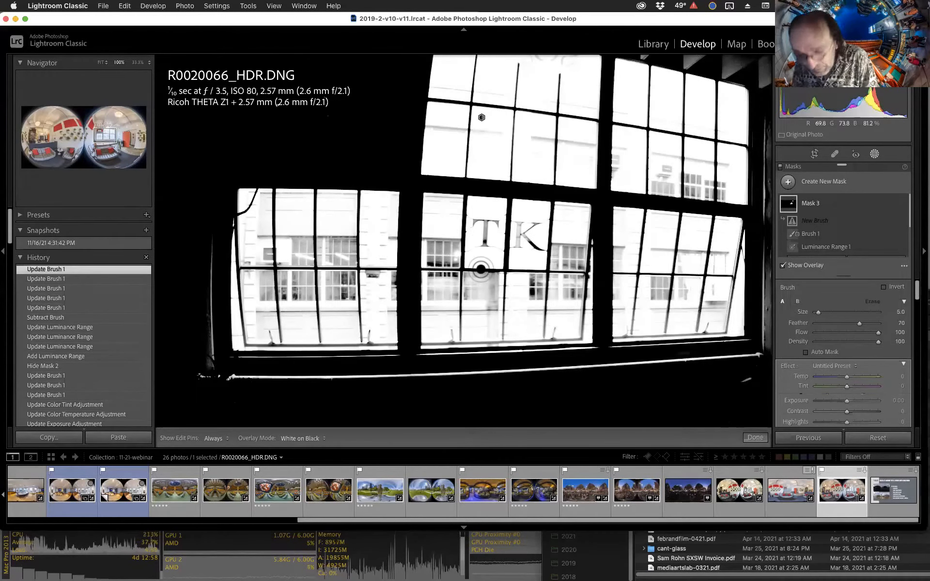
pyautogui.press('o')
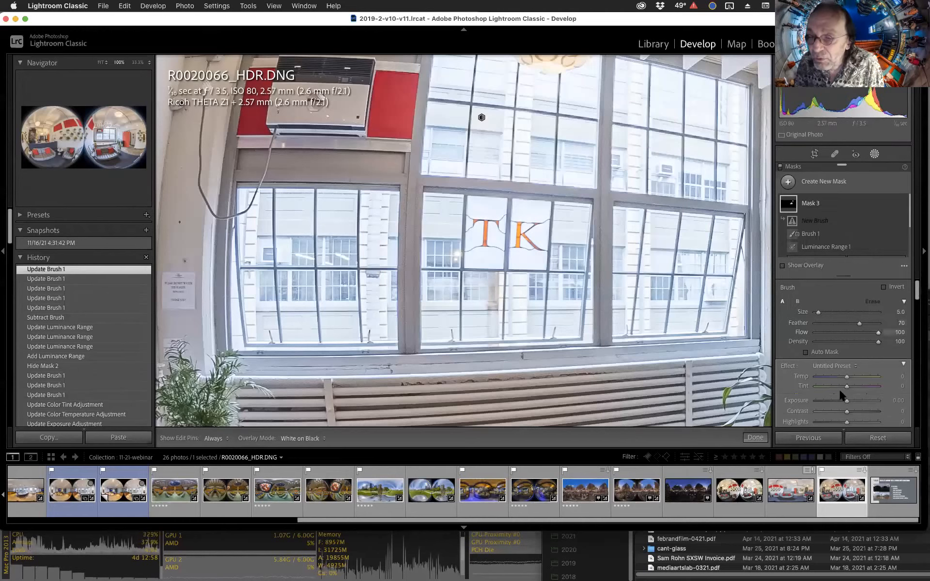
pyautogui.moveTo(845, 400); pyautogui.dragTo(826, 400)
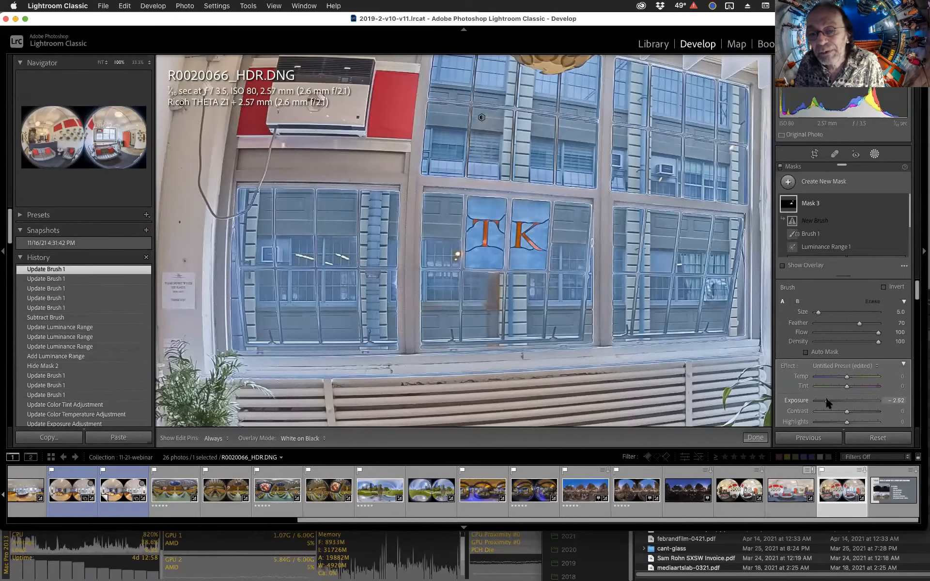
# Brush a short stroke over the bright spot on the left-center window pane.
pyautogui.press('alt')
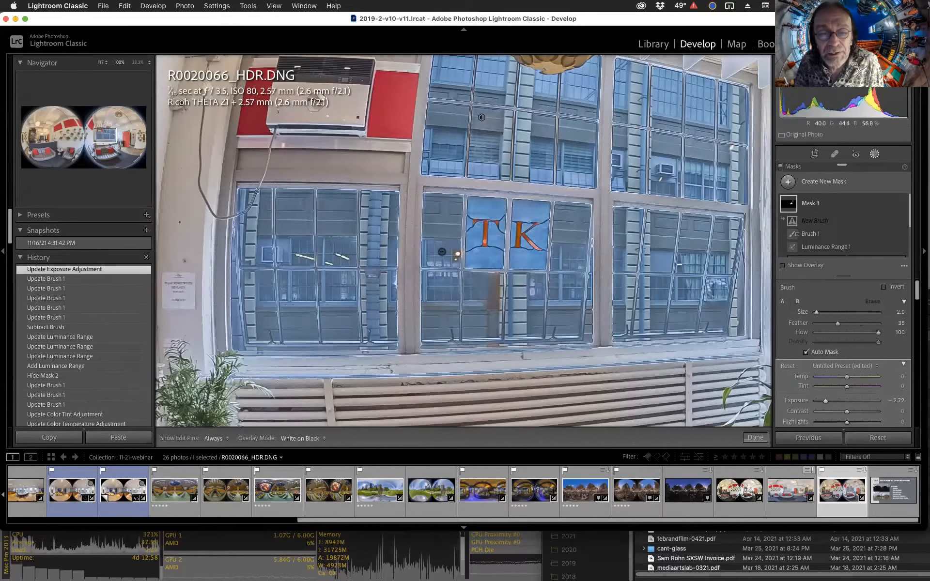
pyautogui.press('h')
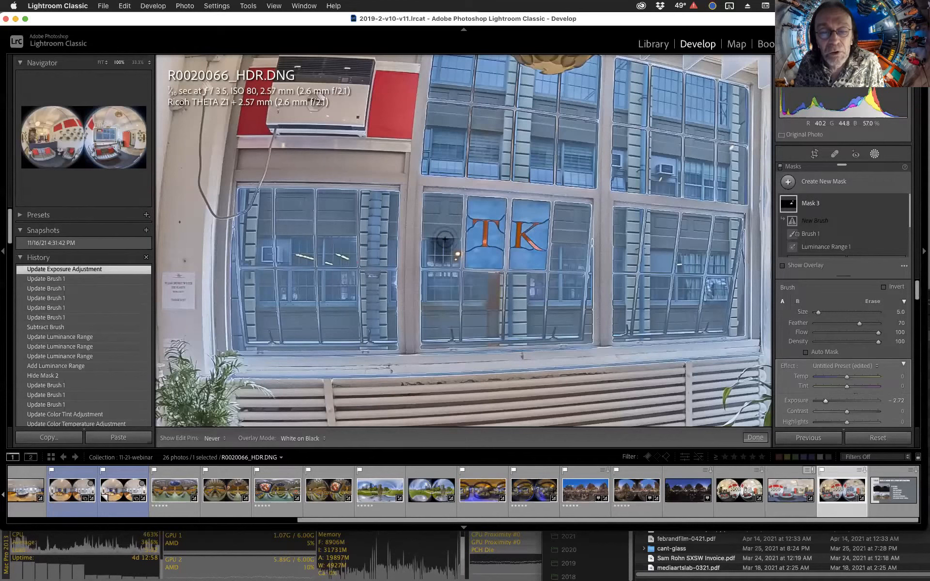
pyautogui.moveTo(435, 253)
pyautogui.mouseDown()
pyautogui.moveTo(435, 233)
pyautogui.moveTo(441, 255)
pyautogui.mouseUp()
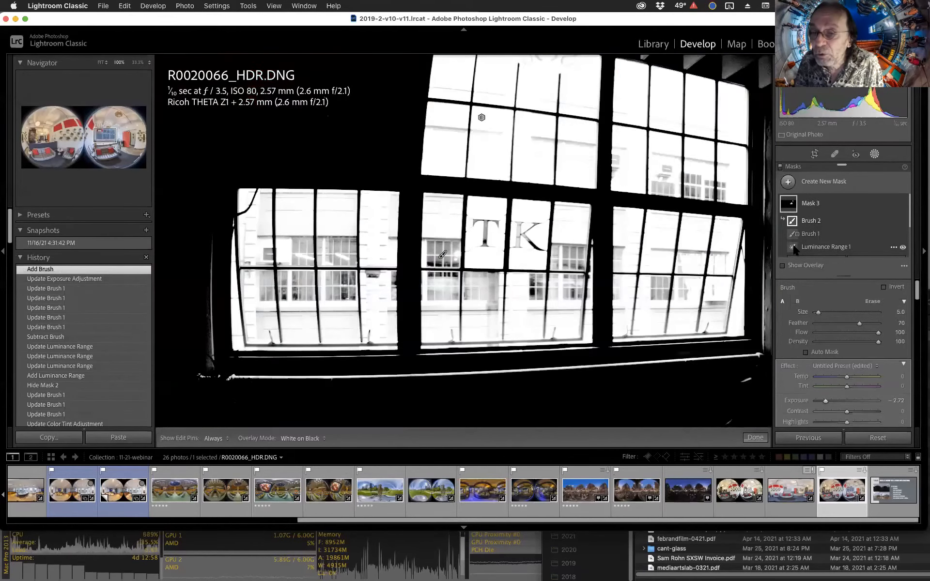
# Narrow the Luminance Range component to 86/99, then hide Mask 3 to compare.
pyautogui.click(798, 248)
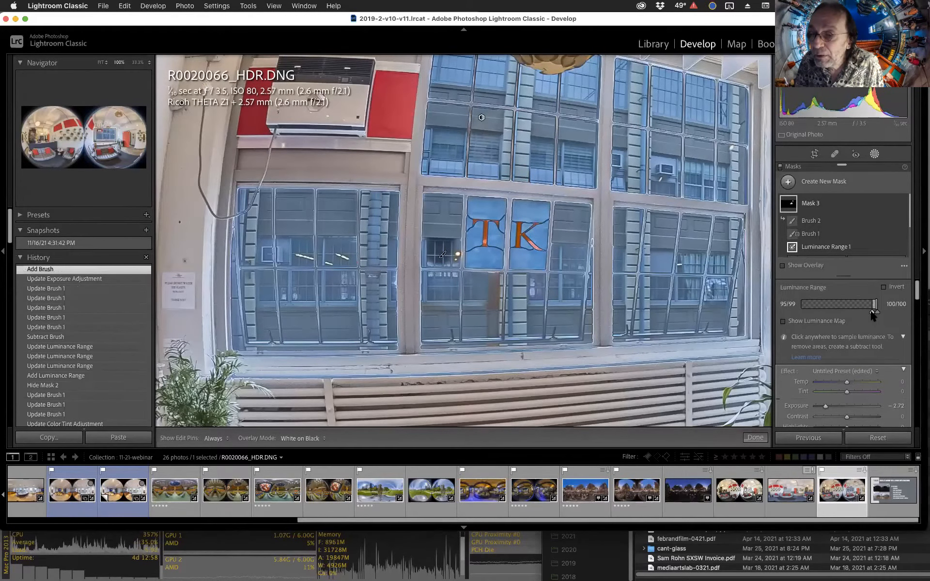
pyautogui.moveTo(871, 314)
pyautogui.mouseDown()
pyautogui.moveTo(866, 304)
pyautogui.moveTo(877, 303)
pyautogui.mouseUp()
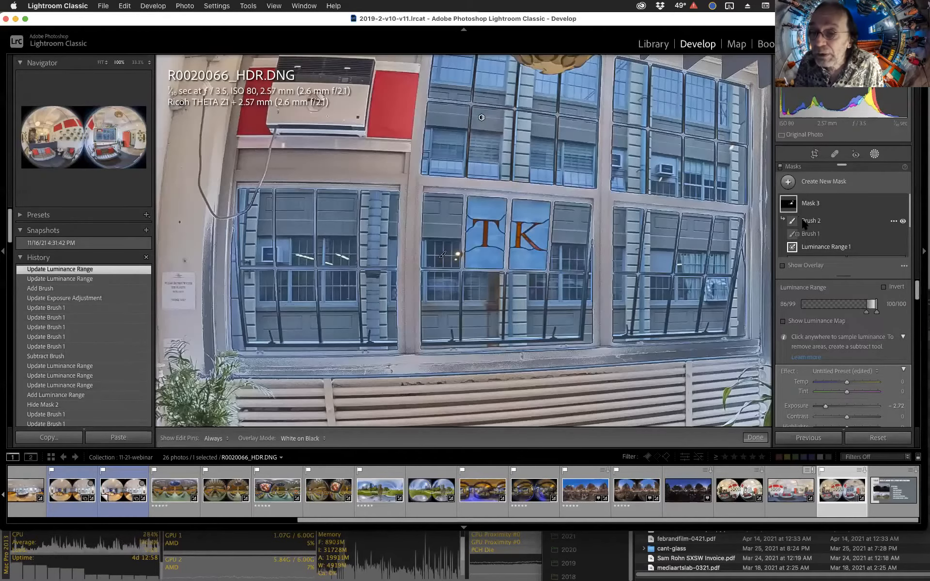
pyautogui.moveTo(792, 221)
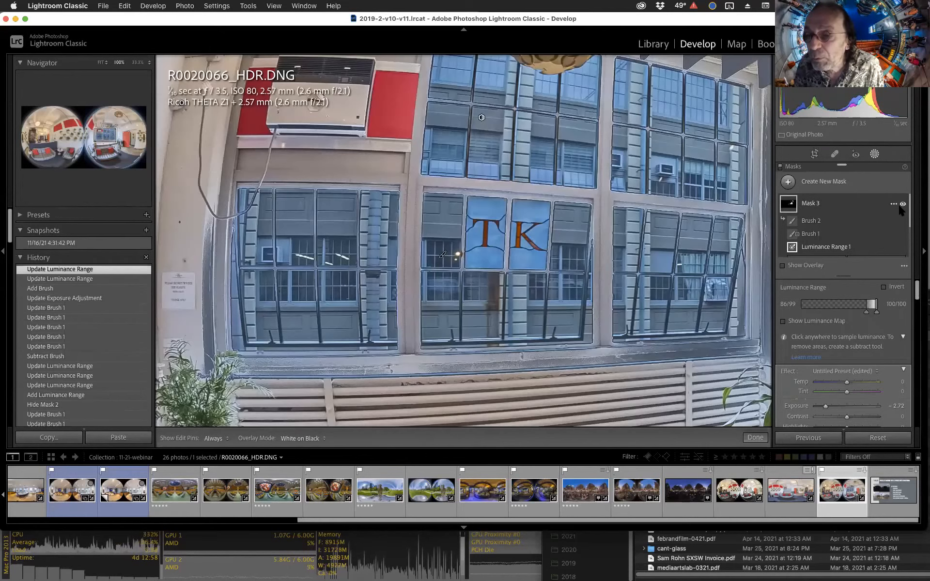
pyautogui.click(902, 204)
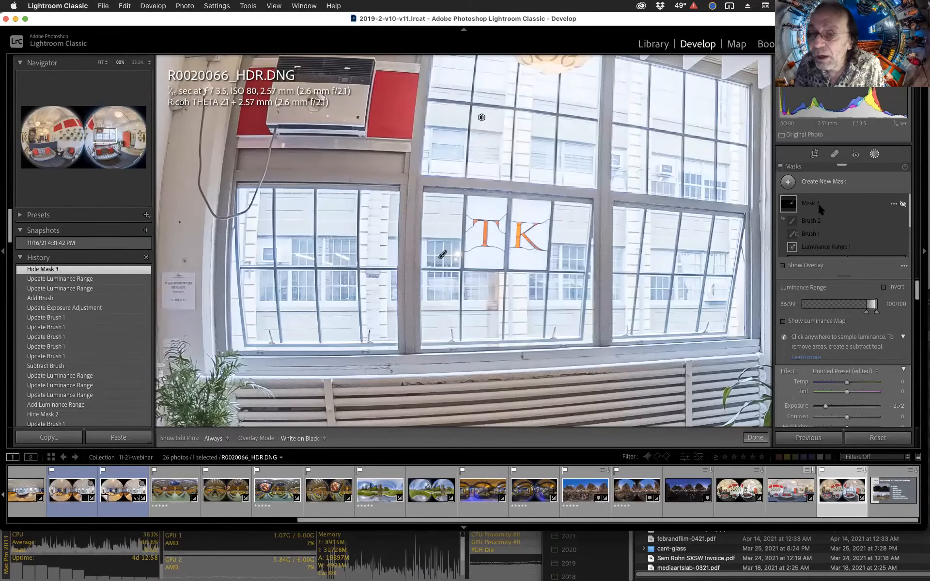
# Show Mask 2 again and select its Brush 1 component.
pyautogui.scroll(-3, 858, 227)
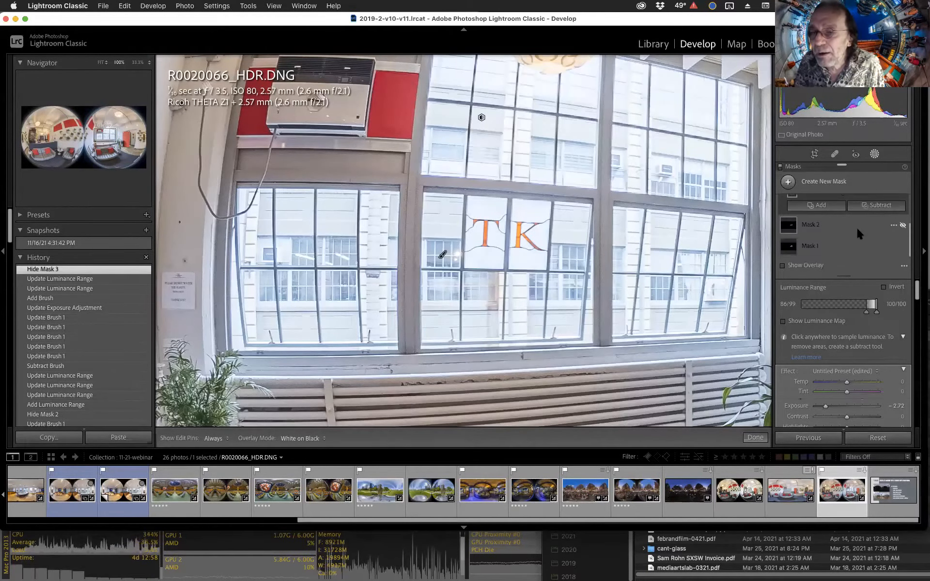
pyautogui.click(902, 226)
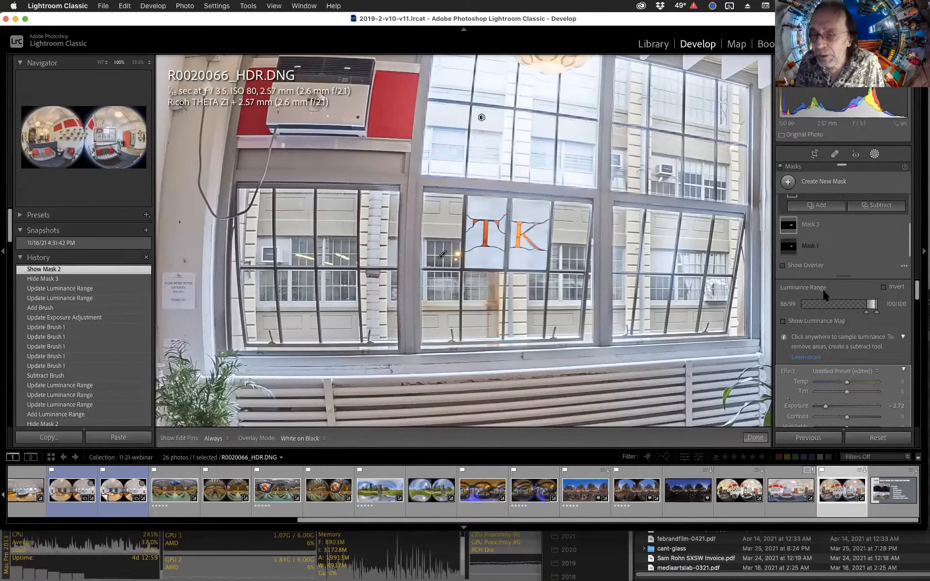
pyautogui.click(839, 223)
pyautogui.click(839, 222)
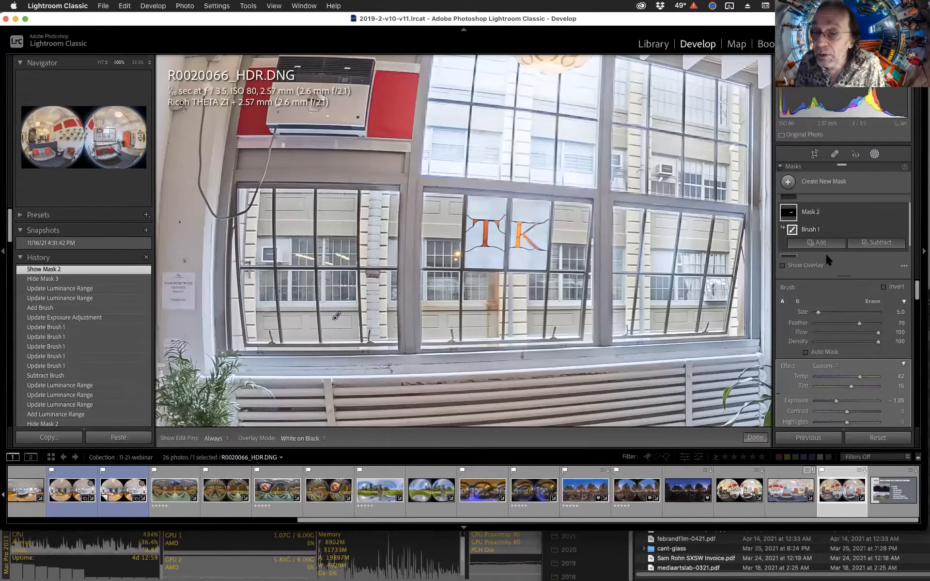
pyautogui.scroll(2, 827, 254)
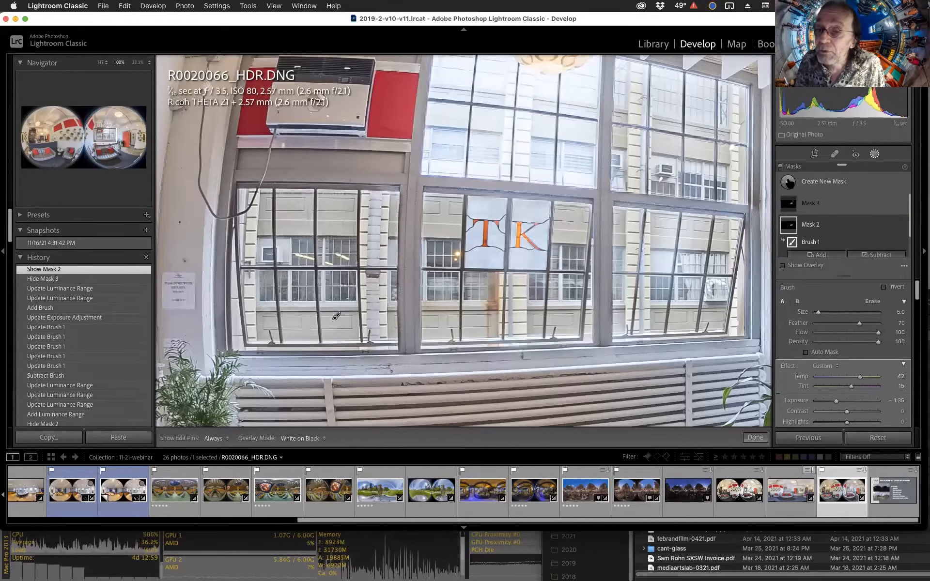
pyautogui.click(787, 182)
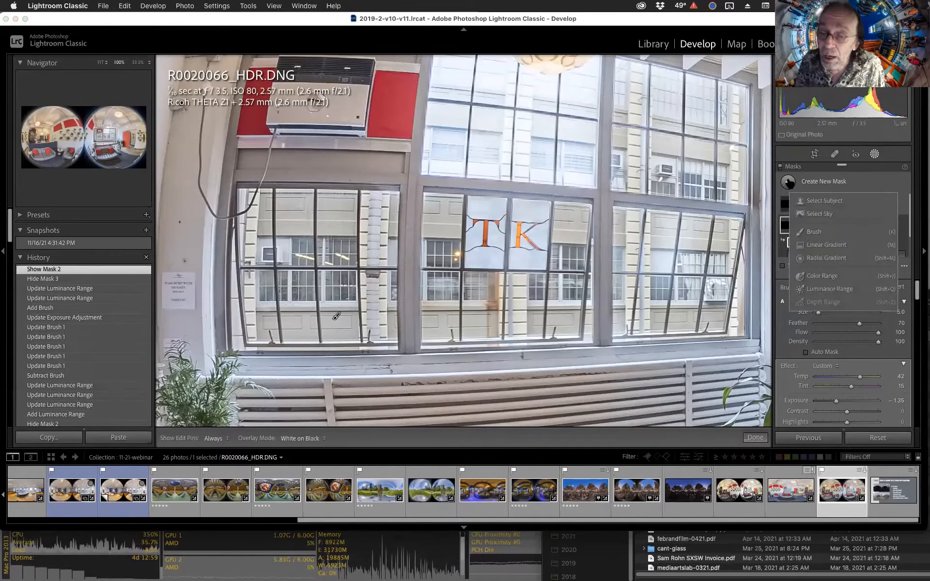
pyautogui.click(874, 181)
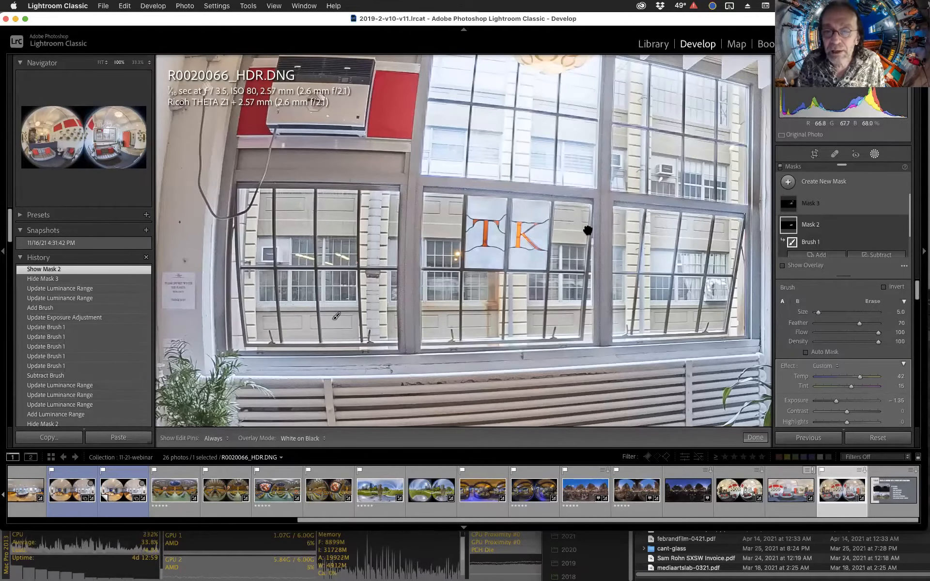
# Toggle between fit and 100% zoom to inspect the windows in R0020066.
pyautogui.press('z')
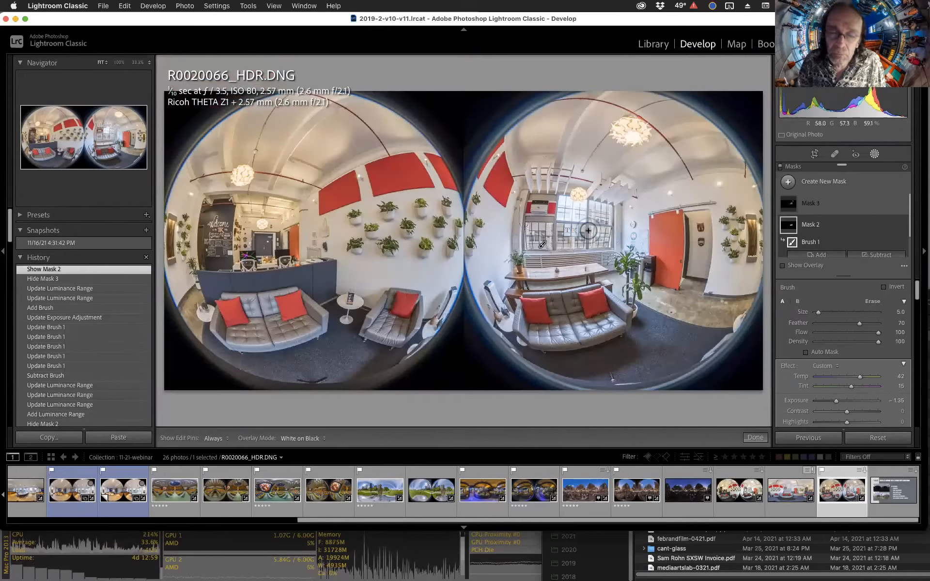
pyautogui.press('z')
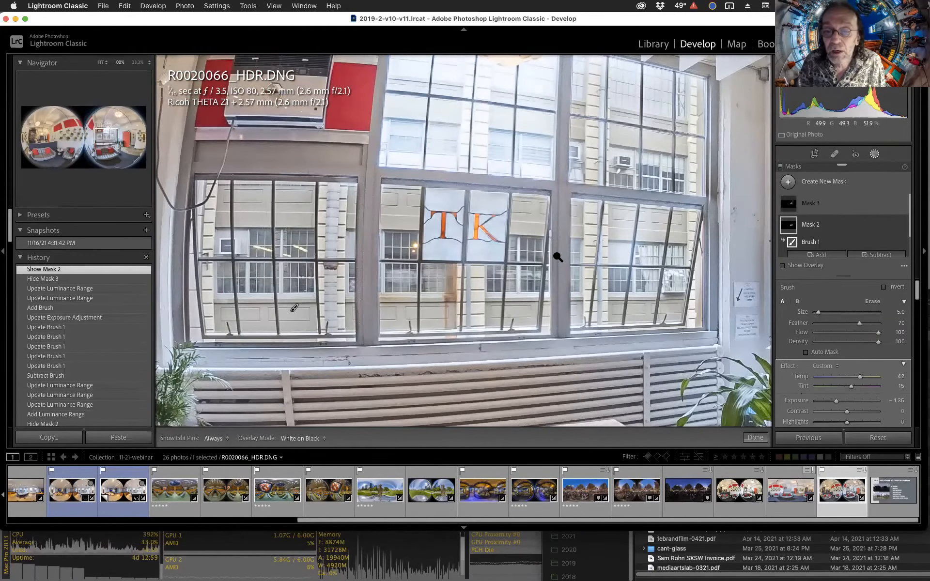
pyautogui.press('z')
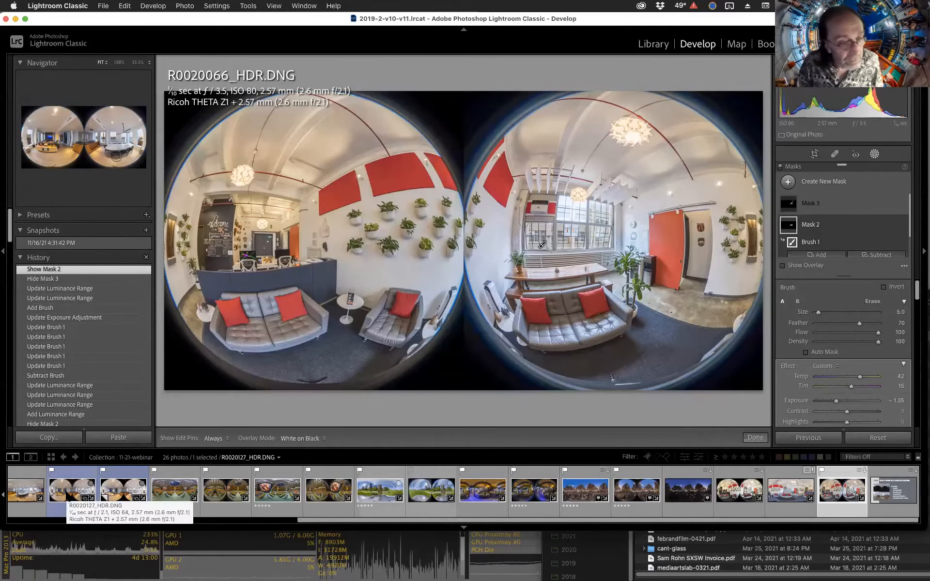
# Switch to R0020127_HDR.DNG Copy 1 and inspect the dining area at 100% zoom.
pyautogui.click(117, 492)
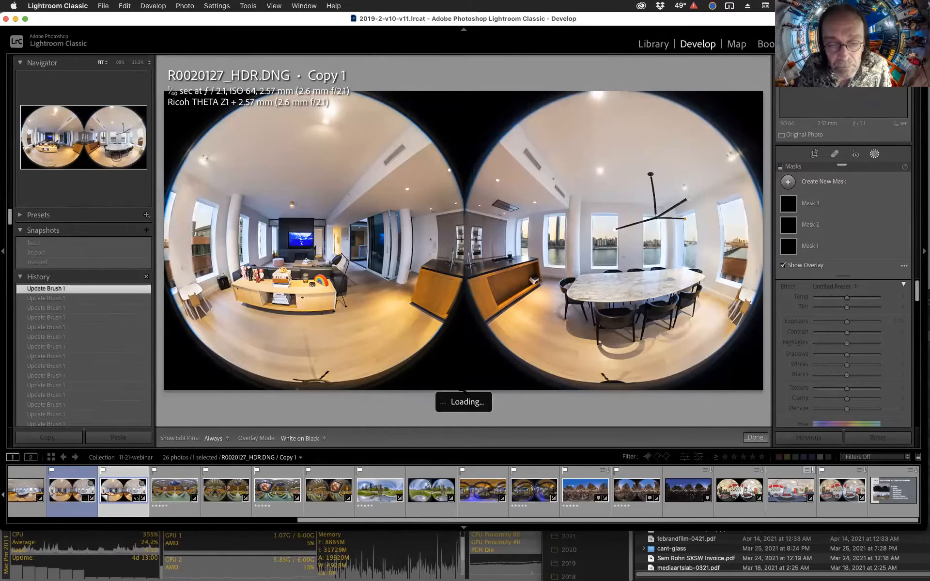
pyautogui.click(545, 294)
pyautogui.moveTo(572, 250); pyautogui.dragTo(450, 289)
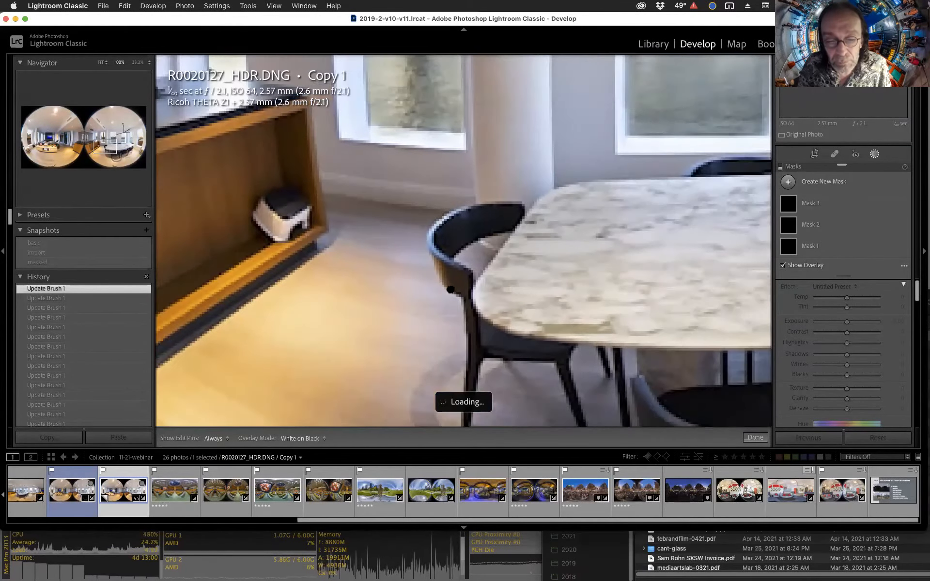
pyautogui.moveTo(540, 265); pyautogui.dragTo(503, 289)
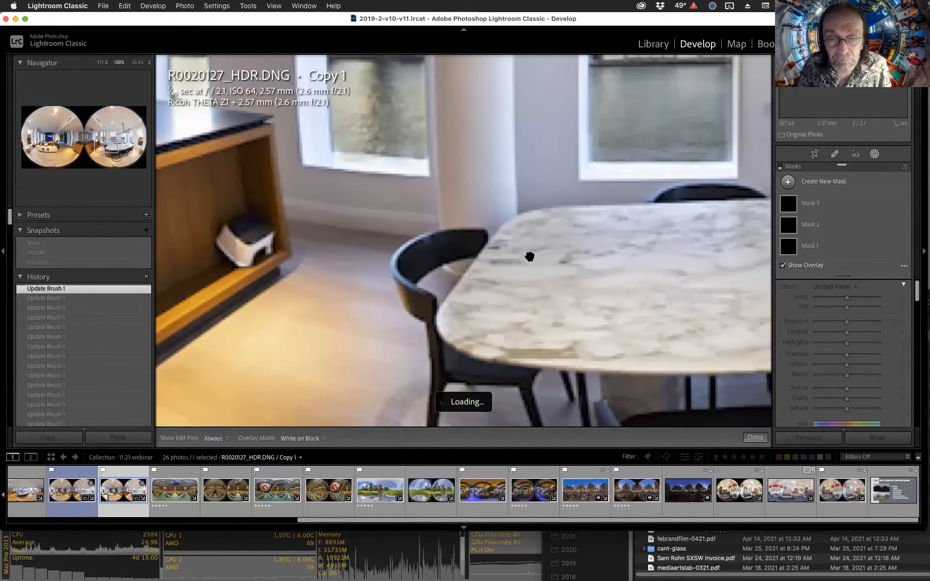
pyautogui.click(548, 203)
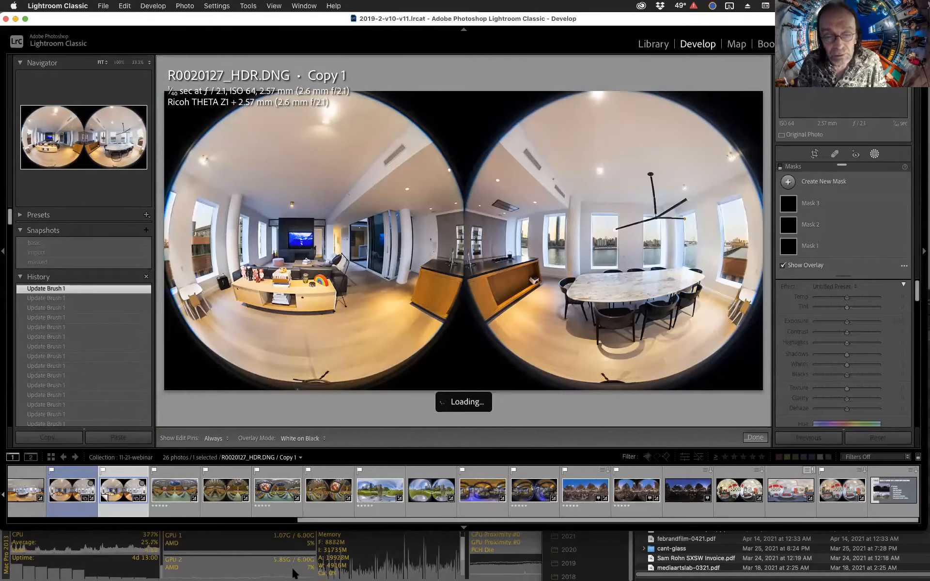
# Move the SoftRAID window aside and quit SoftRAID.
pyautogui.moveTo(305, 556)
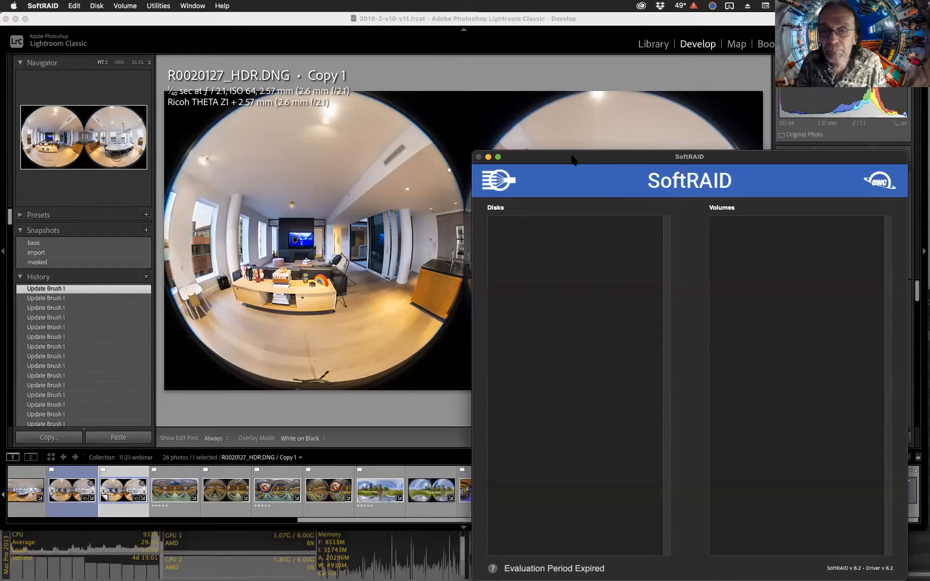
pyautogui.moveTo(568, 167); pyautogui.dragTo(564, 138)
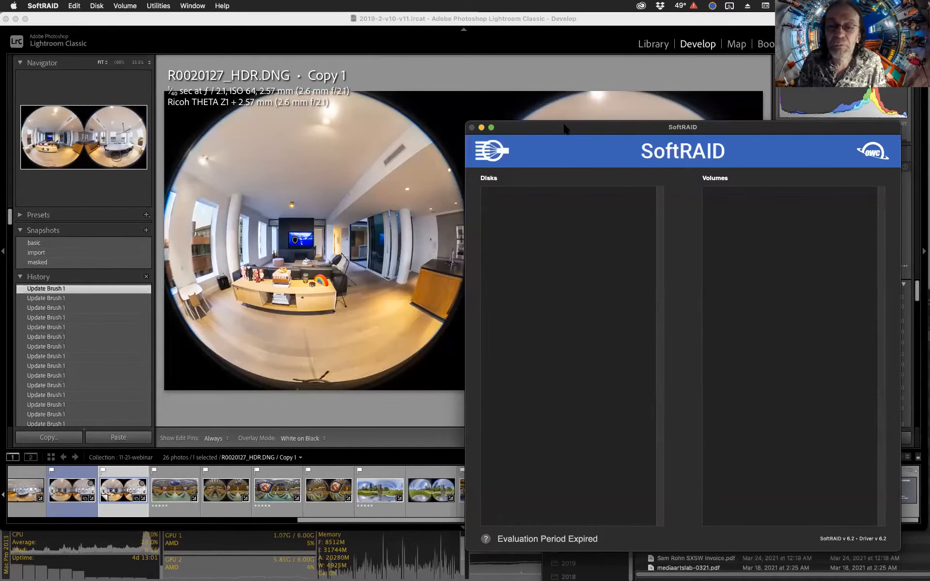
pyautogui.moveTo(565, 128); pyautogui.dragTo(567, 153)
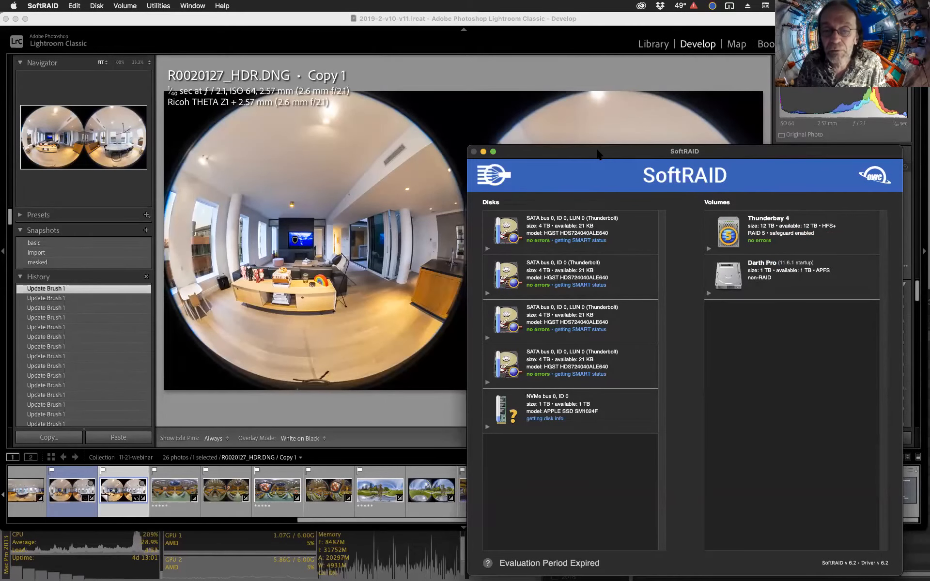
pyautogui.press('super+q')
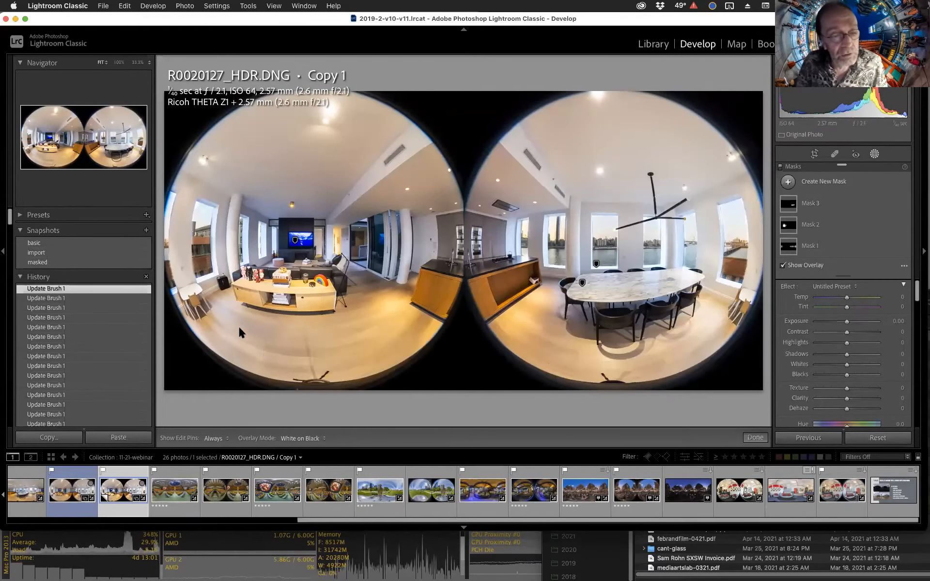
# Apply the "basic" snapshot and toggle the before/after view to compare it.
pyautogui.click(46, 241)
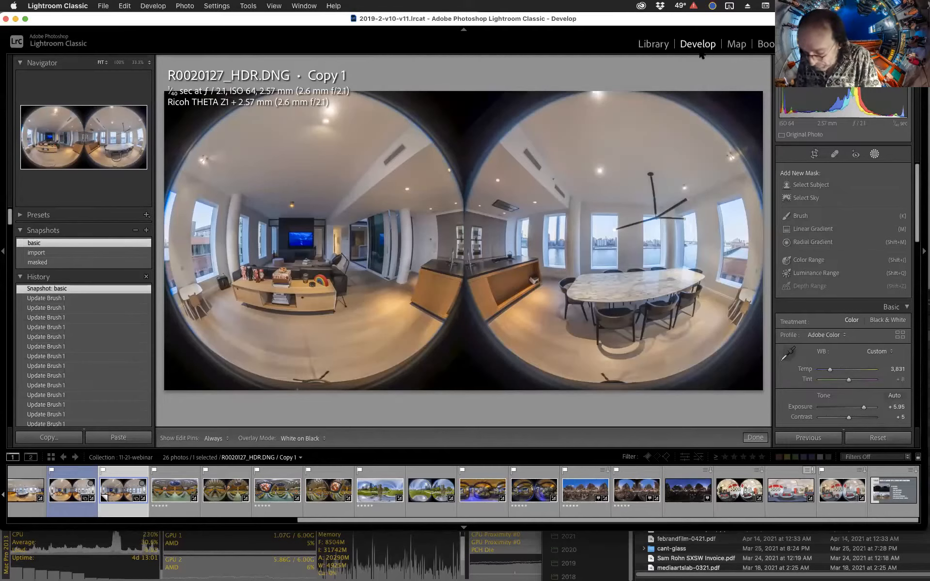
pyautogui.press('\\')
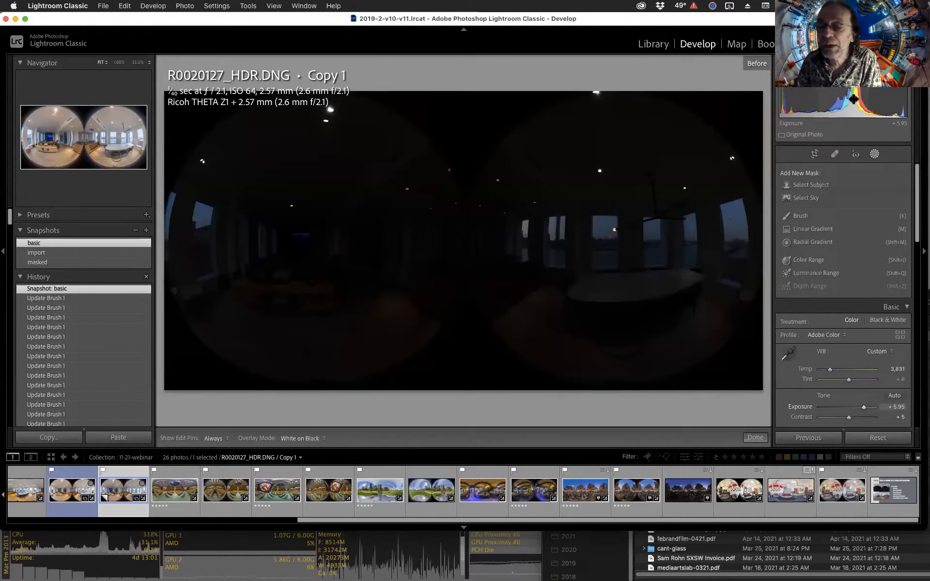
pyautogui.press('\\')
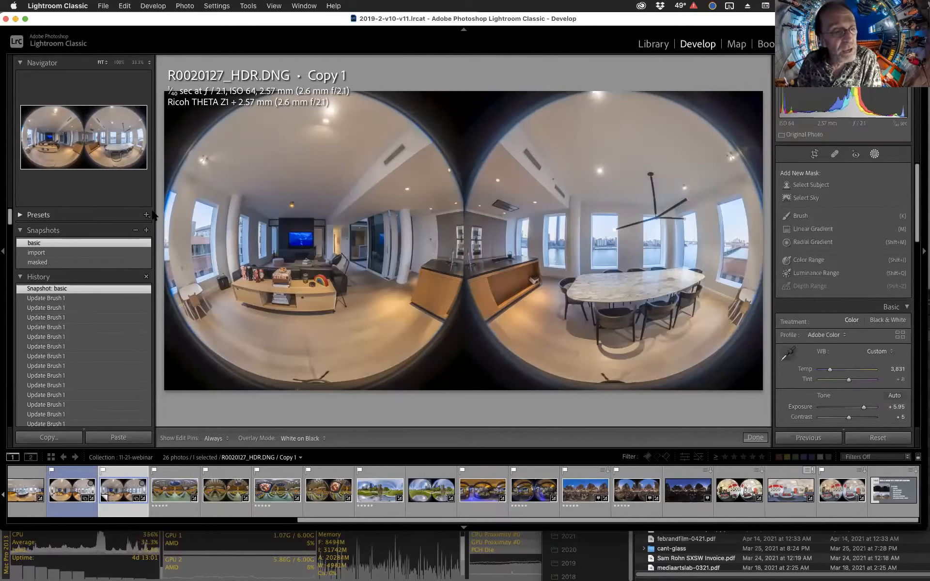
# Review the Basic and Detail settings and inspect the shelf at 100% zoom.
pyautogui.scroll(-5, 906, 300)
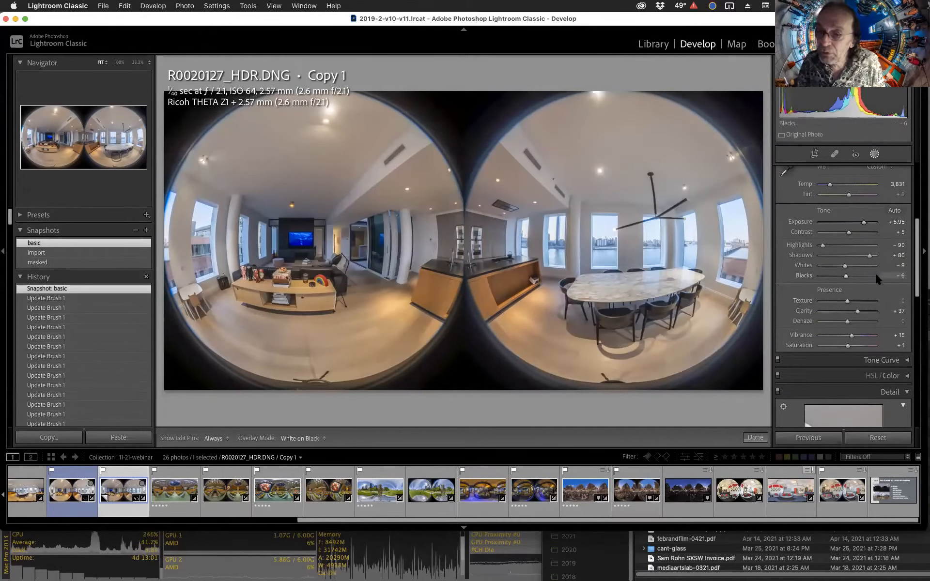
pyautogui.scroll(-8, 876, 275)
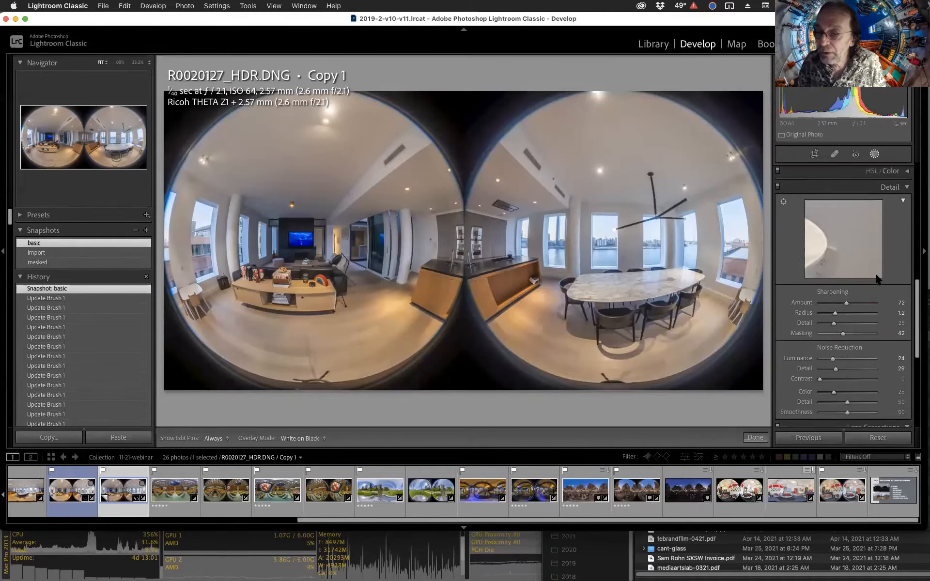
pyautogui.scroll(-2, 876, 275)
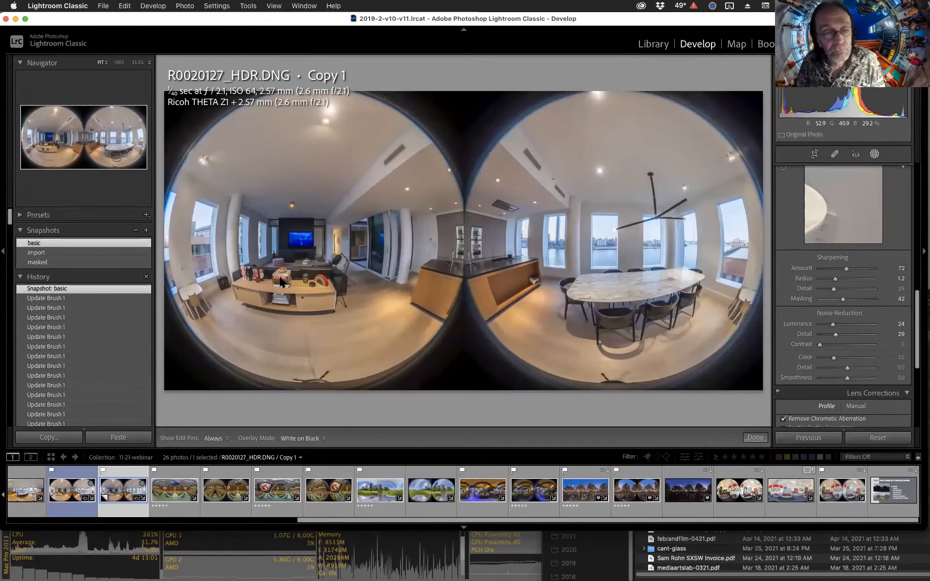
pyautogui.press('Escape')
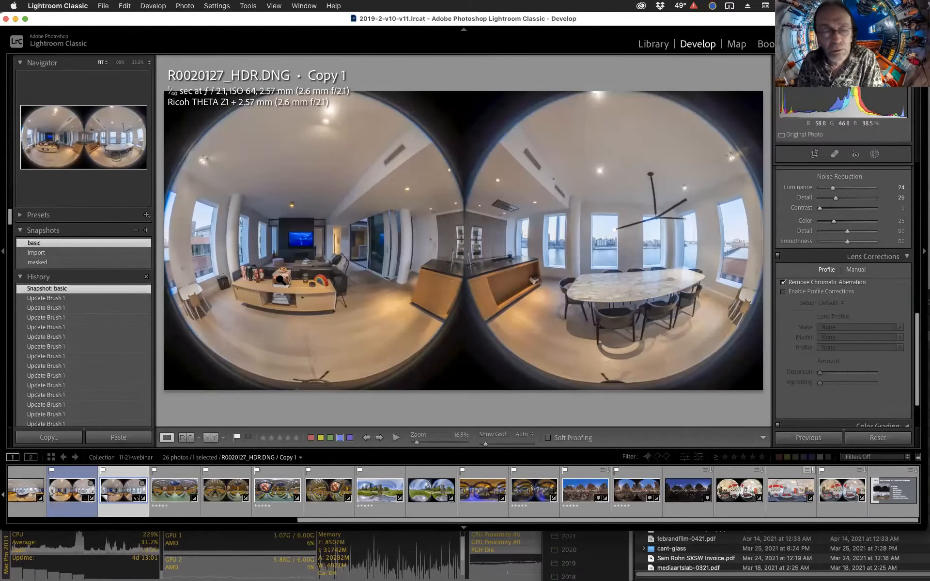
pyautogui.click(280, 280)
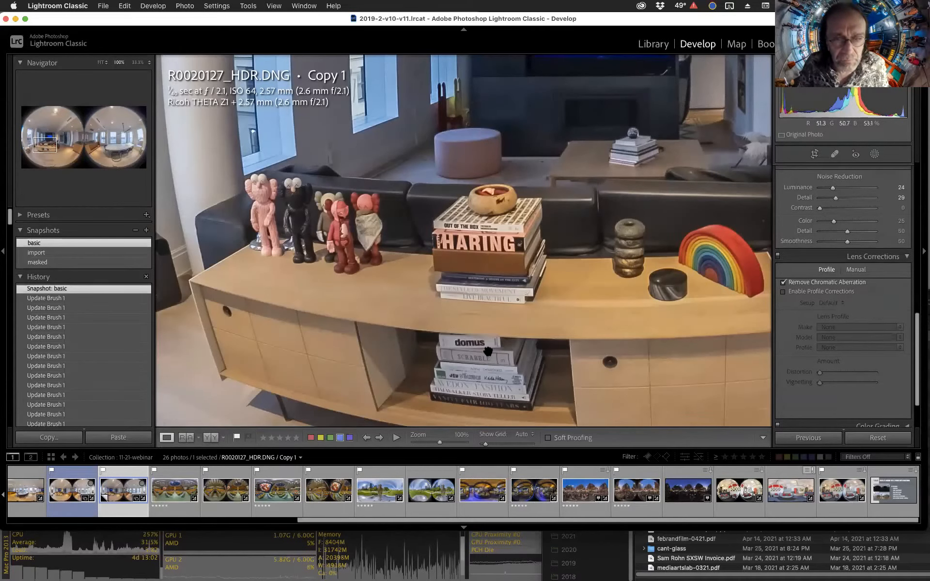
pyautogui.click(484, 243)
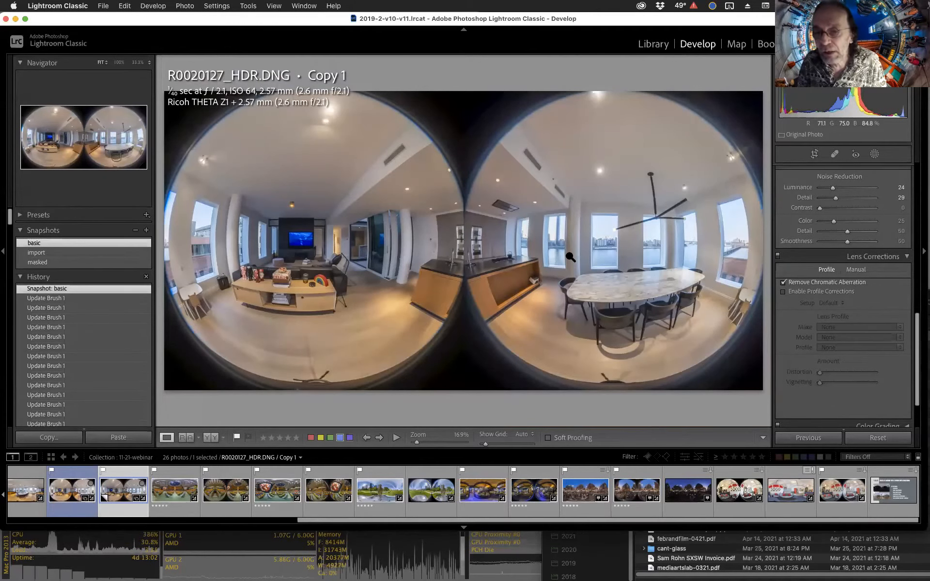
# Apply the "masked" snapshot and inspect the windows at 100% zoom.
pyautogui.scroll(8, 818, 218)
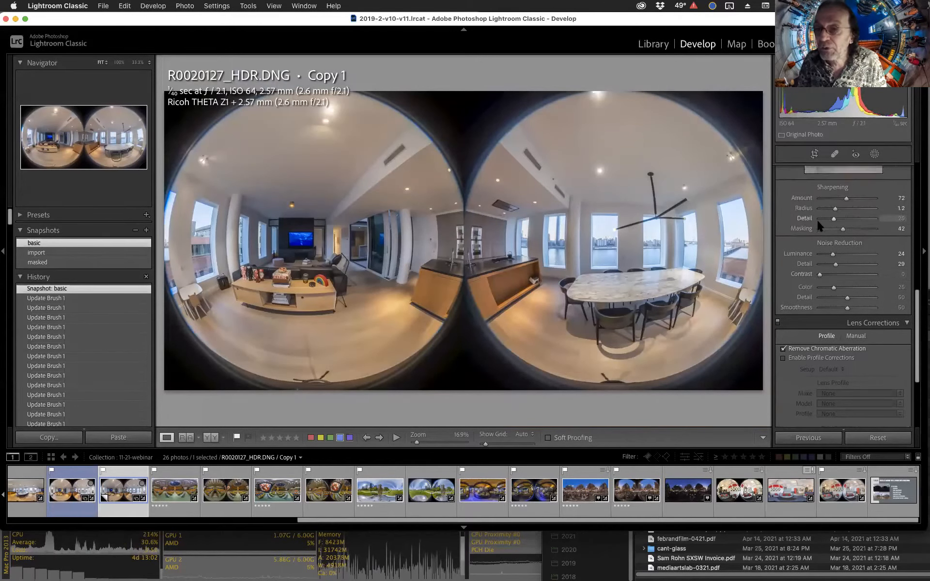
pyautogui.click(39, 262)
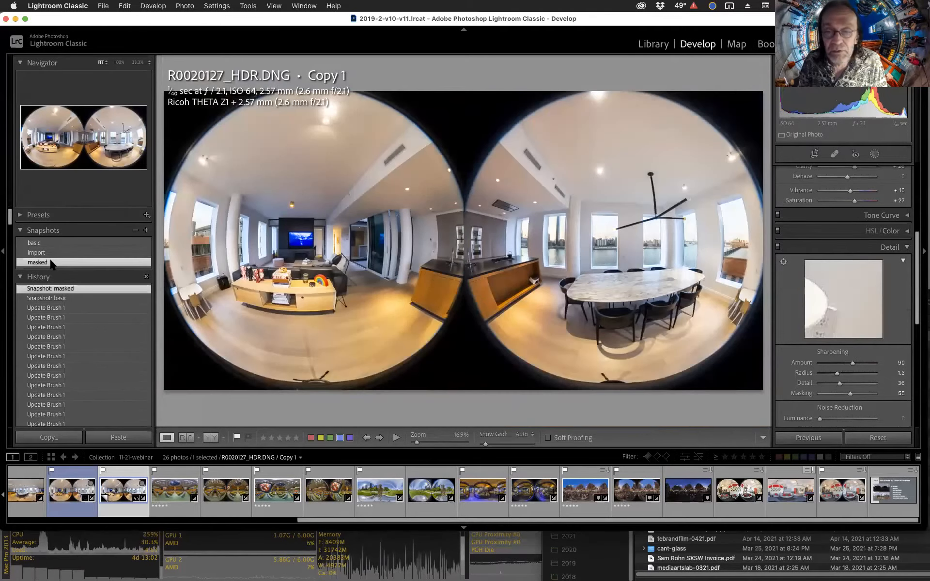
pyautogui.click(682, 236)
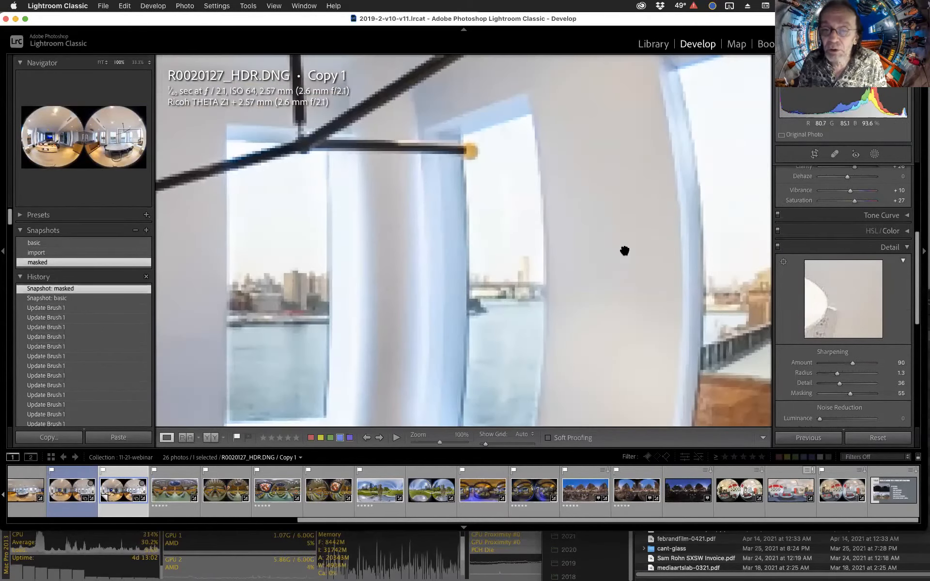
pyautogui.click(555, 257)
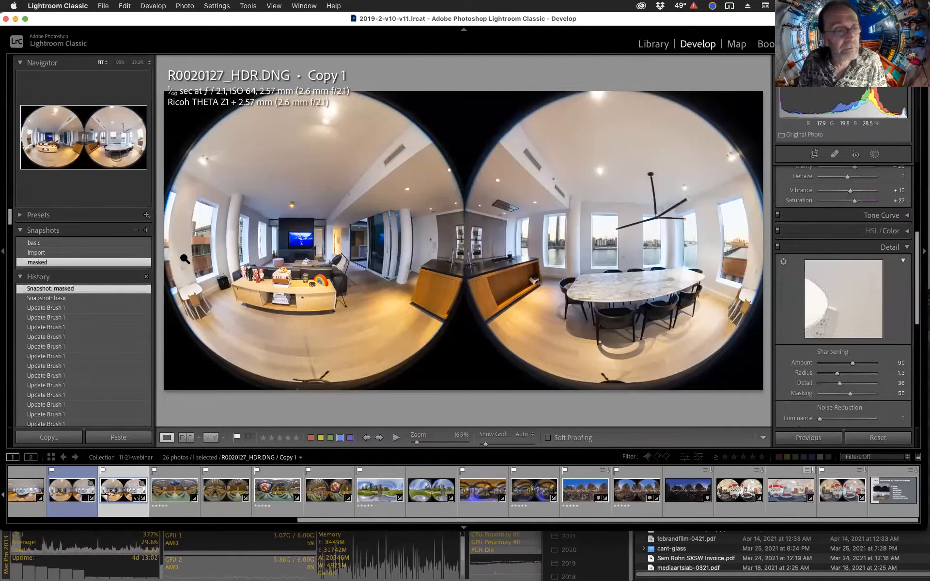
# Open the masking panel and hide Mask 3 to compare.
pyautogui.click(890, 247)
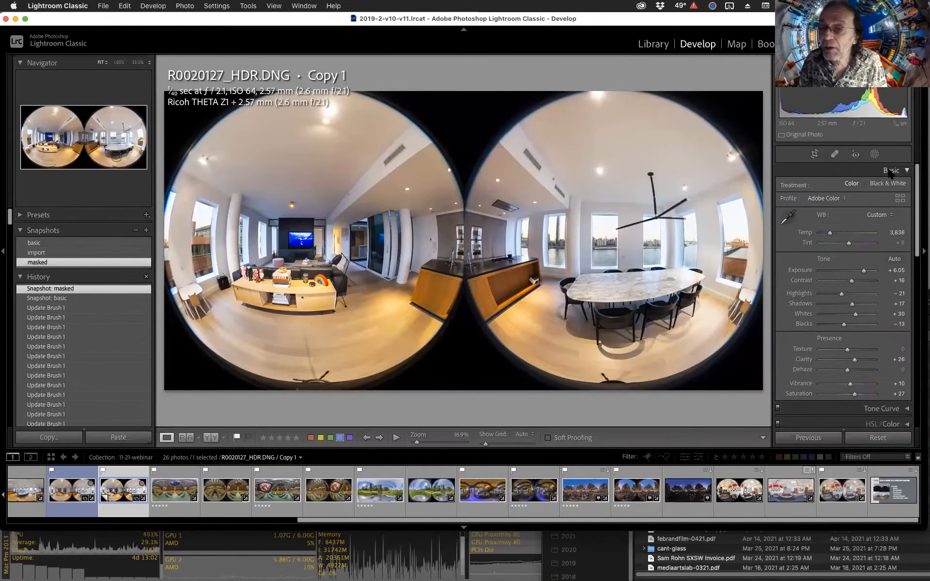
pyautogui.click(874, 154)
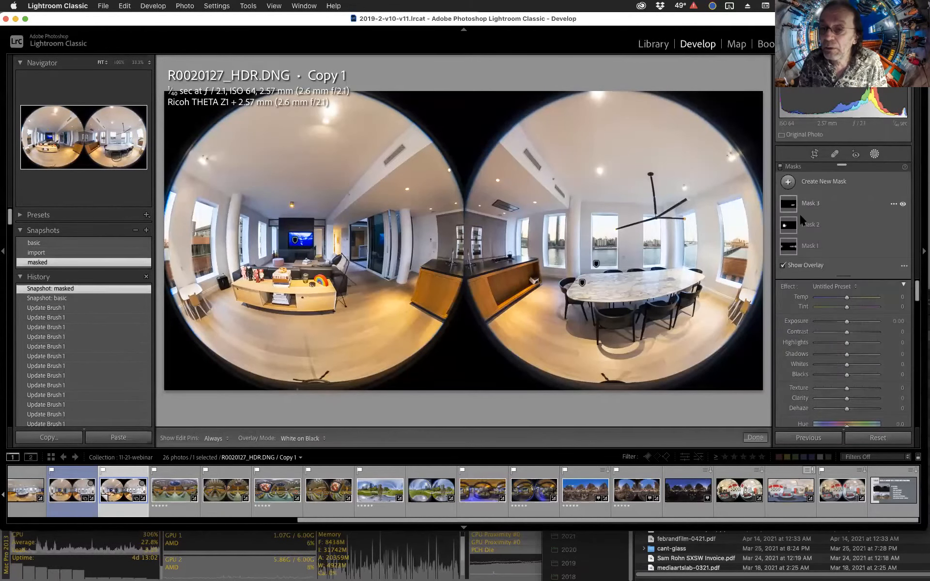
pyautogui.moveTo(793, 207)
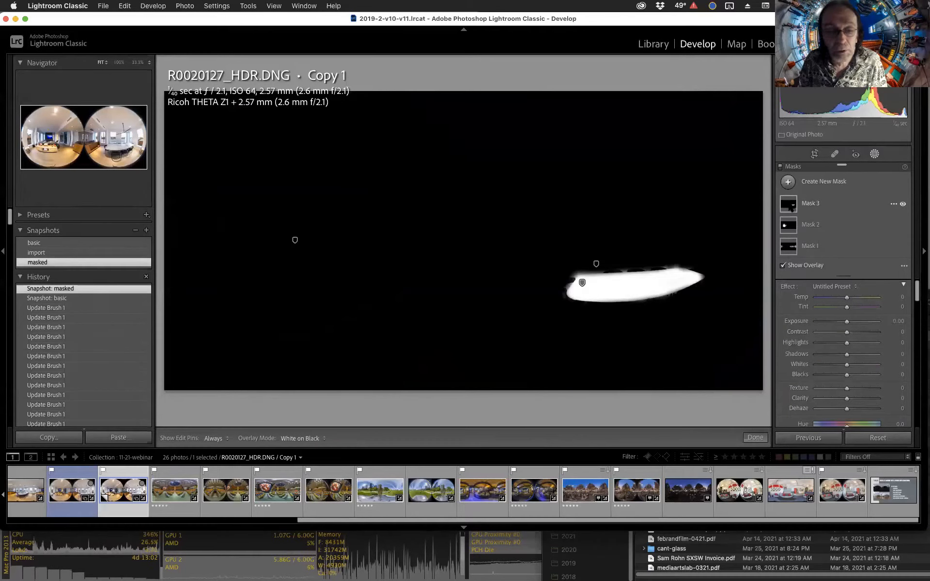
pyautogui.moveTo(889, 203)
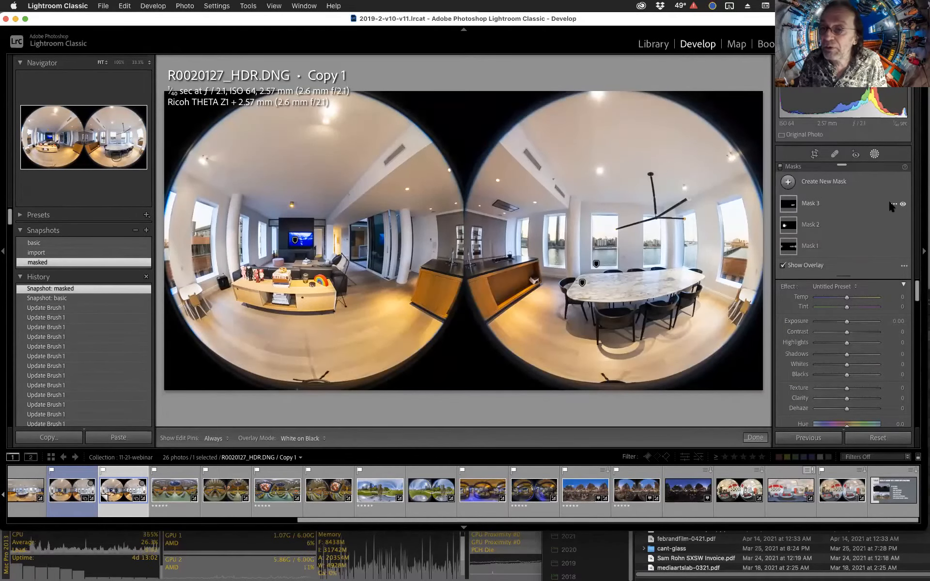
pyautogui.click(903, 204)
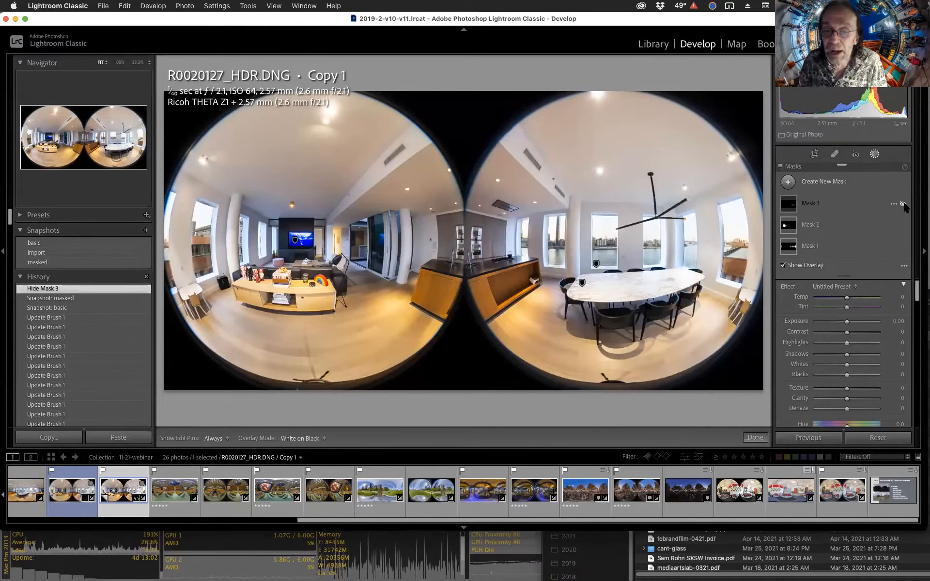
# Show Mask 3 again and inspect the marble table at 100% zoom before returning to the full view.
pyautogui.click(902, 204)
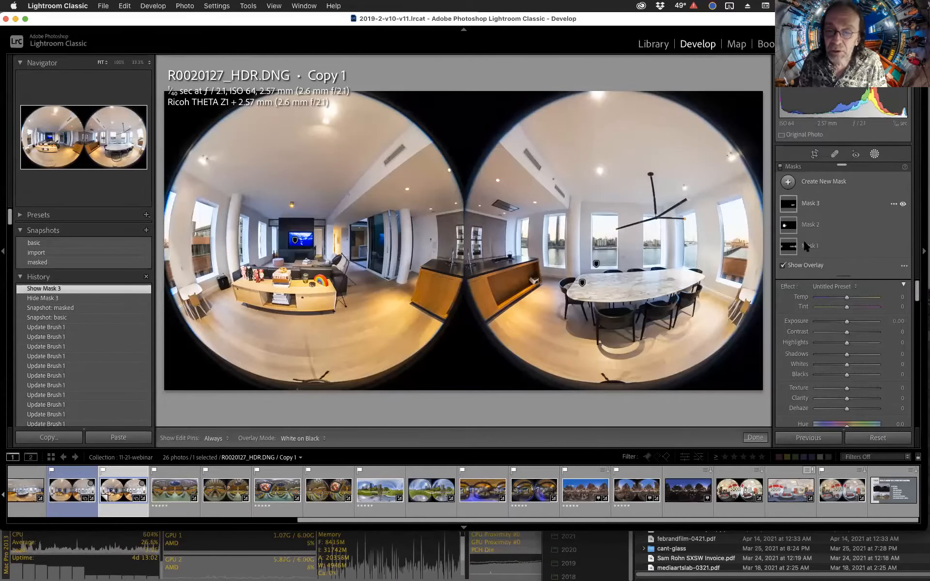
pyautogui.click(629, 281)
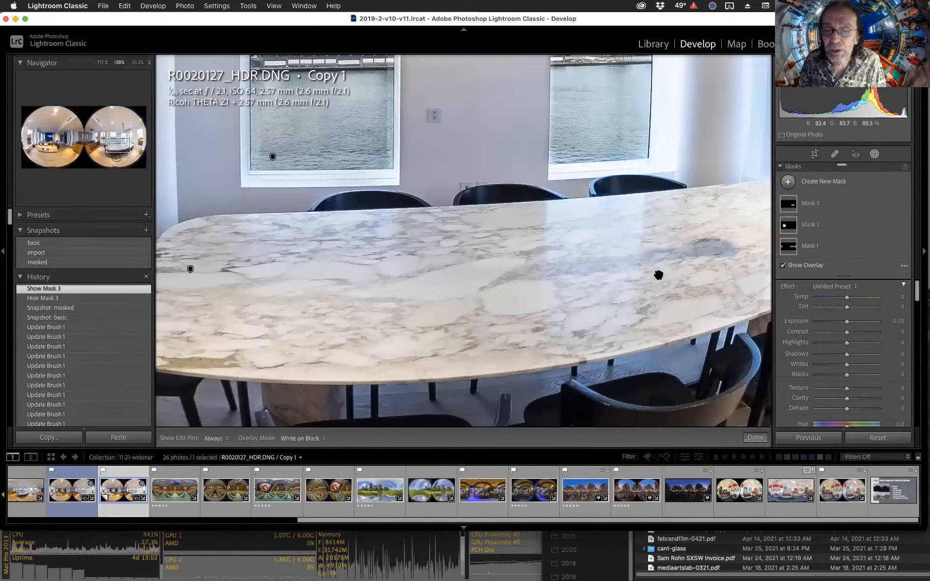
pyautogui.click(708, 256)
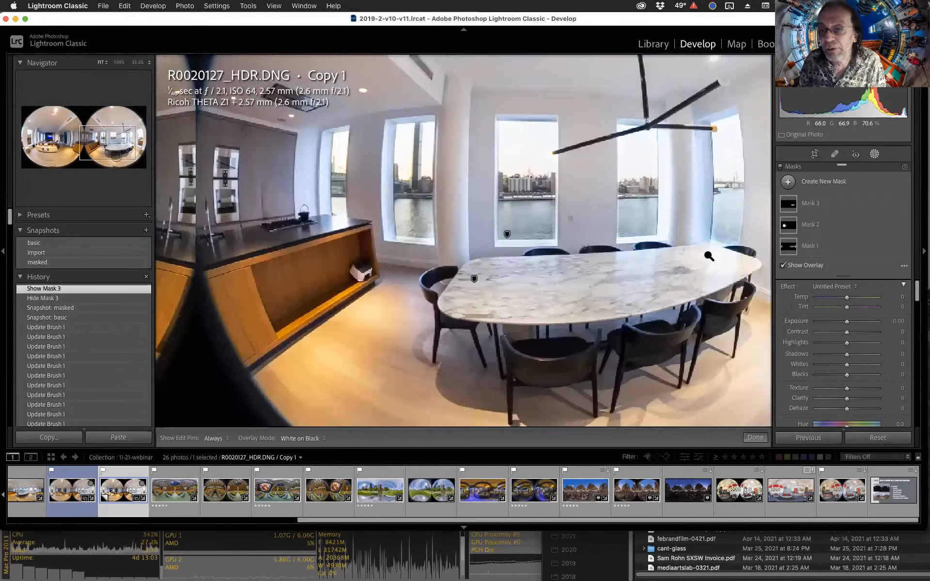
# Preview the Mask 2 and Mask 1 overlays and select Mask 1 to review its brush settings.
pyautogui.moveTo(789, 230)
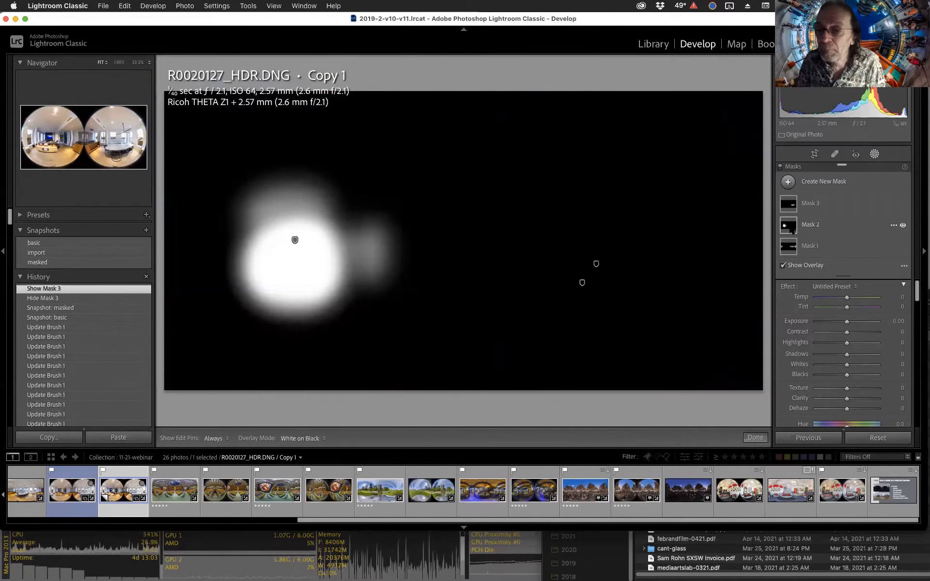
pyautogui.moveTo(790, 250)
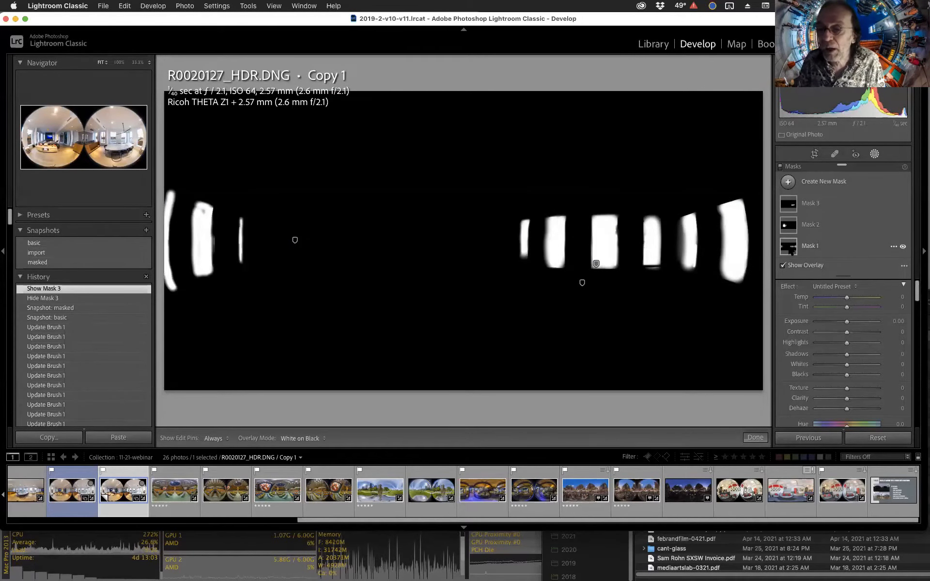
pyautogui.click(791, 250)
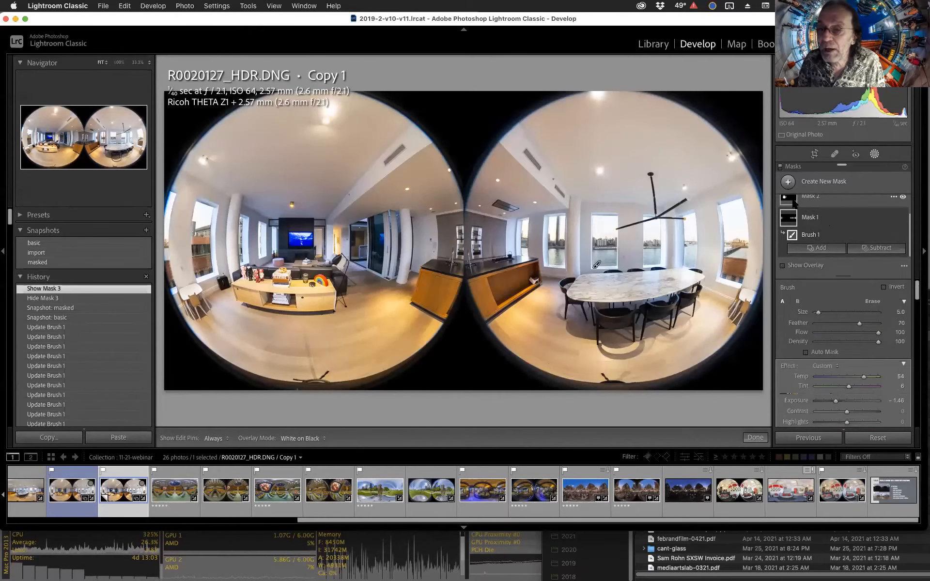
pyautogui.moveTo(790, 204)
pyautogui.scroll(3, 836, 217)
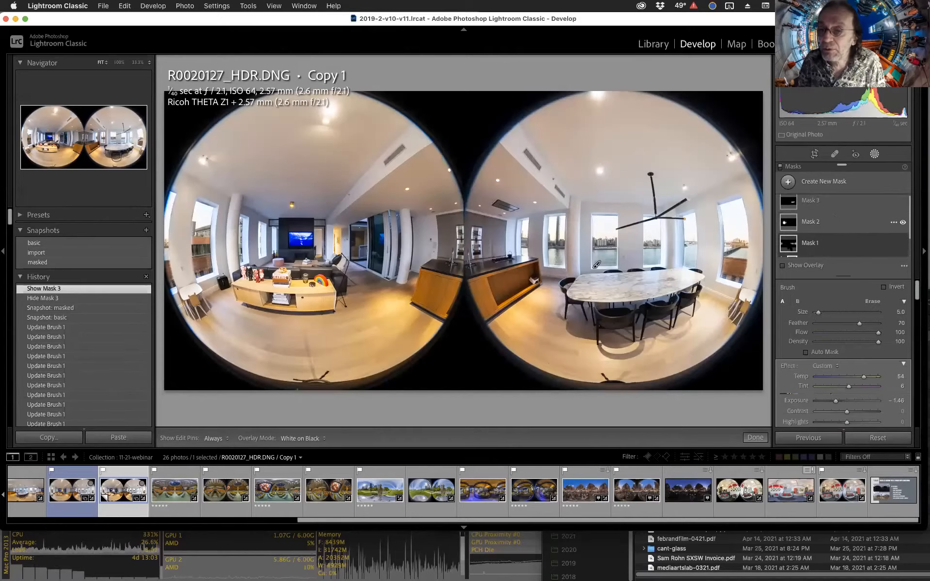
pyautogui.scroll(1, 843, 245)
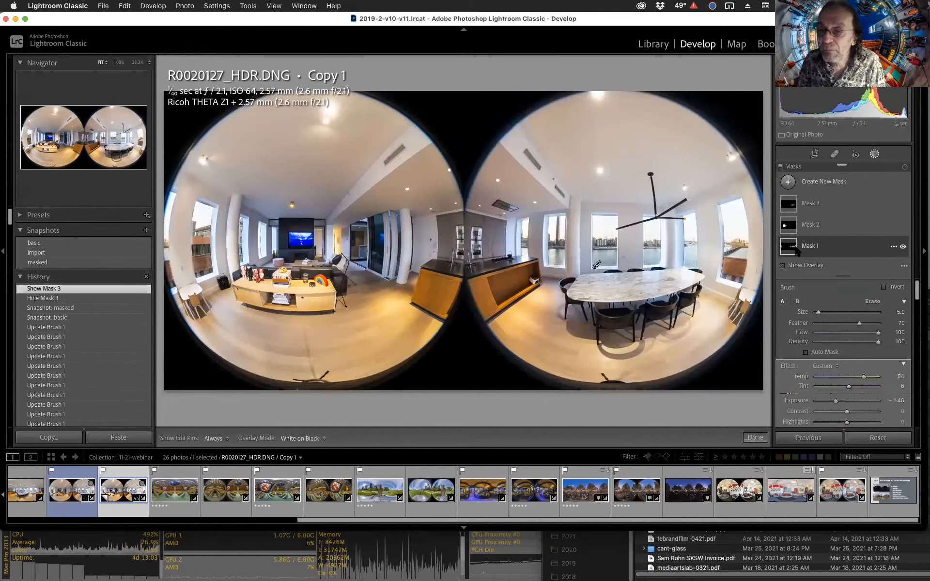
pyautogui.moveTo(793, 249)
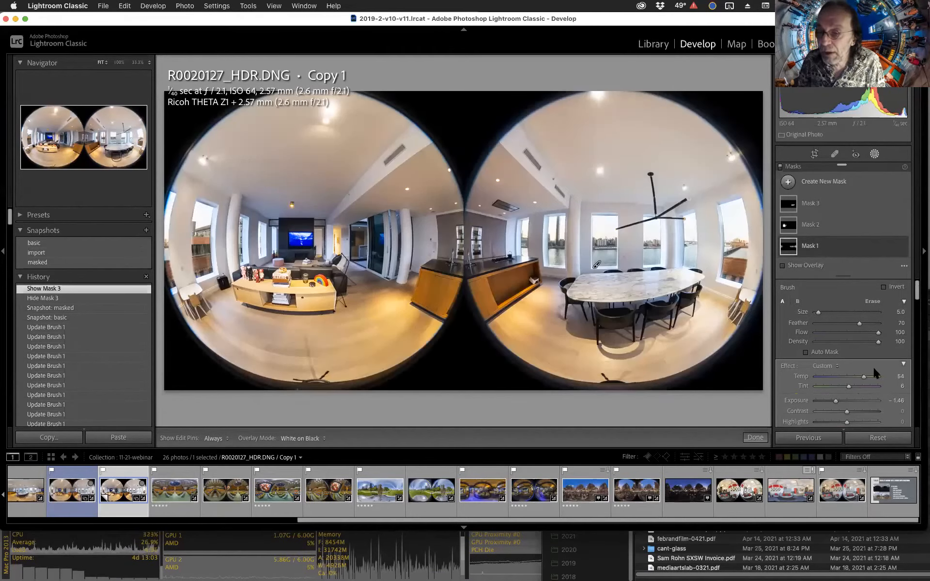
pyautogui.scroll(-2, 879, 370)
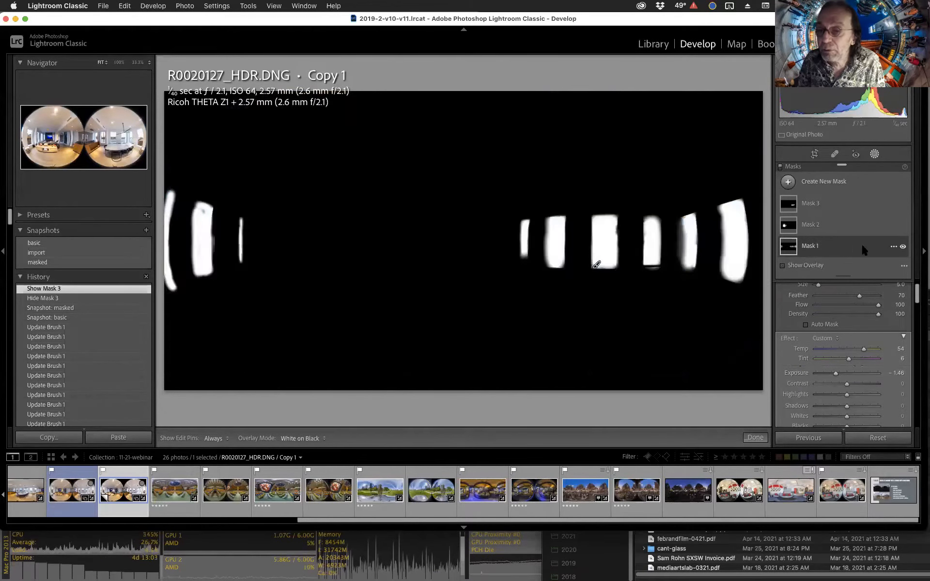
# Hide and re-show Mask 1, Mask 3 and Mask 2 in turn to compare each mask's effect.
pyautogui.click(903, 247)
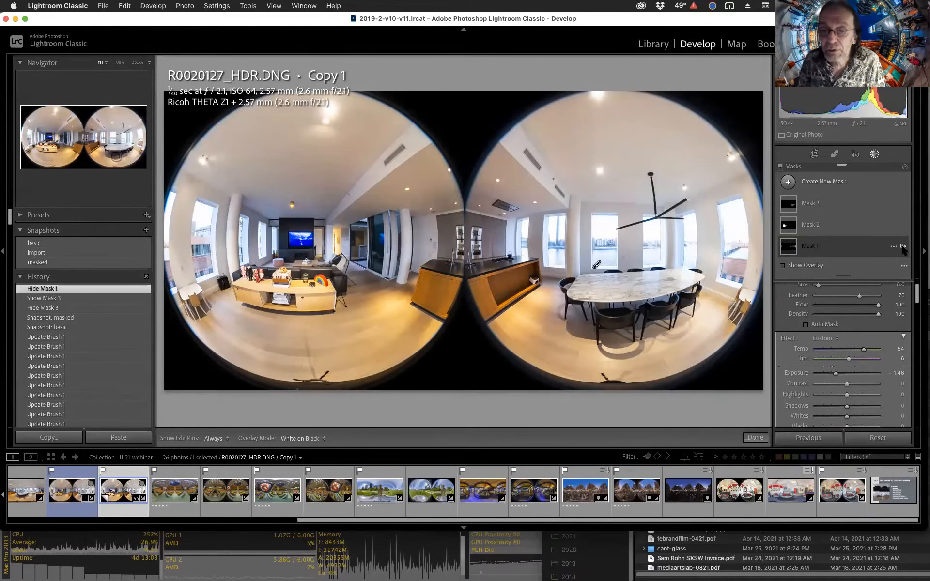
pyautogui.click(903, 247)
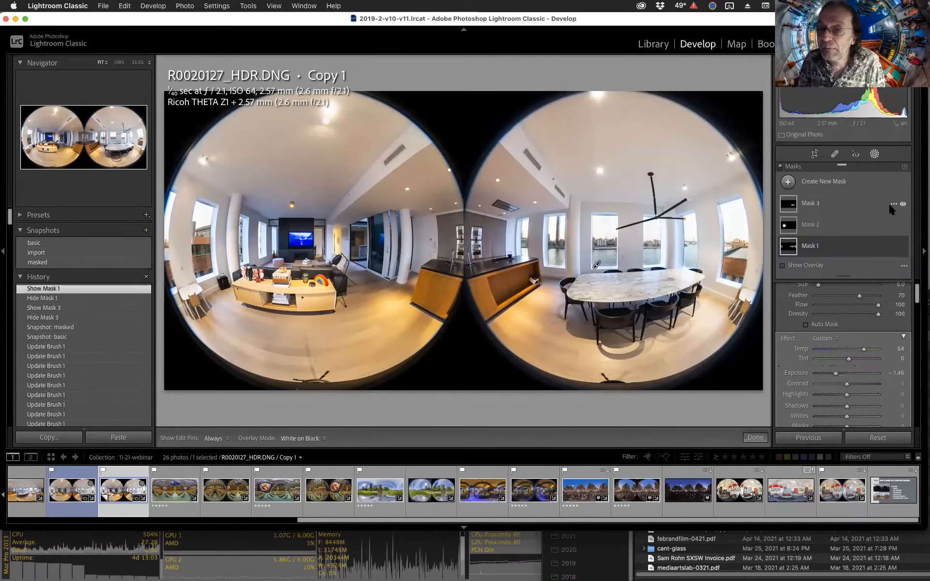
pyautogui.click(903, 204)
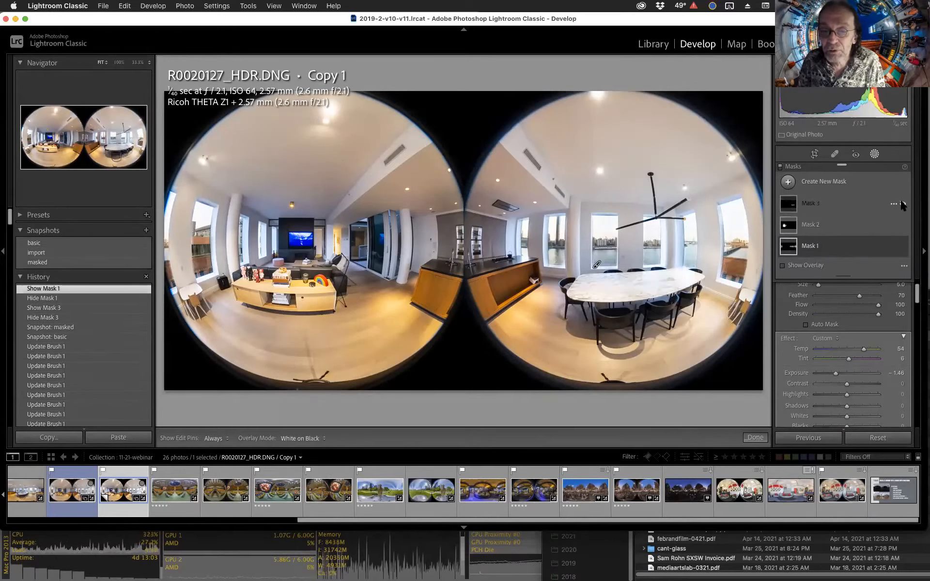
pyautogui.click(902, 204)
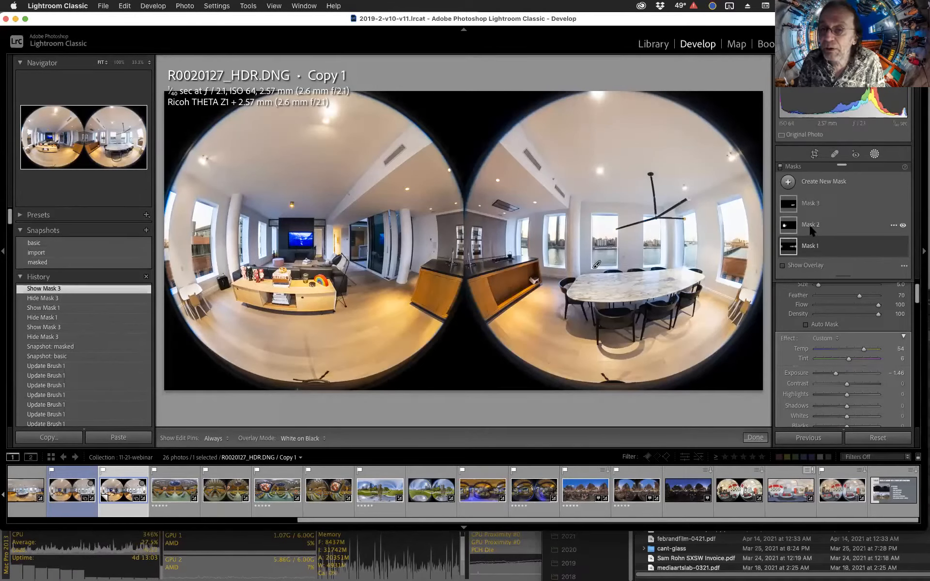
pyautogui.click(902, 225)
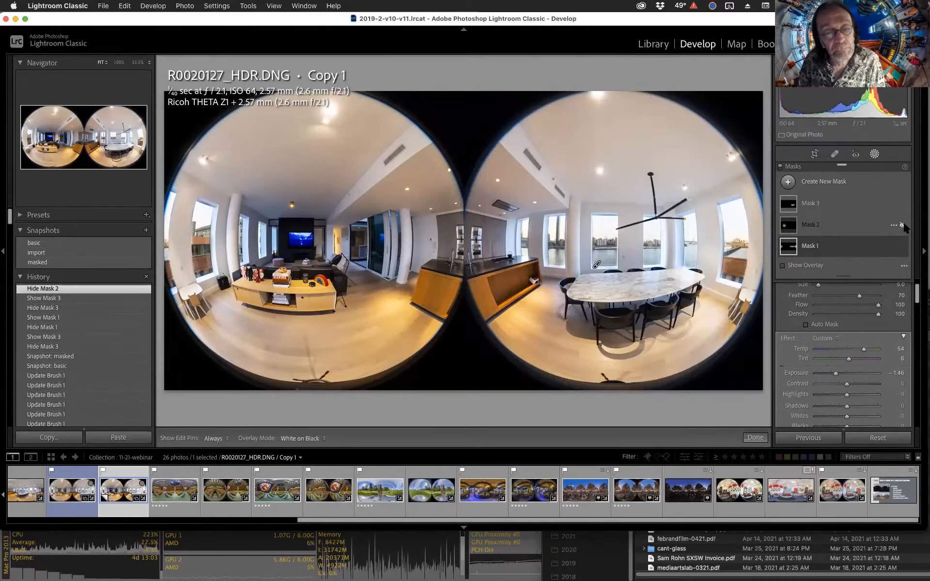
pyautogui.click(903, 225)
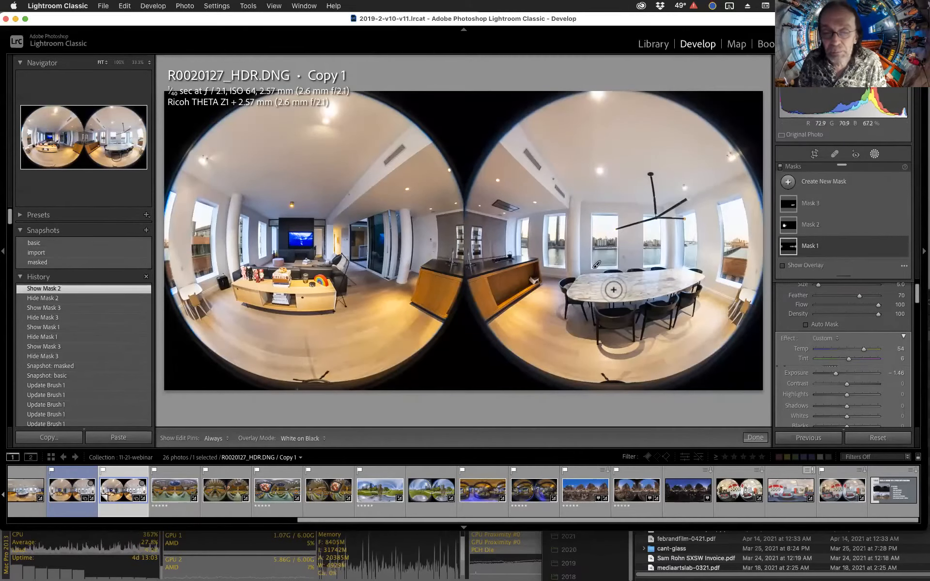
# Close the masking panel and export the photo with the THETA-Z1 export preset.
pyautogui.press('Escape')
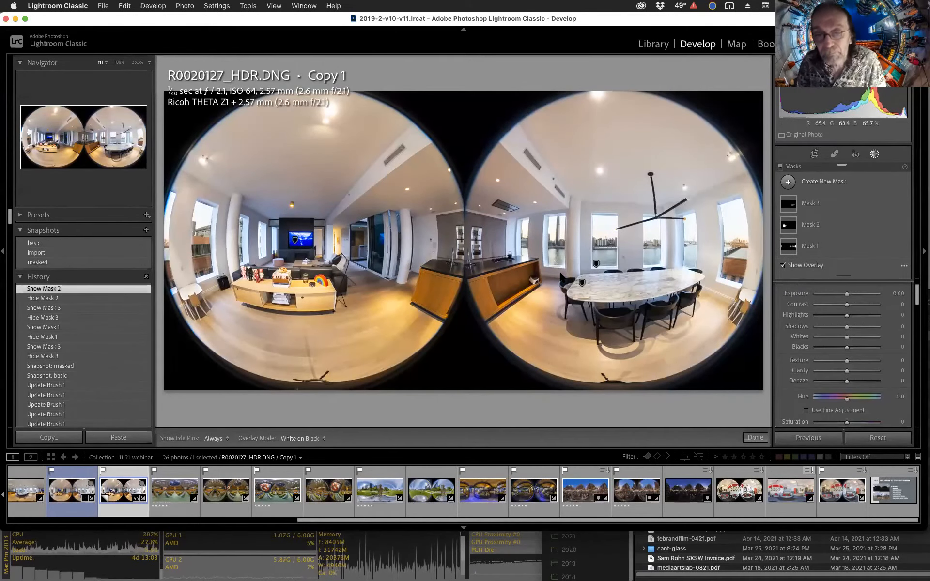
pyautogui.press('Escape')
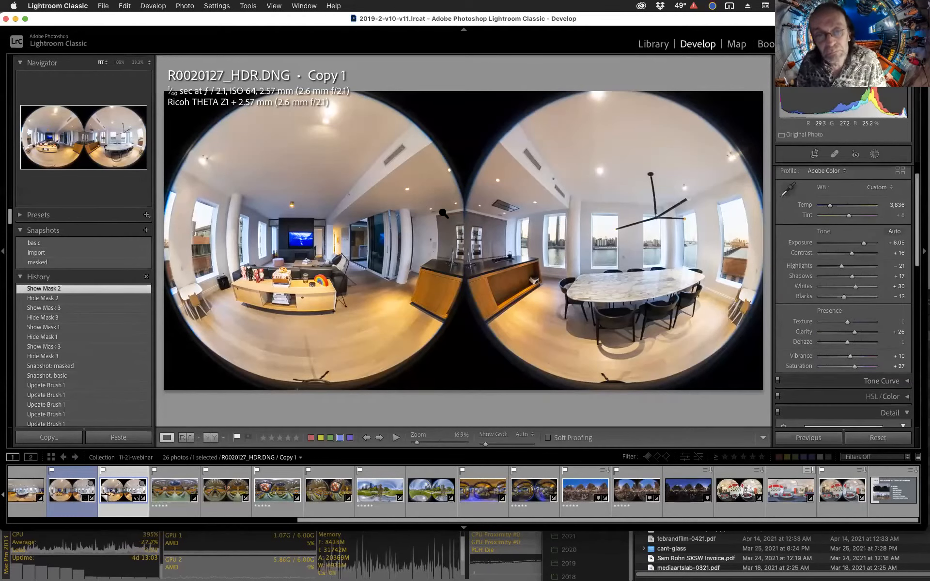
pyautogui.rightClick(398, 212)
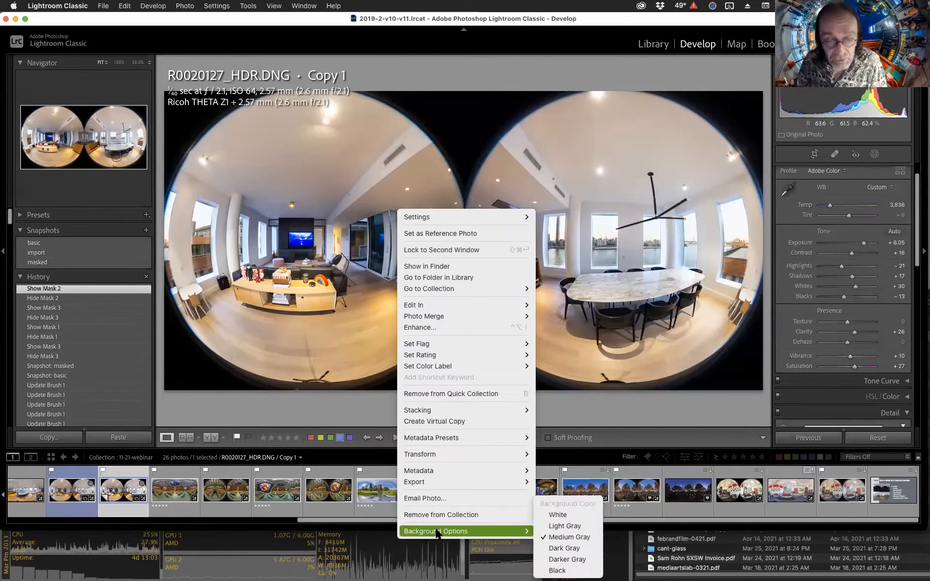
pyautogui.moveTo(432, 480)
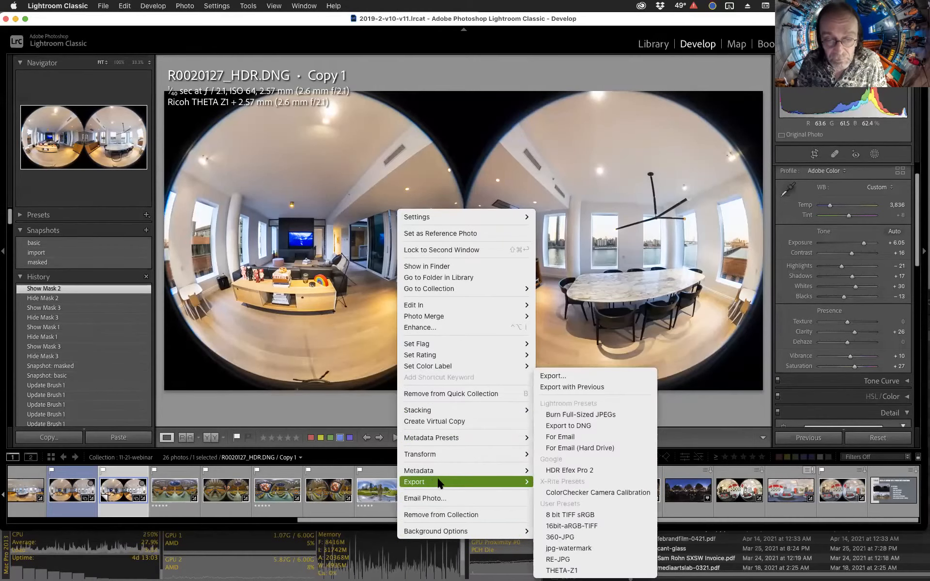
pyautogui.click(584, 571)
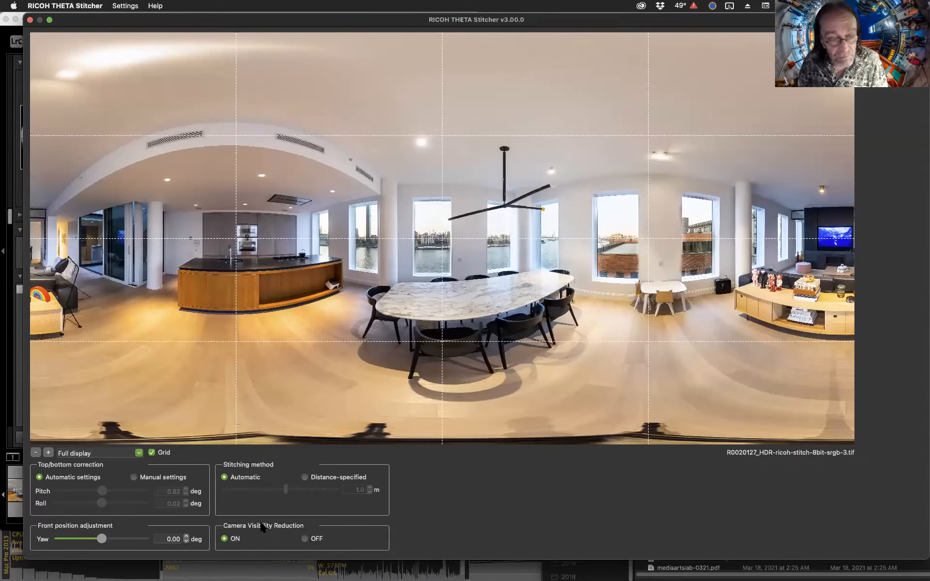
# Compare Camera Visibility Reduction OFF and ON in the RICOH THETA Stitcher, leave it ON, and quit the stitcher.
pyautogui.click(305, 539)
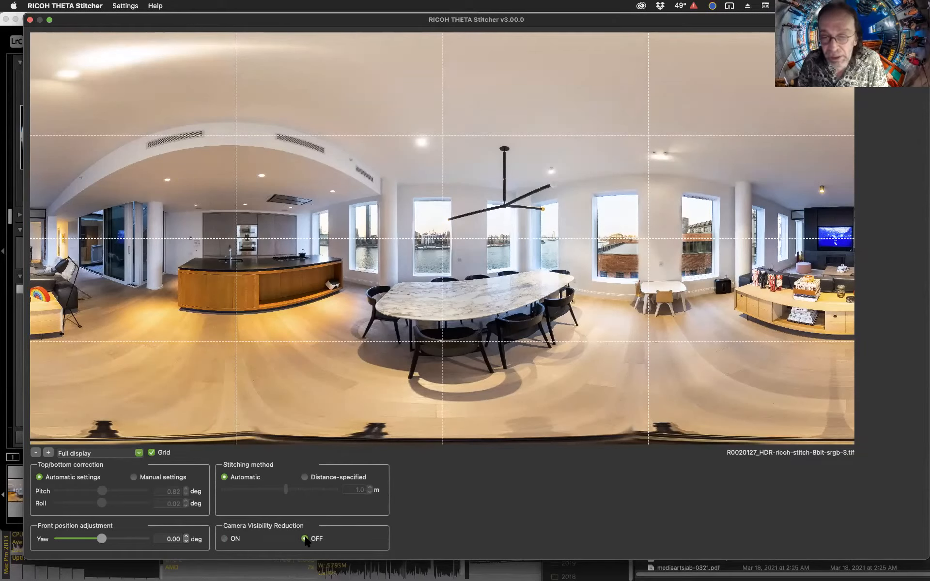
pyautogui.click(235, 539)
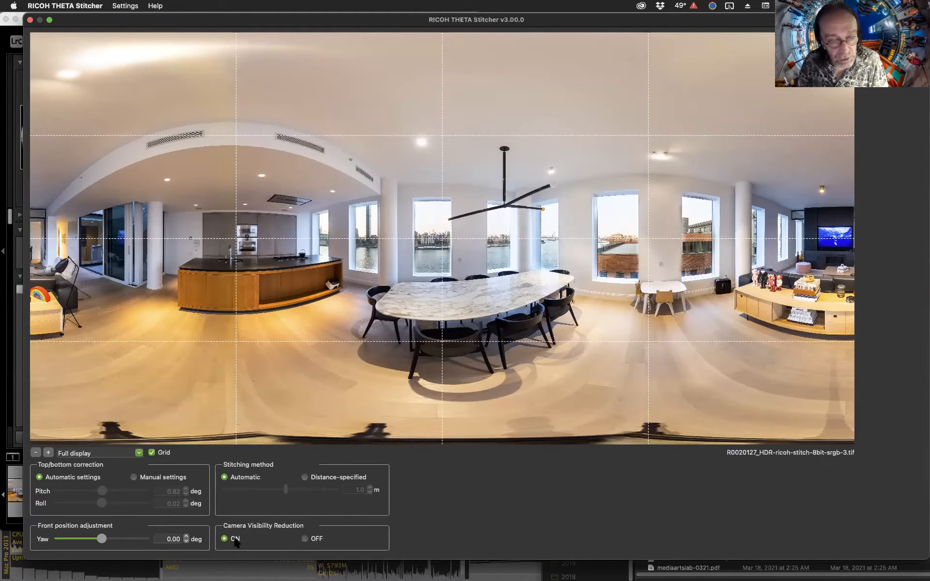
pyautogui.click(304, 538)
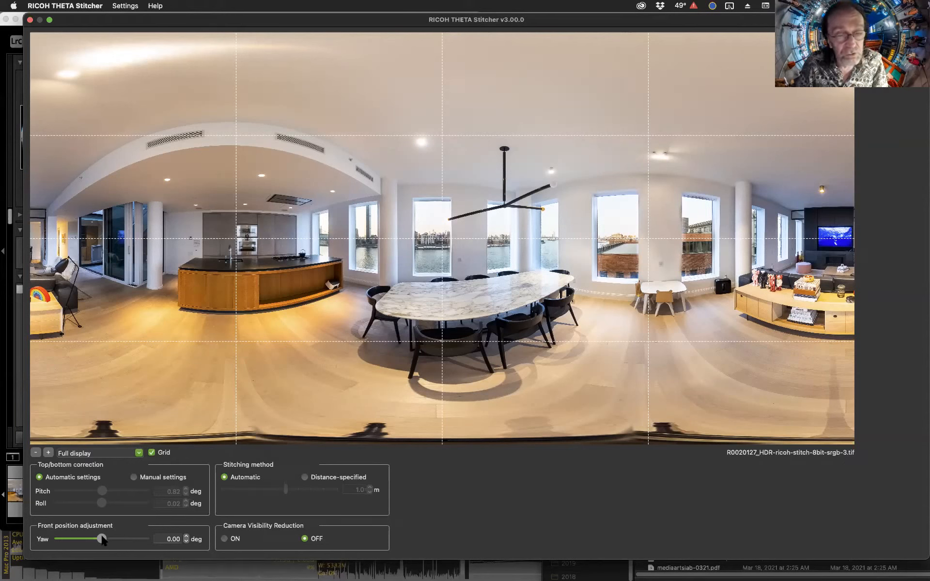
pyautogui.moveTo(103, 541)
pyautogui.mouseDown()
pyautogui.moveTo(92, 541)
pyautogui.moveTo(113, 541)
pyautogui.mouseUp()
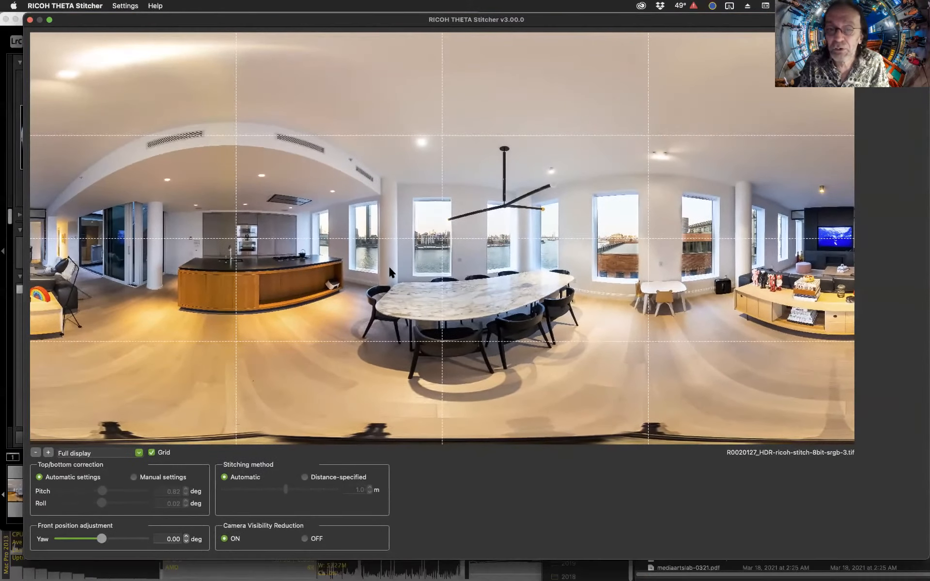
pyautogui.press('super+q')
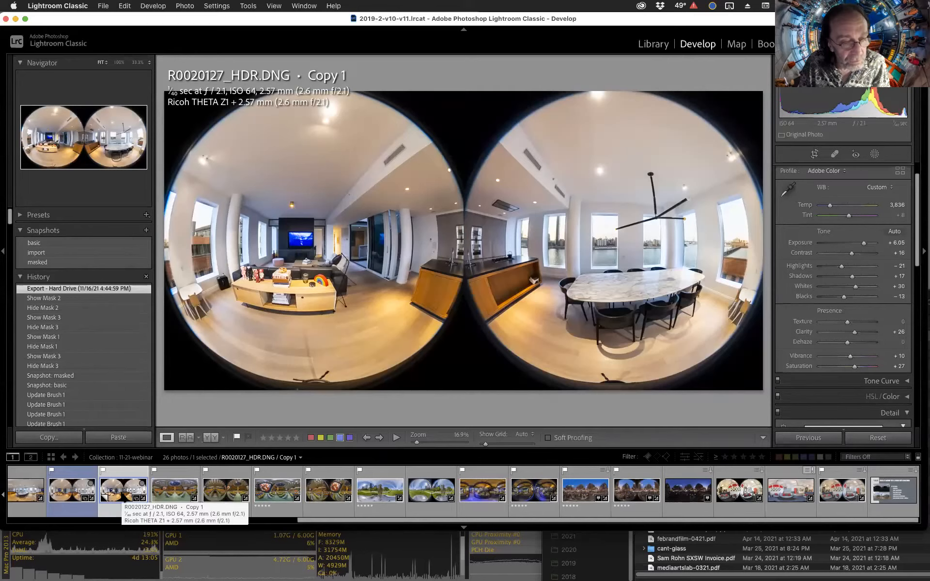
# Go to the exported stitched TIFF's folder in Library and add it to the 11-21-webinar collection.
pyautogui.rightClick(124, 498)
pyautogui.click(184, 295)
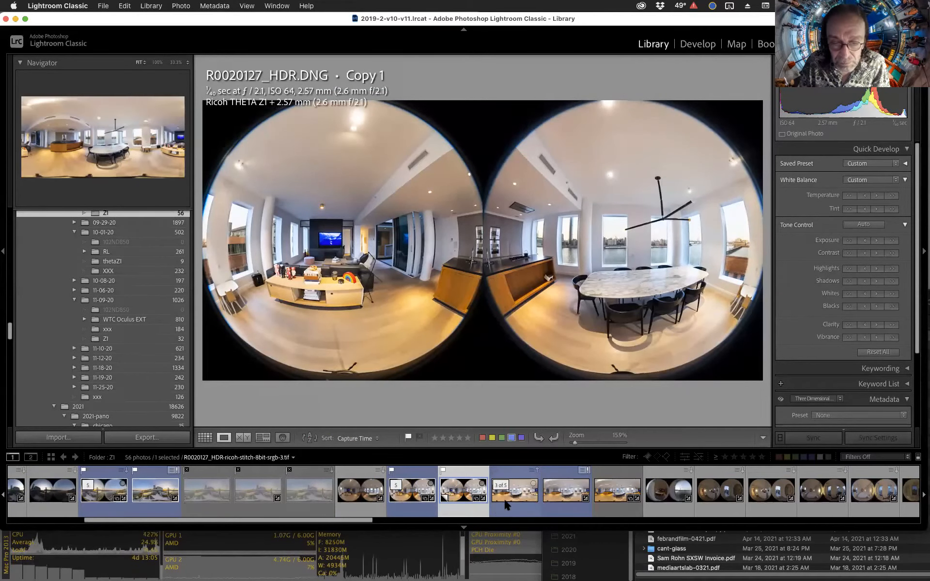
pyautogui.click(517, 501)
pyautogui.scroll(-10, 108, 346)
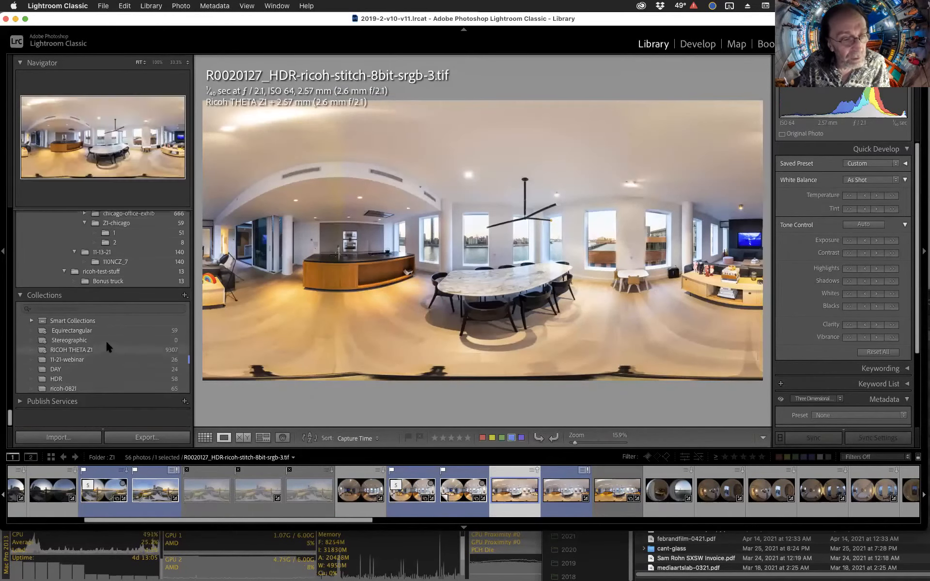
pyautogui.moveTo(515, 491); pyautogui.dragTo(72, 379)
pyautogui.click(73, 379)
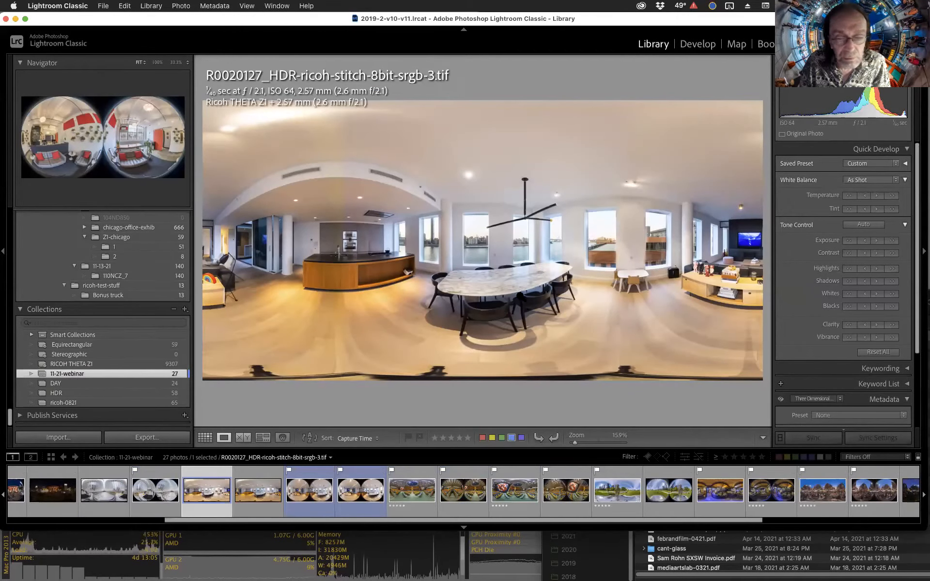
# Select the R0020127_HDR-ricoh-stitch-8bit-srgb-3.tif stitched panorama and open it in Develop.
pyautogui.click(253, 498)
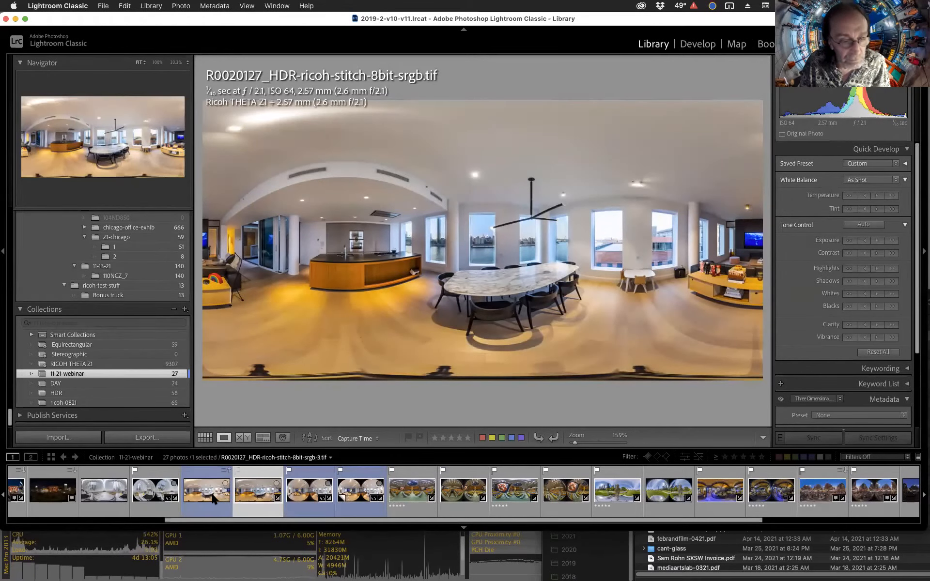
pyautogui.click(214, 499)
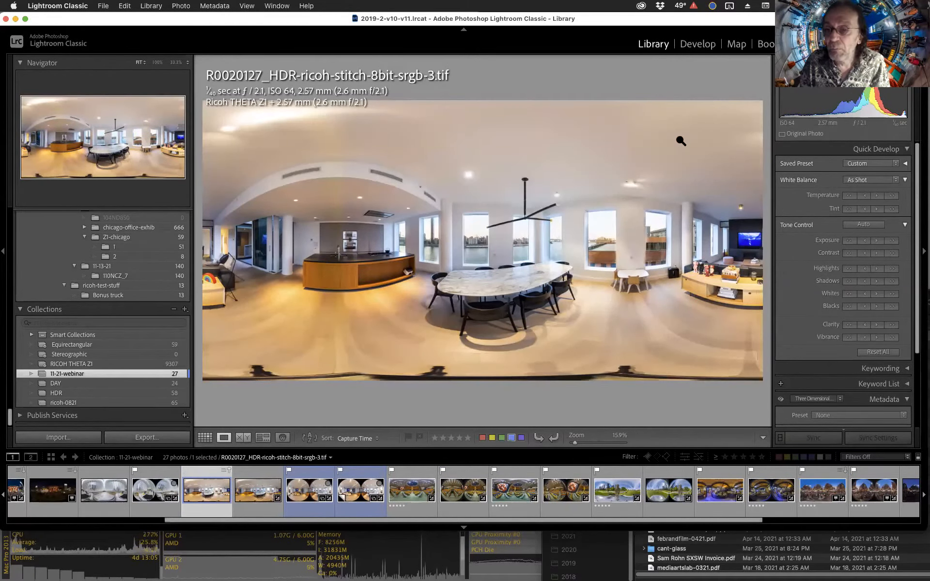
pyautogui.click(699, 44)
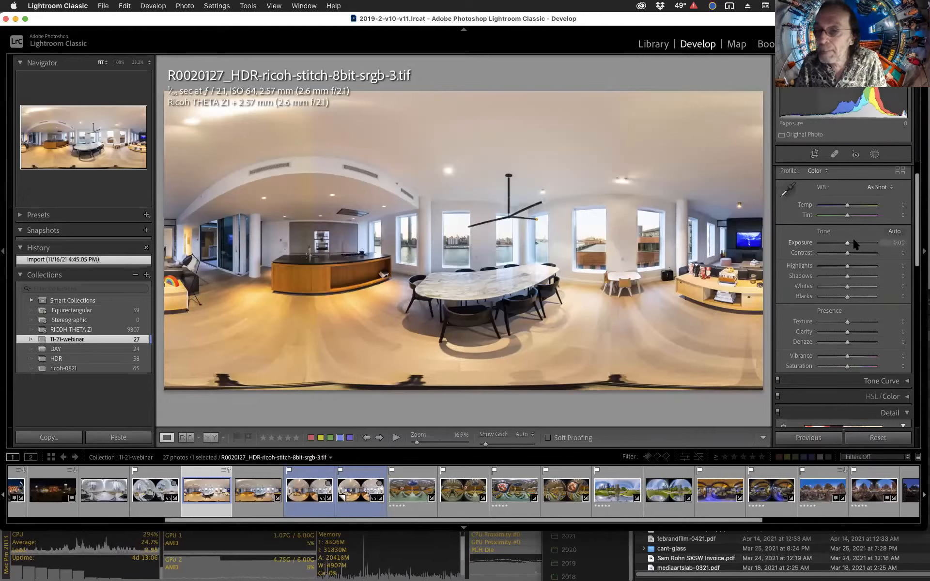
# Apply Auto tone, then set Highlights to -7, Shadows to +27, Clarity to +14 and Saturation to +12.
pyautogui.click(895, 232)
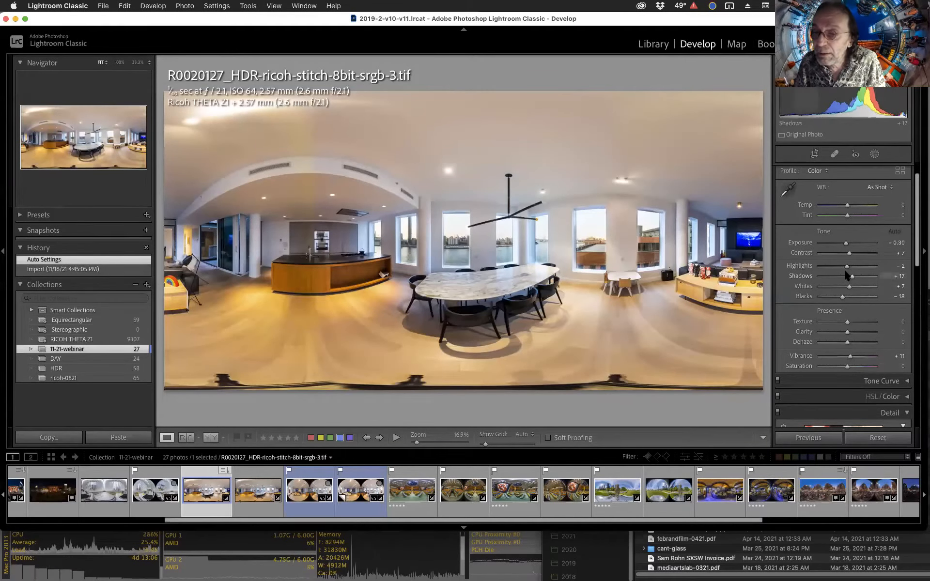
pyautogui.moveTo(846, 266); pyautogui.dragTo(854, 277)
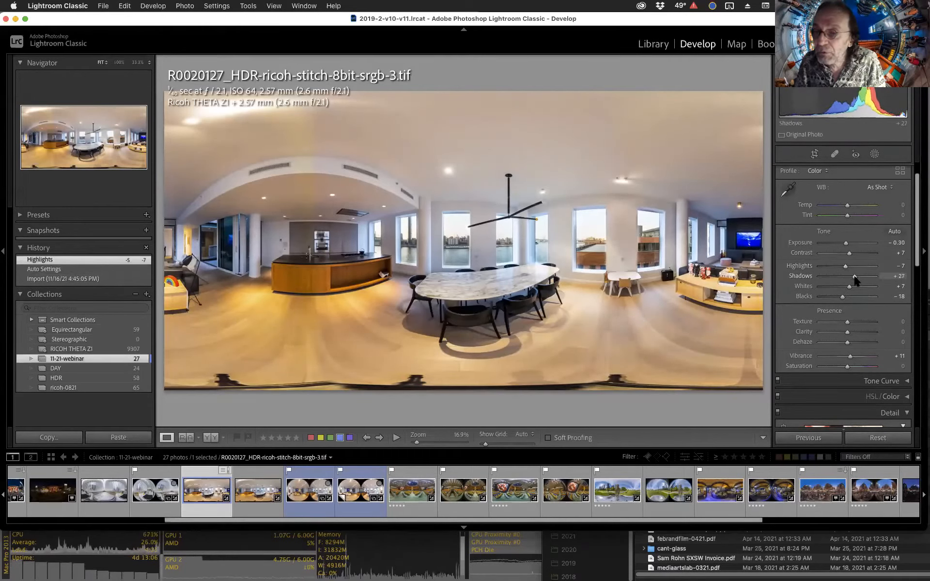
pyautogui.moveTo(853, 334); pyautogui.dragTo(851, 369)
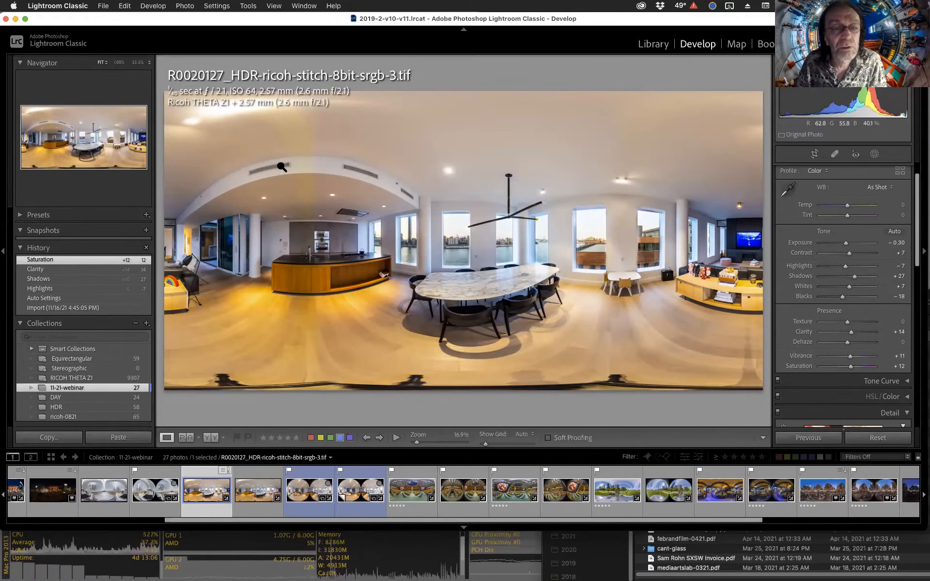
# Inspect the ceiling up close, then start a new brush mask with Color Overlay as the overlay mode.
pyautogui.click(280, 170)
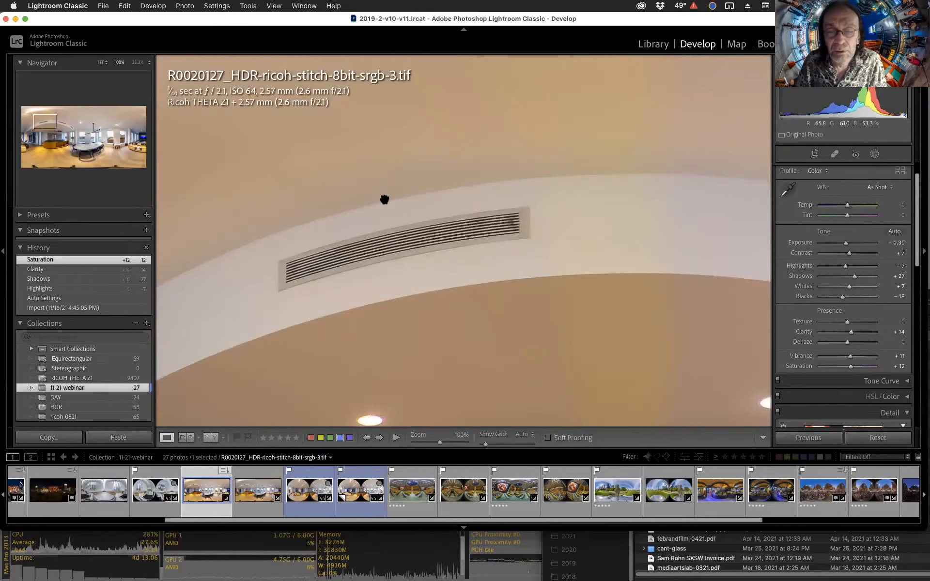
pyautogui.click(385, 200)
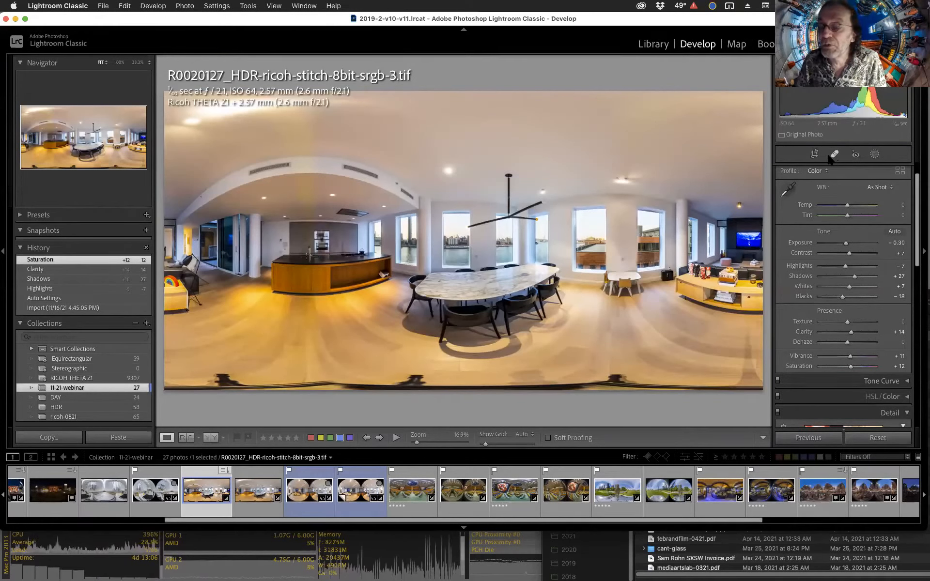
pyautogui.click(873, 155)
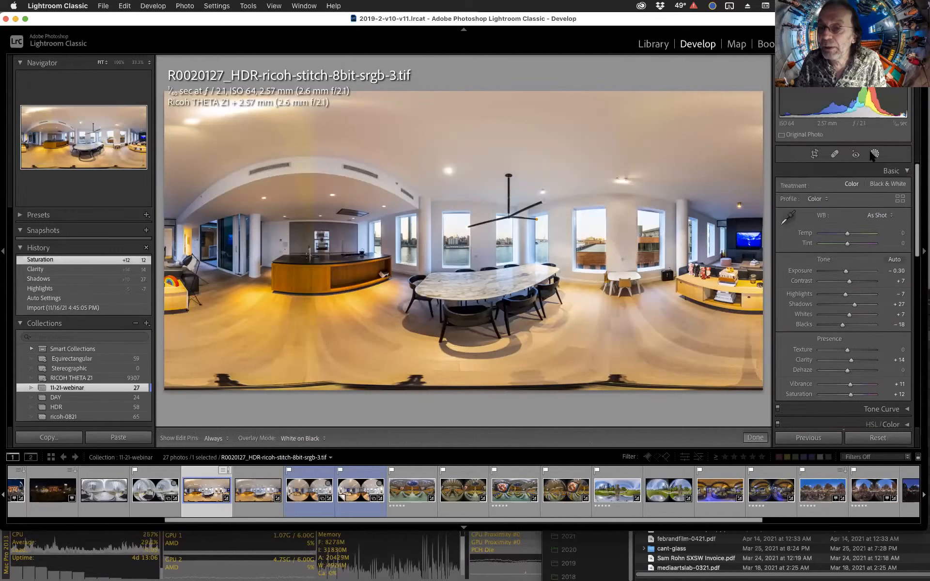
pyautogui.click(801, 216)
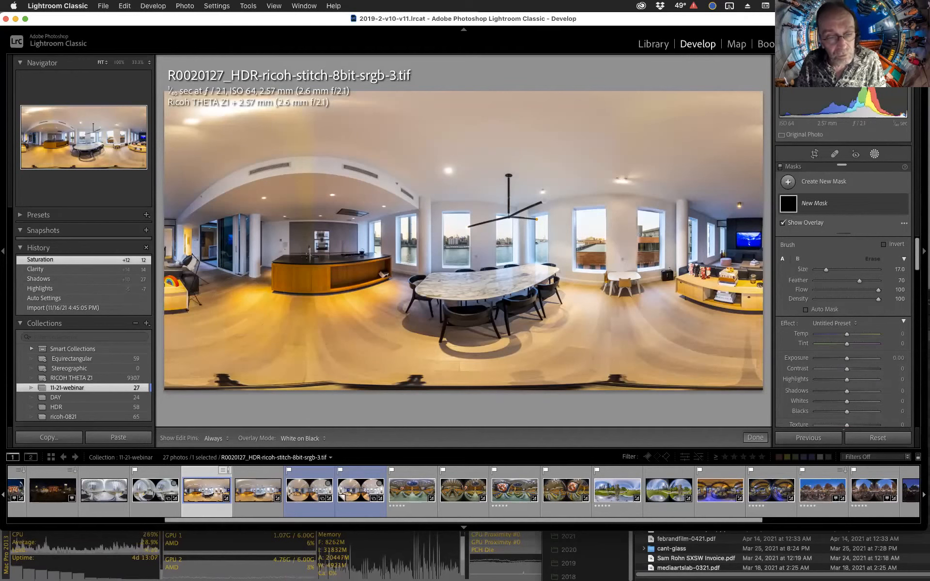
pyautogui.click(299, 438)
pyautogui.click(308, 384)
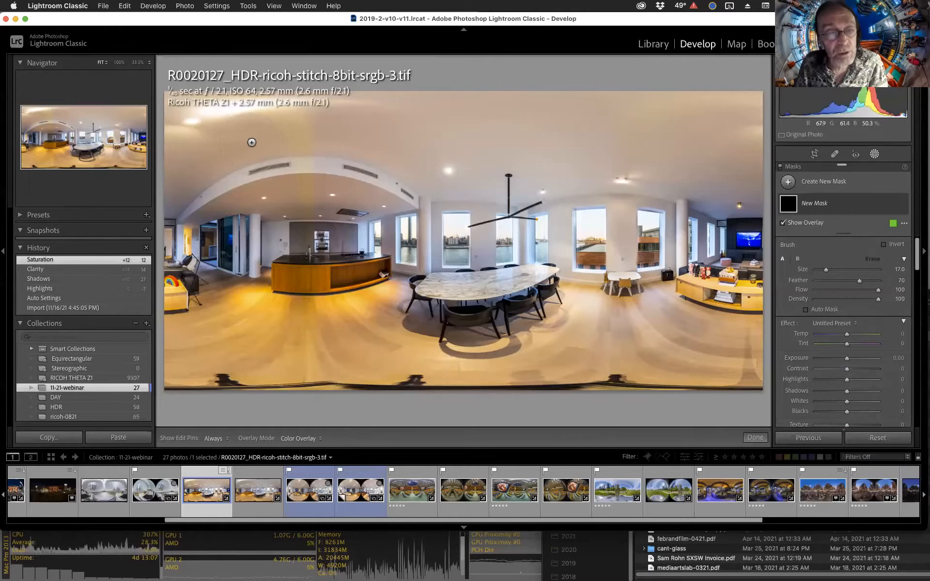
# Paint the brush mask across the ceiling of the panorama.
pyautogui.moveTo(681, 128); pyautogui.dragTo(518, 123)
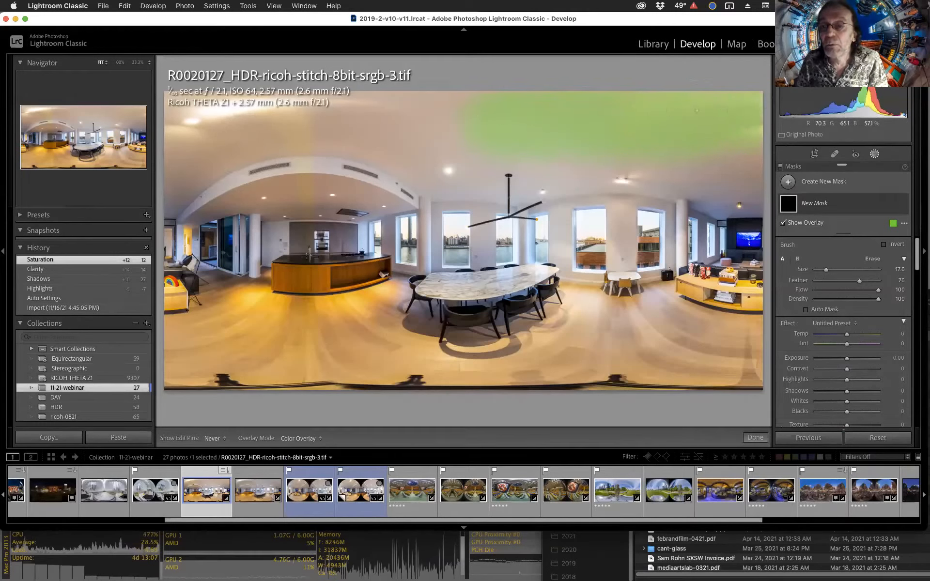
pyautogui.moveTo(327, 120); pyautogui.dragTo(153, 119)
pyautogui.moveTo(271, 109)
pyautogui.mouseDown()
pyautogui.moveTo(183, 129)
pyautogui.moveTo(166, 187)
pyautogui.moveTo(191, 173)
pyautogui.moveTo(366, 167)
pyautogui.moveTo(252, 177)
pyautogui.mouseUp()
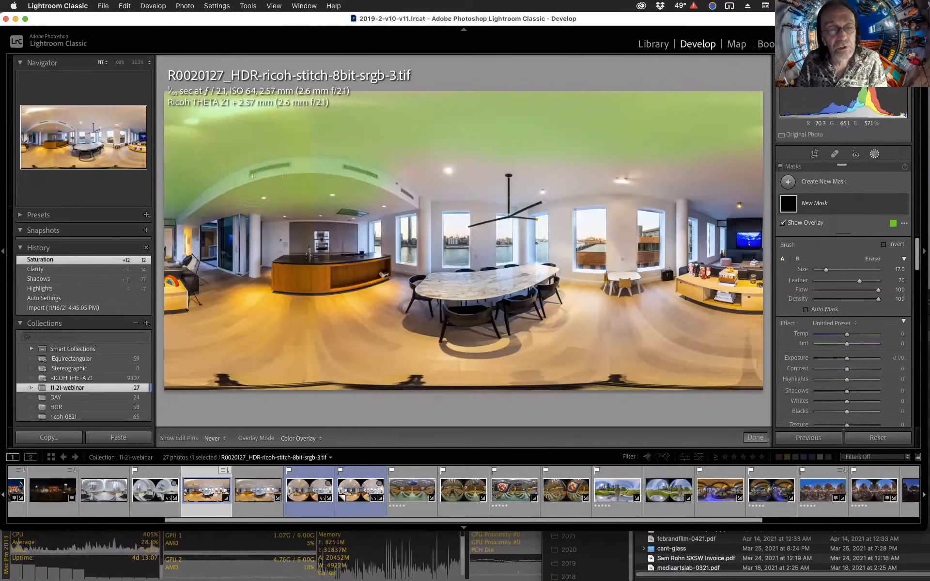
pyautogui.moveTo(498, 156)
pyautogui.mouseDown()
pyautogui.moveTo(677, 157)
pyautogui.moveTo(724, 165)
pyautogui.moveTo(753, 184)
pyautogui.moveTo(670, 146)
pyautogui.moveTo(595, 146)
pyautogui.mouseUp()
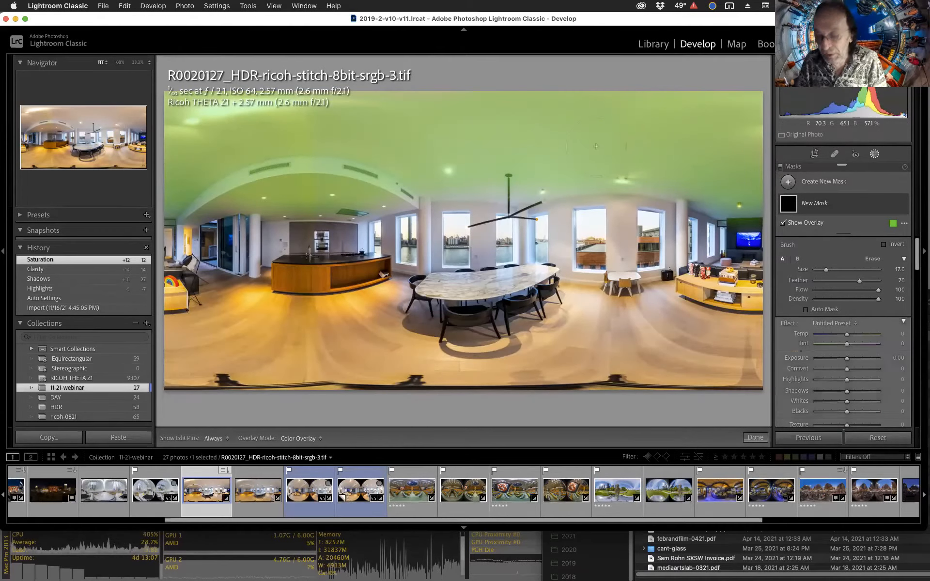
pyautogui.press('p')
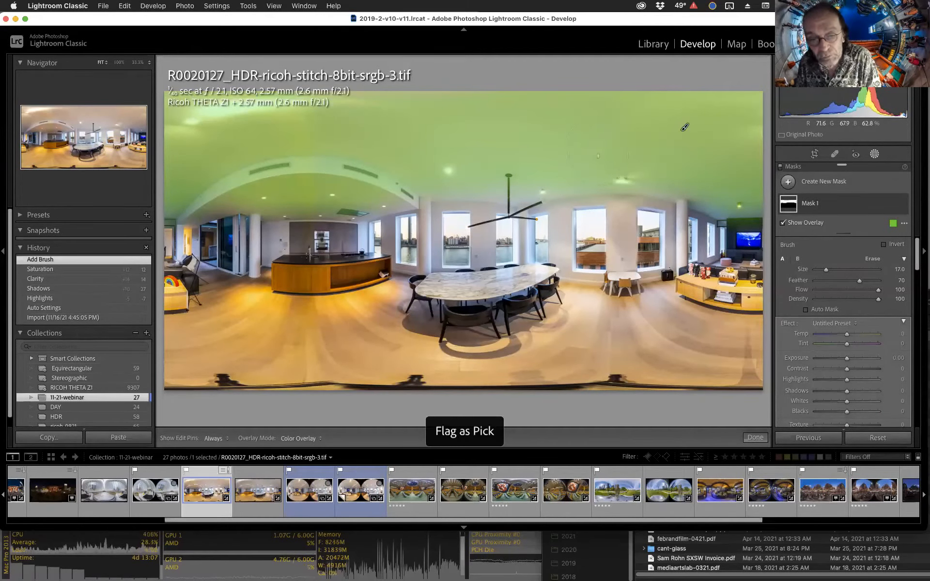
# Hide the overlay and set the ceiling mask's Temp to -5 and Saturation to -38.
pyautogui.press('o')
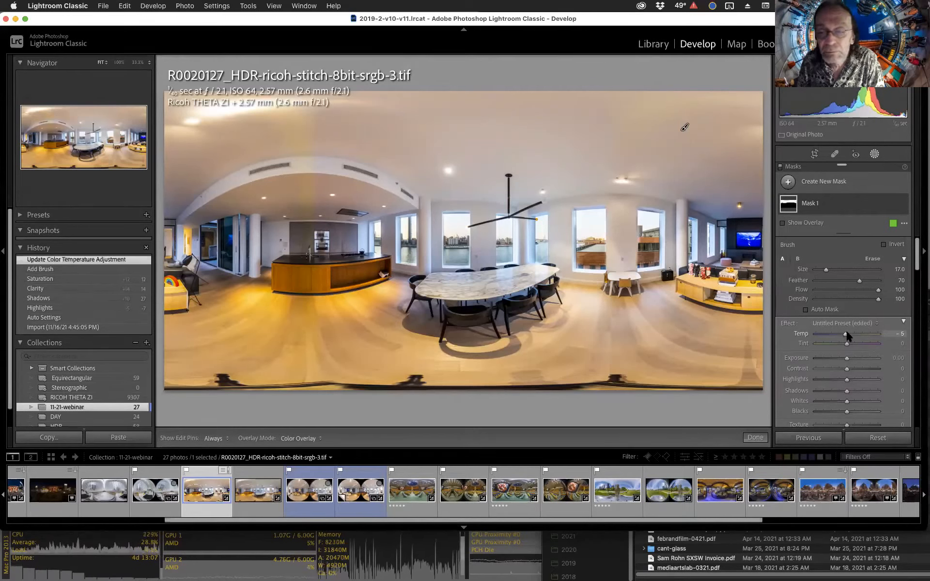
pyautogui.scroll(-5, 859, 393)
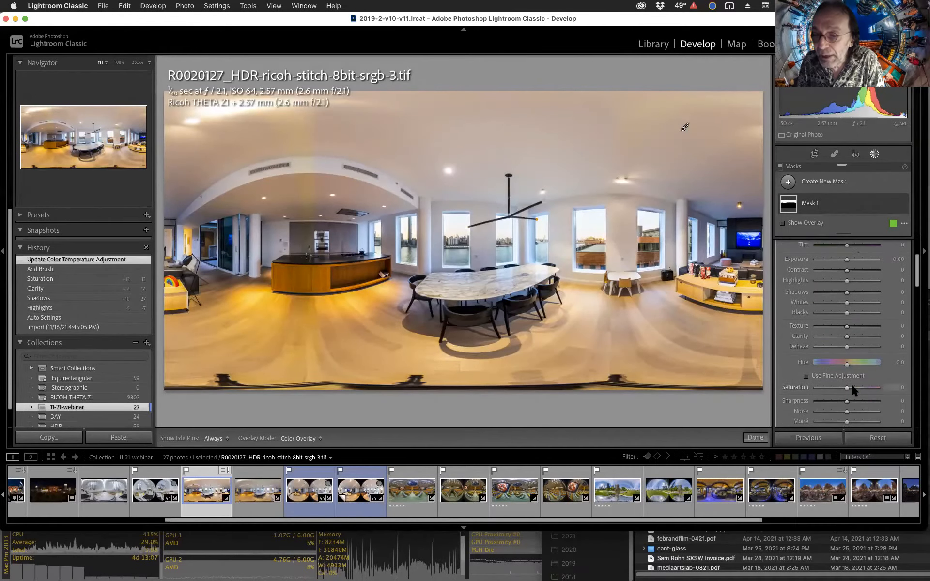
pyautogui.moveTo(838, 373); pyautogui.dragTo(835, 374)
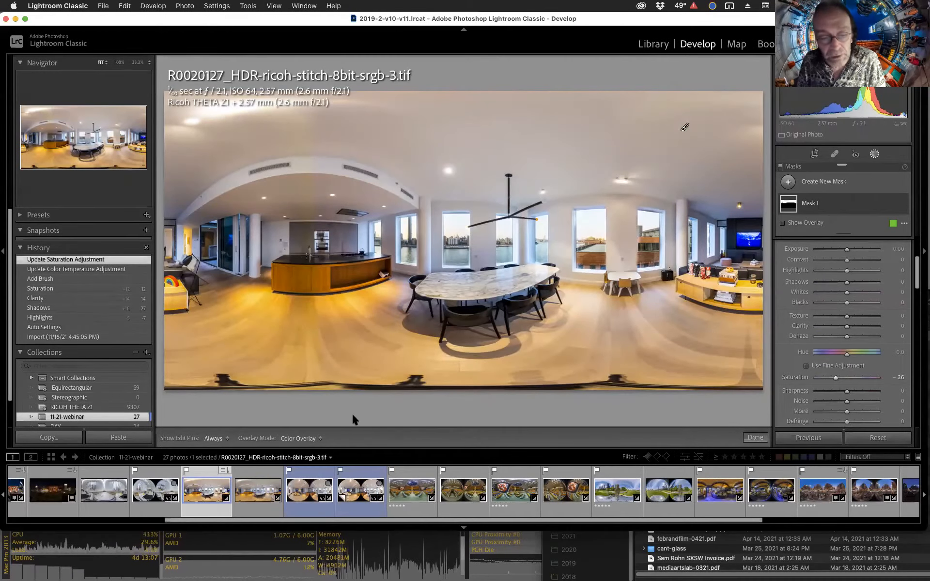
# Show the mask's color overlay to review the painted ceiling area.
pyautogui.click(296, 440)
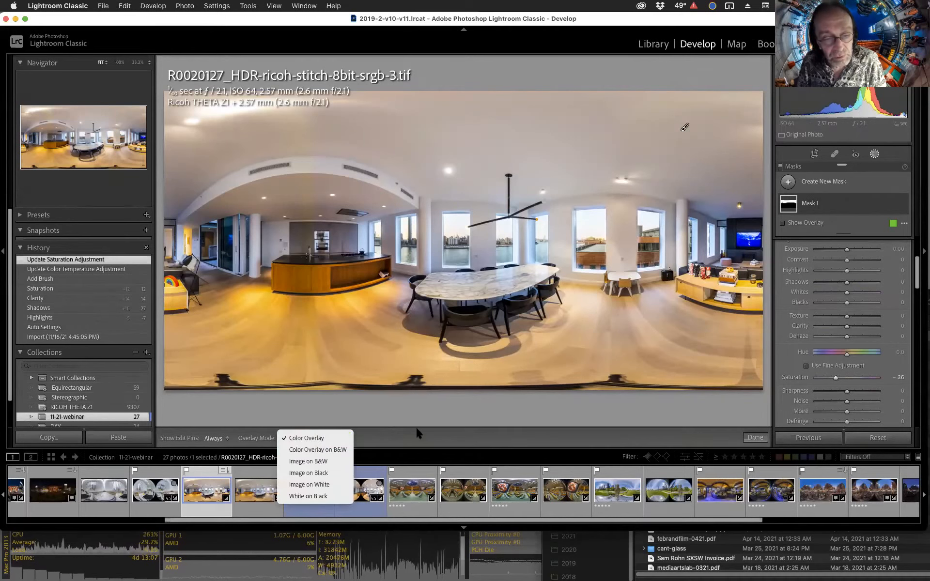
pyautogui.click(464, 428)
pyautogui.press('o')
pyautogui.press('h')
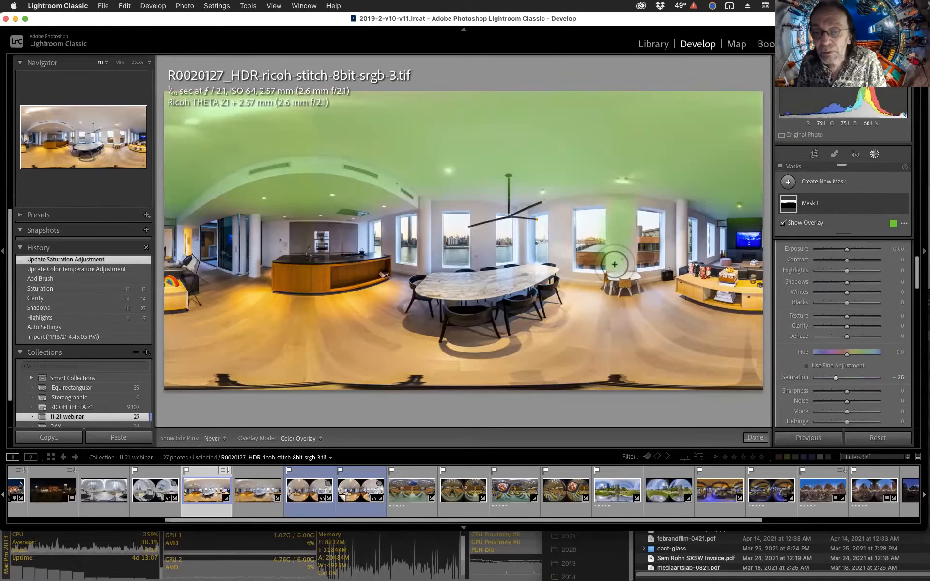
pyautogui.press('super+z')
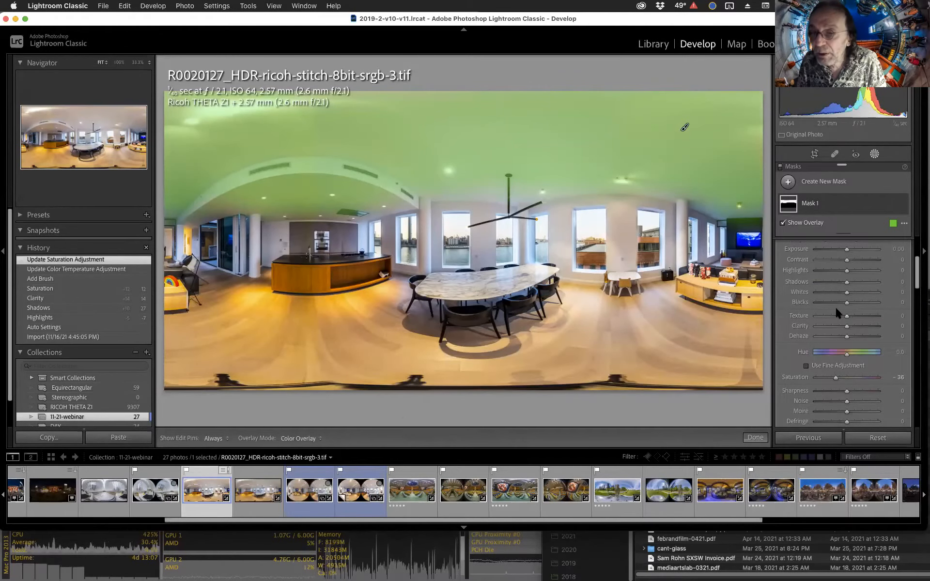
# Enable Auto Mask and refine the ceiling mask with extra strokes around the pendant light and window edges.
pyautogui.scroll(2, 836, 307)
pyautogui.scroll(2, 827, 266)
pyautogui.click(825, 275)
pyautogui.moveTo(620, 259)
pyautogui.mouseDown()
pyautogui.moveTo(616, 213)
pyautogui.moveTo(617, 263)
pyautogui.moveTo(626, 212)
pyautogui.moveTo(645, 197)
pyautogui.moveTo(670, 202)
pyautogui.moveTo(676, 264)
pyautogui.moveTo(666, 238)
pyautogui.mouseUp()
pyautogui.moveTo(561, 253)
pyautogui.mouseDown()
pyautogui.moveTo(562, 208)
pyautogui.moveTo(616, 199)
pyautogui.moveTo(437, 206)
pyautogui.moveTo(432, 266)
pyautogui.moveTo(426, 201)
pyautogui.moveTo(425, 265)
pyautogui.moveTo(428, 245)
pyautogui.mouseUp()
pyautogui.press('h')
pyautogui.press('h')
pyautogui.press('h')
pyautogui.moveTo(480, 237); pyautogui.dragTo(476, 242)
pyautogui.press('h')
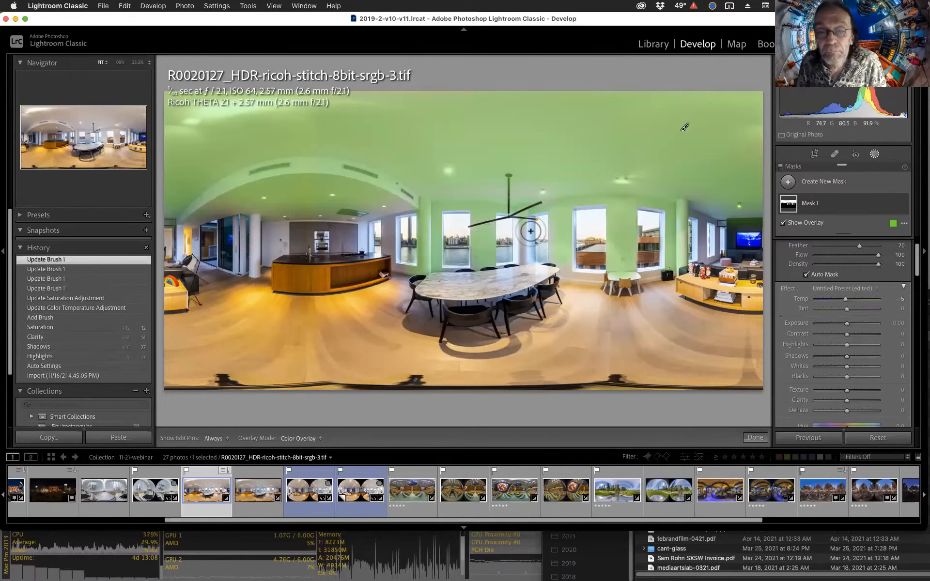
pyautogui.press('h')
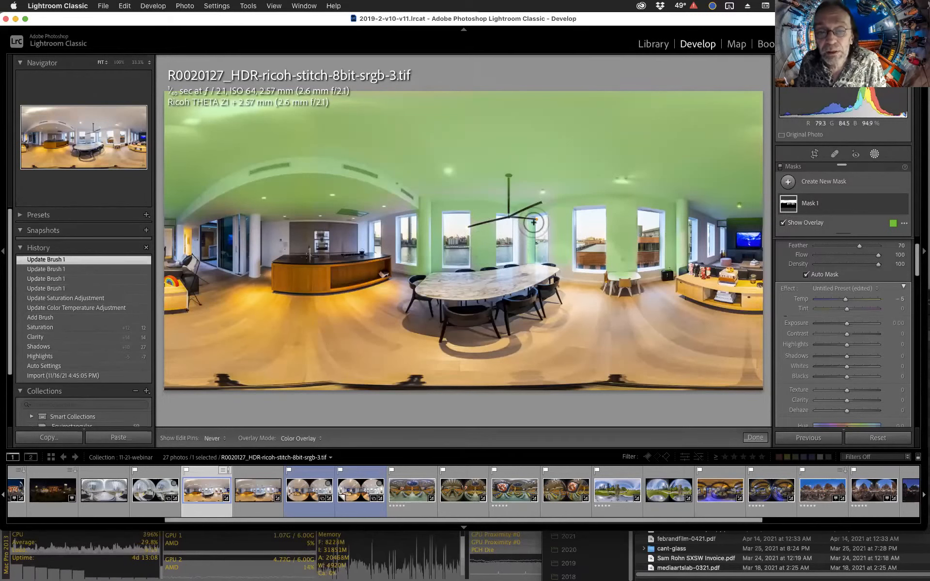
pyautogui.moveTo(533, 222); pyautogui.dragTo(532, 225)
pyautogui.press('h')
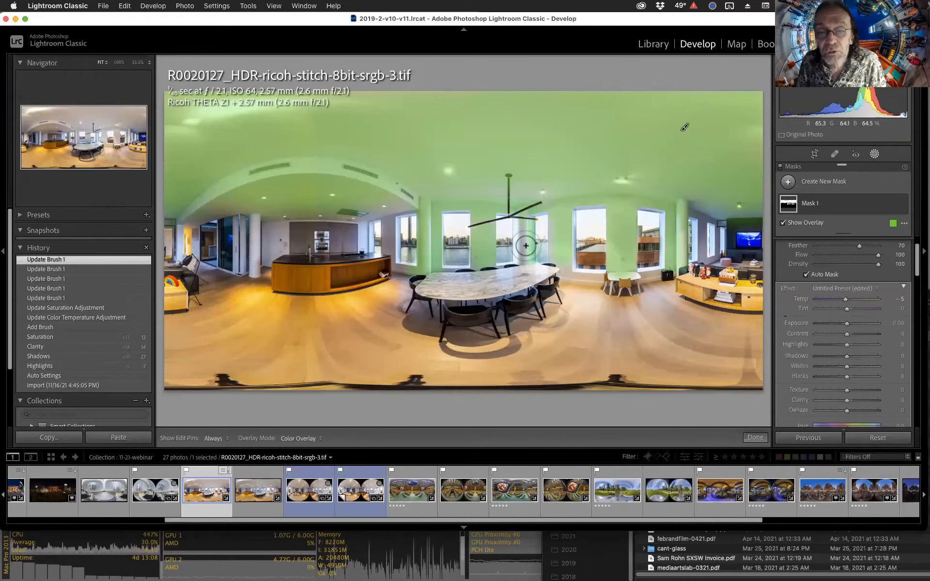
pyautogui.moveTo(521, 247); pyautogui.dragTo(520, 255)
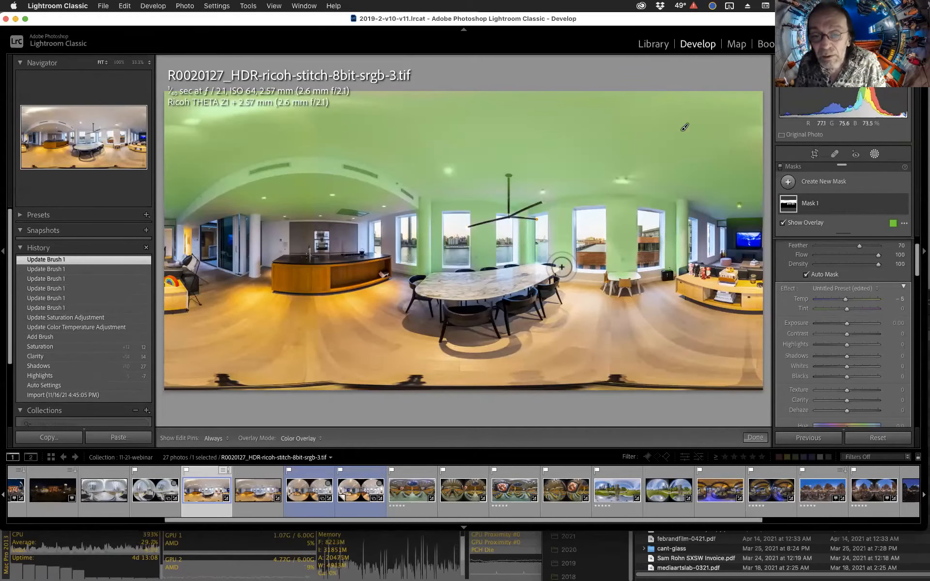
pyautogui.press('h')
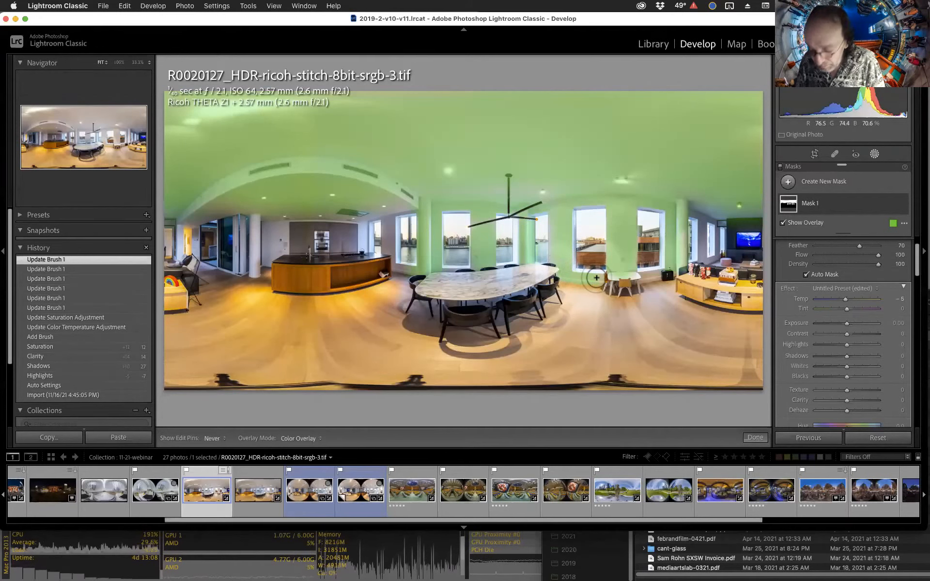
pyautogui.click(596, 277)
pyautogui.press('h')
# Set the ceiling mask's Saturation to -53.
pyautogui.scroll(-3, 845, 373)
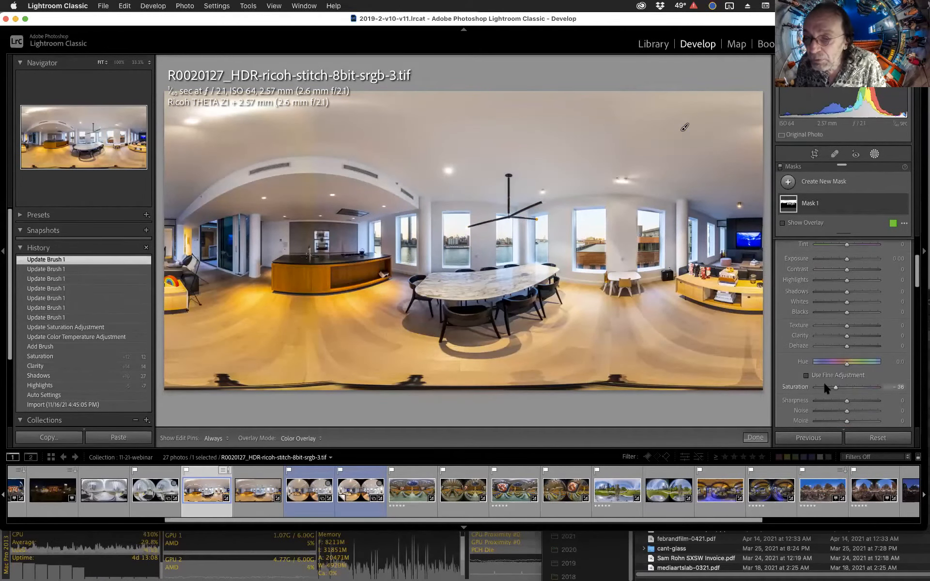
pyautogui.moveTo(824, 383); pyautogui.dragTo(831, 389)
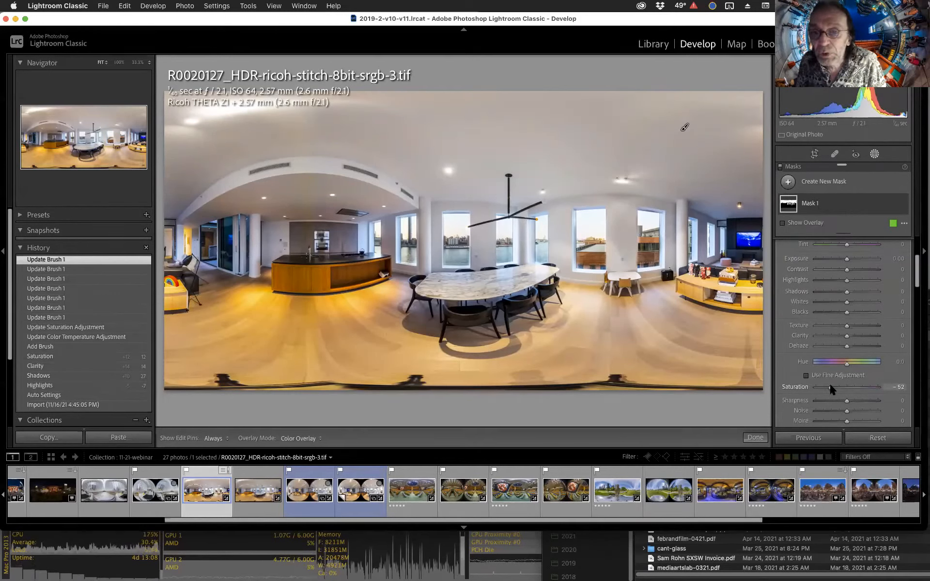
pyautogui.moveTo(828, 382); pyautogui.dragTo(828, 383)
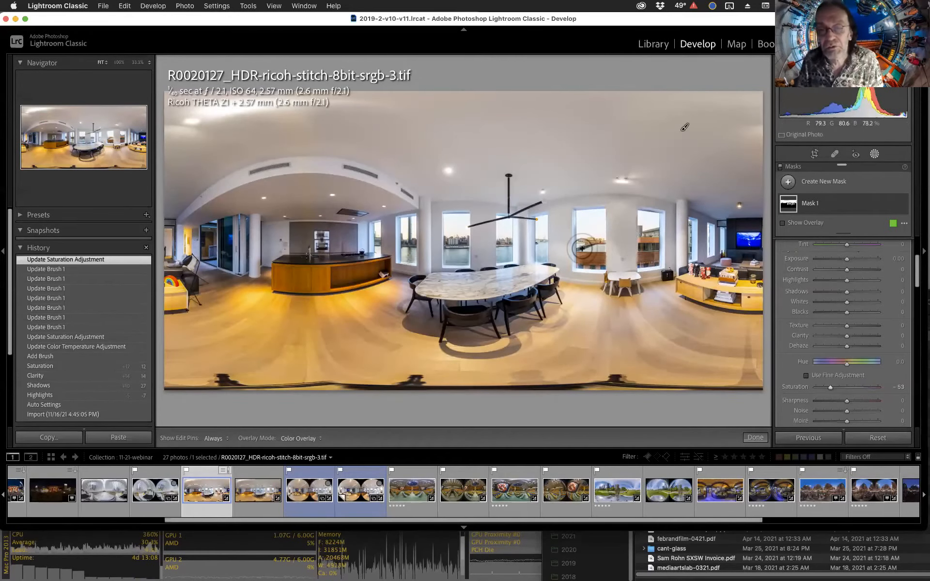
# Zoom into a window and paint a brush stroke along its frame to extend the ceiling mask.
pyautogui.click(574, 242)
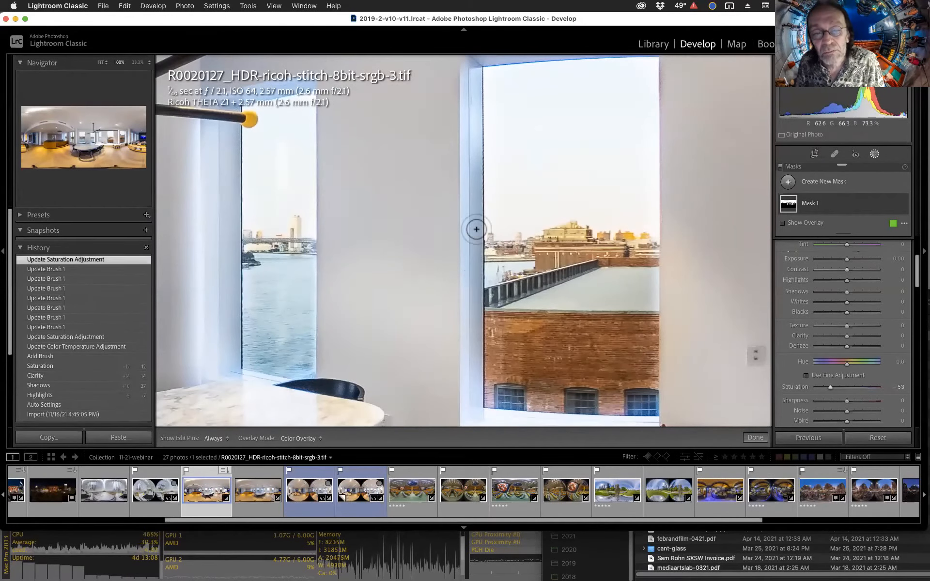
pyautogui.press('h')
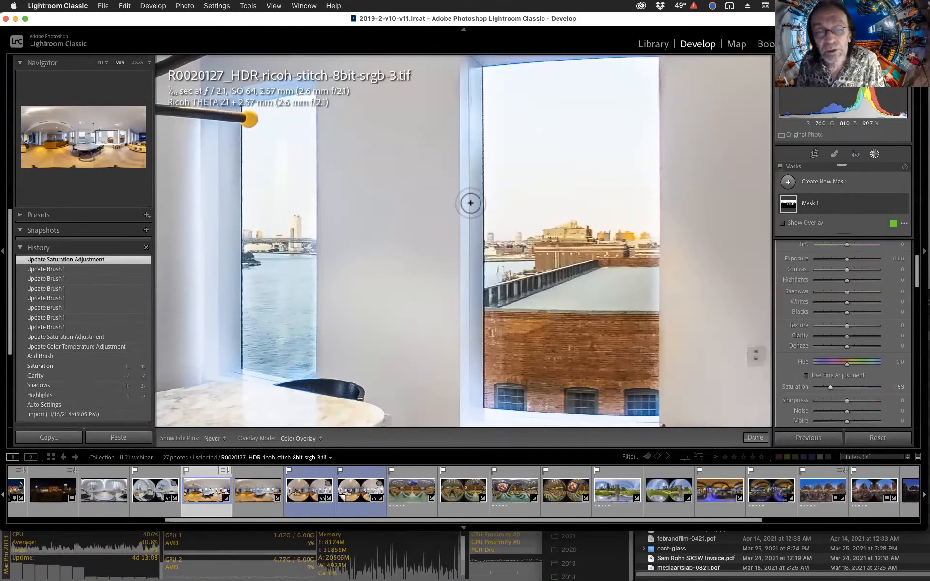
pyautogui.moveTo(473, 125); pyautogui.dragTo(467, 335)
pyautogui.press('h')
pyautogui.click(477, 270)
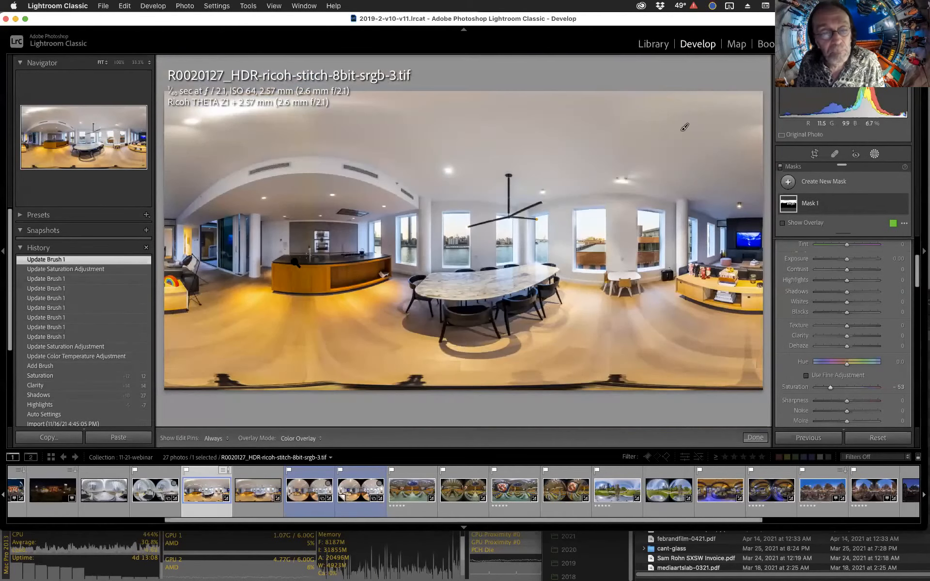
# Add a second brush mask at size 17 and paint over the kitchen island and left wall area.
pyautogui.click(874, 154)
pyautogui.scroll(4, 871, 199)
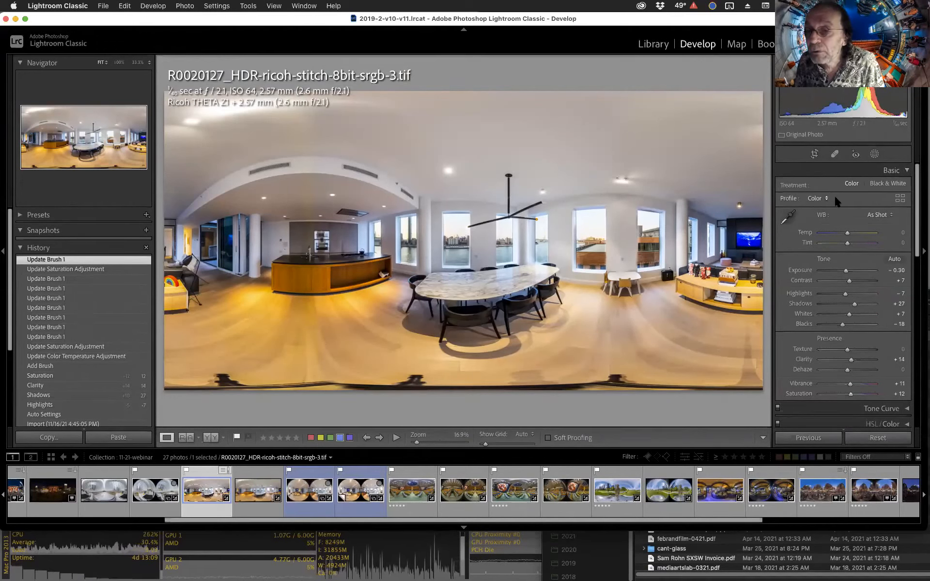
pyautogui.click(874, 154)
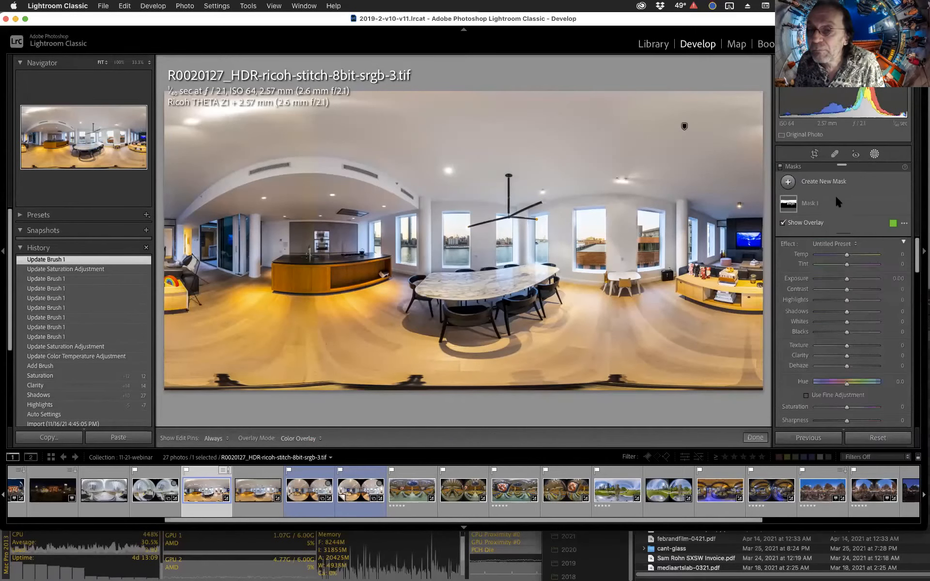
pyautogui.click(788, 182)
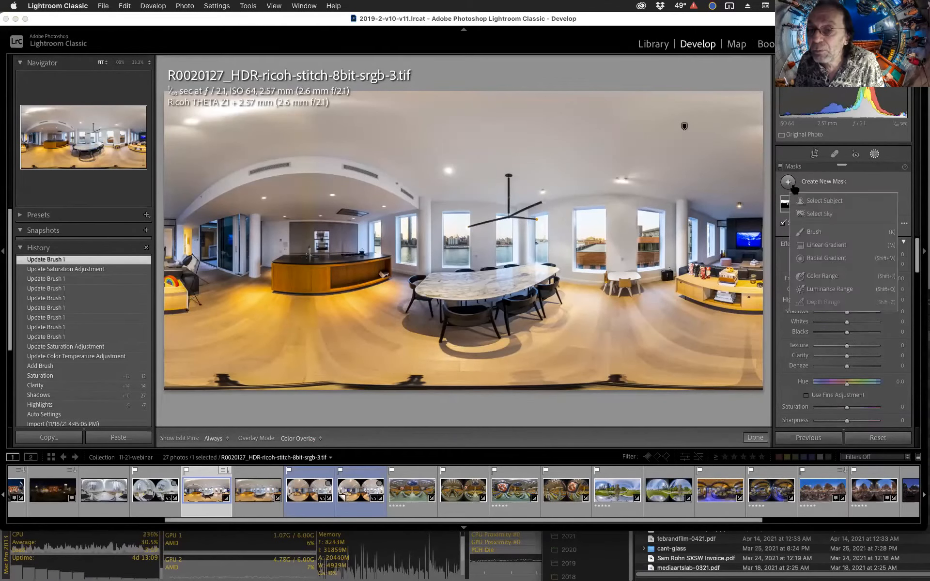
pyautogui.click(807, 231)
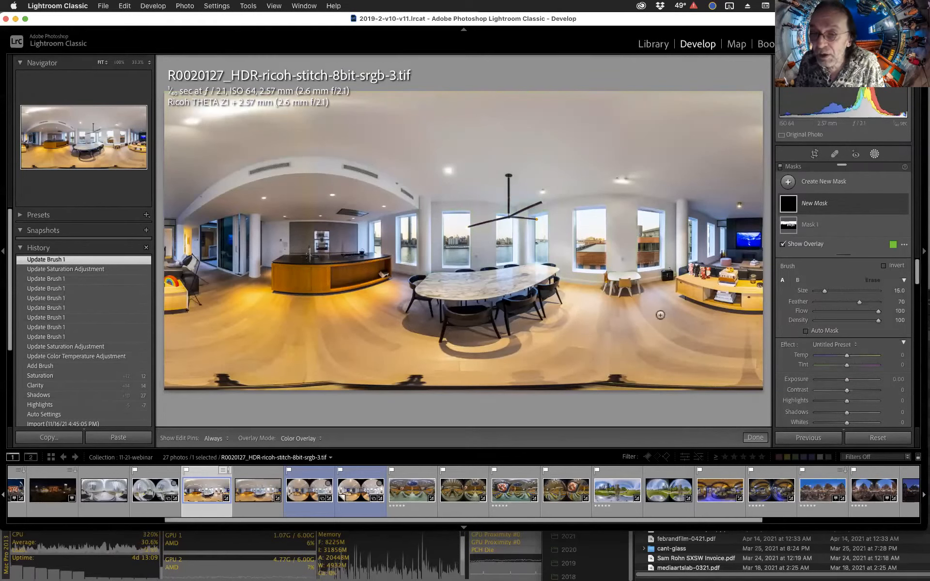
pyautogui.press(']')
pyautogui.press(']')
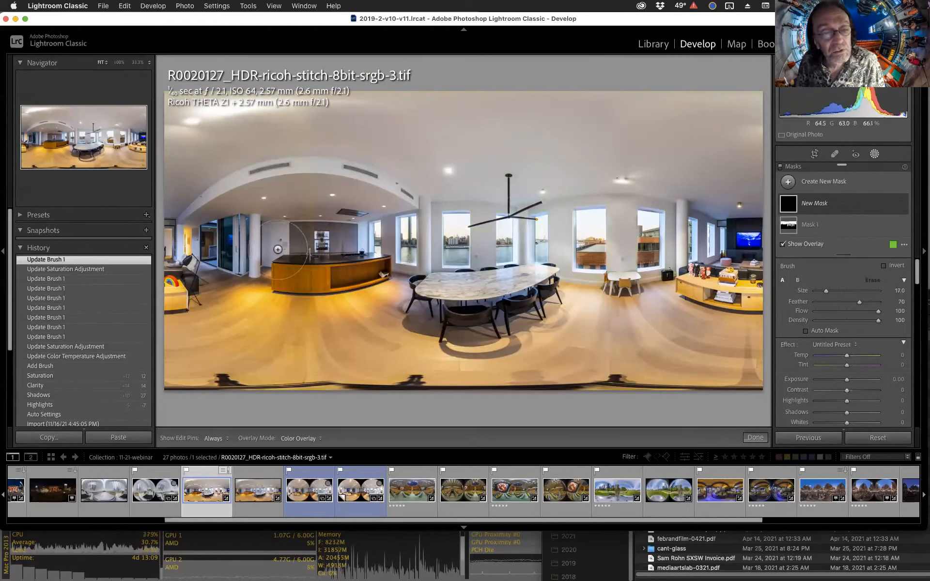
pyautogui.moveTo(277, 251)
pyautogui.mouseDown()
pyautogui.moveTo(351, 253)
pyautogui.moveTo(255, 252)
pyautogui.moveTo(331, 240)
pyautogui.moveTo(346, 246)
pyautogui.moveTo(340, 238)
pyautogui.moveTo(284, 239)
pyautogui.moveTo(329, 256)
pyautogui.mouseUp()
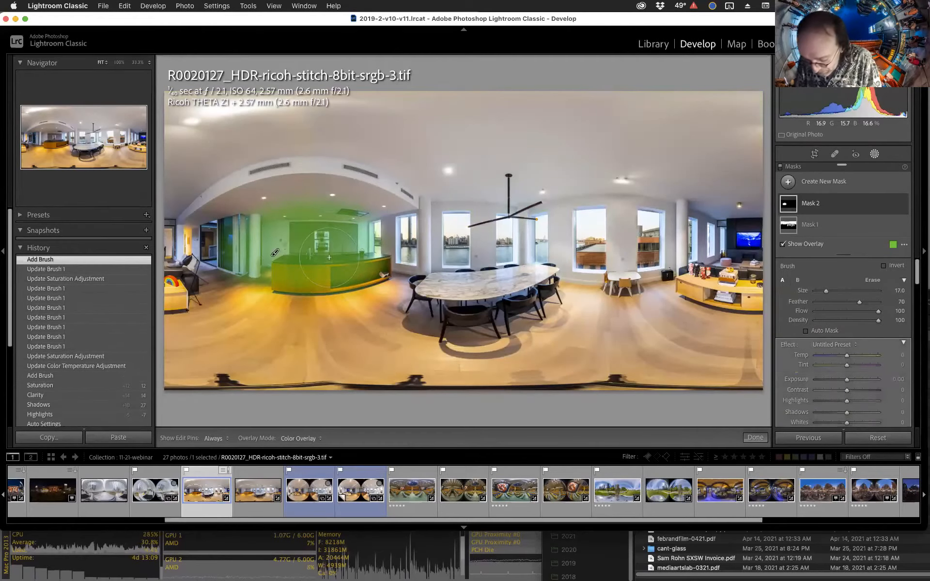
# Set the second mask's Temp to -6, Exposure to 0.67 and Shadows to 14.
pyautogui.press('o')
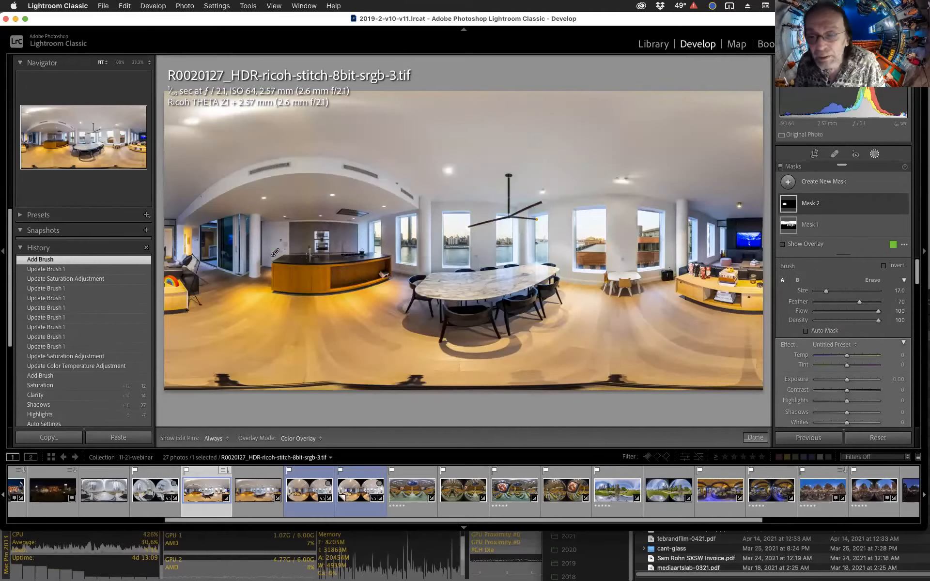
pyautogui.moveTo(848, 382); pyautogui.dragTo(852, 383)
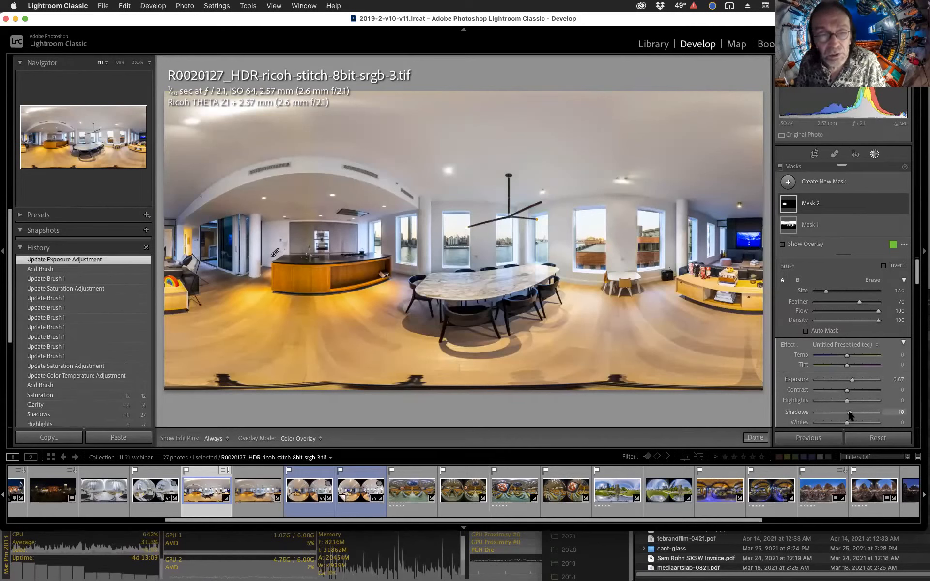
pyautogui.moveTo(843, 412); pyautogui.dragTo(844, 411)
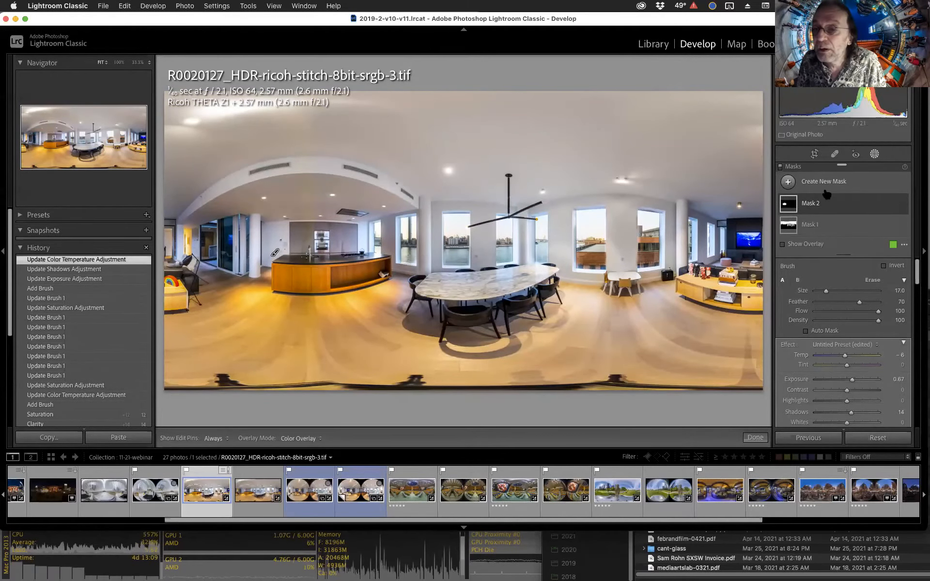
# Select the ceiling mask, reduce the brush size to 11, and paint a stroke along the ceiling soffit above the kitchen.
pyautogui.click(810, 224)
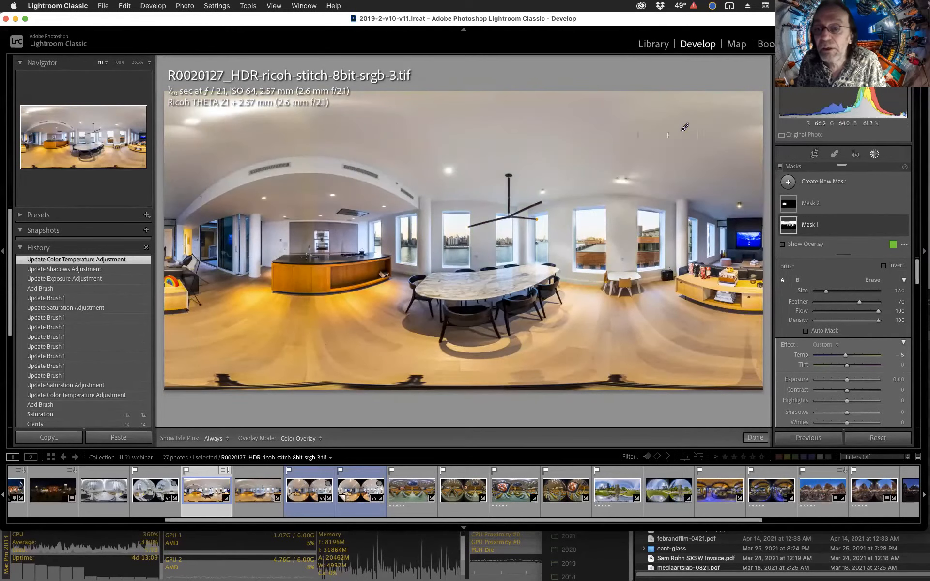
pyautogui.moveTo(686, 127)
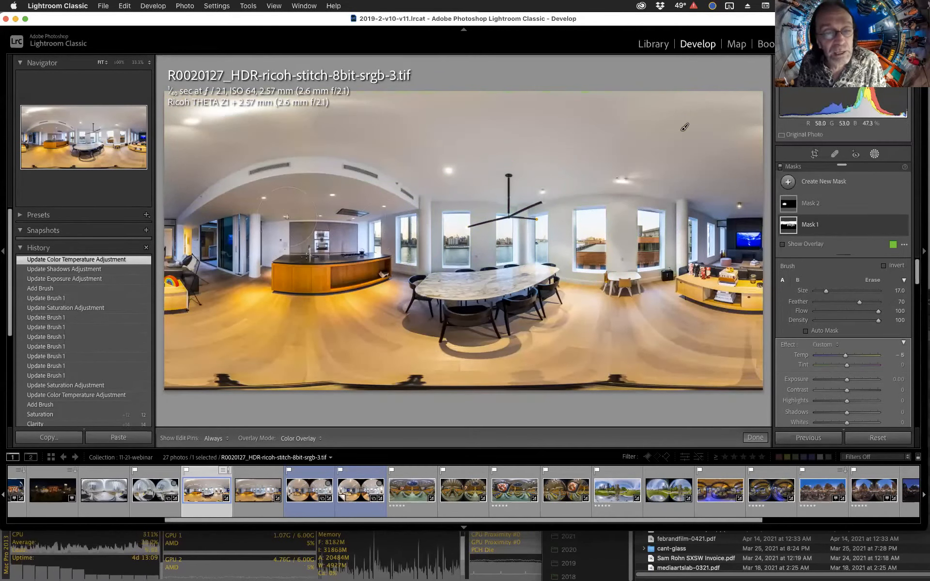
pyautogui.scroll(-5, 276, 230)
pyautogui.press('h')
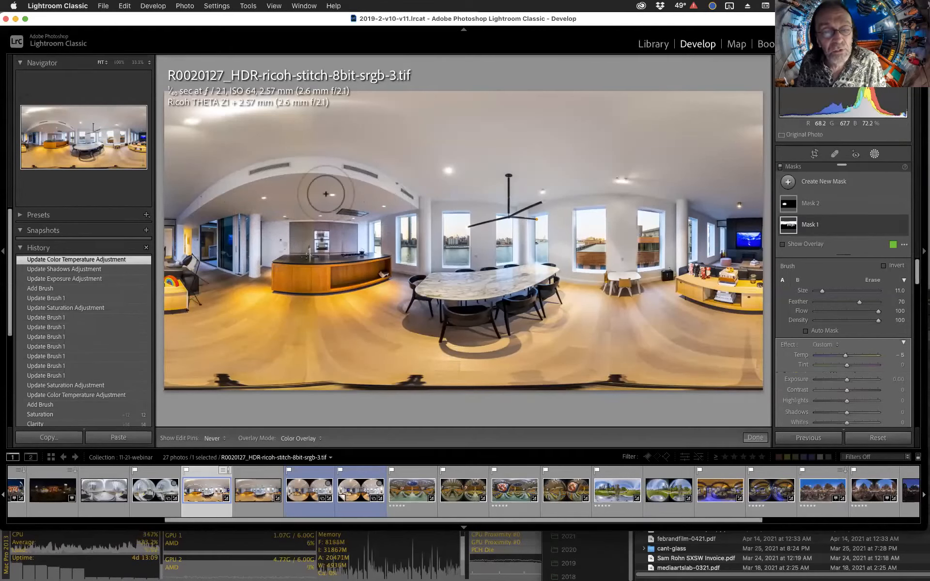
pyautogui.moveTo(285, 198)
pyautogui.mouseDown()
pyautogui.moveTo(391, 203)
pyautogui.moveTo(377, 213)
pyautogui.mouseUp()
pyautogui.press('h')
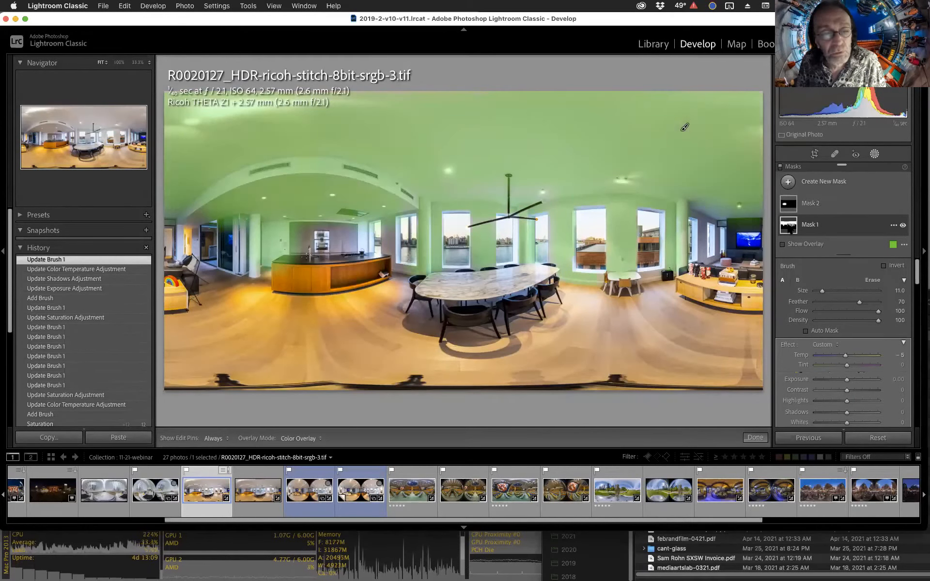
pyautogui.click(789, 228)
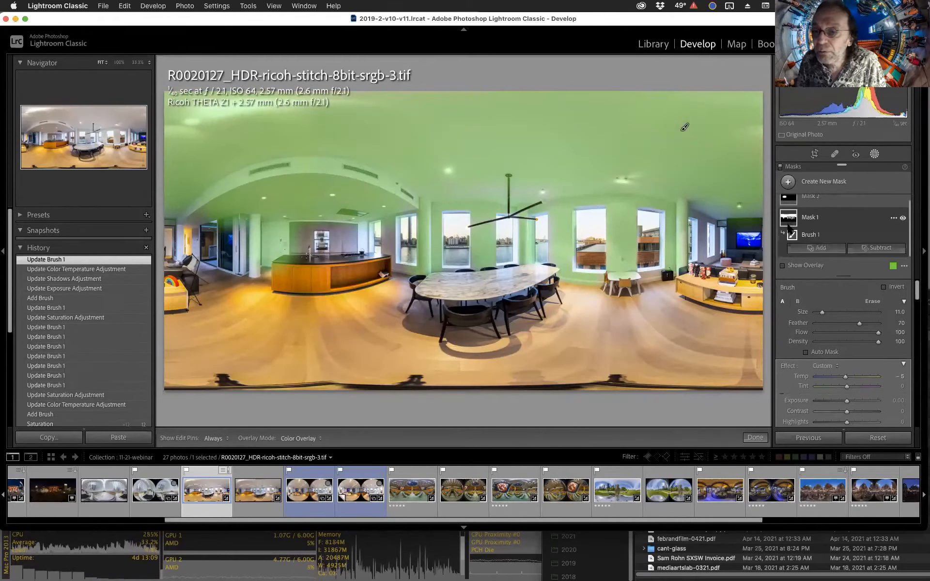
pyautogui.click(791, 220)
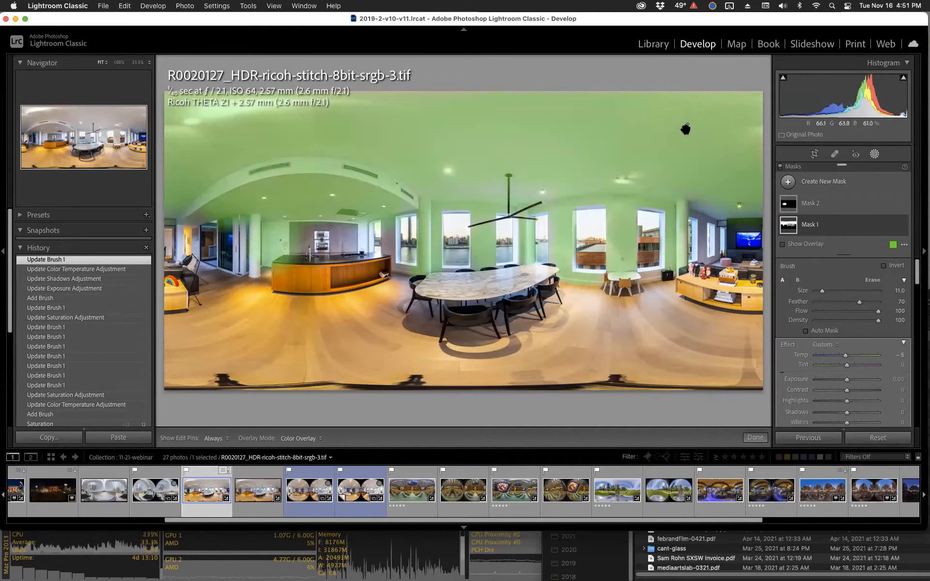
pyautogui.hotkey('ctrl', 'Up')
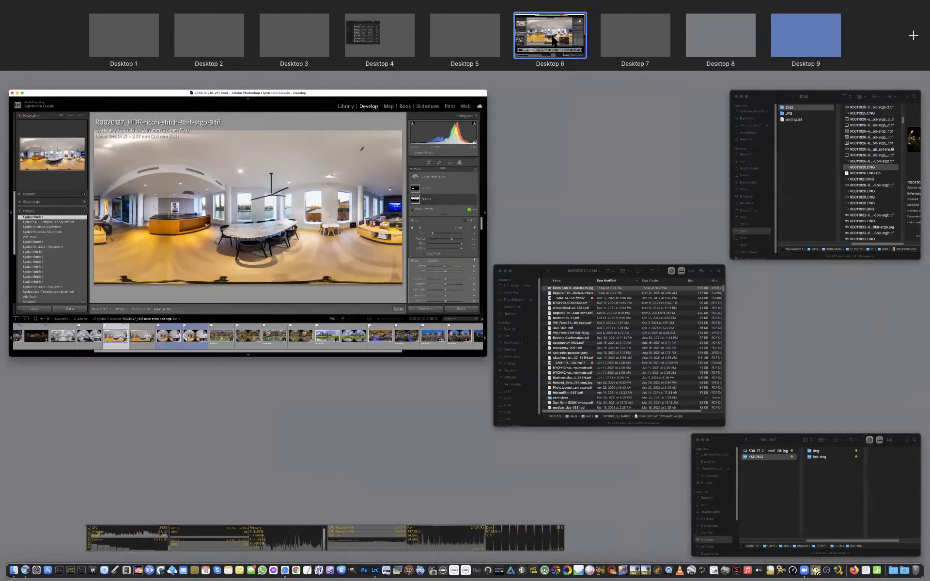
pyautogui.click(408, 234)
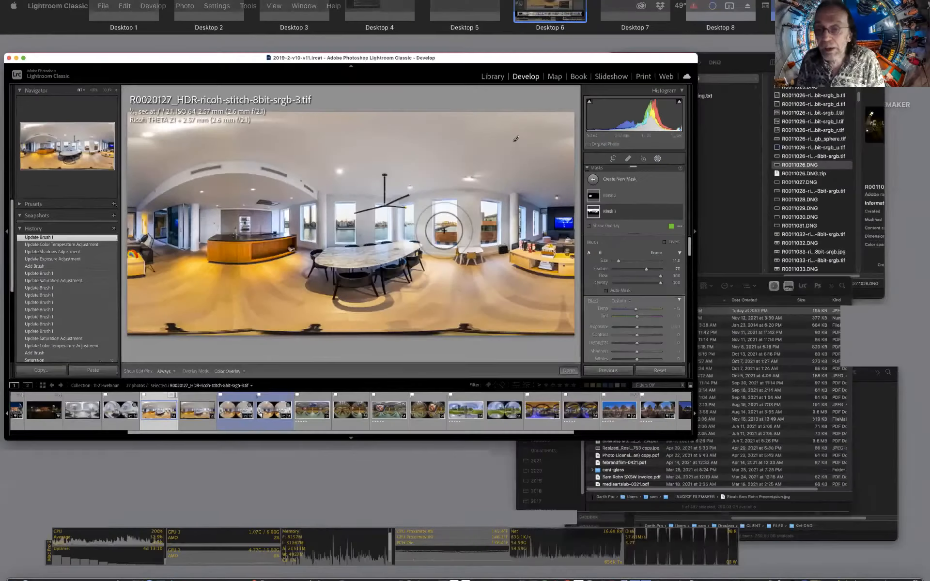